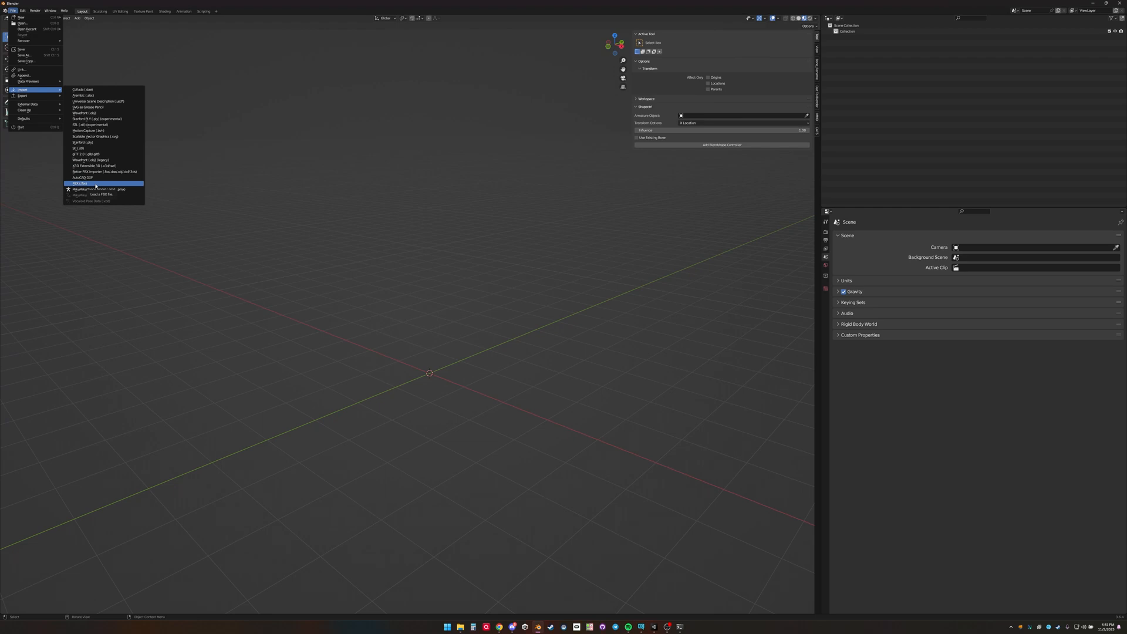
- Start an FBX import, widen the file browser's folder sidebar and browse the bookmarked FaceTracking folder for the Manuka project
left_click(95, 184)
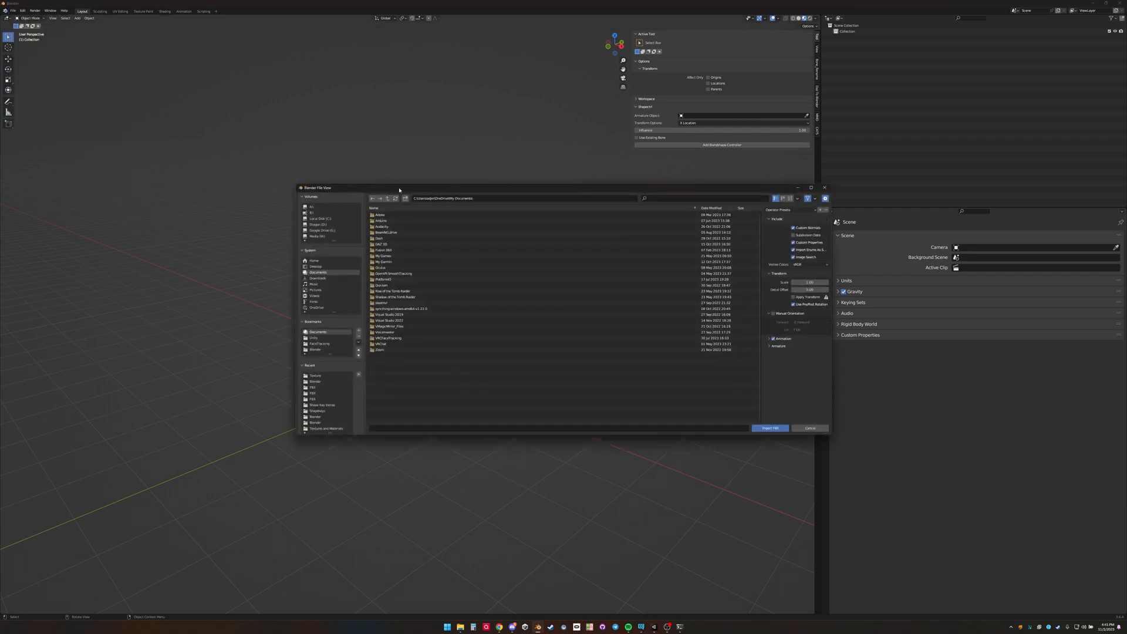
left_click_drag(398, 189, 327, 184)
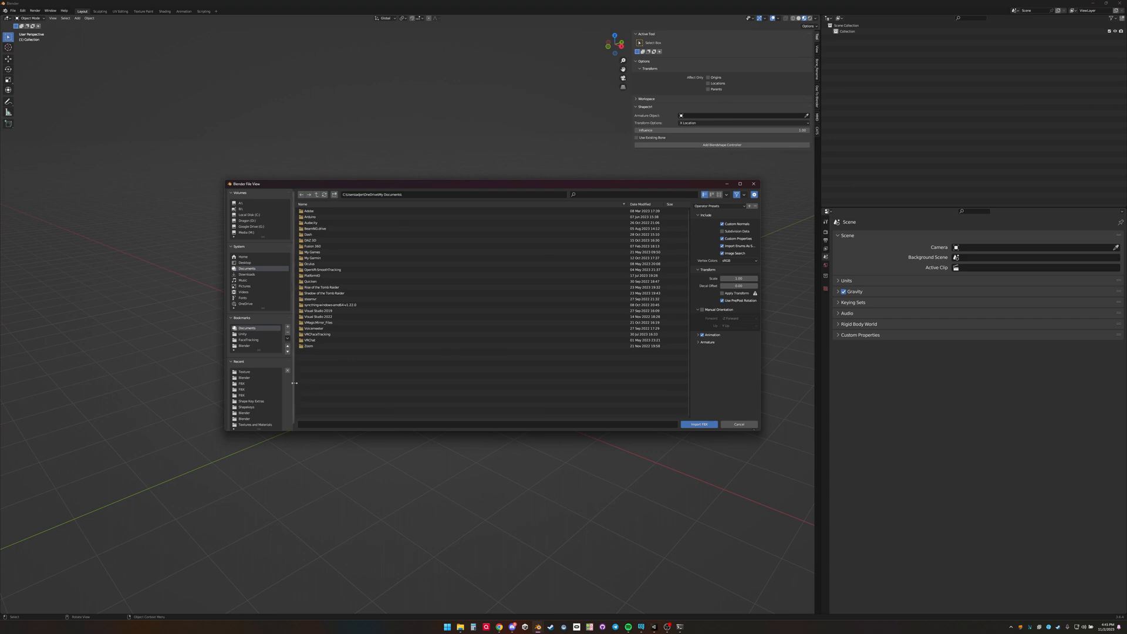
left_click_drag(294, 382, 319, 384)
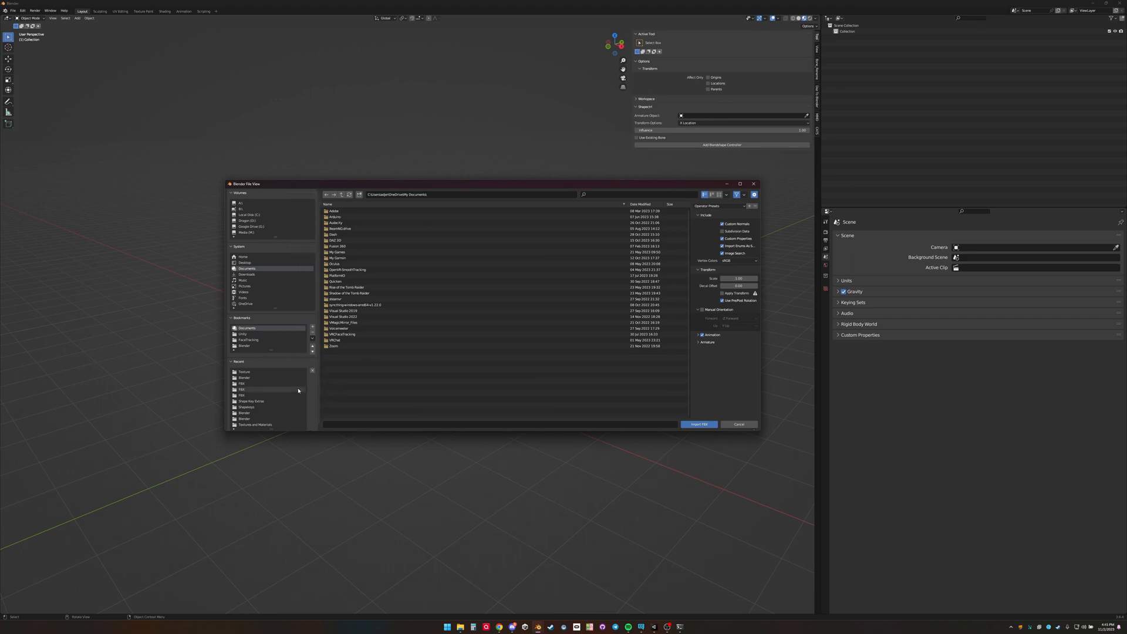
left_click(266, 341)
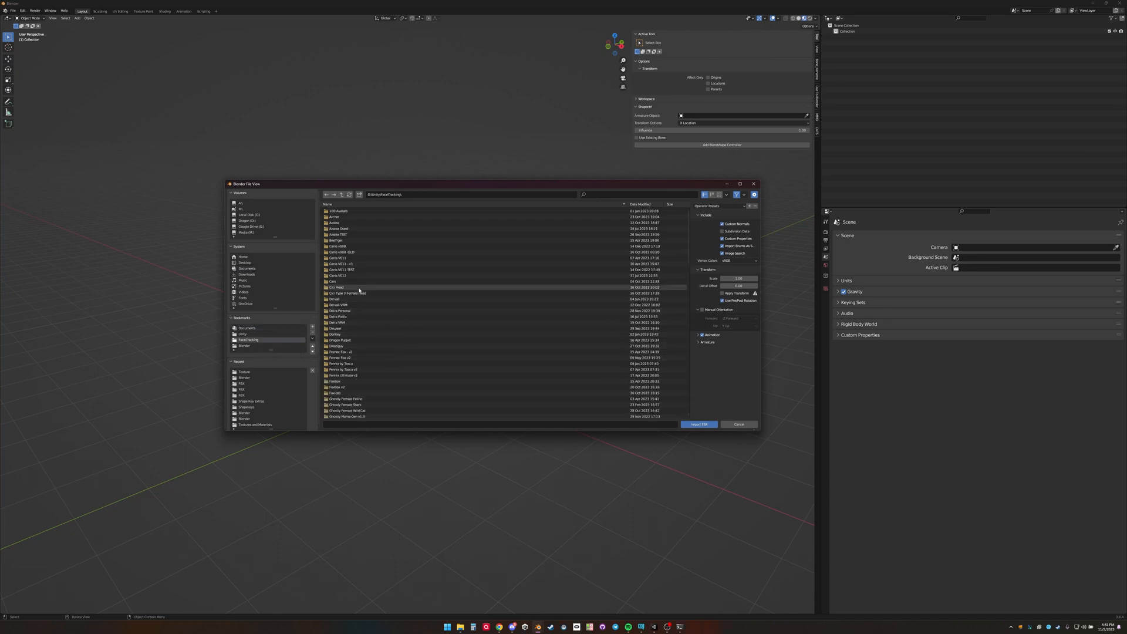
scroll(357, 311, "down", 5)
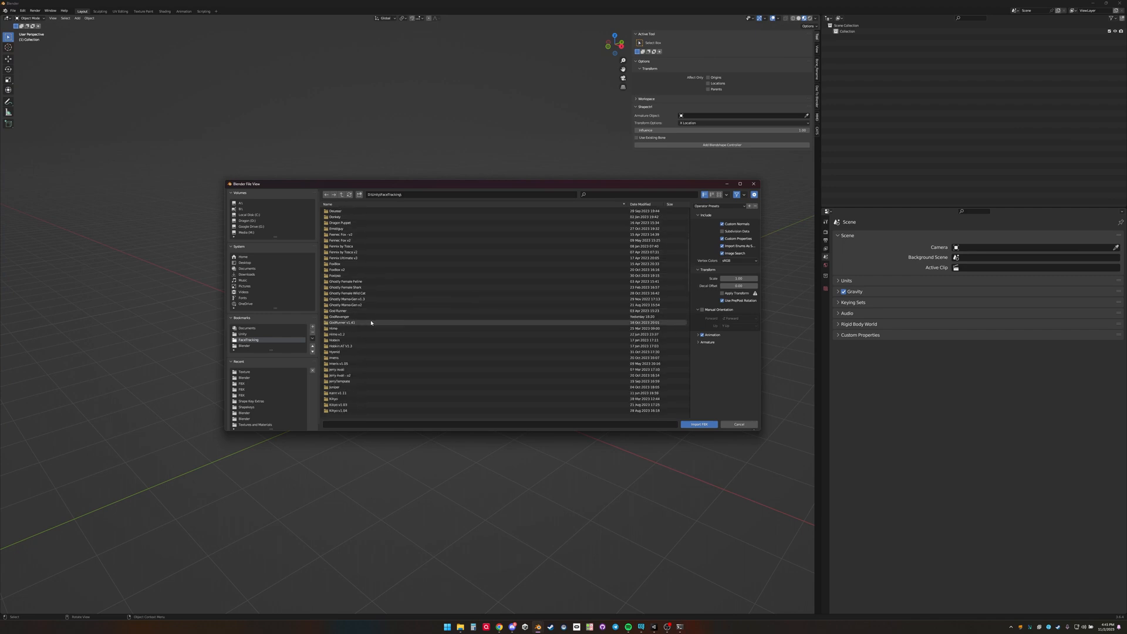
scroll(356, 323, "down", 4)
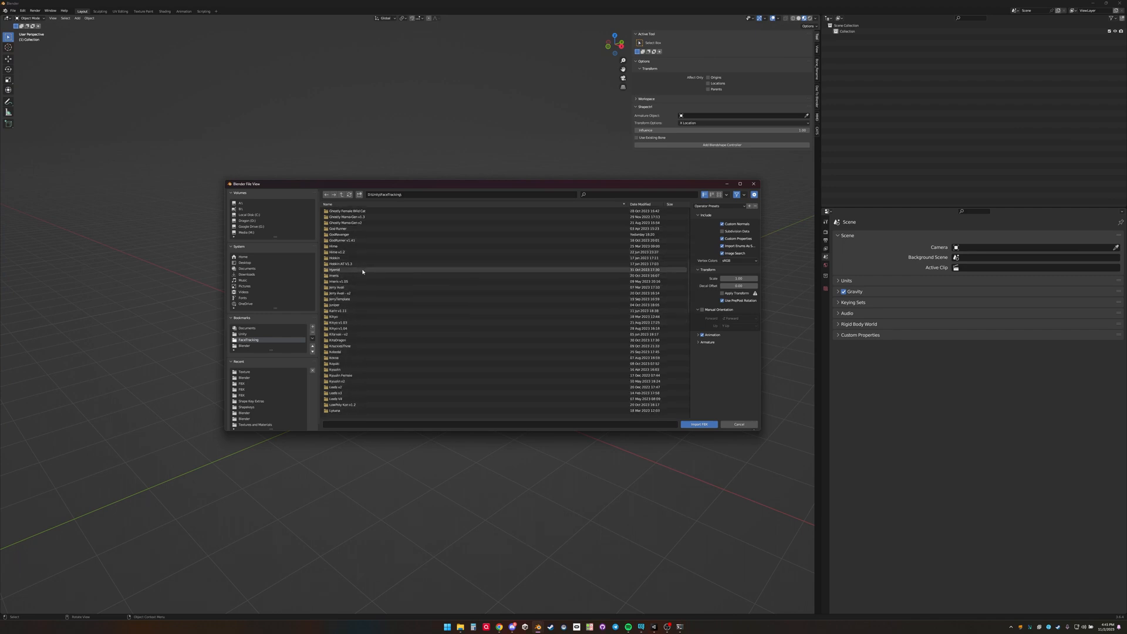
scroll(365, 271, "up", 2)
scroll(361, 274, "down", 6)
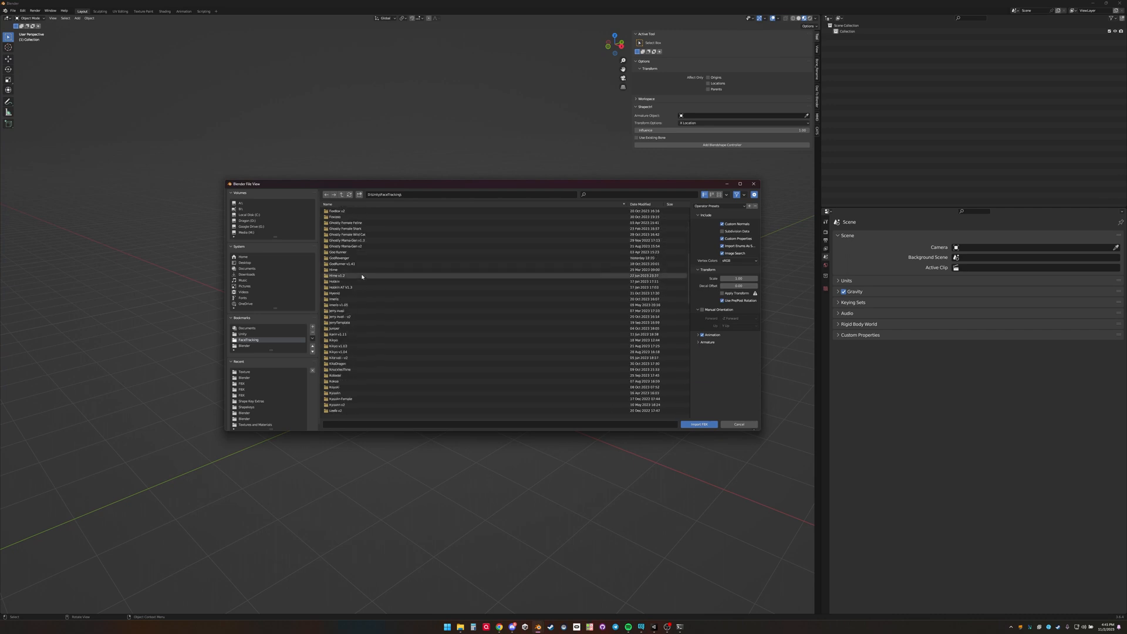
scroll(355, 277, "down", 3)
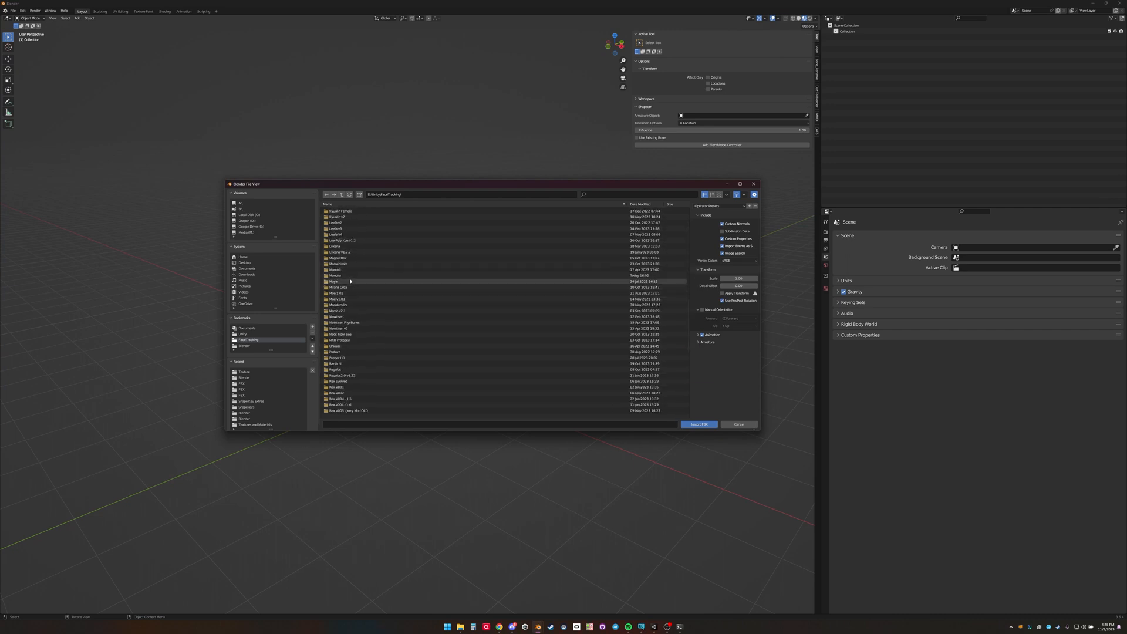
- Import MANUKA.fbx from the Manuka project's Assets/MANUKA/FBX folder
double_click(346, 275)
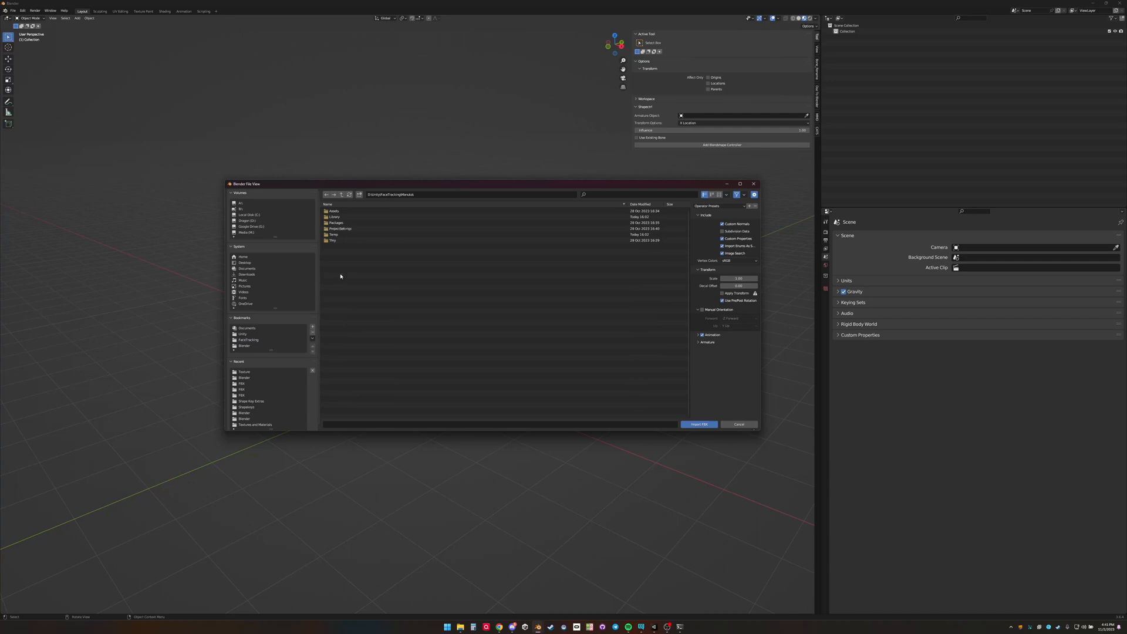
double_click(334, 211)
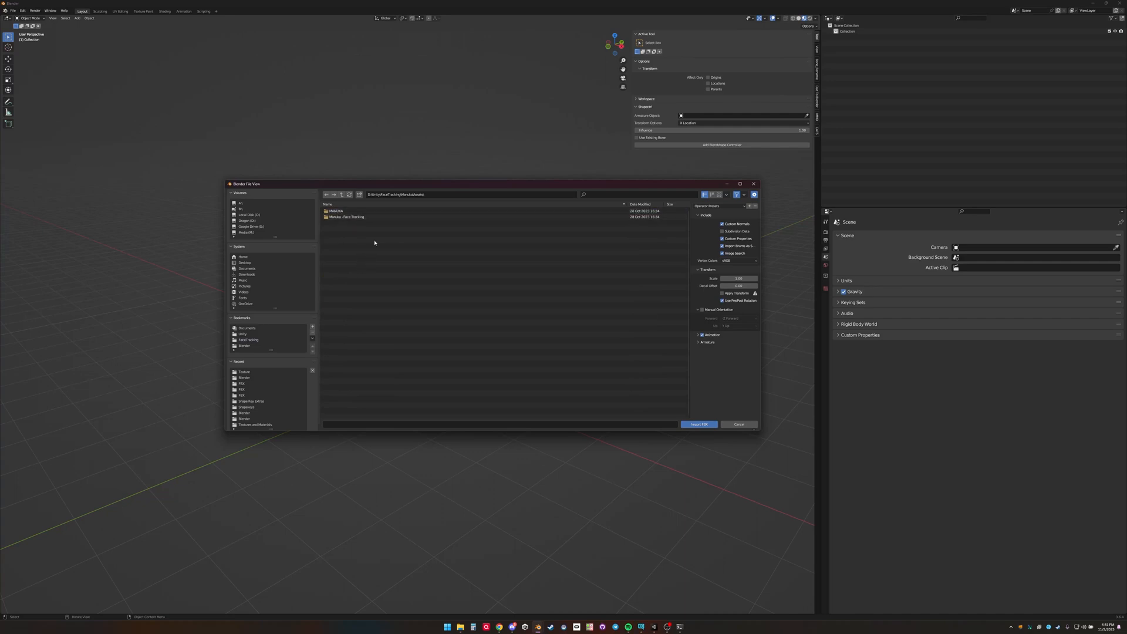
double_click(335, 210)
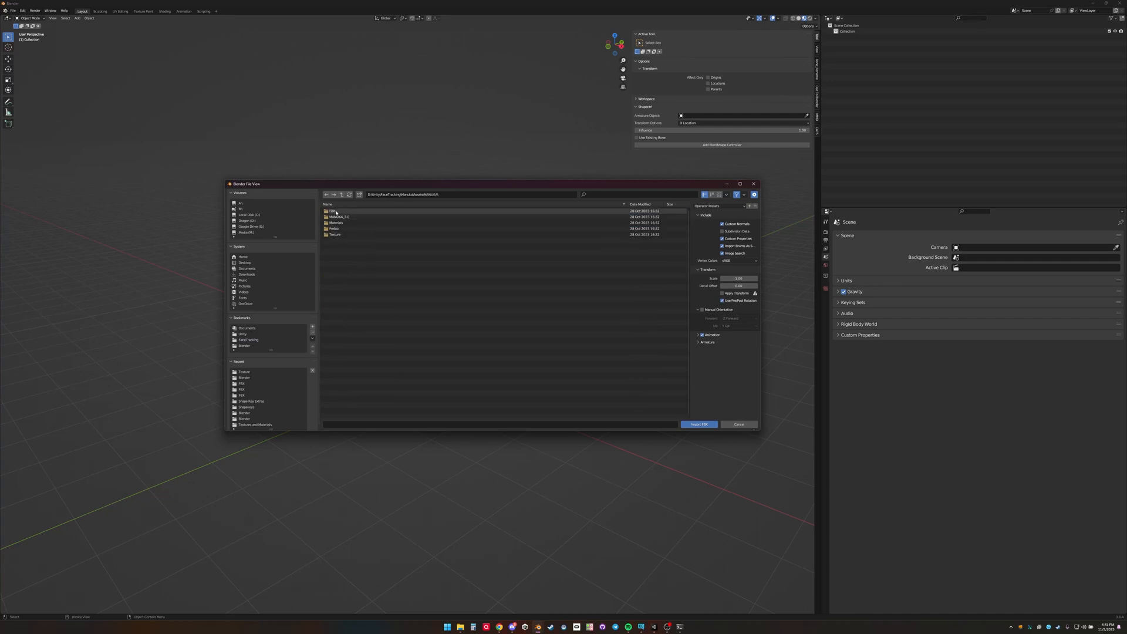
double_click(332, 211)
left_click(340, 211)
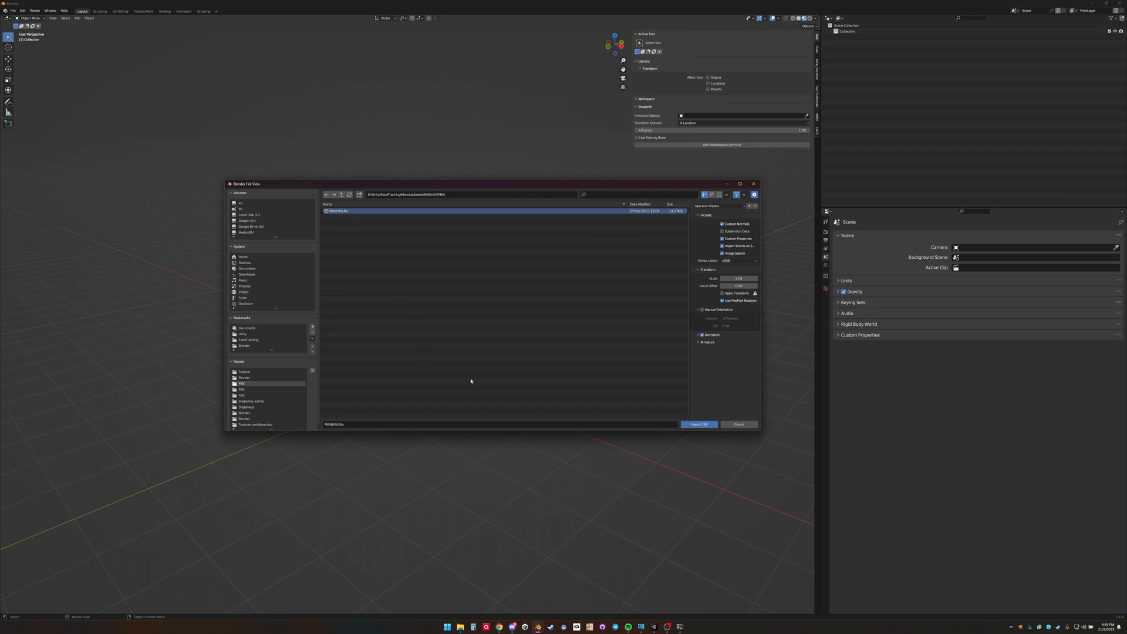
left_click(708, 426)
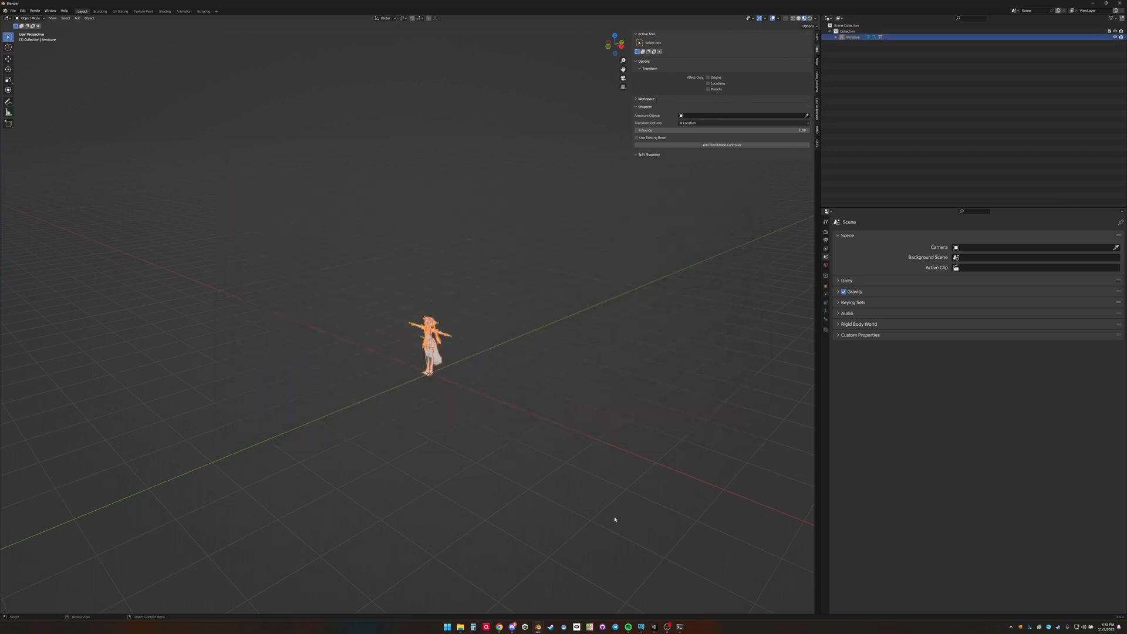
- Select only the imported avatar's armature and expand its hierarchy in the outliner
scroll(431, 377, "up", 10)
middle_click_drag(432, 376, 493, 393)
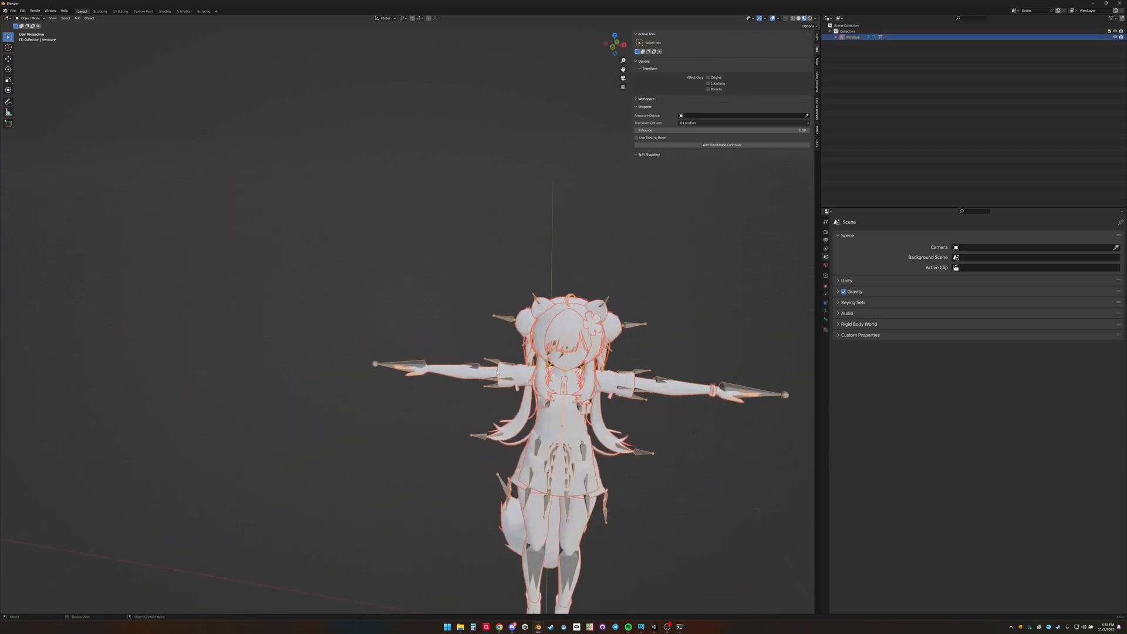
middle_click_drag(528, 443, 398, 320, "shift")
scroll(408, 339, "up", 1)
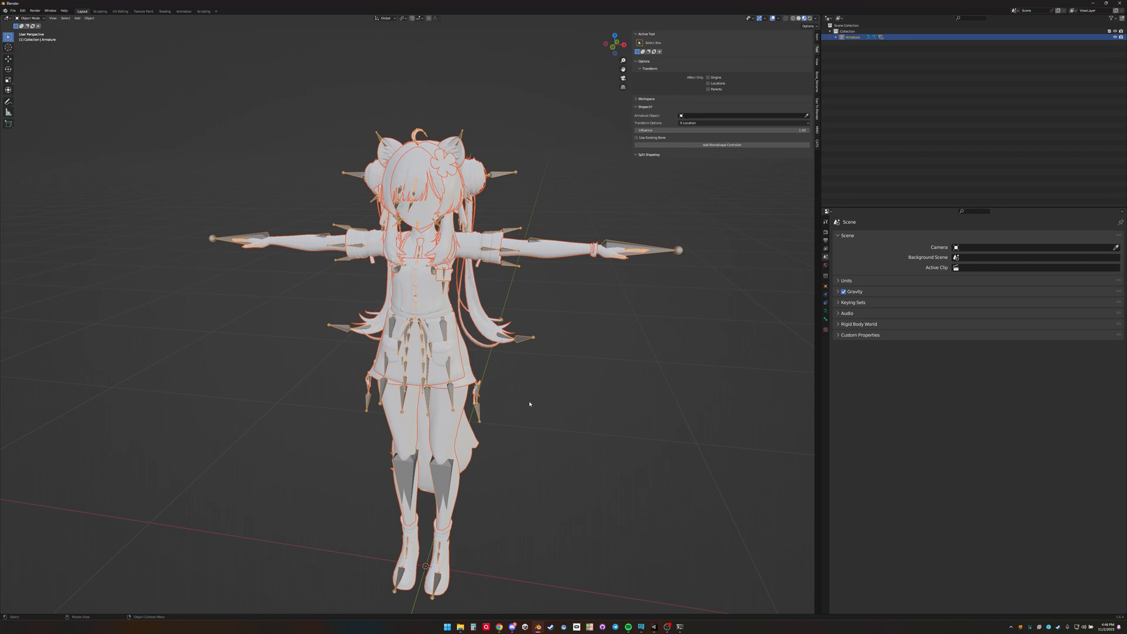
left_click(450, 393)
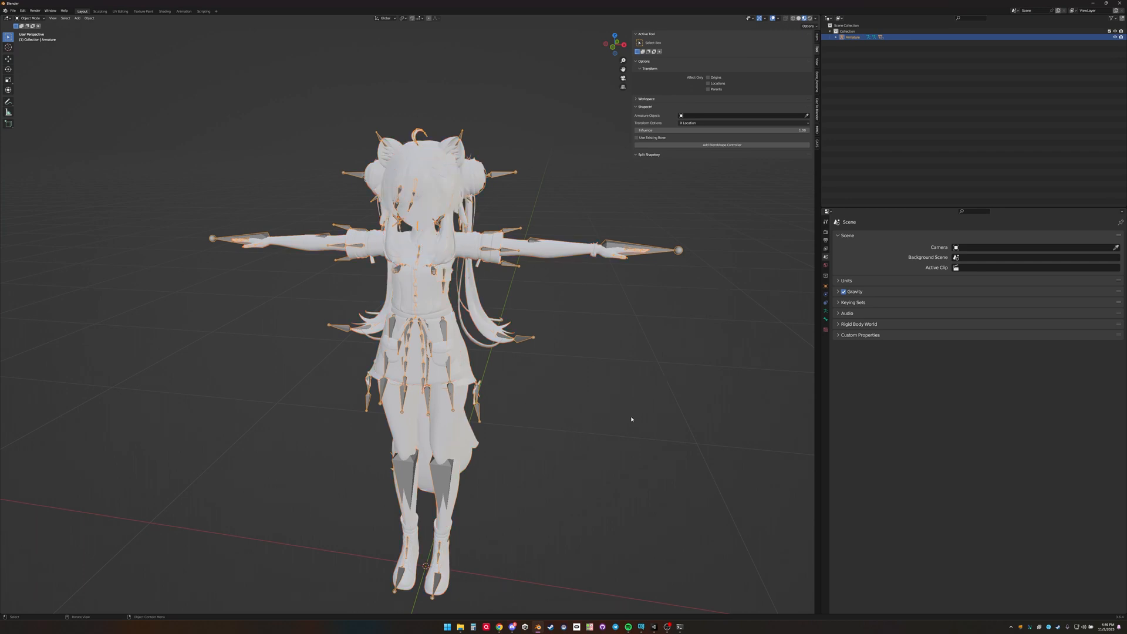
left_click(836, 37)
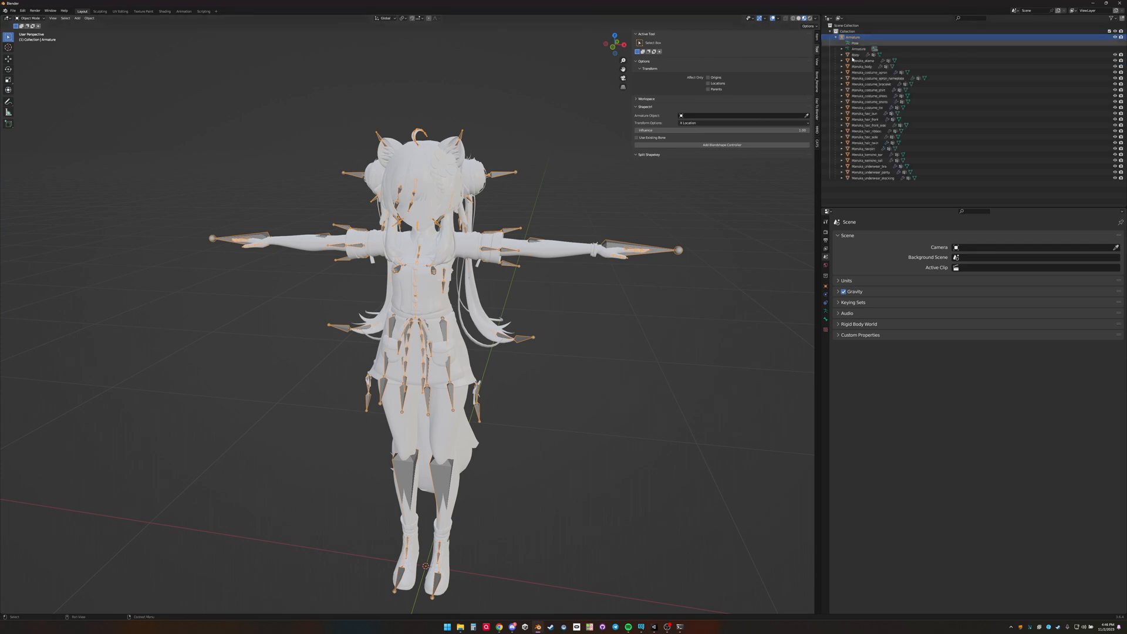
- Set the armature's viewport display to In Front and display it as Wire
left_click(826, 286)
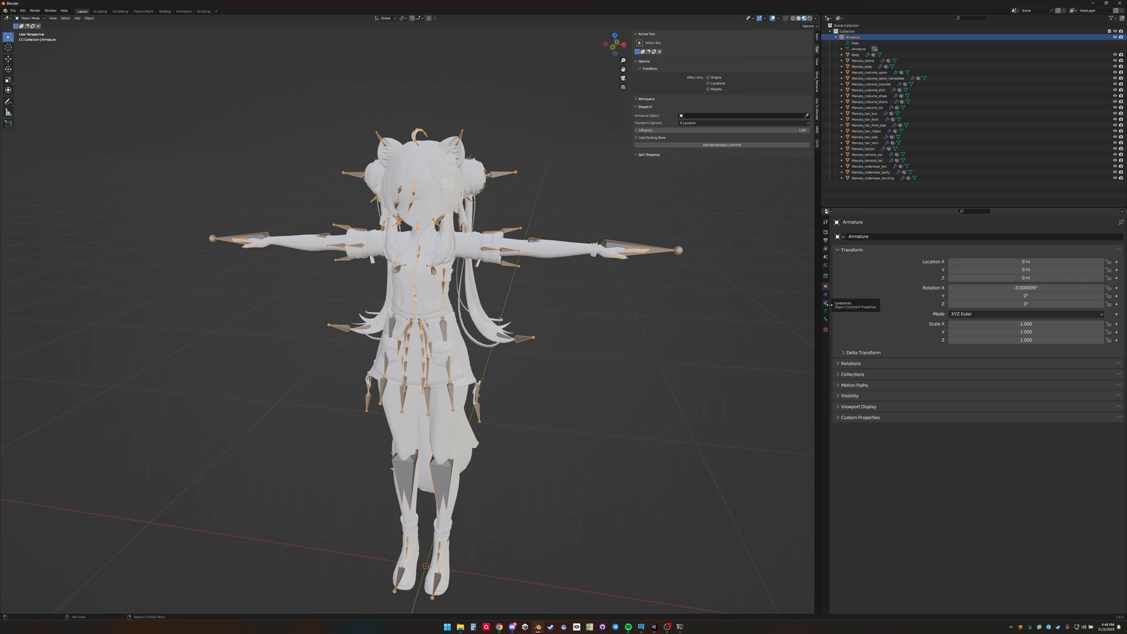
left_click(860, 407)
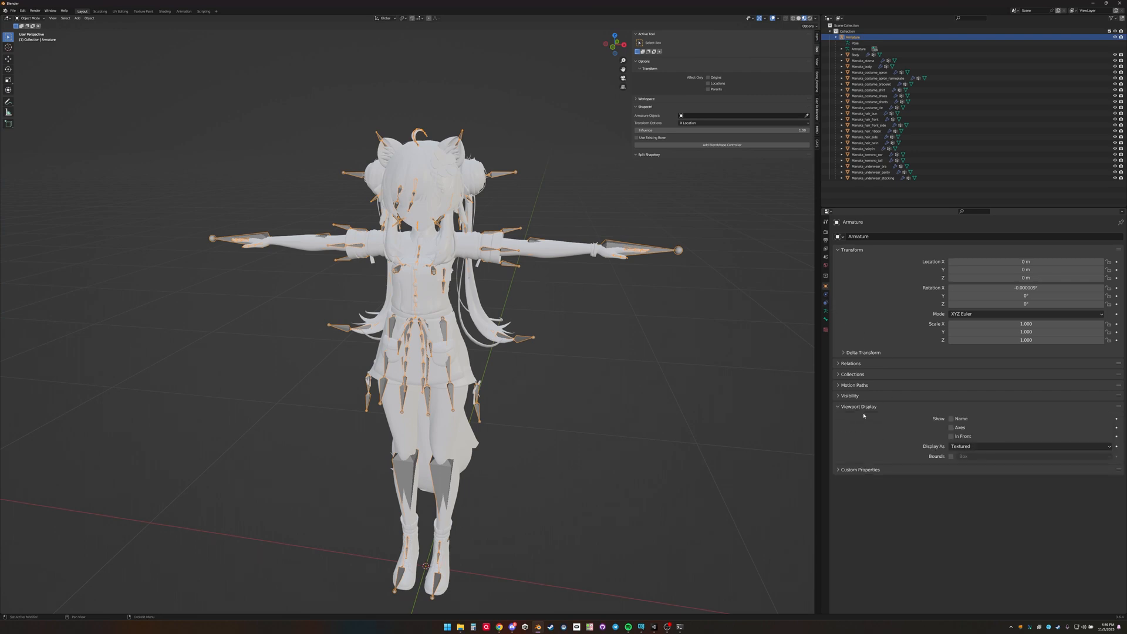
left_click(951, 436)
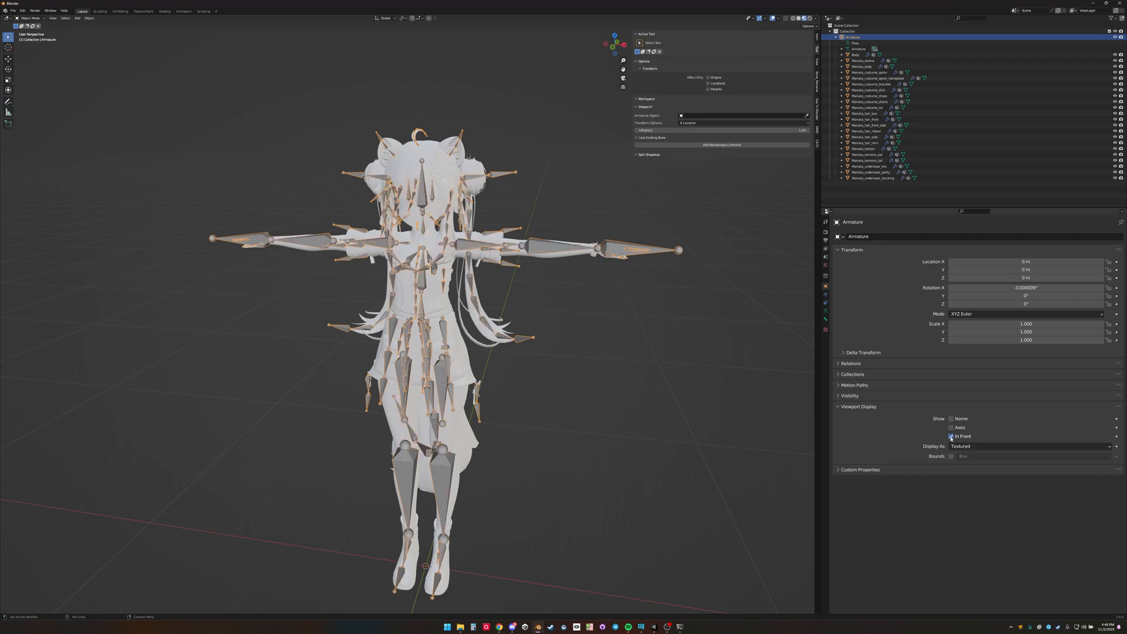
left_click(967, 447)
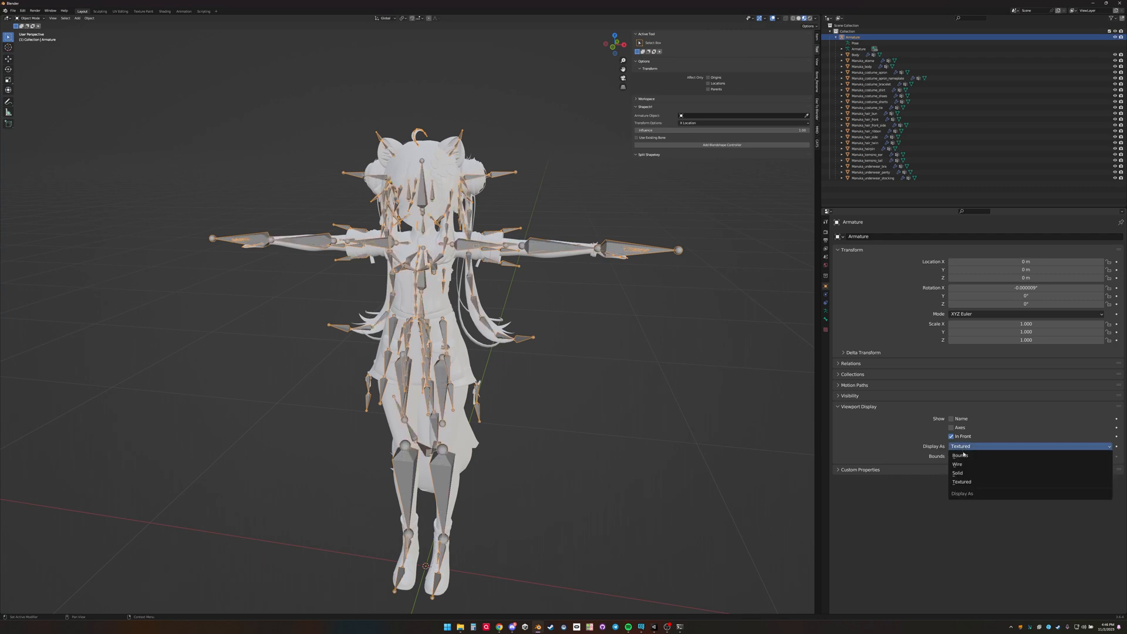
left_click(970, 464)
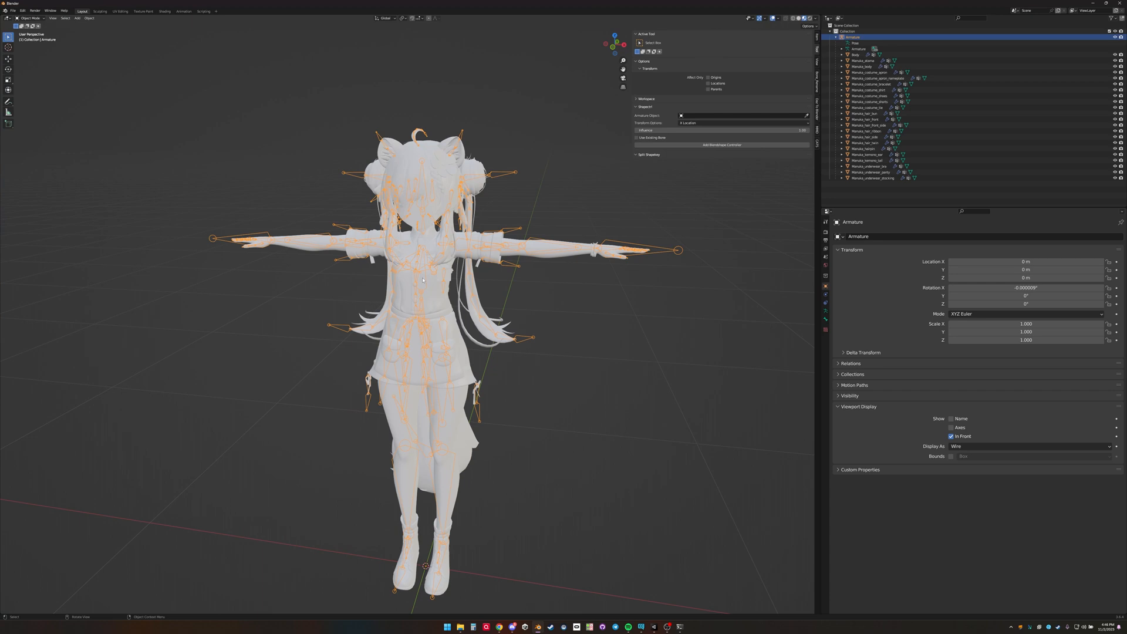
- Start Find Missing Files for the external data and browse the bookmarked FaceTracking folder for the Manuka project
left_click(13, 10)
mouse_move(38, 106)
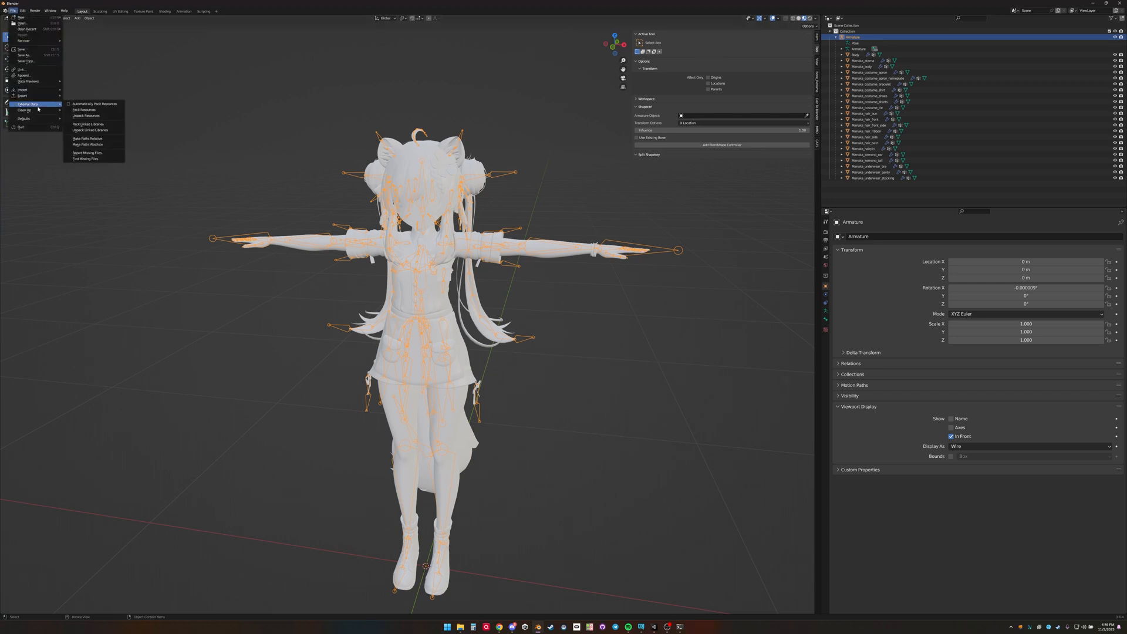
left_click(82, 159)
left_click(320, 343)
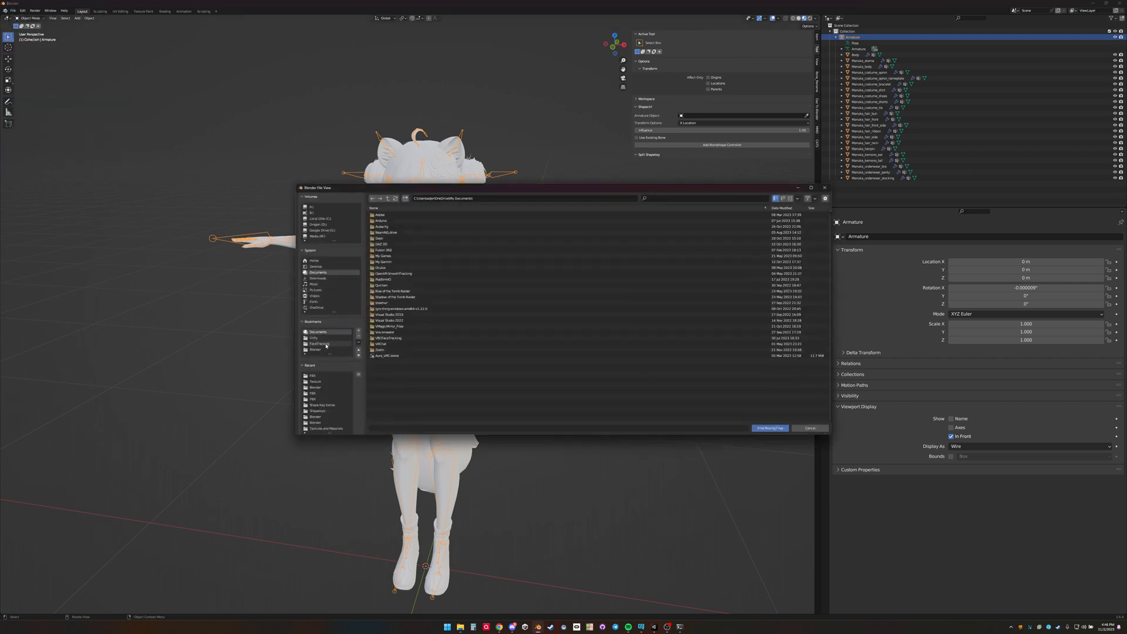
scroll(461, 351, "down", 10)
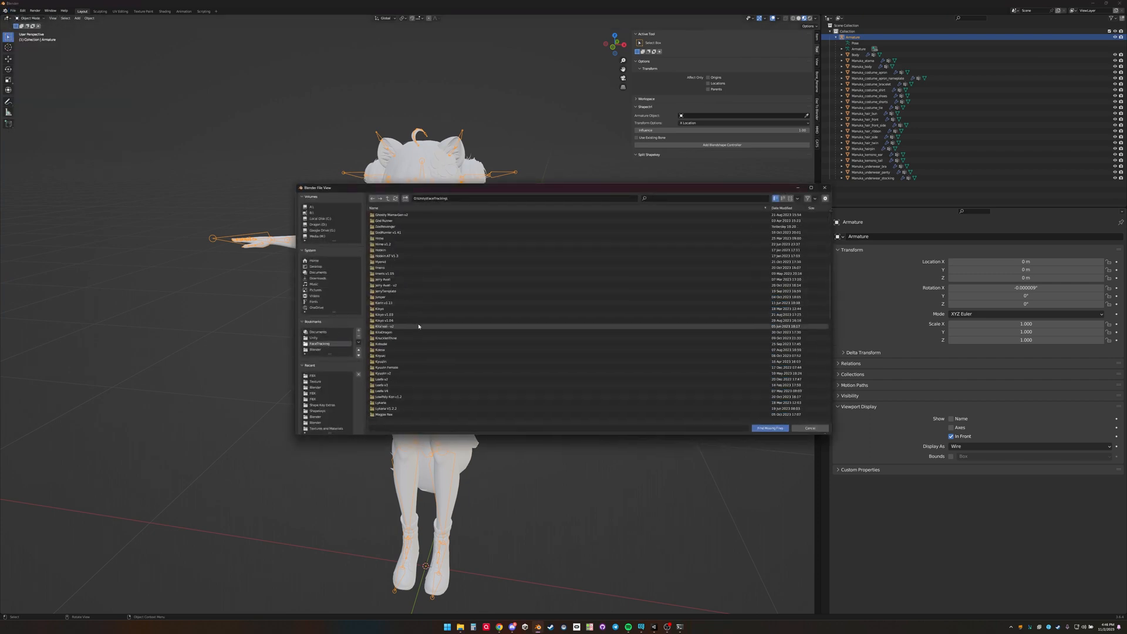
scroll(417, 325, "down", 5)
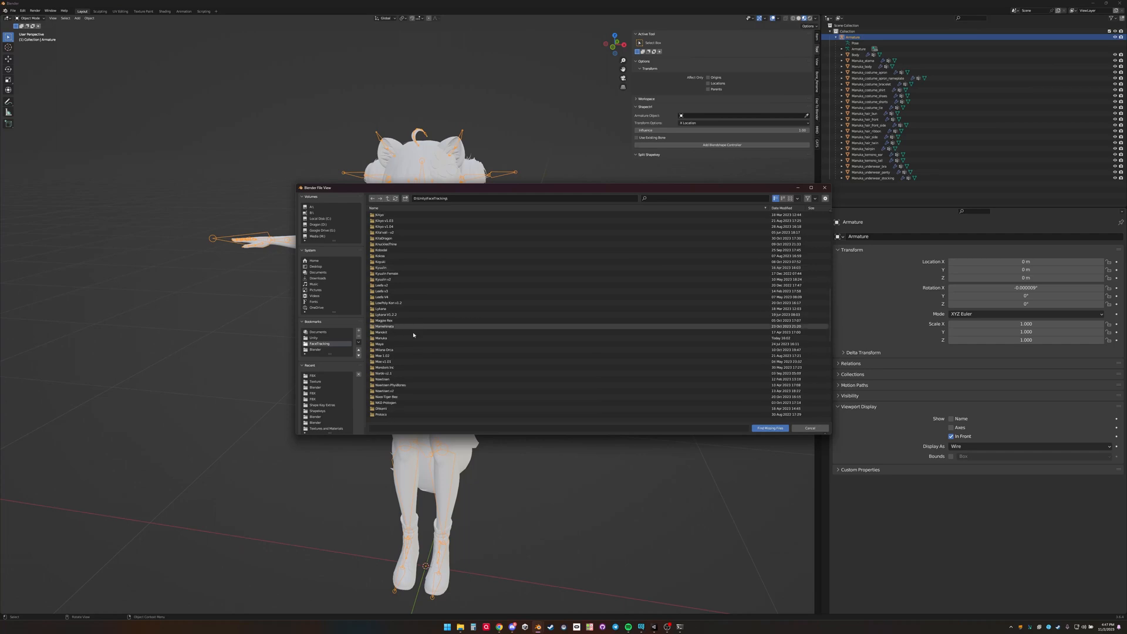
- Find the missing texture files in the Manuka project's Assets/MANUKA/Texture folder
double_click(406, 338)
double_click(381, 214)
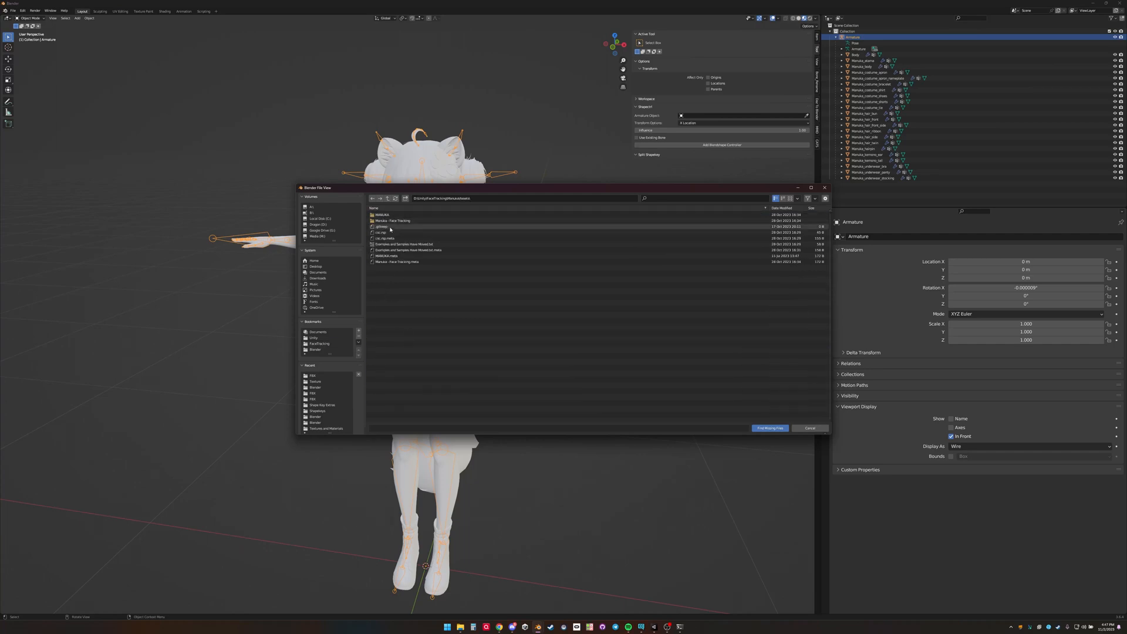
double_click(389, 221)
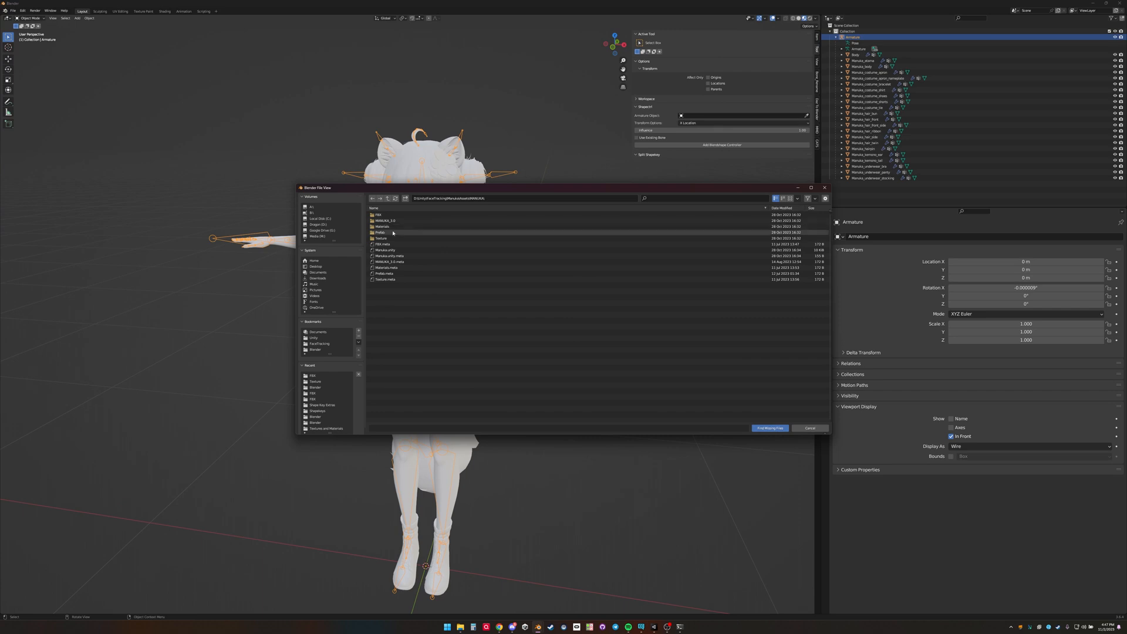
left_click(411, 238)
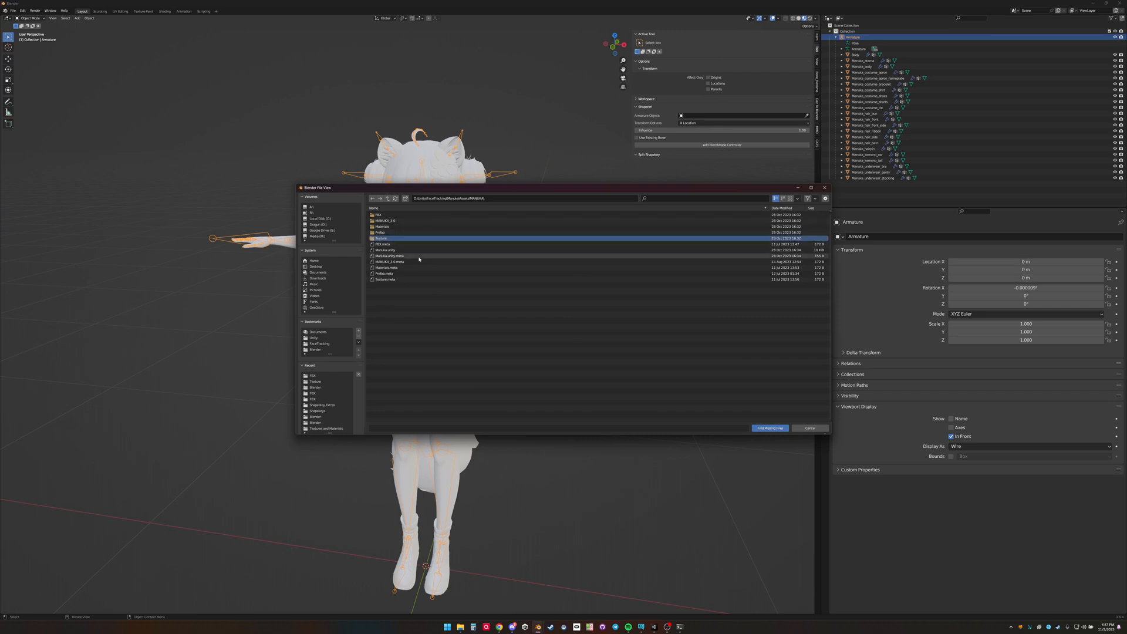
left_click(770, 428)
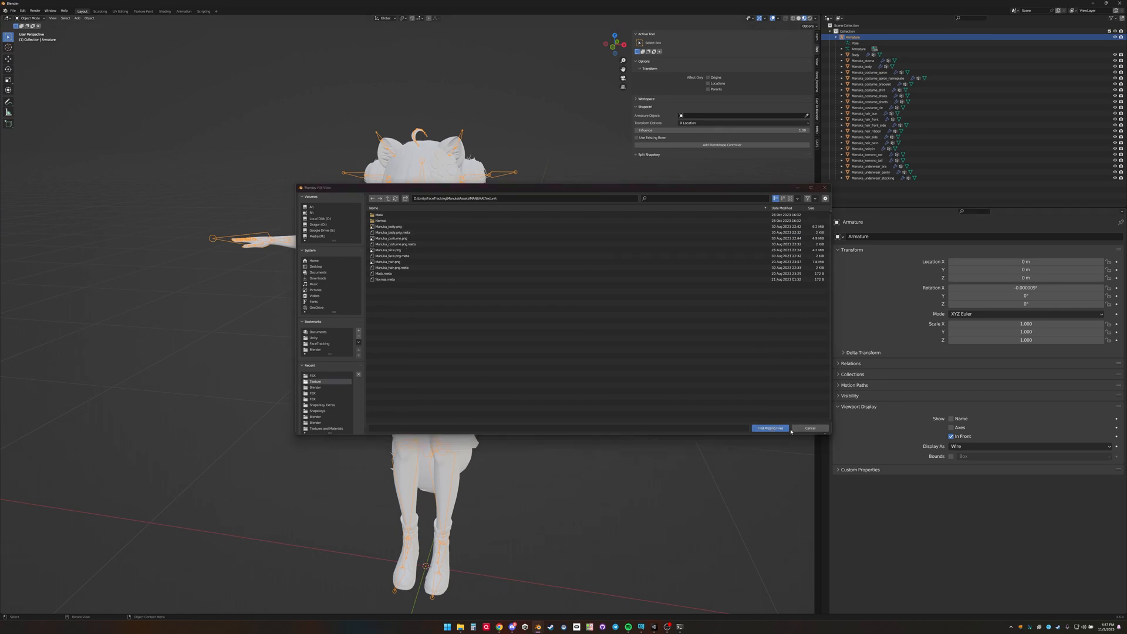
left_click(787, 429)
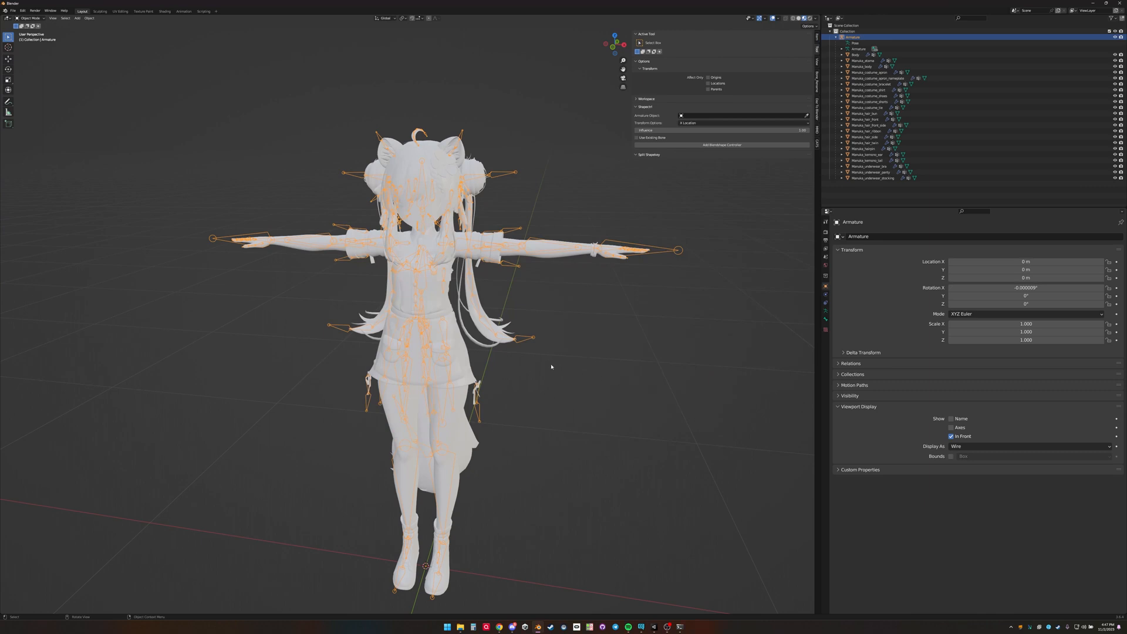
- Switch to the Shading workspace and select the Body mesh under the armature to show its Manuka_face material nodes
left_click(163, 11)
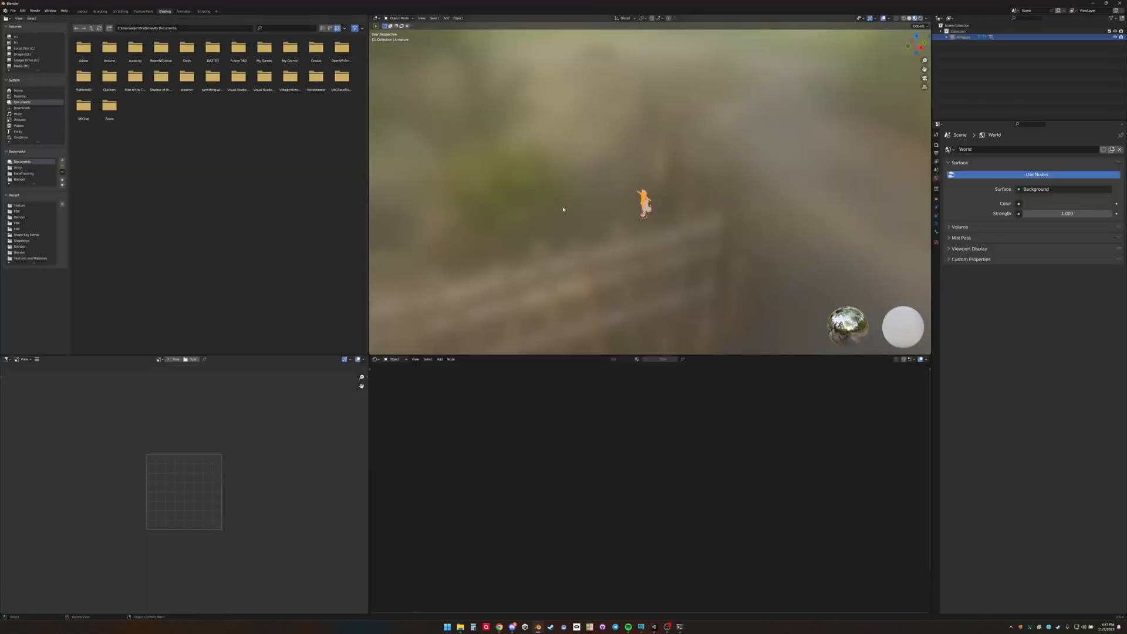
scroll(659, 226, "up", 12)
middle_click_drag(671, 275, 677, 106, "shift")
scroll(650, 176, "up", 2)
middle_click_drag(625, 202, 731, 241)
scroll(654, 208, "up", 2)
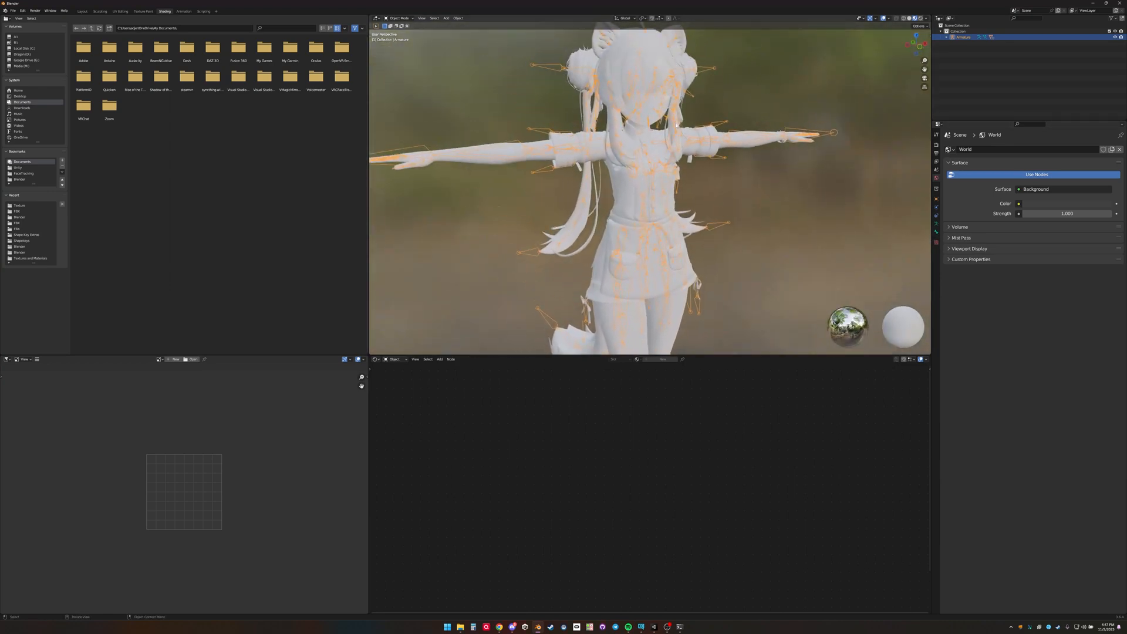
left_click(946, 37)
left_click(966, 54)
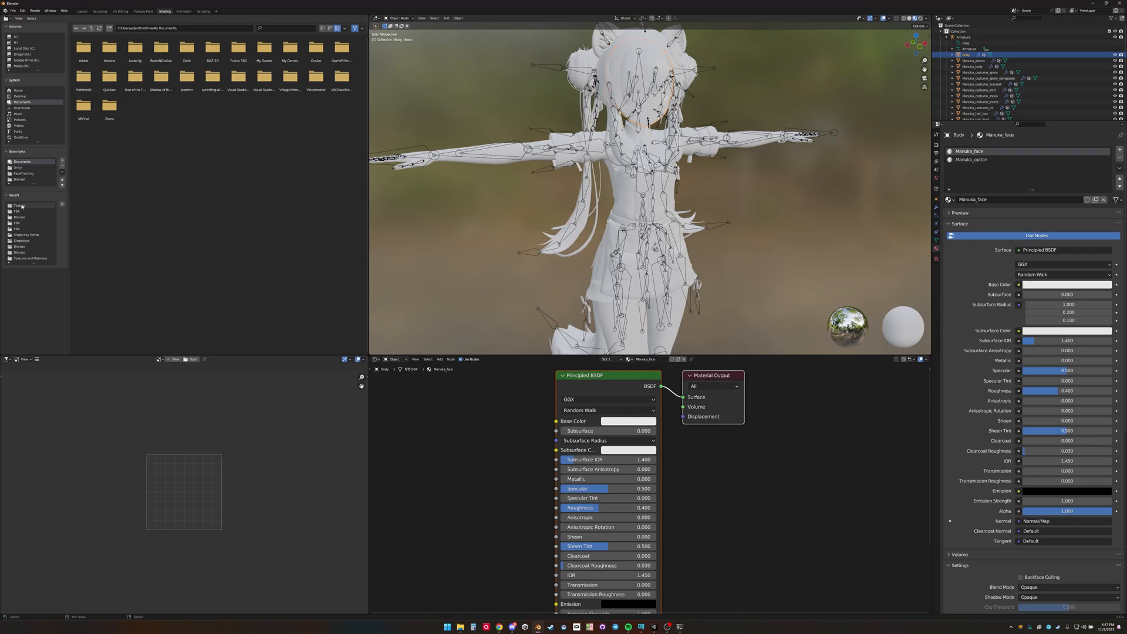
- Browse the file browser from the bookmarked FaceTracking folder to the Manuka project's Assets/MANUKA/Texture folder
left_click(23, 173)
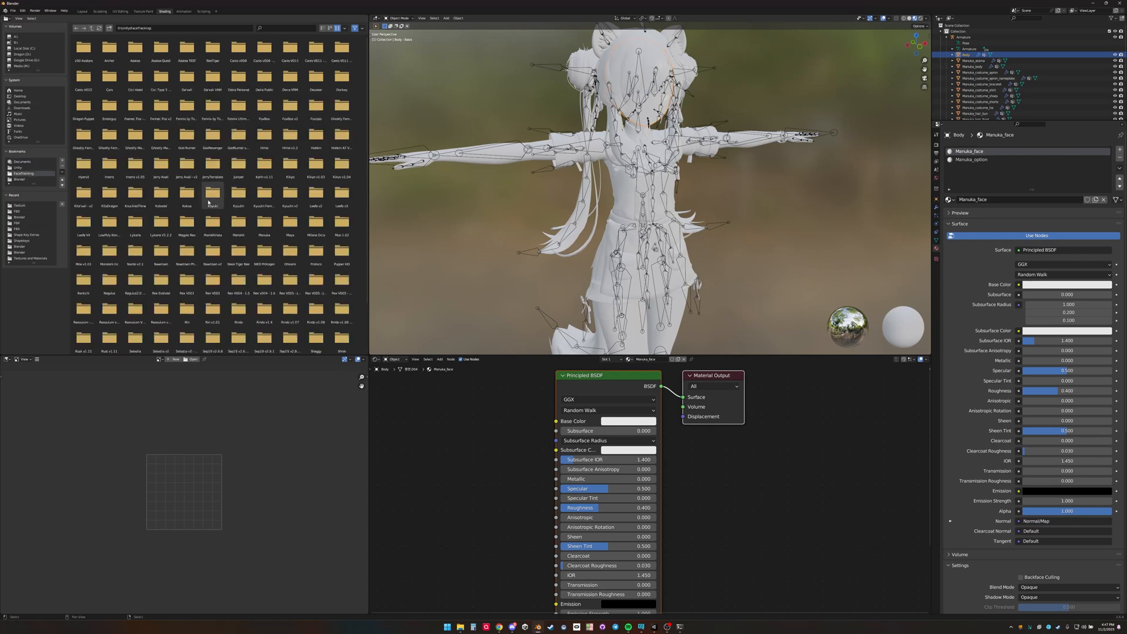
left_click(322, 27)
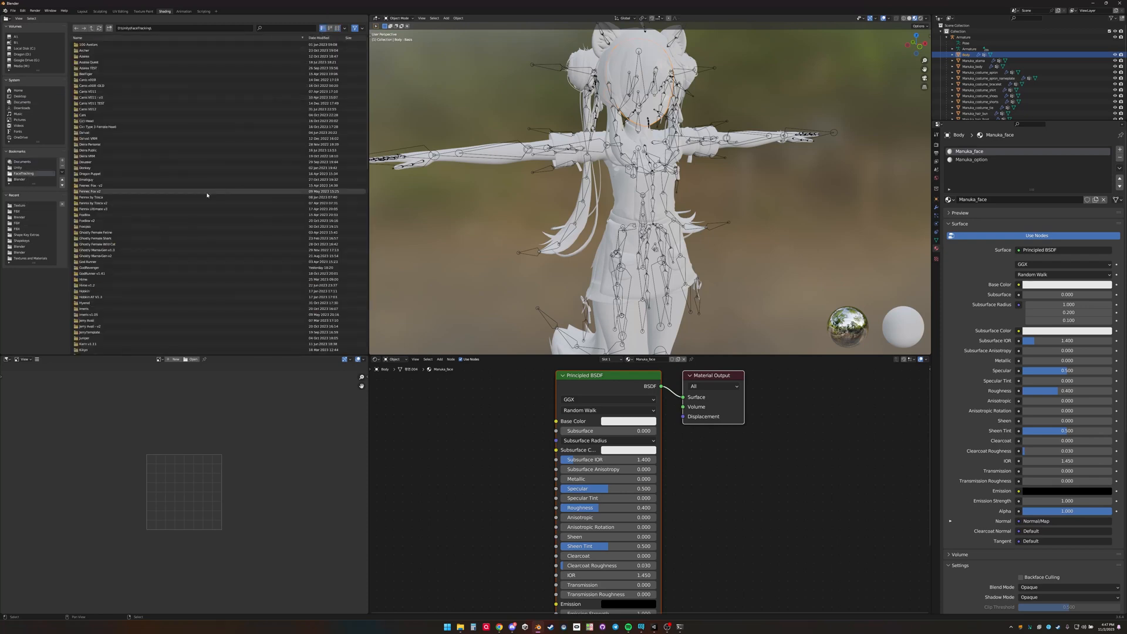
scroll(97, 216, "down", 5)
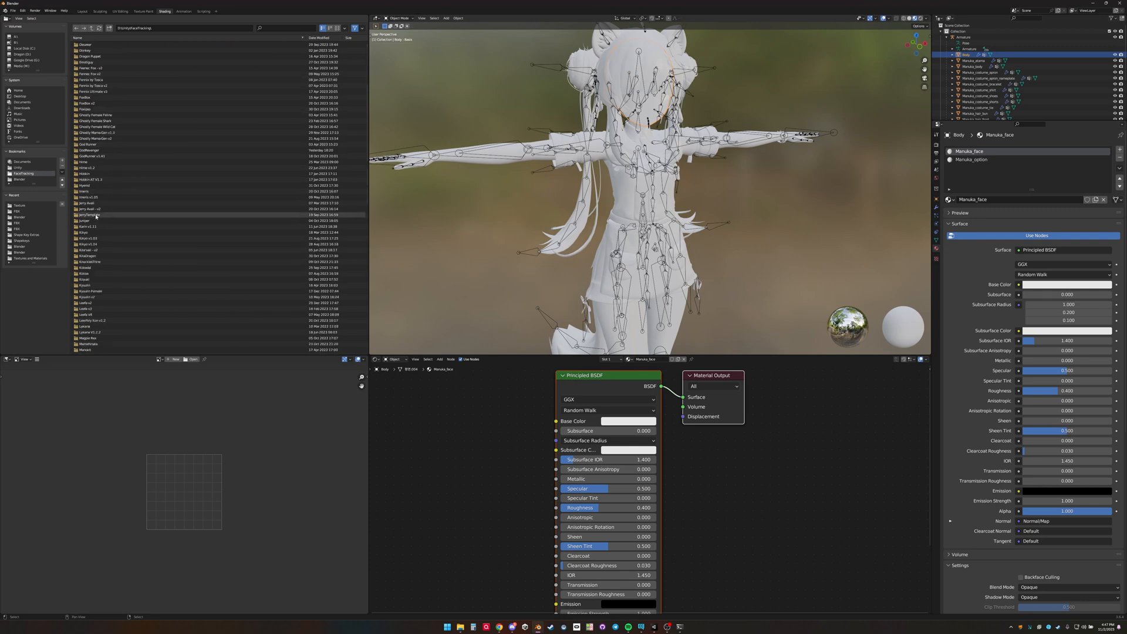
scroll(92, 264, "down", 2)
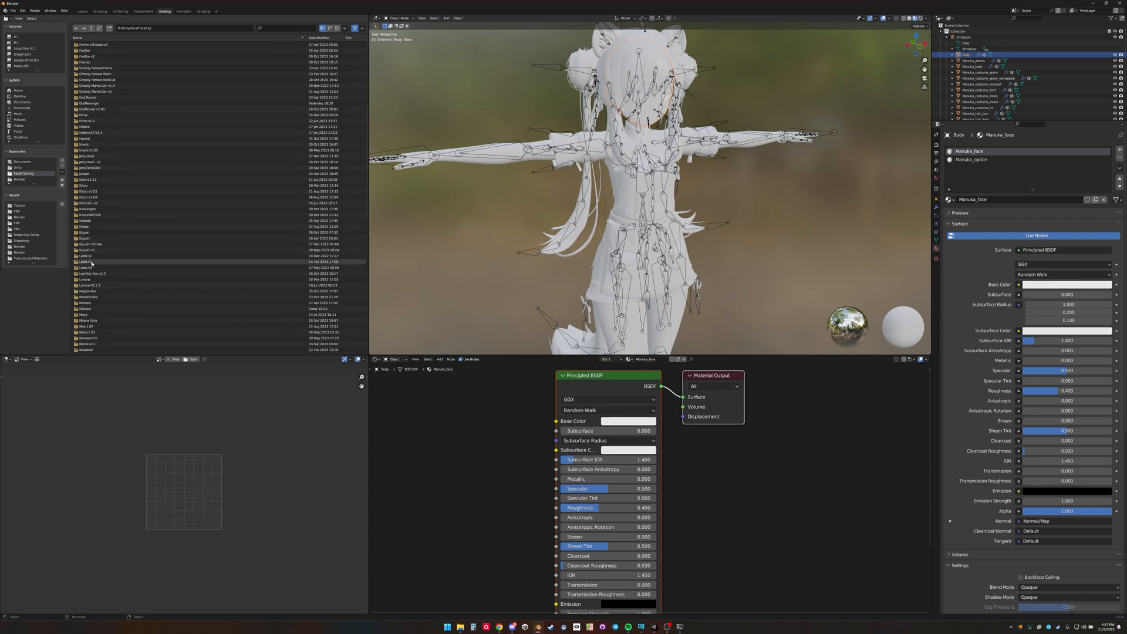
scroll(91, 264, "down", 2)
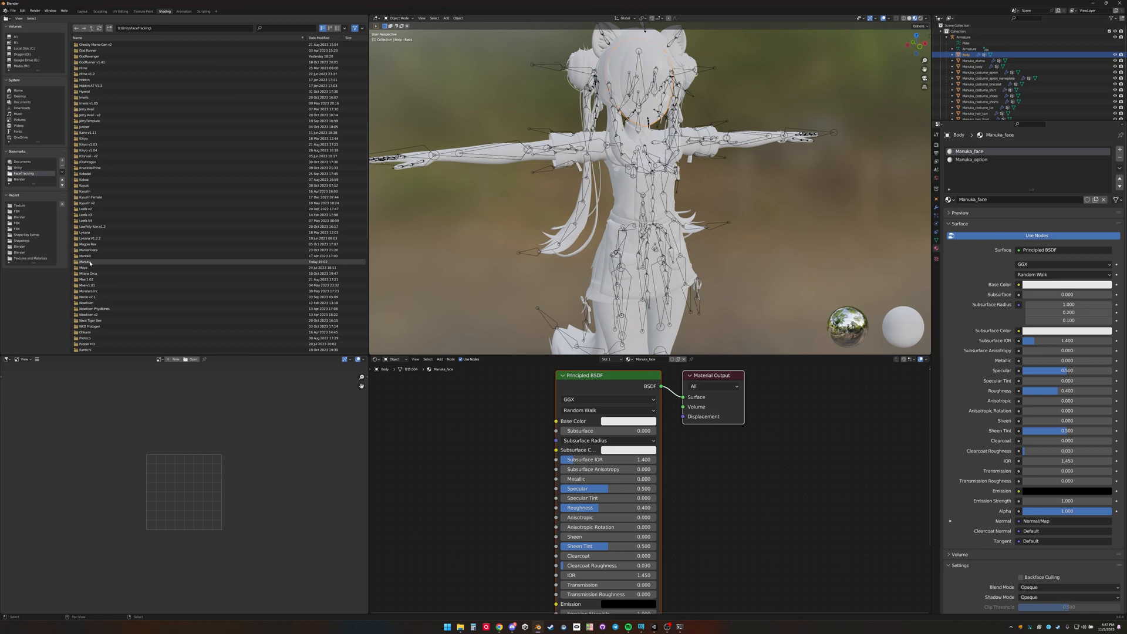
double_click(90, 263)
double_click(92, 46)
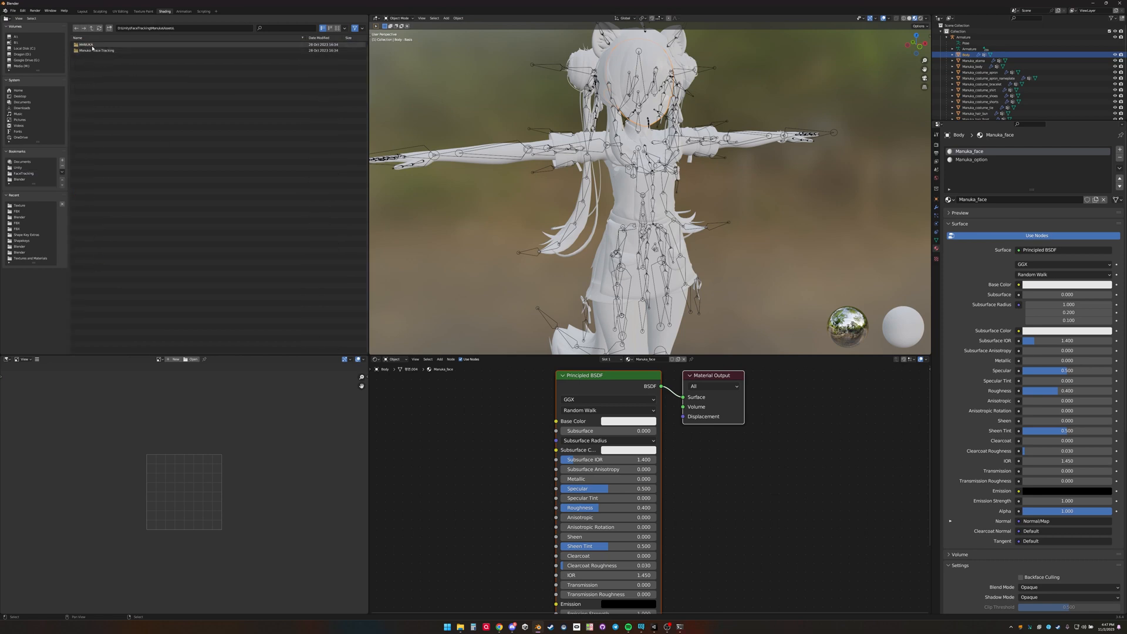
double_click(92, 45)
double_click(90, 69)
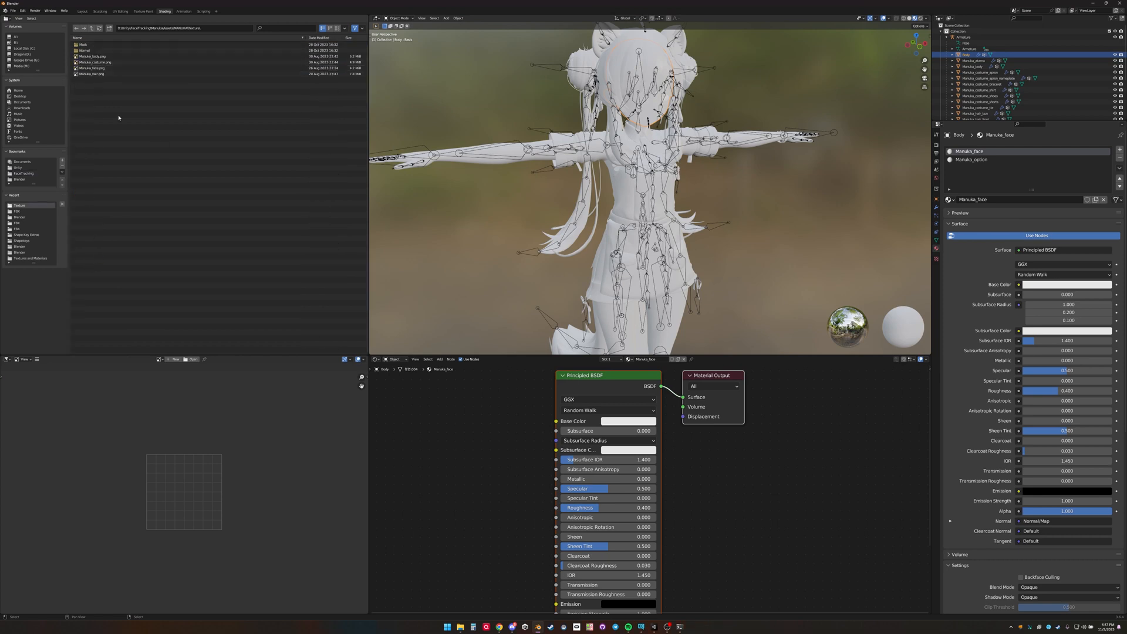
- Display the Texture folder's files as thumbnails and increase the thumbnail size
left_click(338, 28)
left_click(345, 28)
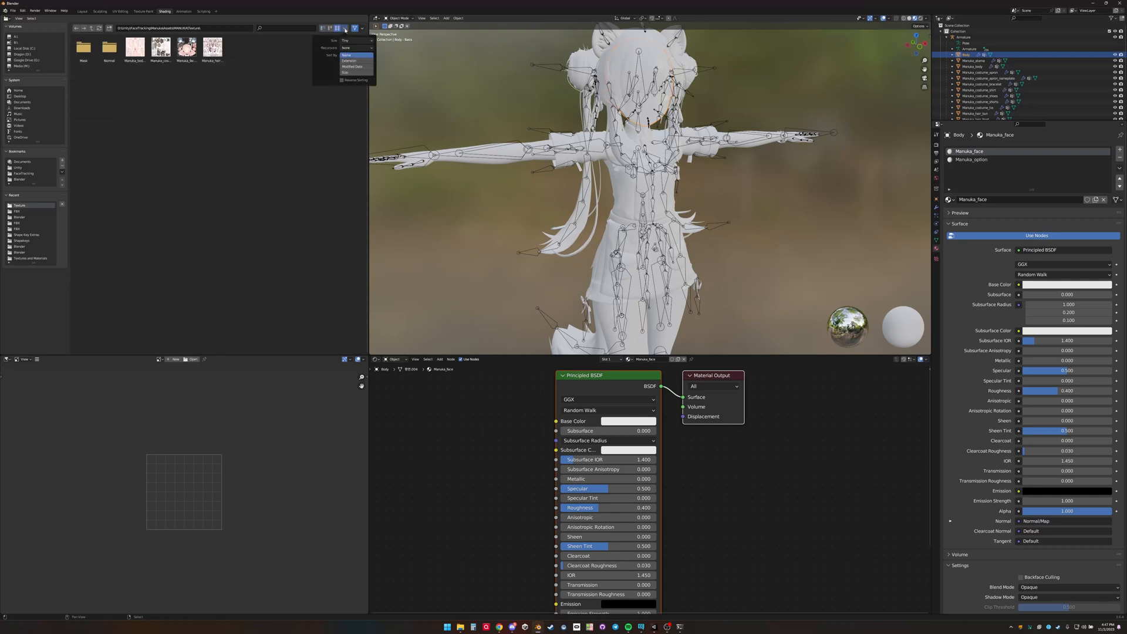
left_click(357, 43)
left_click(356, 69)
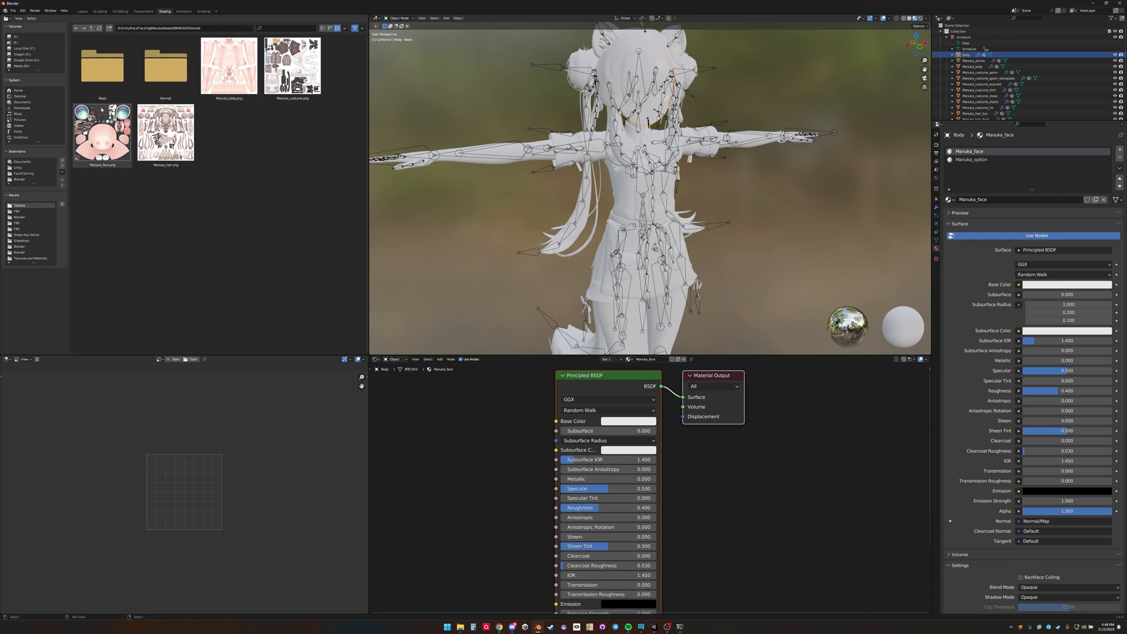
- Add Manuka_face.png as an image texture to the Manuka_face material and connect its Color to Base Color
left_click_drag(87, 113, 474, 392)
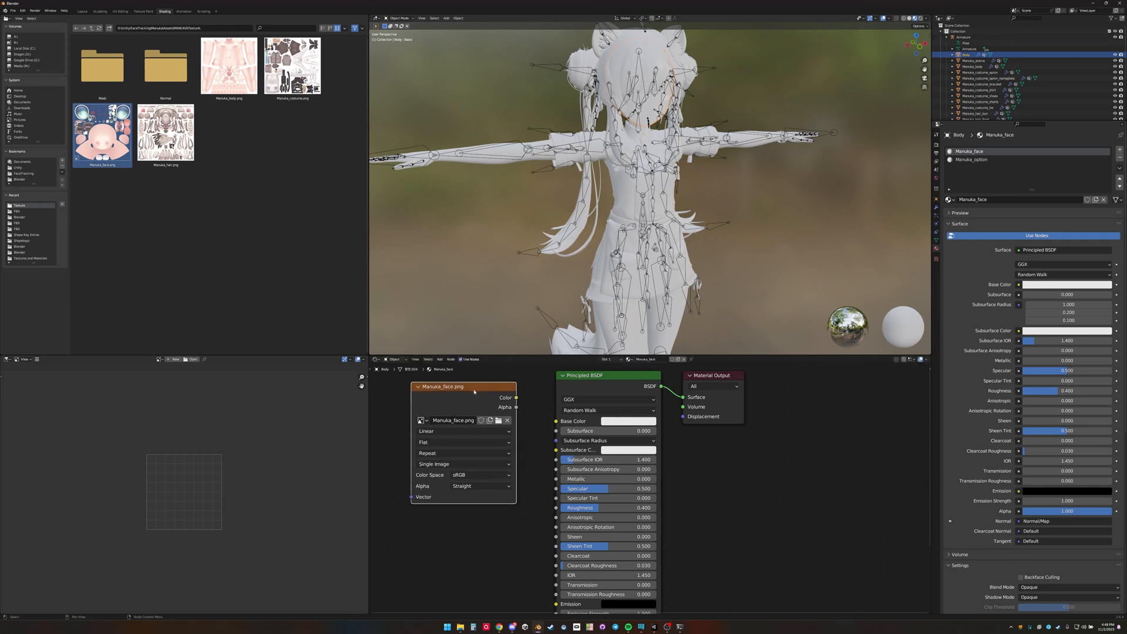
left_click(516, 397)
left_click_drag(546, 414, 556, 422)
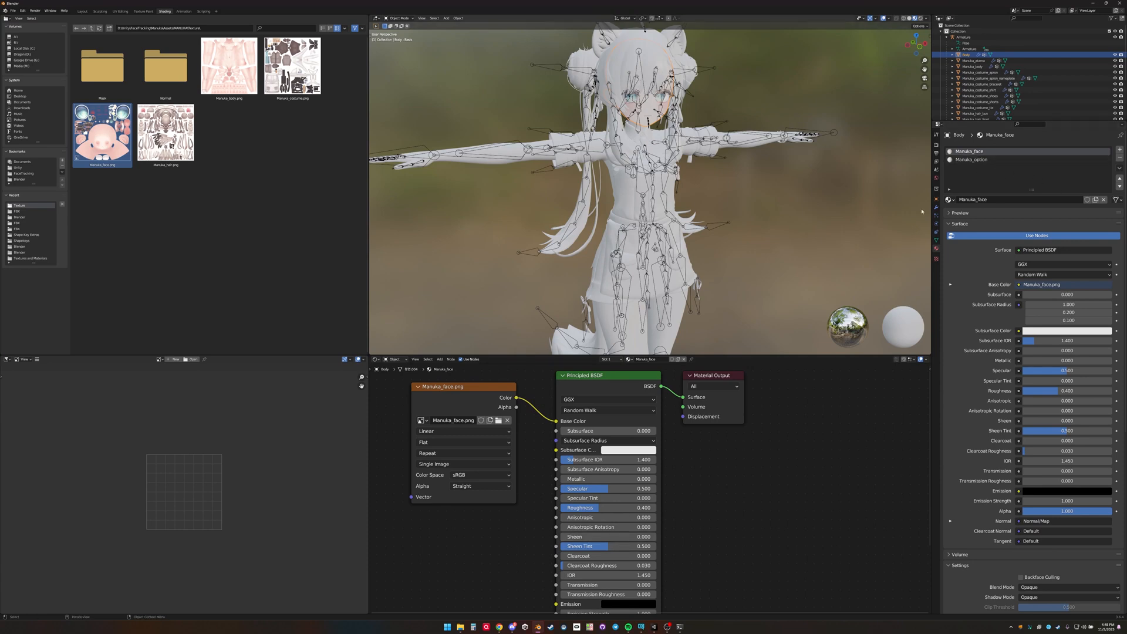
- Add Manuka_face.png to the Manuka_option material and connect its Color to Base Color and its Alpha to the shader's Alpha
left_click(990, 159)
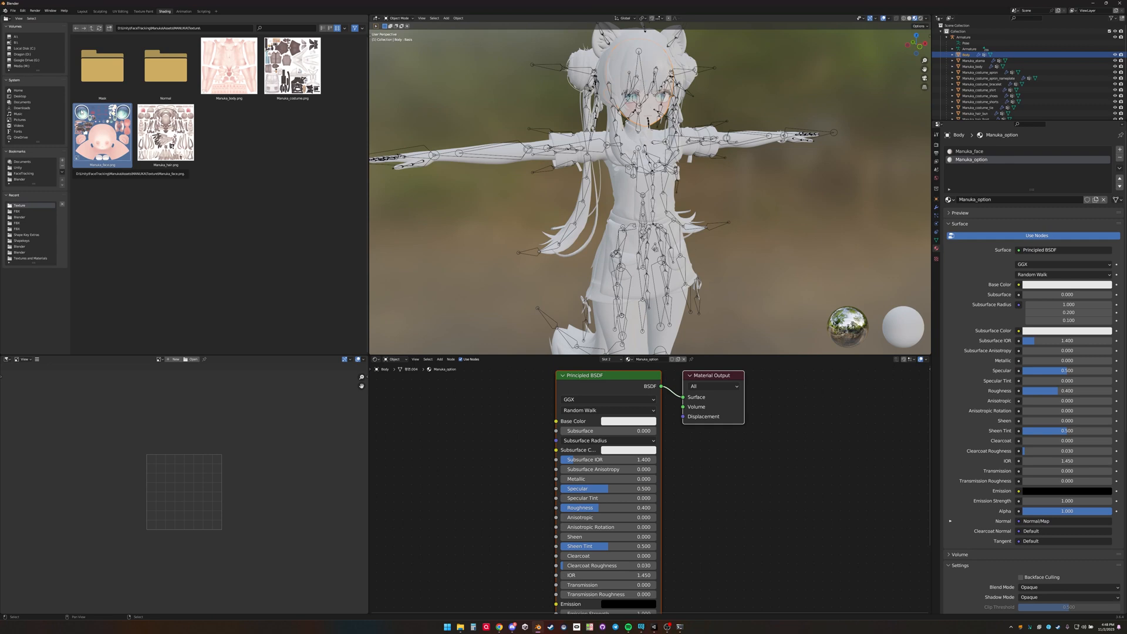
left_click_drag(102, 135, 485, 381)
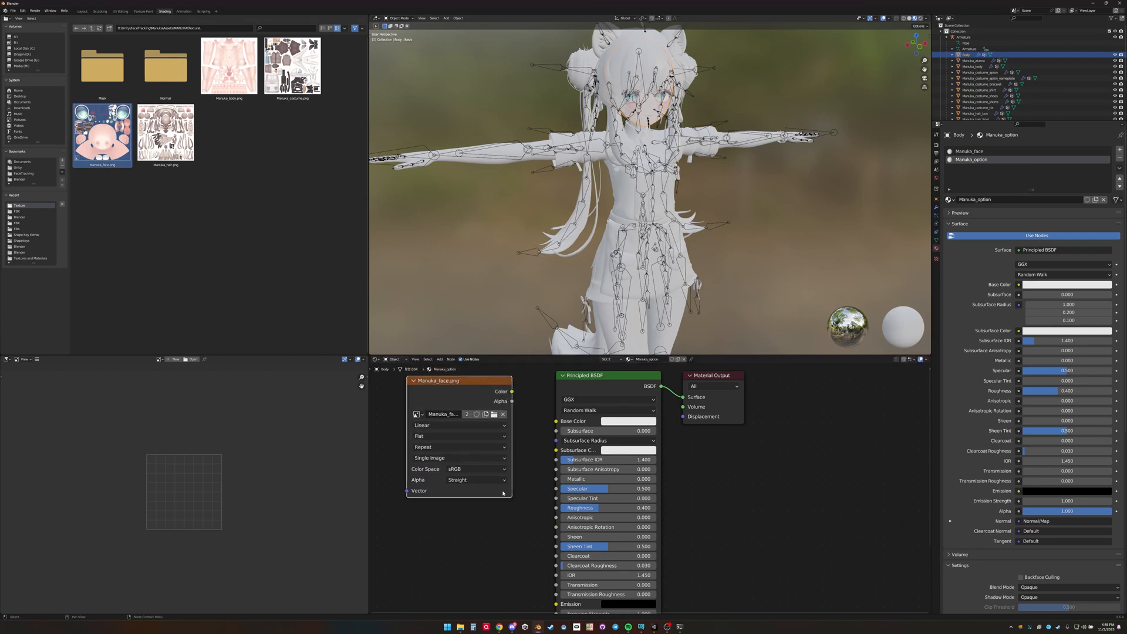
left_click_drag(512, 392, 556, 421)
middle_click_drag(695, 504, 686, 479)
scroll(684, 467, "down", 1)
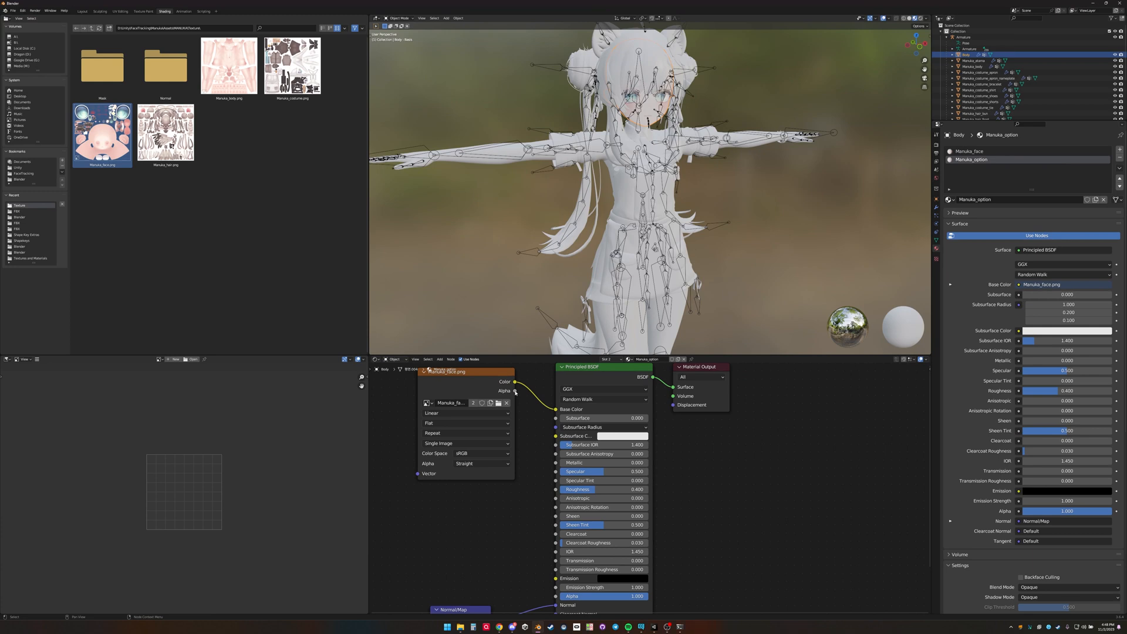
left_click_drag(515, 391, 555, 597)
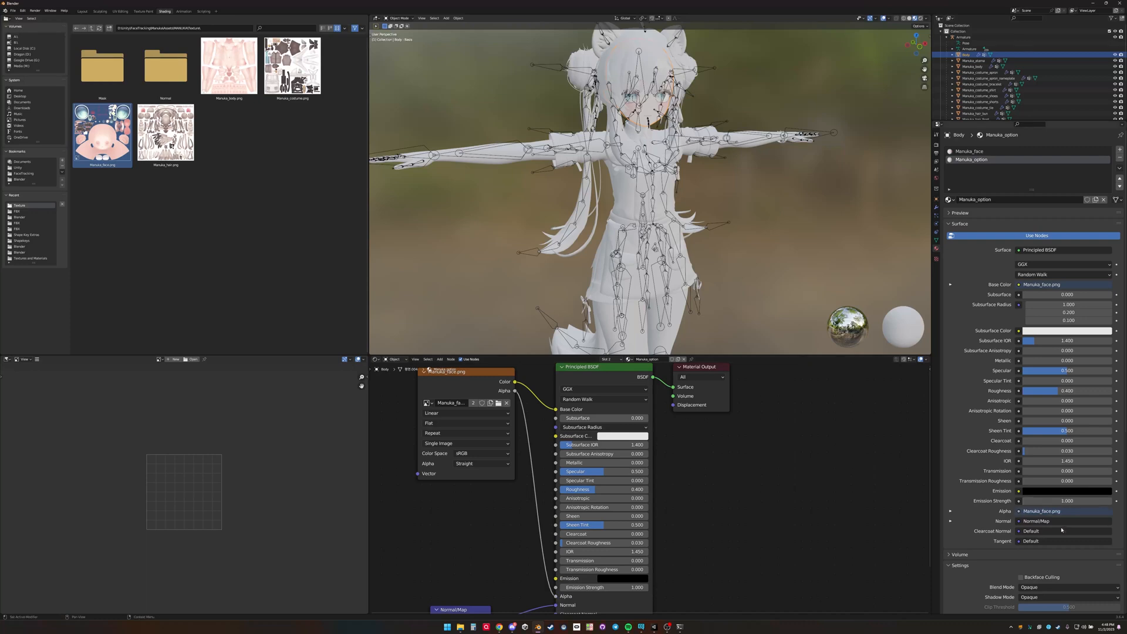
- Set the Manuka_option material's blend mode to Alpha Blend and check the face from an angle
scroll(978, 489, "down", 5)
scroll(977, 489, "down", 3)
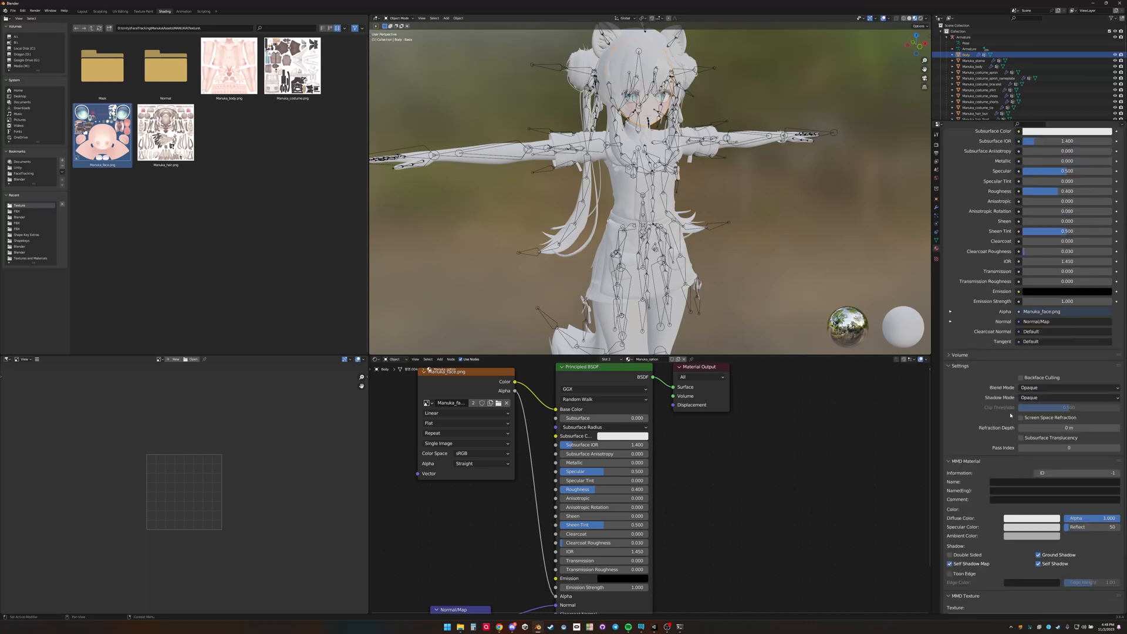
left_click(1068, 391)
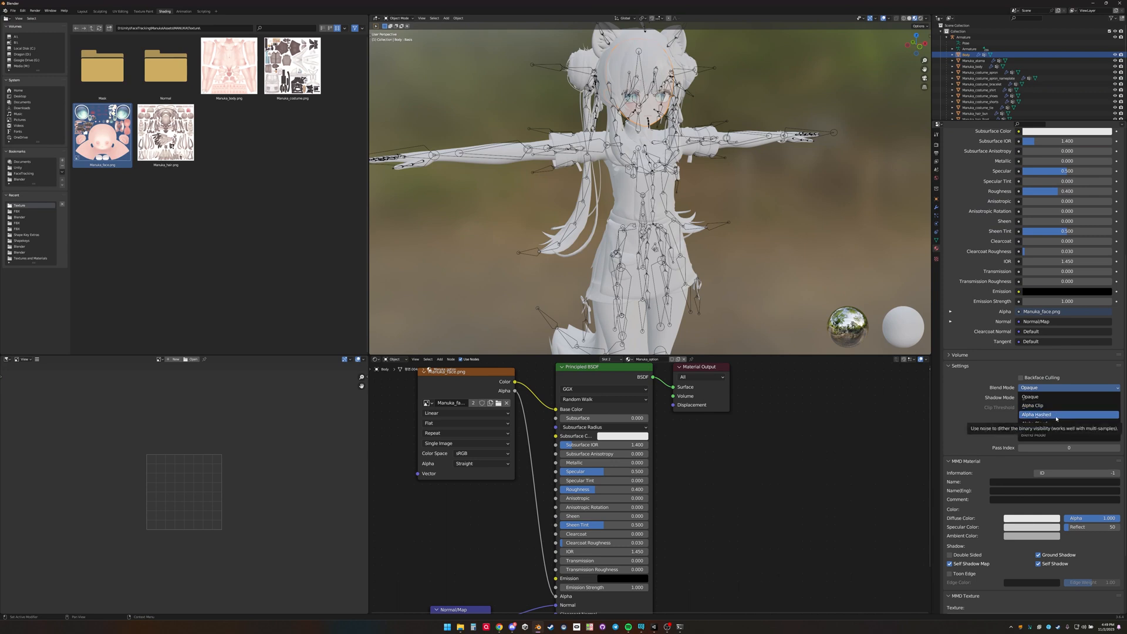
left_click(1053, 424)
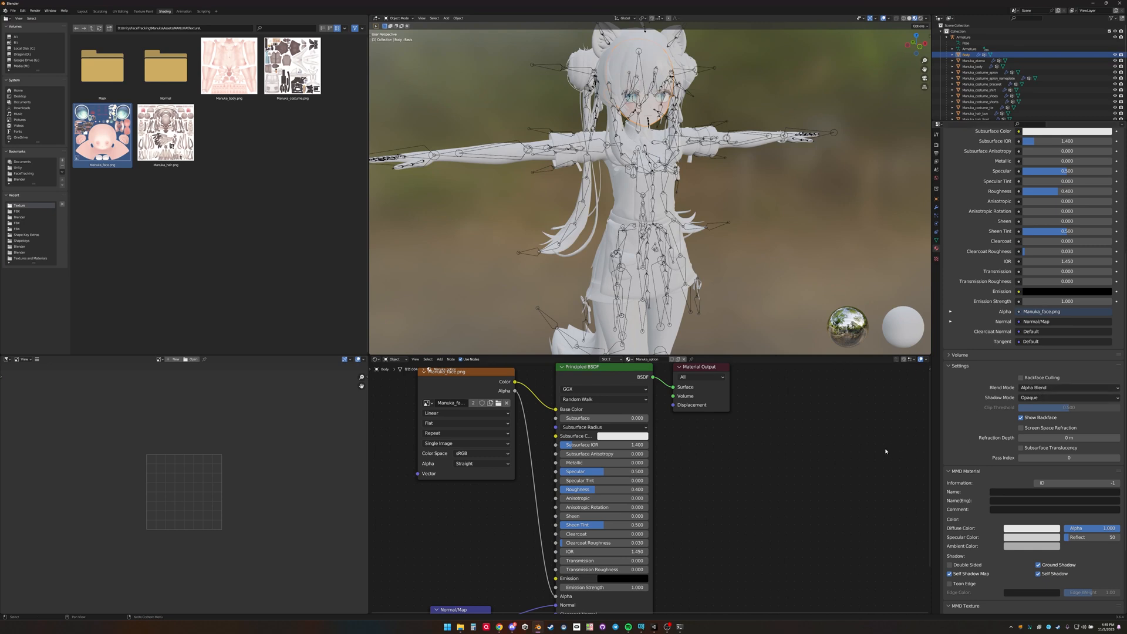
scroll(706, 230, "up", 1)
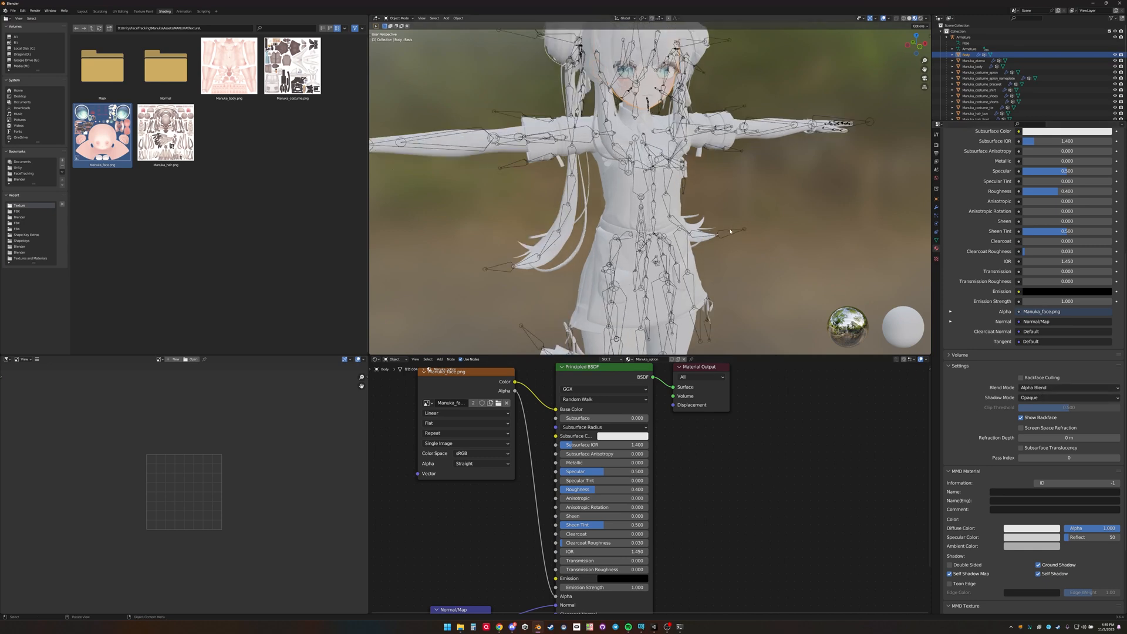
middle_click_drag(738, 225, 758, 298, "shift")
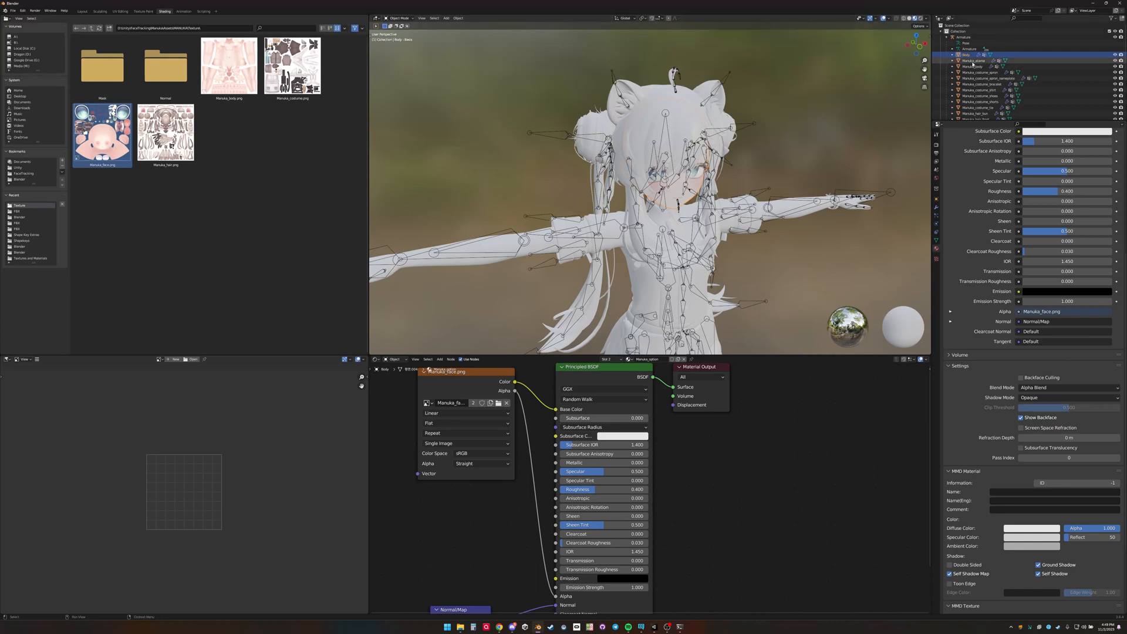
- Select the Manuka_atama mesh and connect Manuka_hair.png to the Base Color of its Manuka_hair material
scroll(992, 227, "up", 8)
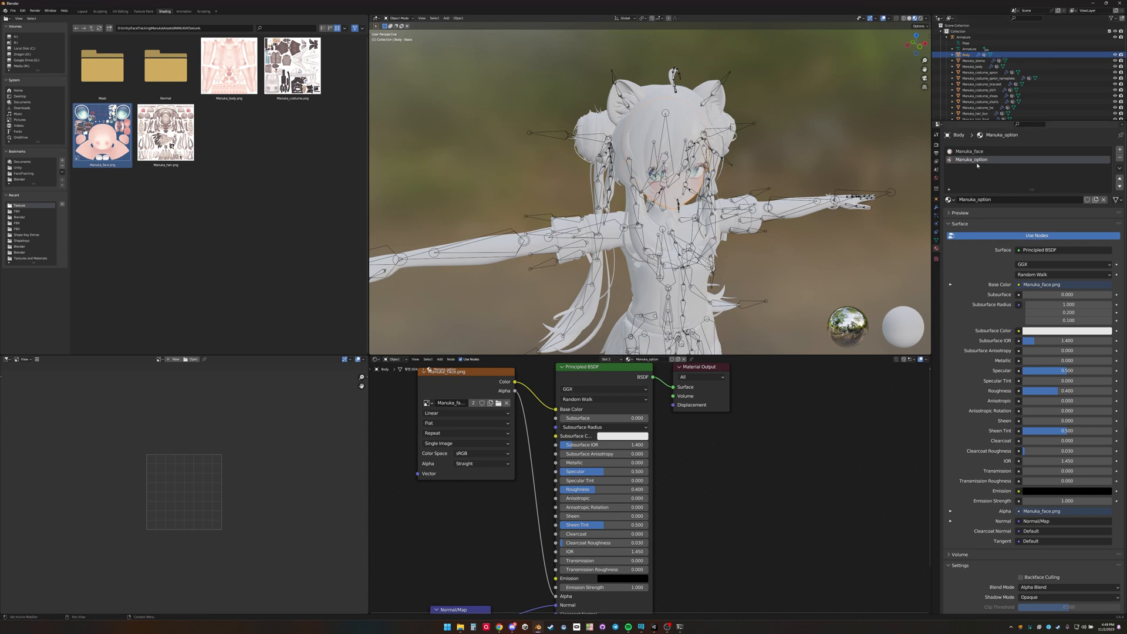
left_click(976, 61)
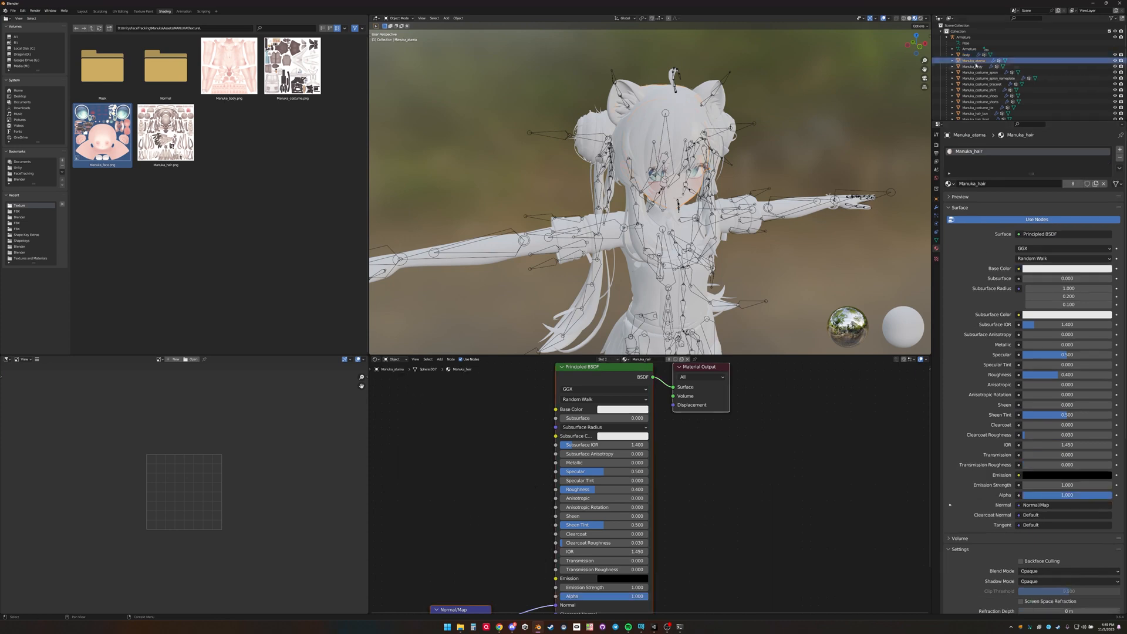
middle_click_drag(754, 444, 762, 466)
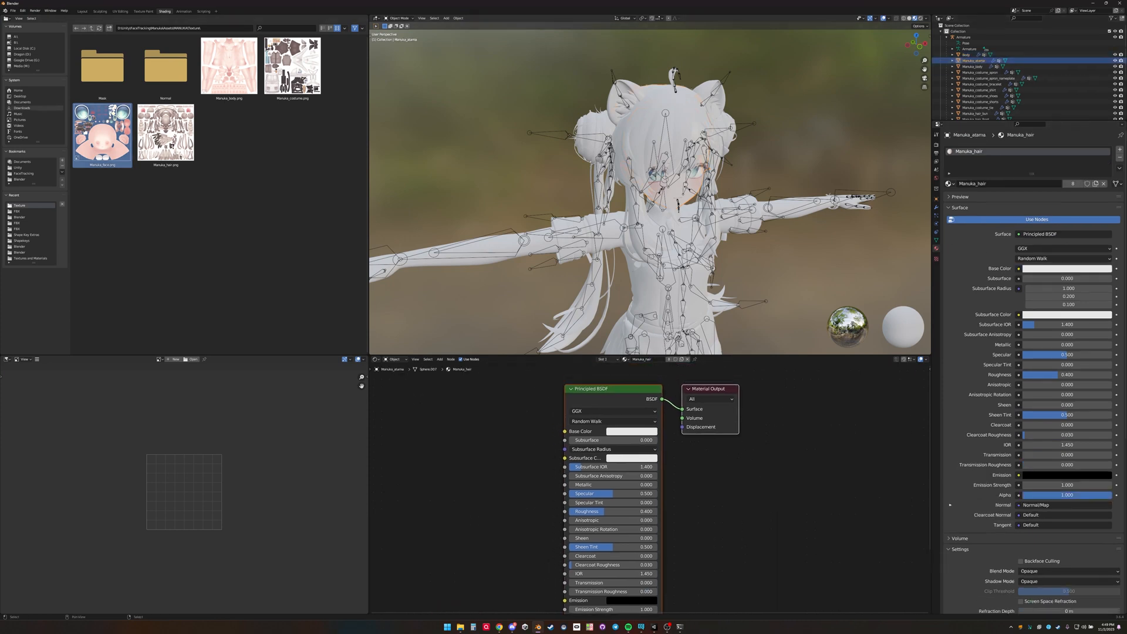
left_click_drag(165, 132, 565, 432)
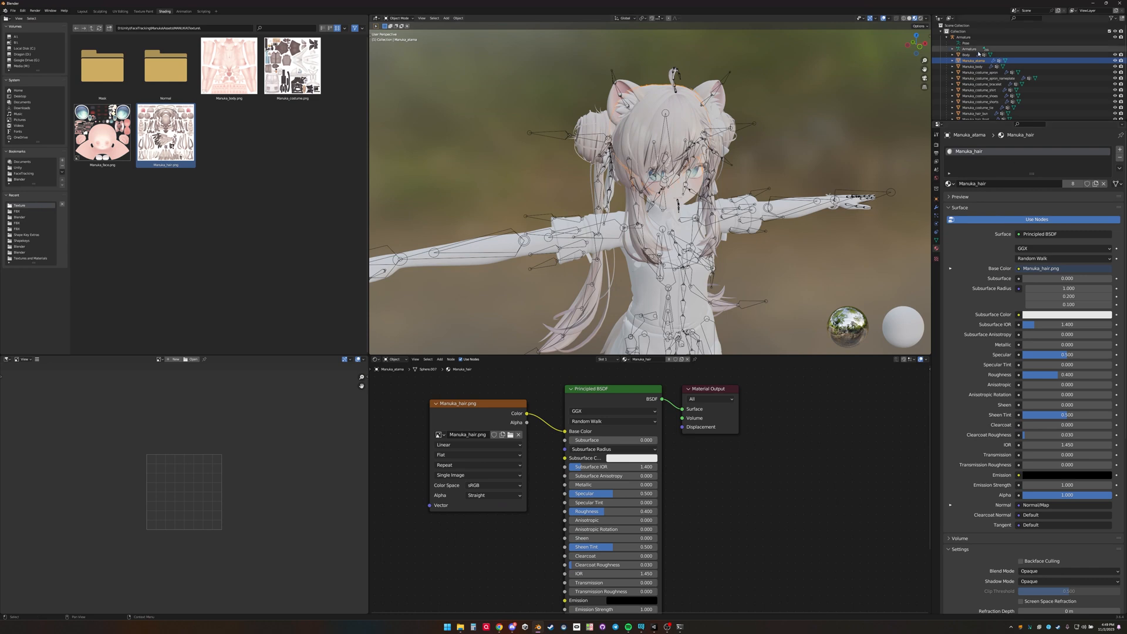
- Select the Manuka_body mesh and connect Manuka_body.png to its material's Base Color, placing the texture node beside the shader
left_click(973, 66)
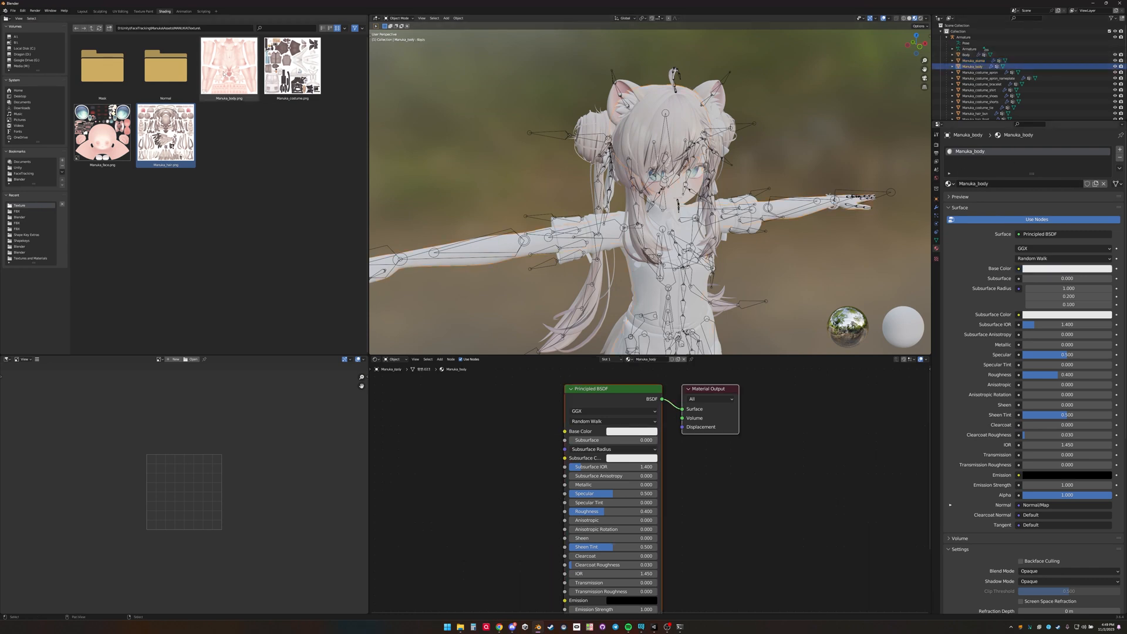
left_click_drag(220, 45, 481, 410)
left_click_drag(561, 420, 511, 392)
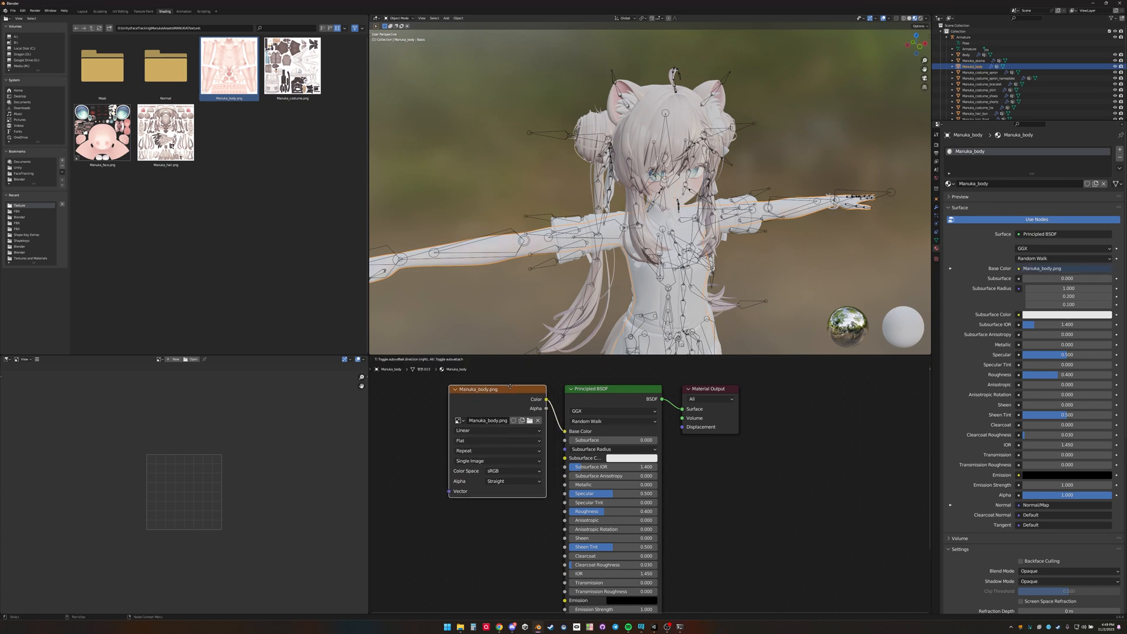
- Select the Manuka_costume_apron mesh and connect Manuka_costume.png to the Base Color of its Manuka_costume material
left_click(979, 73)
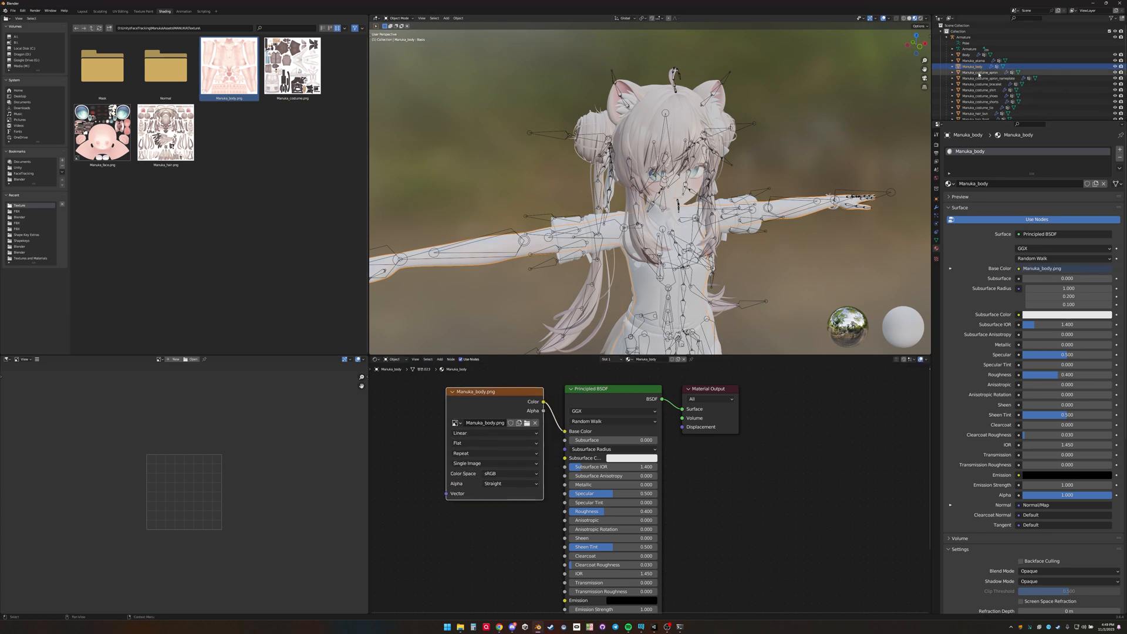
left_click_drag(292, 64, 565, 431)
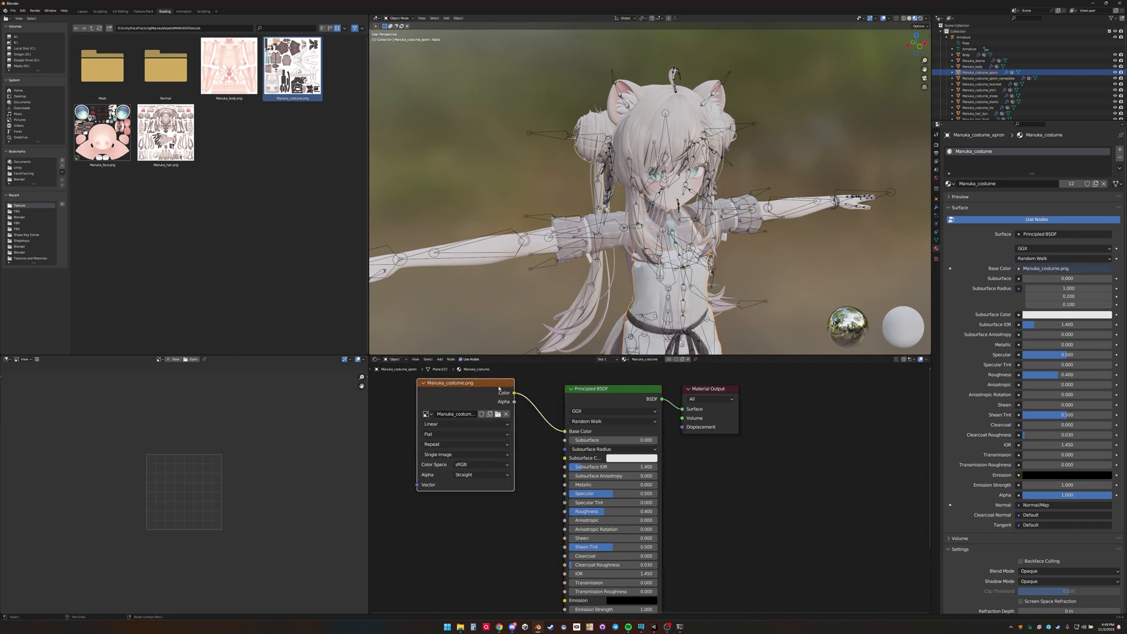
left_click_drag(500, 386, 506, 389)
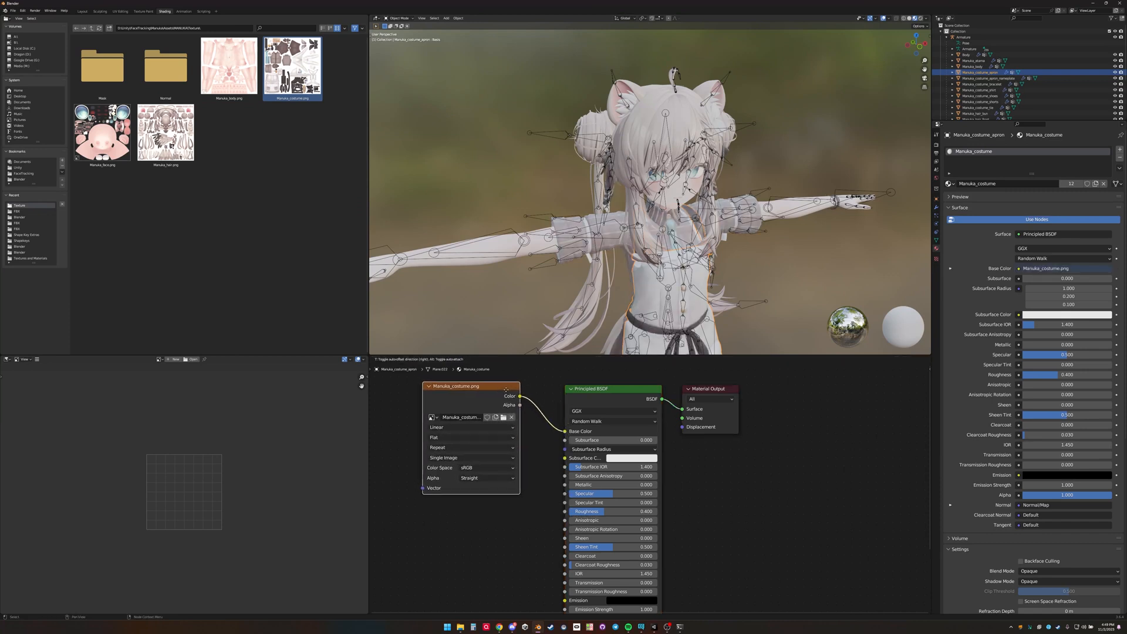
- Go through the remaining costume, hair and underwear meshes one by one to check that their materials have textures
left_click(975, 78)
key("Down")
key("Down")
key("Down")
key("Down")
key("Down")
key("Down")
key("Down")
key("Down")
key("Down")
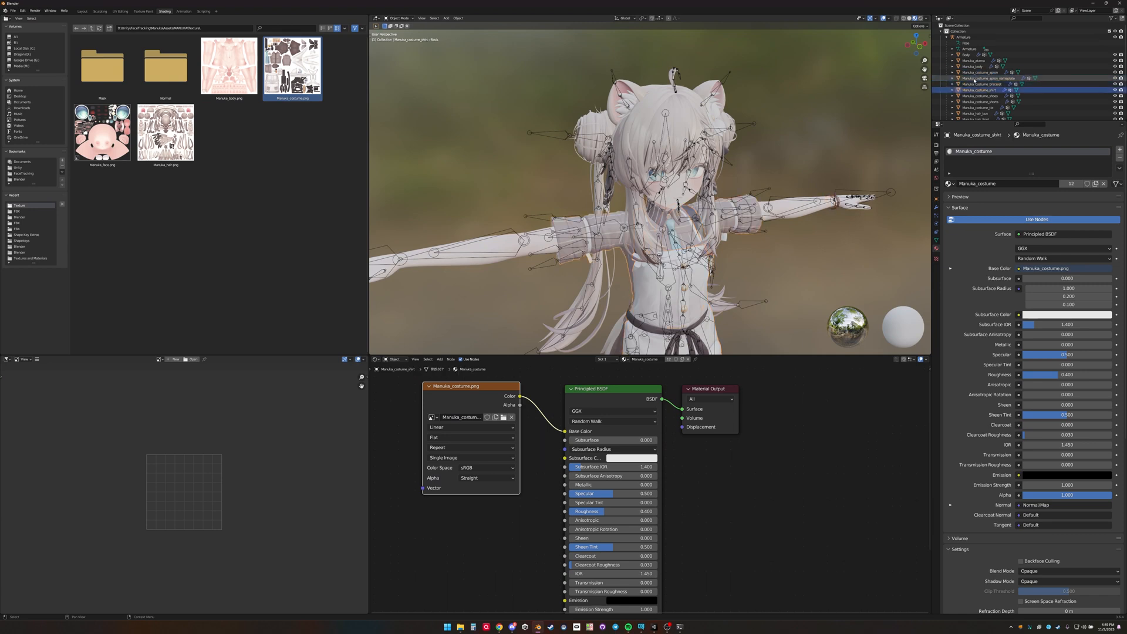
key("Down")
key("Down")
key("Down")
key("Down")
key("Down")
key("Down")
key("Down")
key("Down")
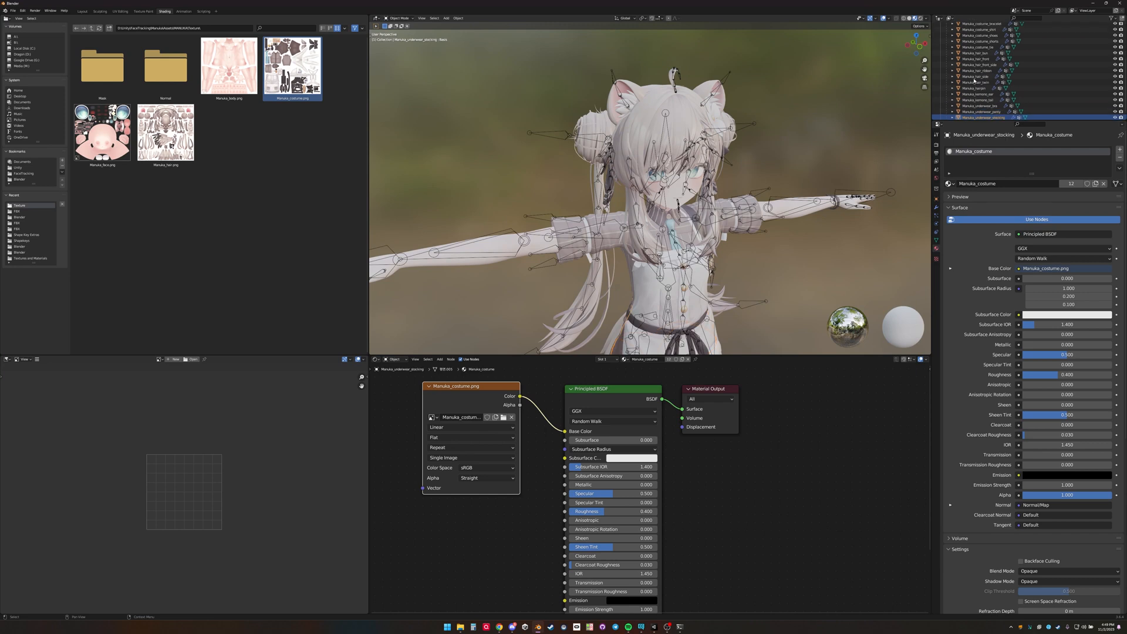
key("Up")
key("Up")
key("Up")
key("Up")
key("Up")
key("Up")
key("Up")
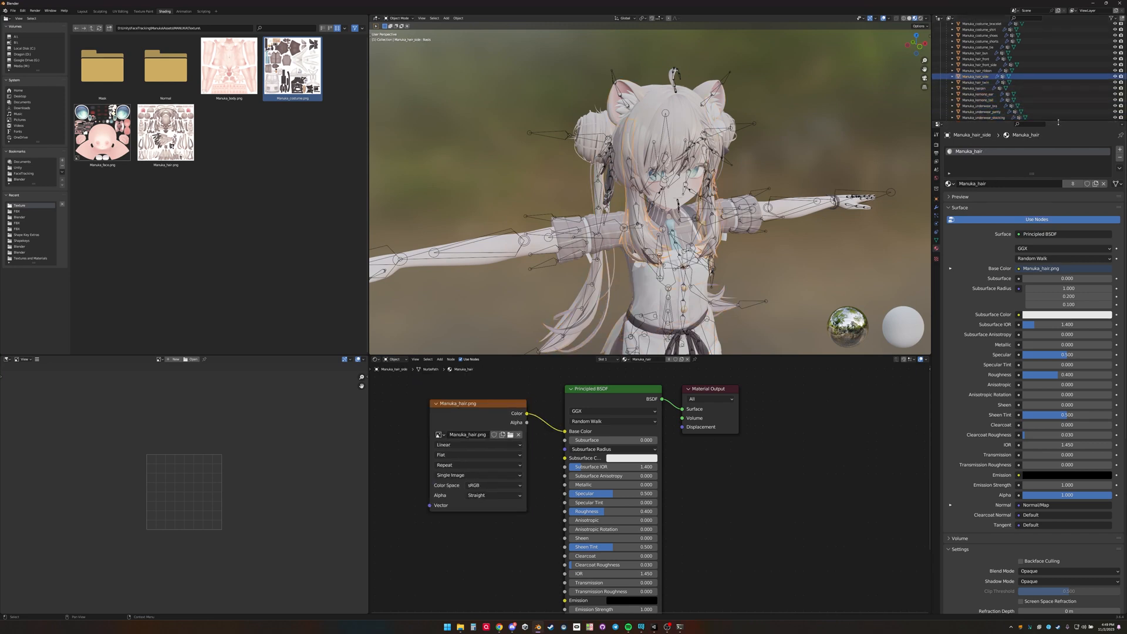
- Enlarge the outliner to check the materials of the meshes up to Manuka_body, and return to the Layout workspace
left_click_drag(1066, 121, 1059, 182)
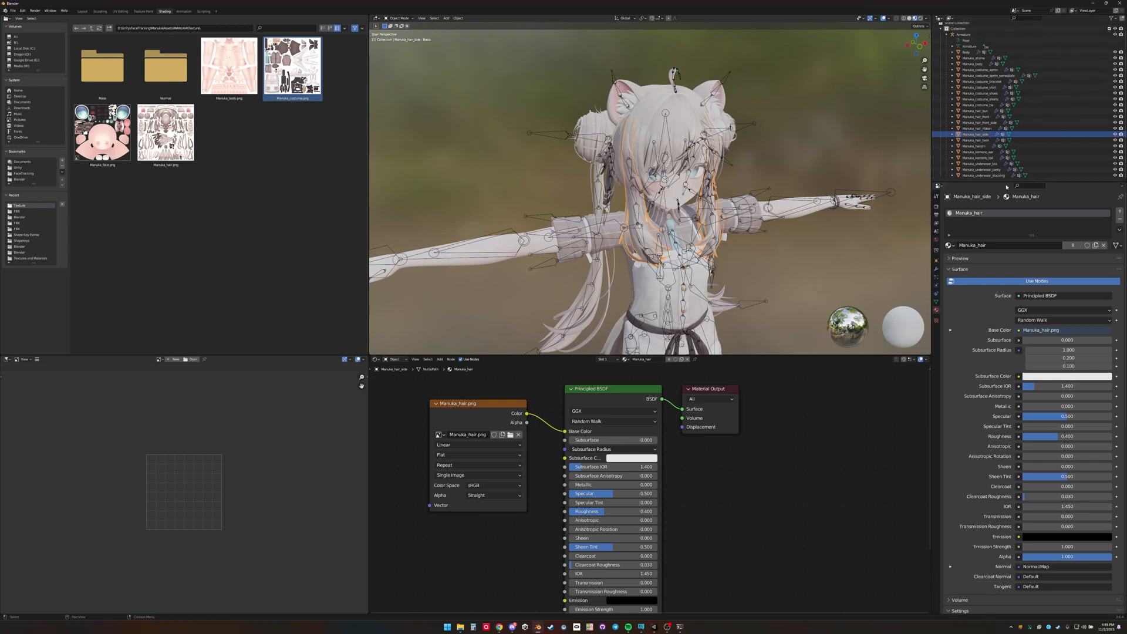
left_click(986, 141)
key("Up")
key("Up")
key("Up")
key("Up")
key("Up")
key("Up")
key("Up")
key("Up")
key("Up")
key("Up")
key("Up")
key("Up")
key("Up")
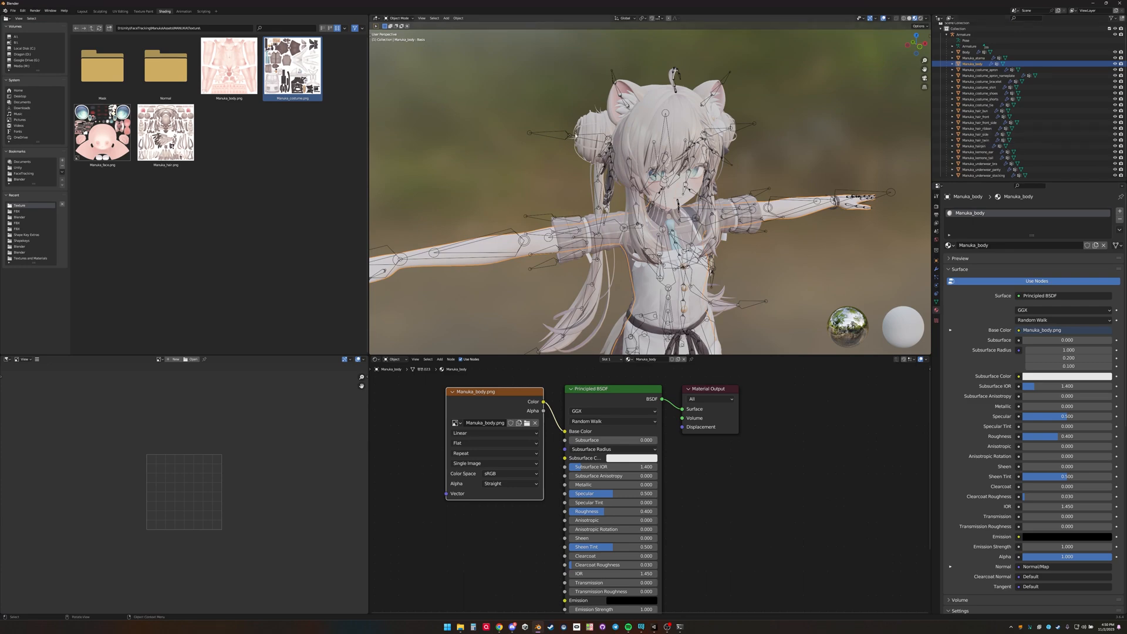
left_click(82, 11)
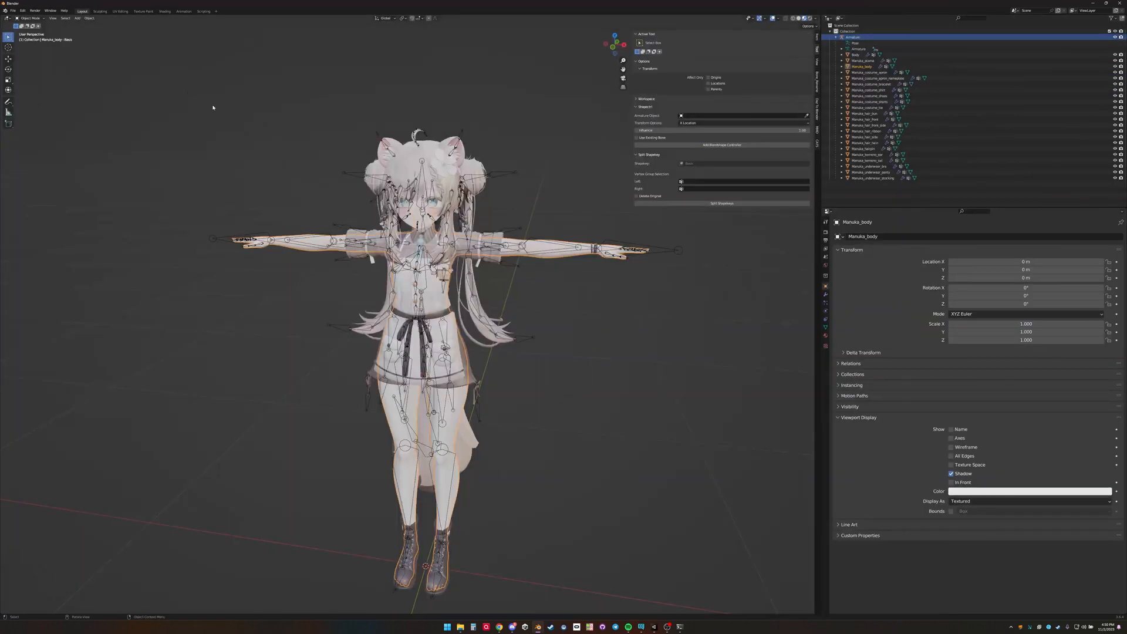
- Isolate the Body head mesh by hiding the armature and all the other meshes, and leave Body selected
left_click(607, 369)
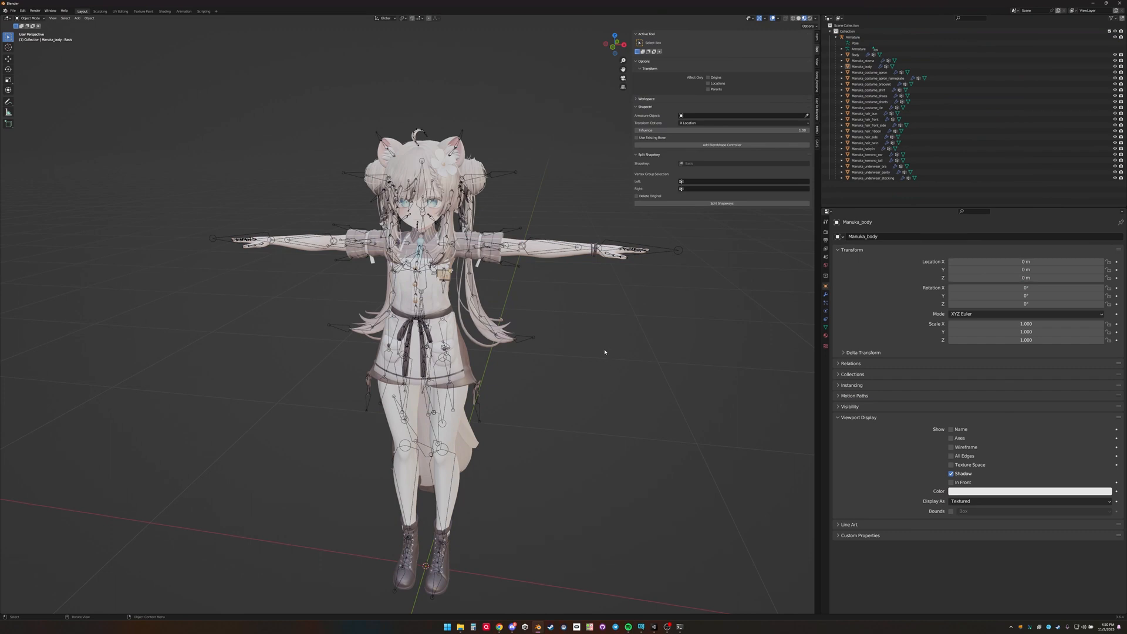
left_click(513, 267)
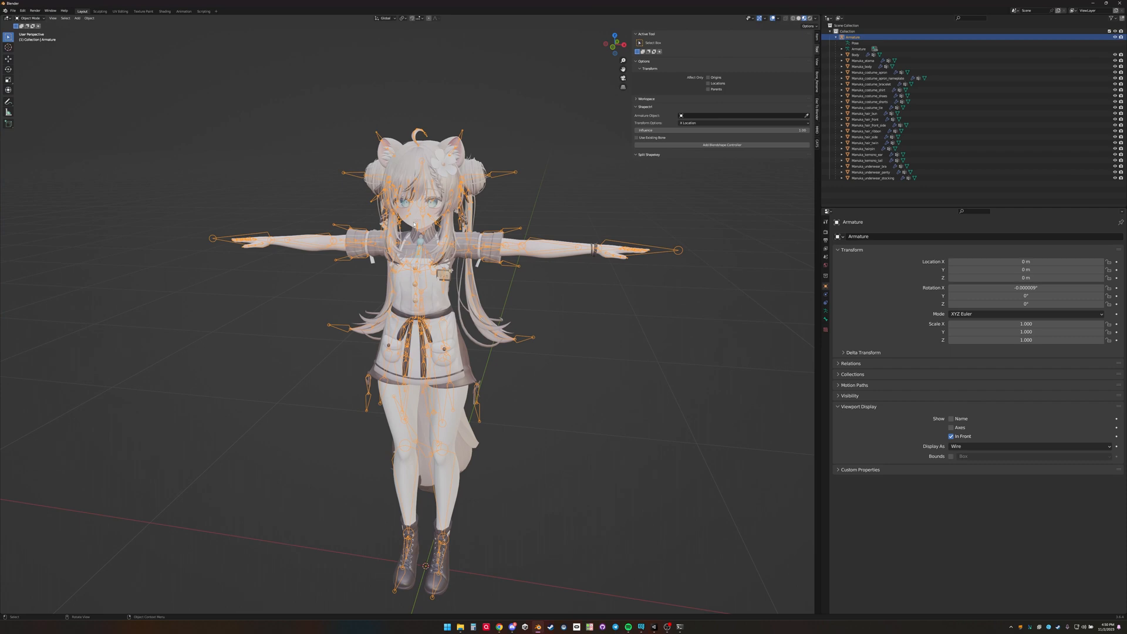
scroll(415, 224, "up", 6)
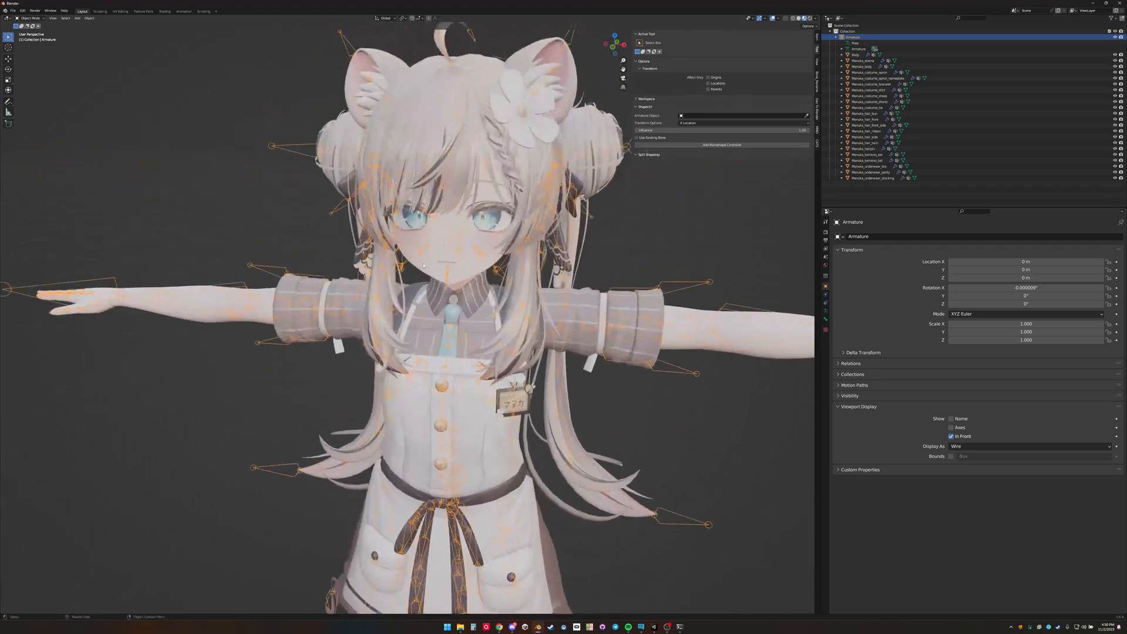
left_click(423, 265)
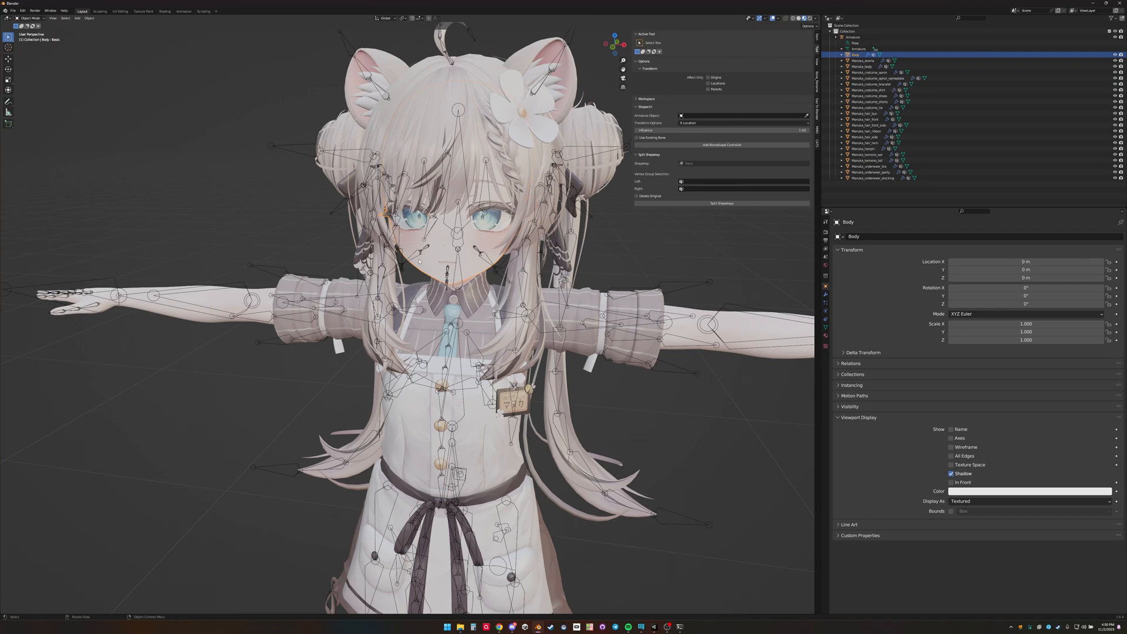
key("a")
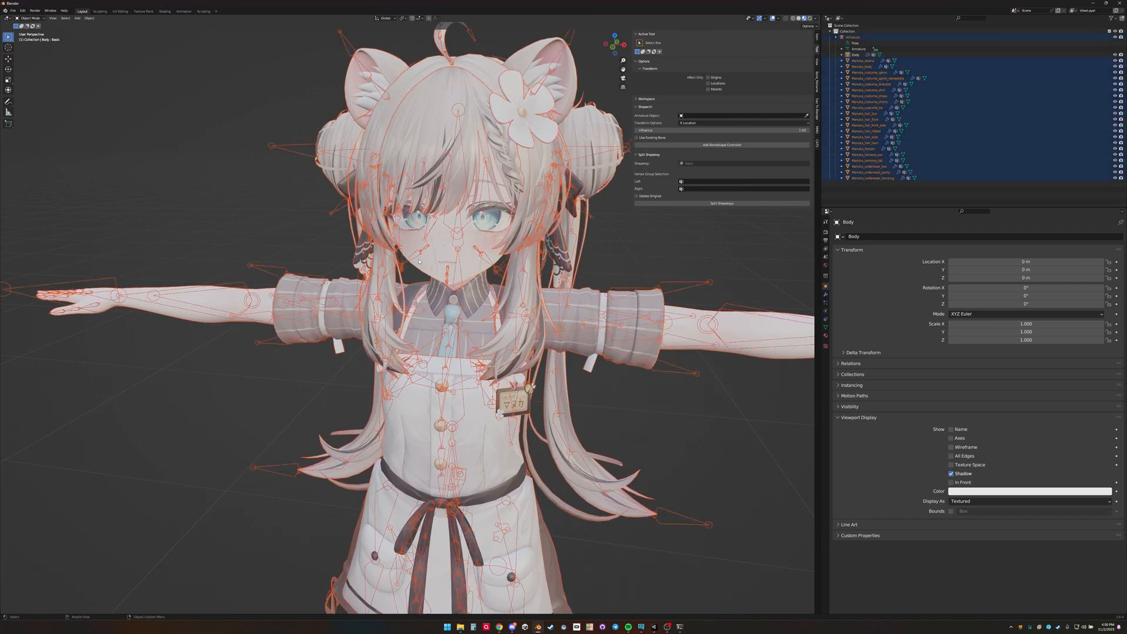
key("h")
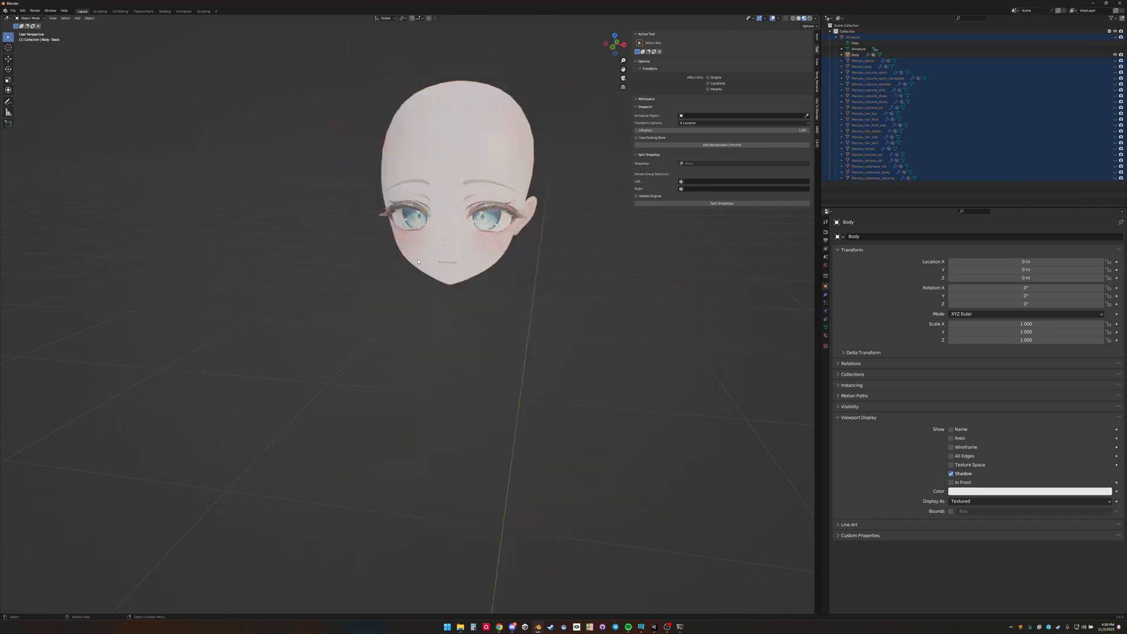
scroll(423, 166, "up", 1)
middle_click_drag(429, 168, 491, 284, "shift")
scroll(376, 300, "up", 2)
scroll(423, 301, "up", 1)
left_click(459, 278)
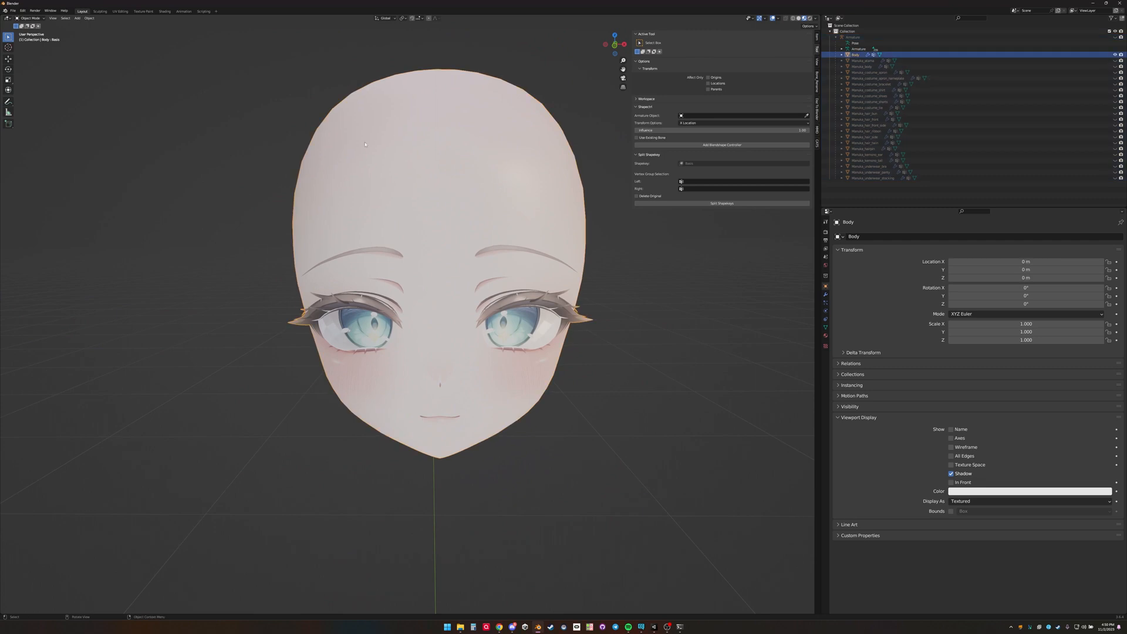
- Save the project as a new blend file, appending _Tutorial to the existing MANUKA_FT file name
left_click(12, 10)
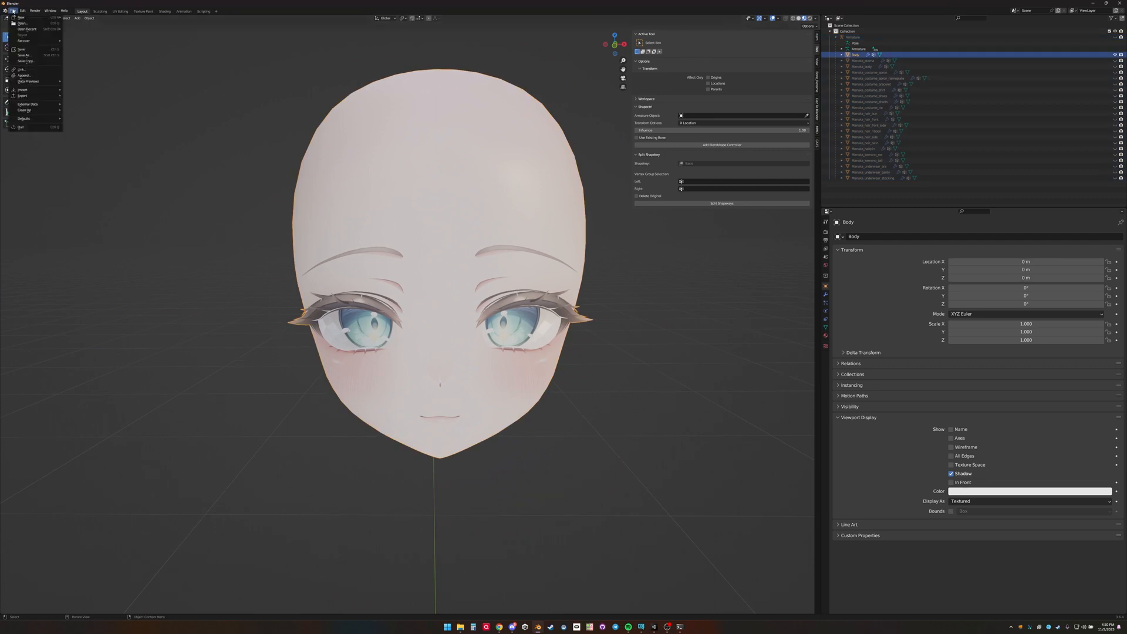
left_click(24, 55)
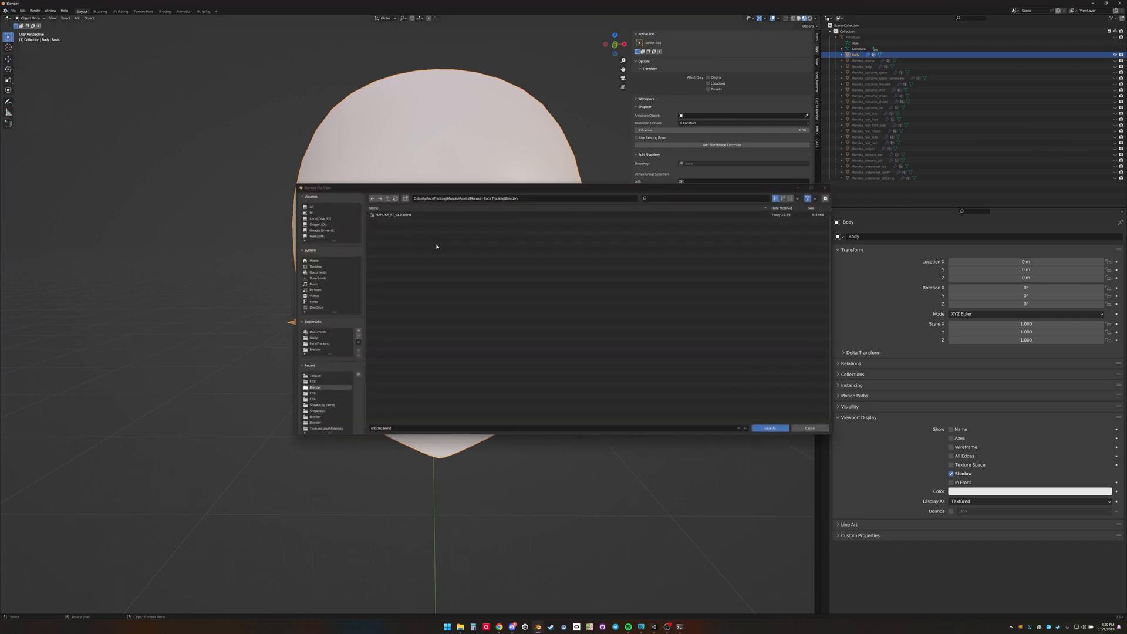
left_click(393, 215)
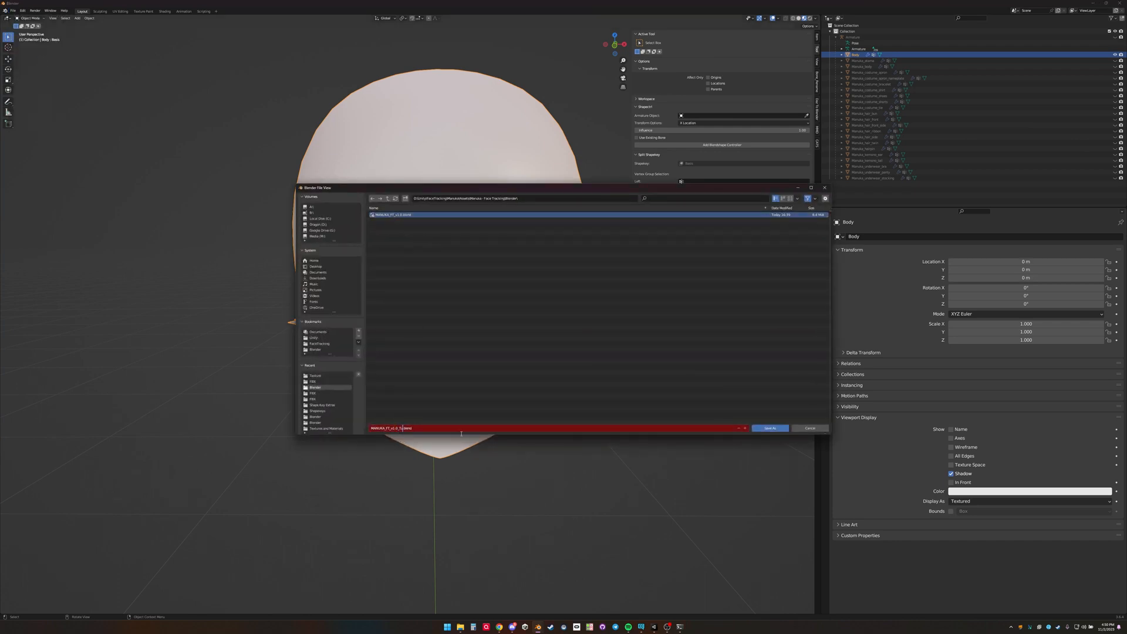
type("_Tutorial")
left_click(774, 429)
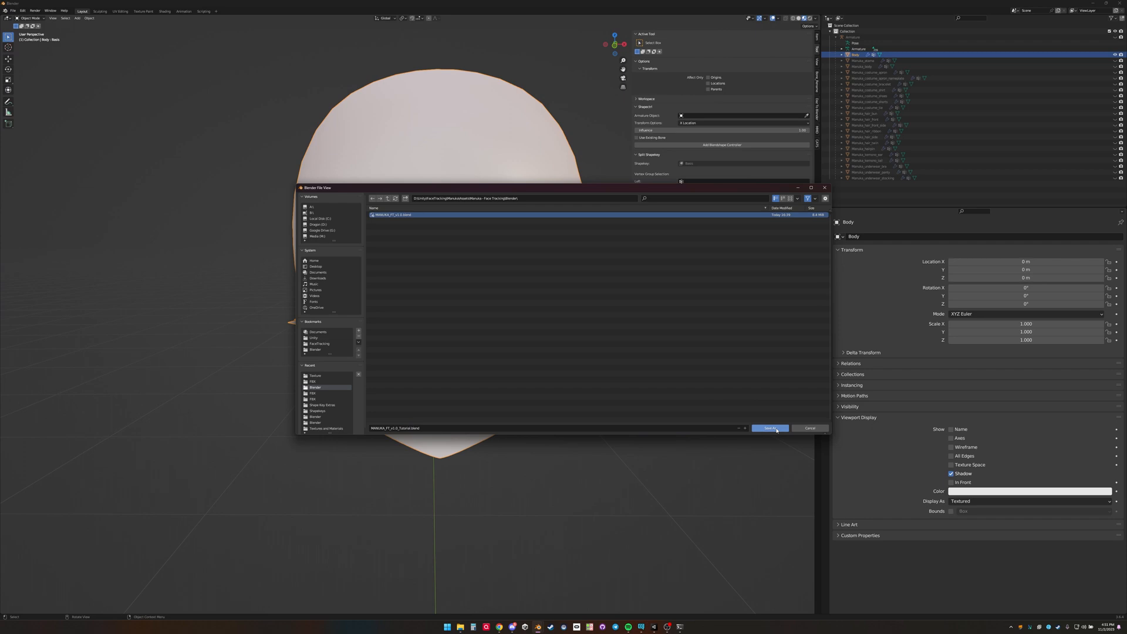
left_click(775, 429)
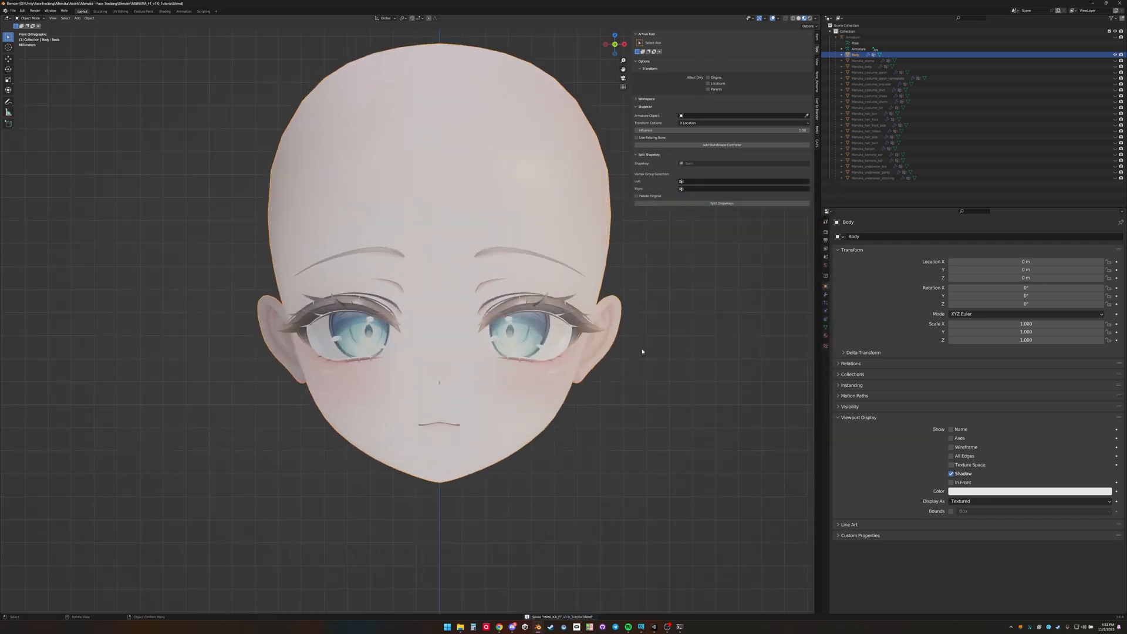
- Show the Body mesh's data properties in front view and enlarge its Shape Keys and Vertex Groups lists
key("KP_1")
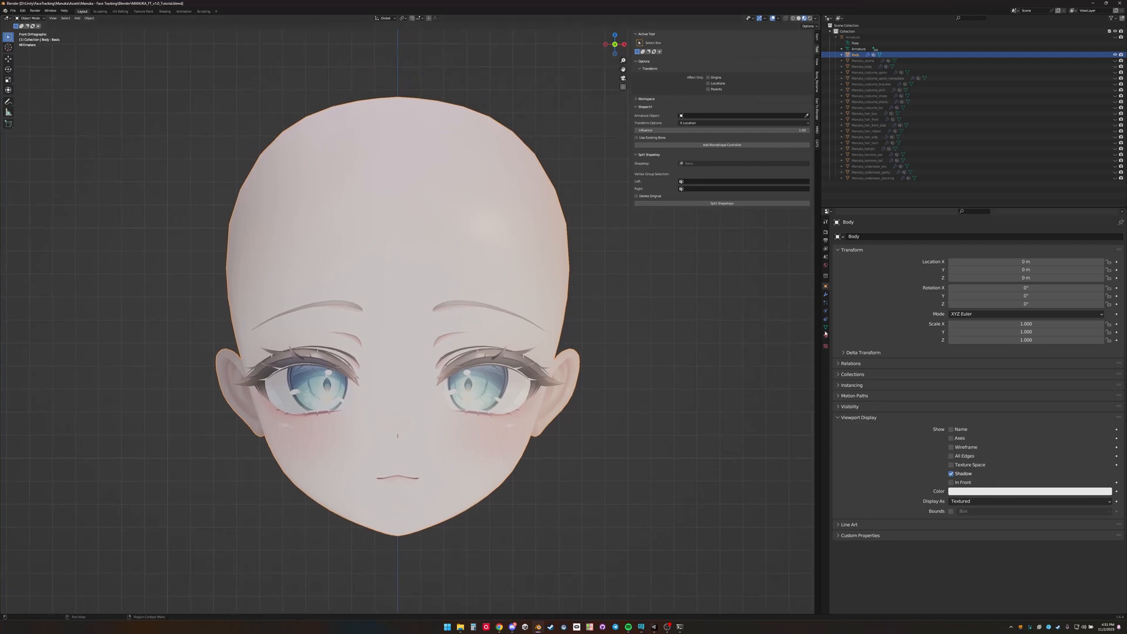
left_click(825, 327)
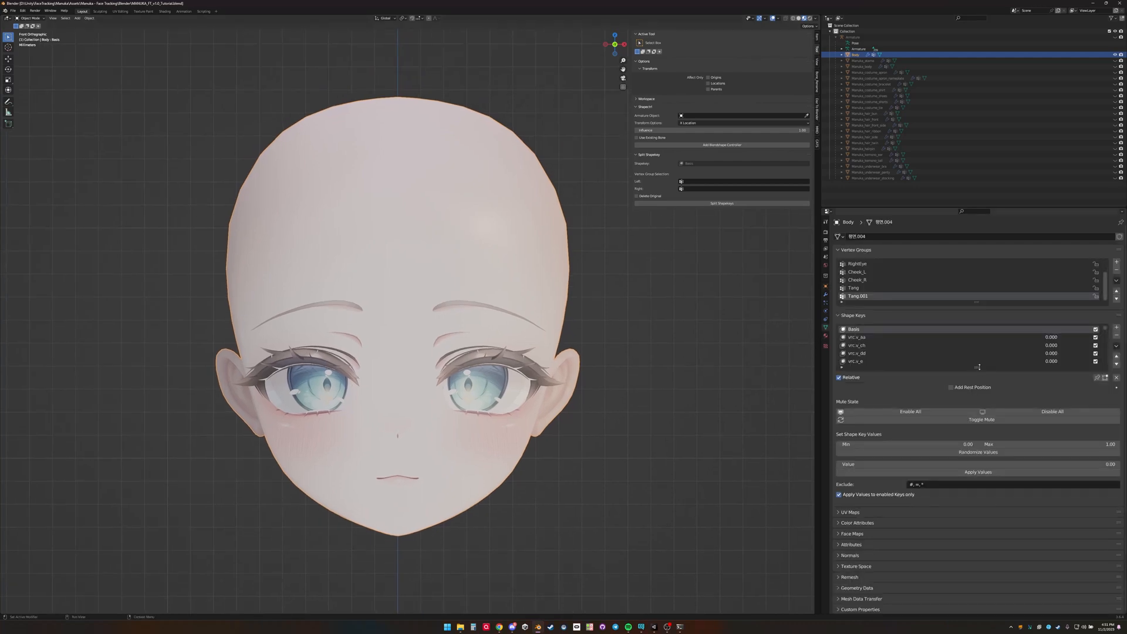
left_click_drag(977, 367, 976, 448)
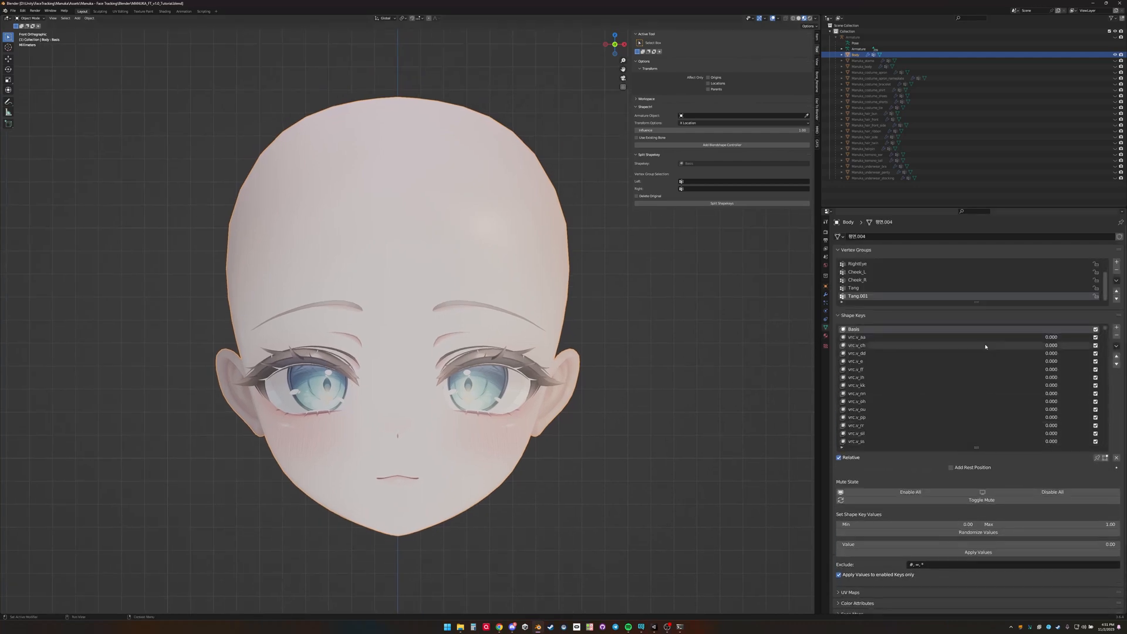
left_click_drag(982, 301, 981, 405)
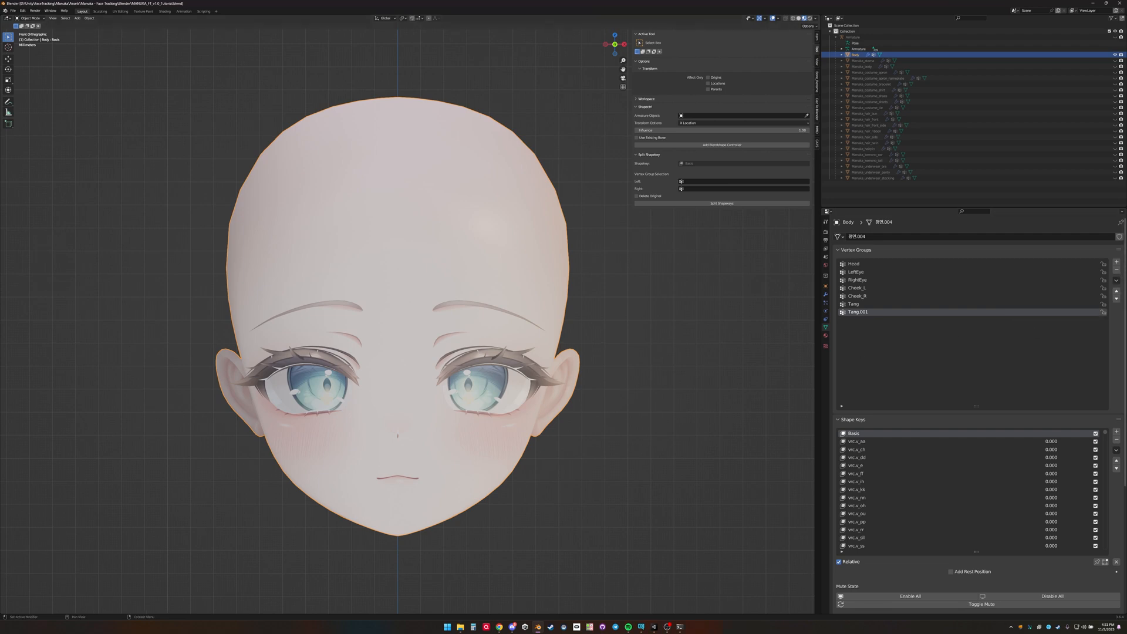
- Add a vertex group named Left_Head_Mask to the Body mesh
left_click(1117, 262)
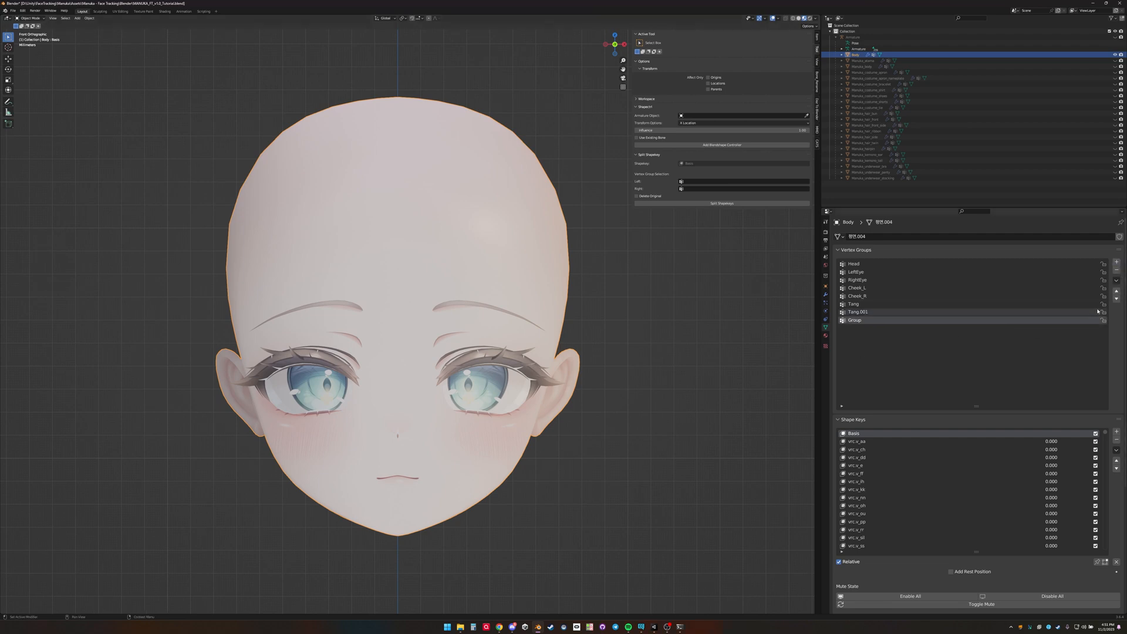
double_click(874, 320)
type("L")
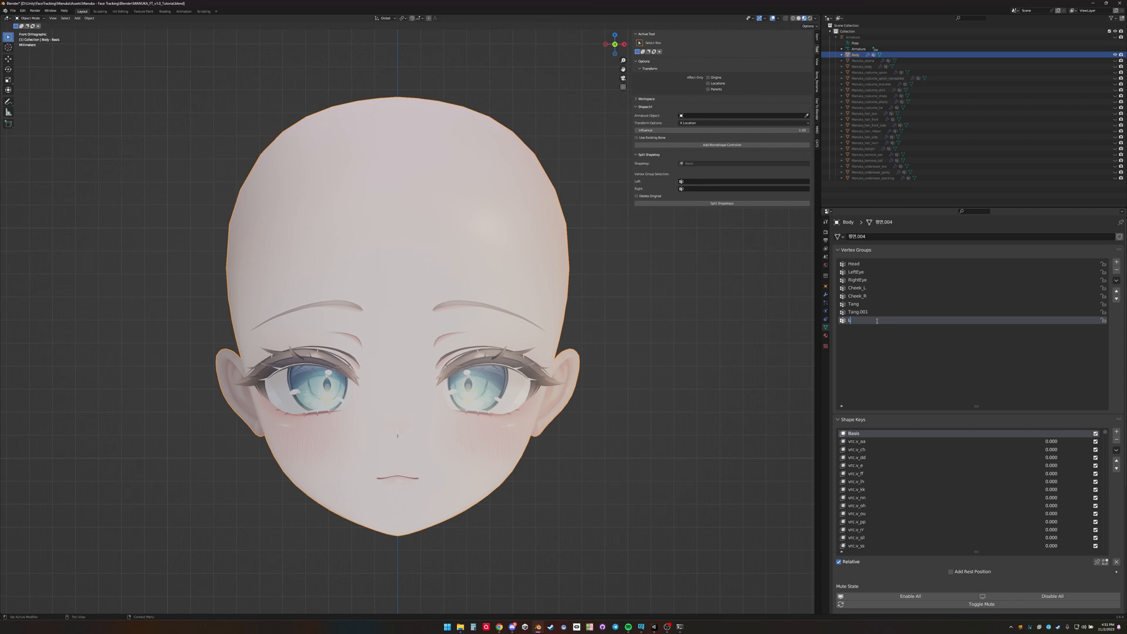
type("eft_Head_Mask")
- Enter Edit Mode on the Body mesh, turn on X-ray and deselect all vertices
key("Tab")
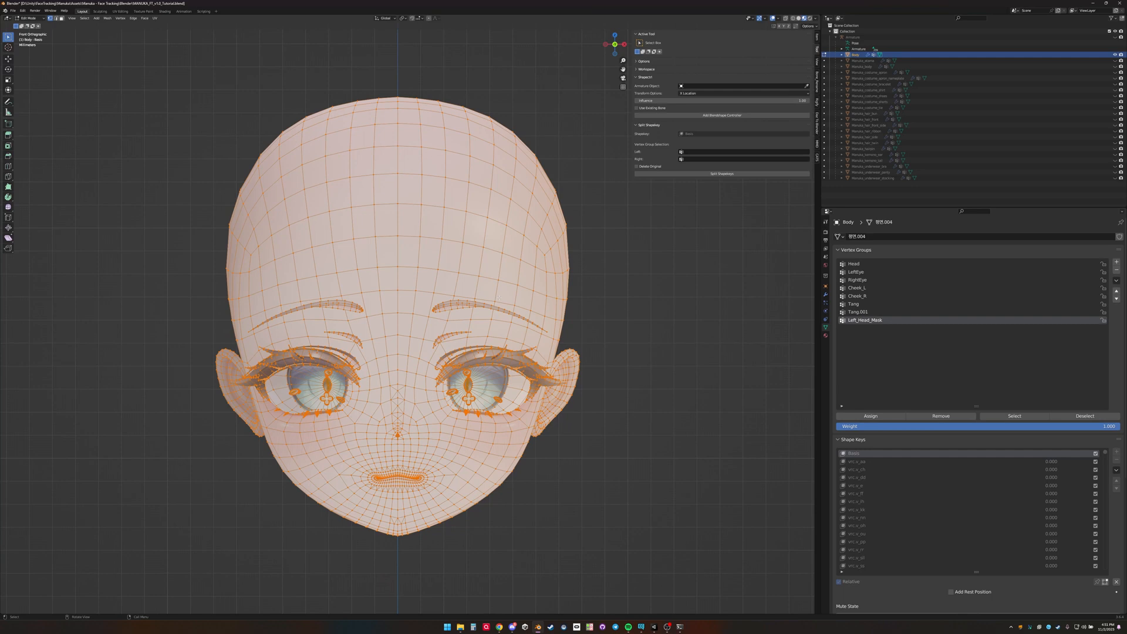
key("alt+z")
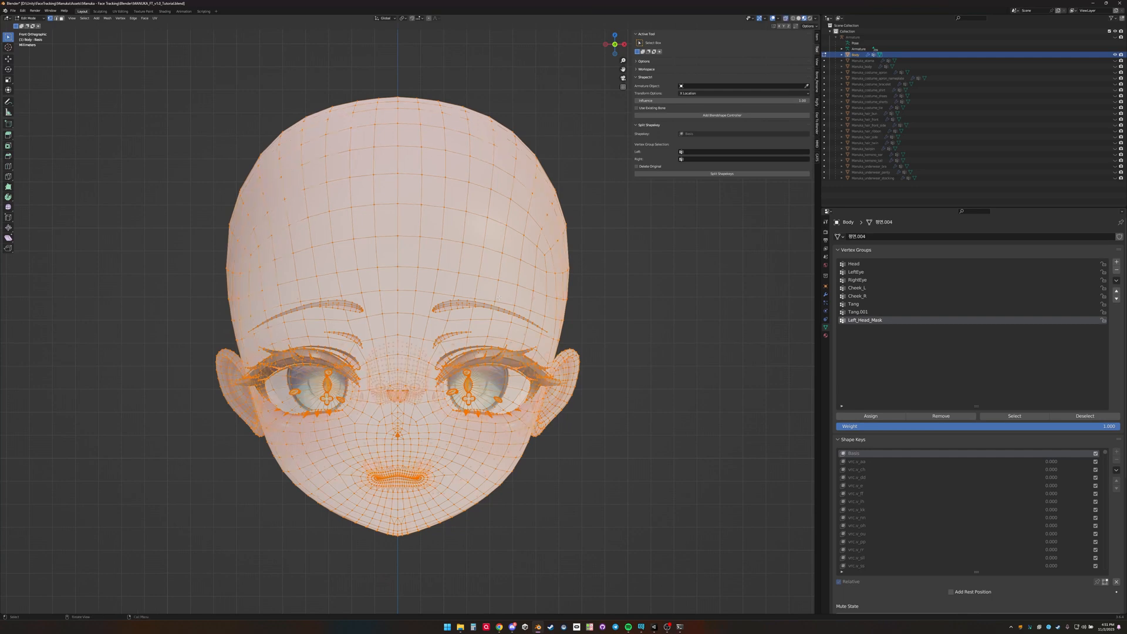
key("alt+a")
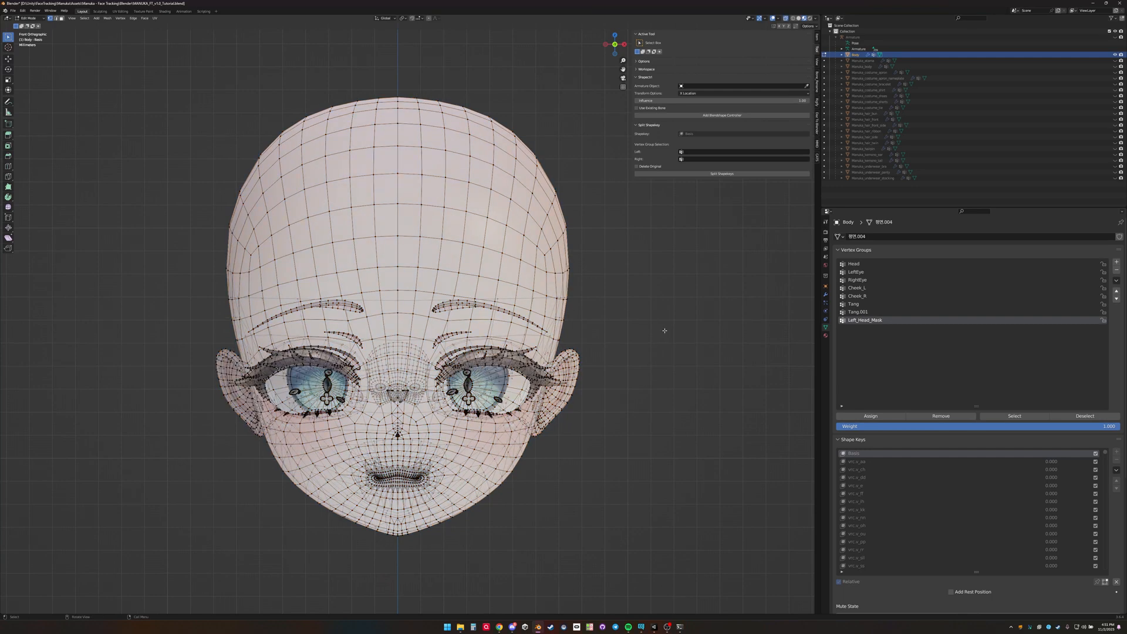
- Box-select all vertices of the character's left half of the head, including the centre line, in front orthographic view
middle_click_drag(622, 282, 405, 341)
middle_click_drag(645, 329, 358, 346, "shift")
middle_click_drag(253, 358, 626, 242)
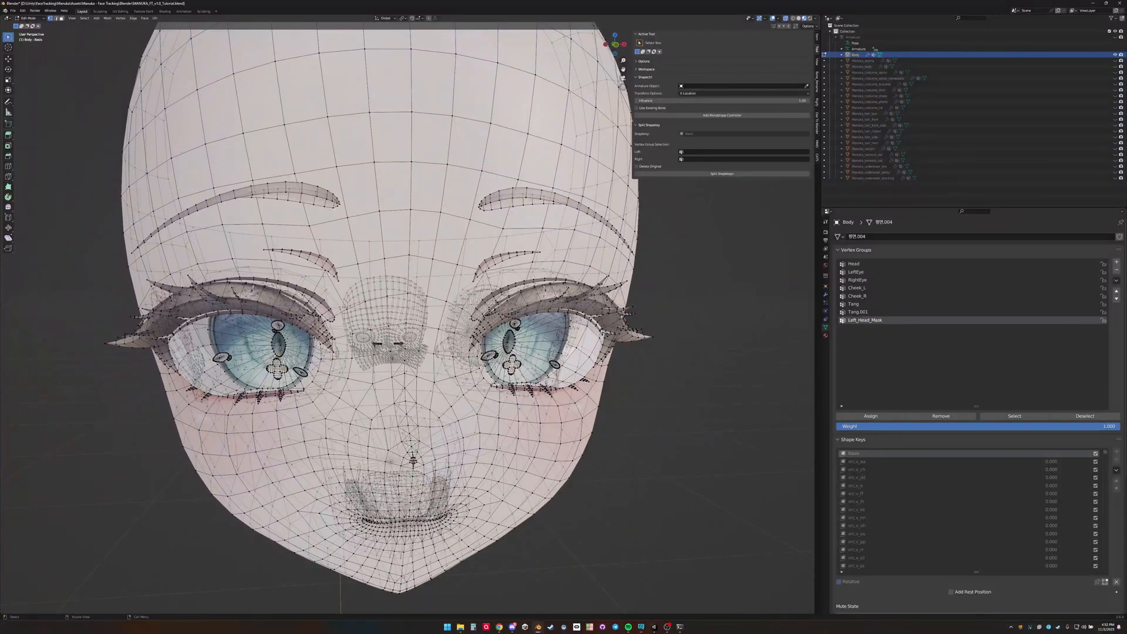
key("KP_5")
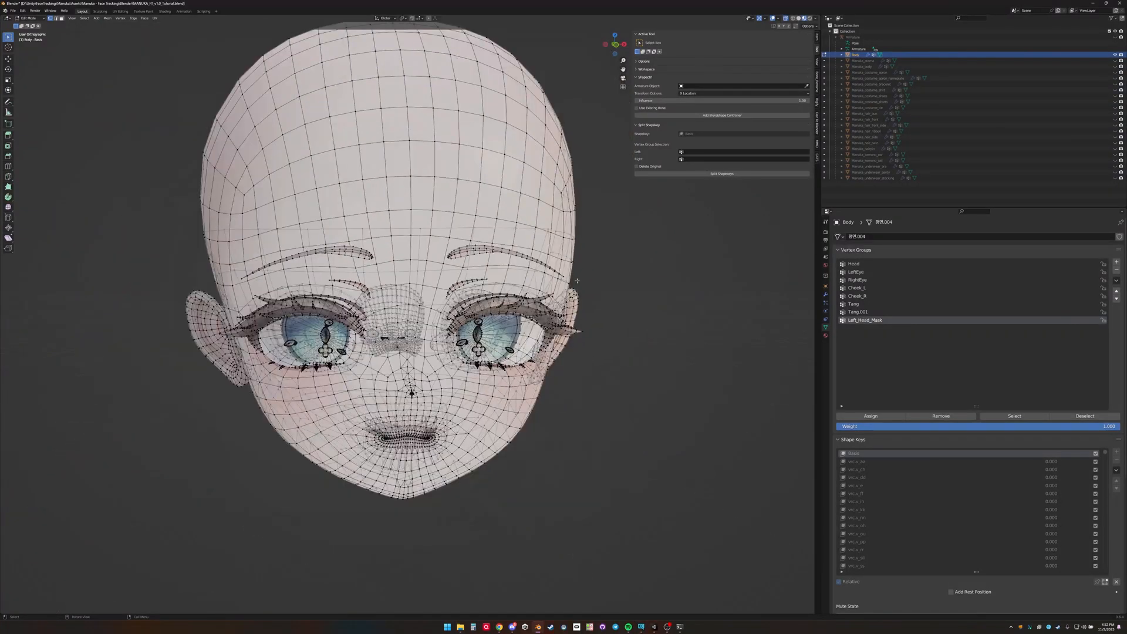
key("KP_1")
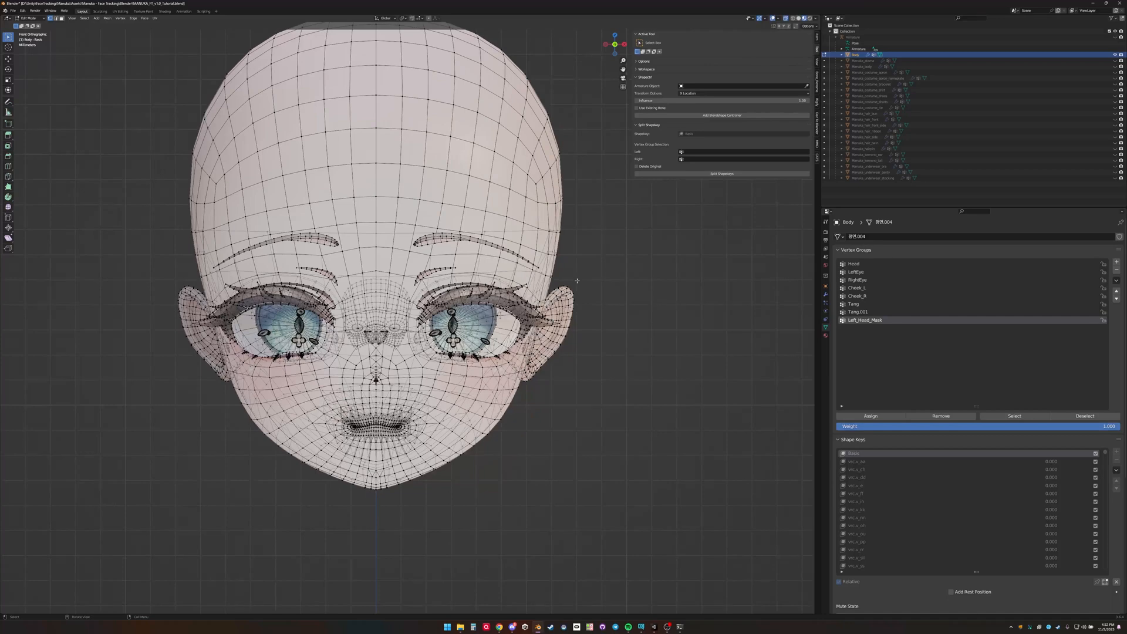
key("KP_3")
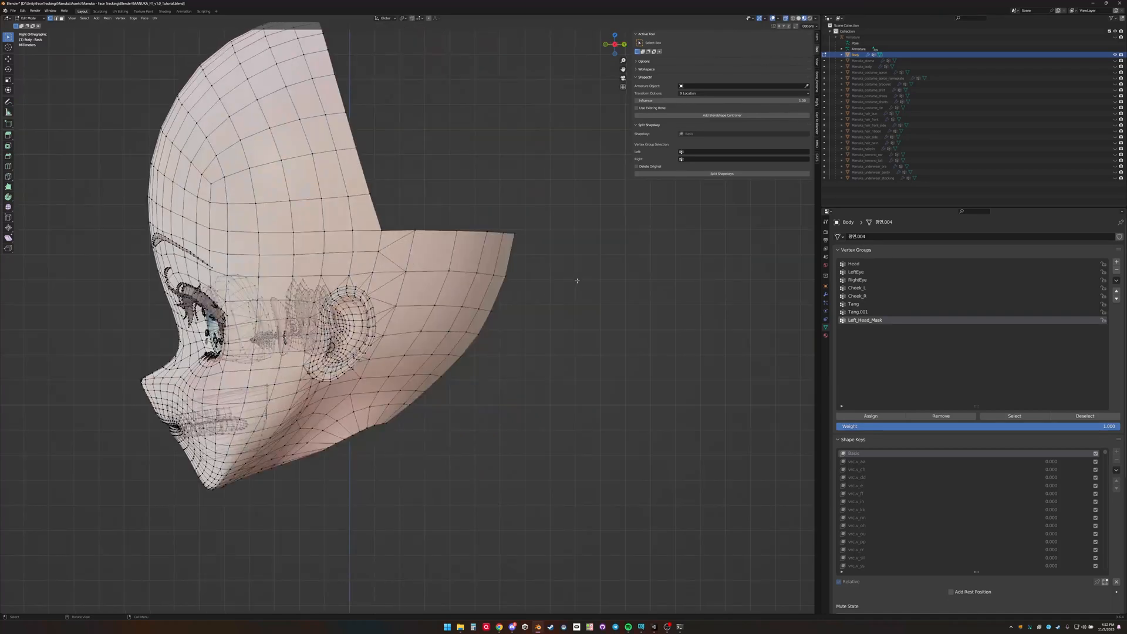
key("KP_1")
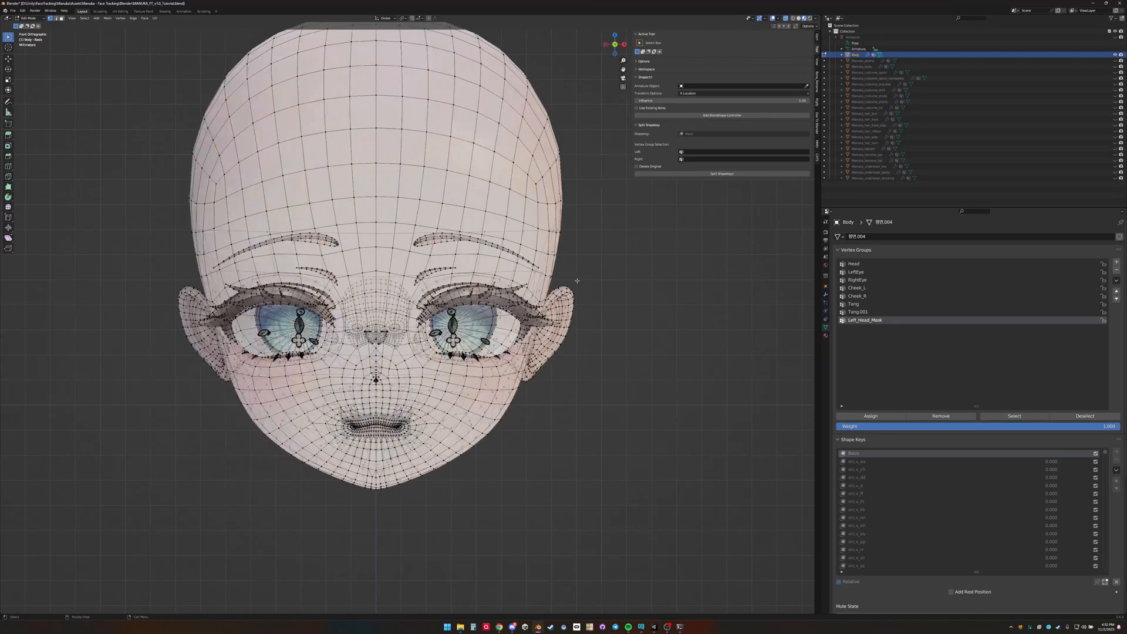
middle_click_drag(444, 149, 471, 246, "shift")
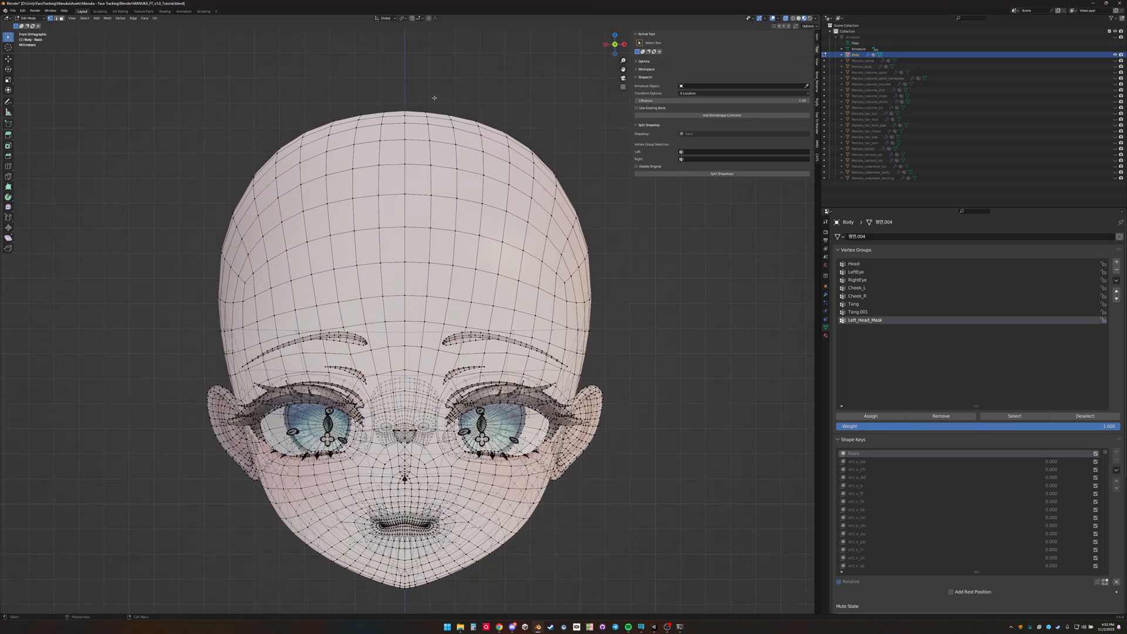
key("b")
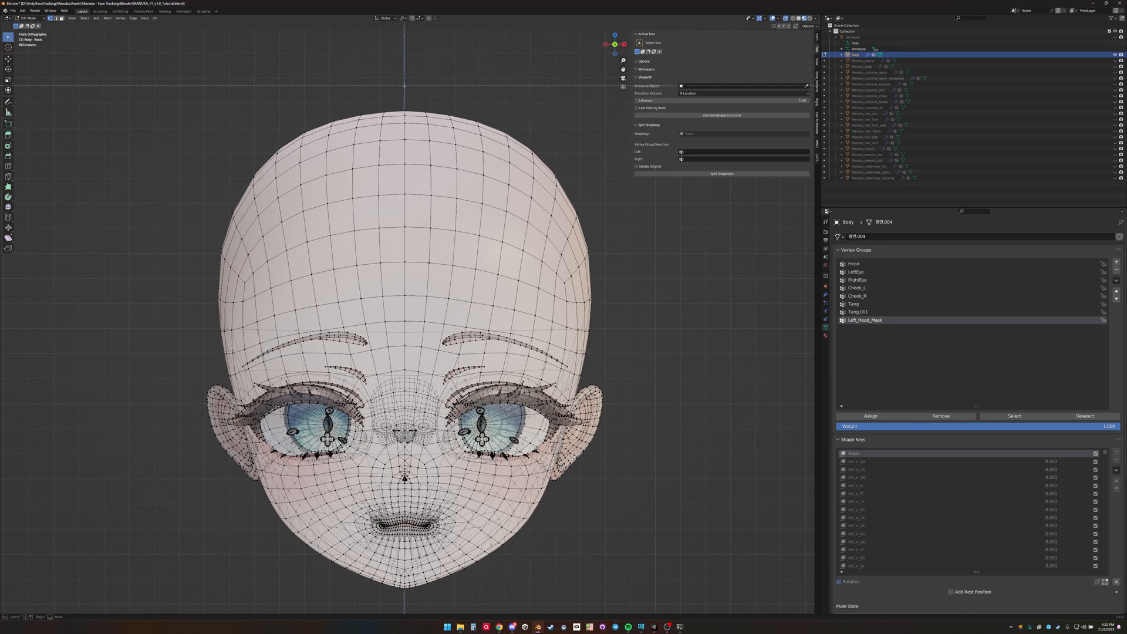
left_click_drag(404, 86, 615, 596)
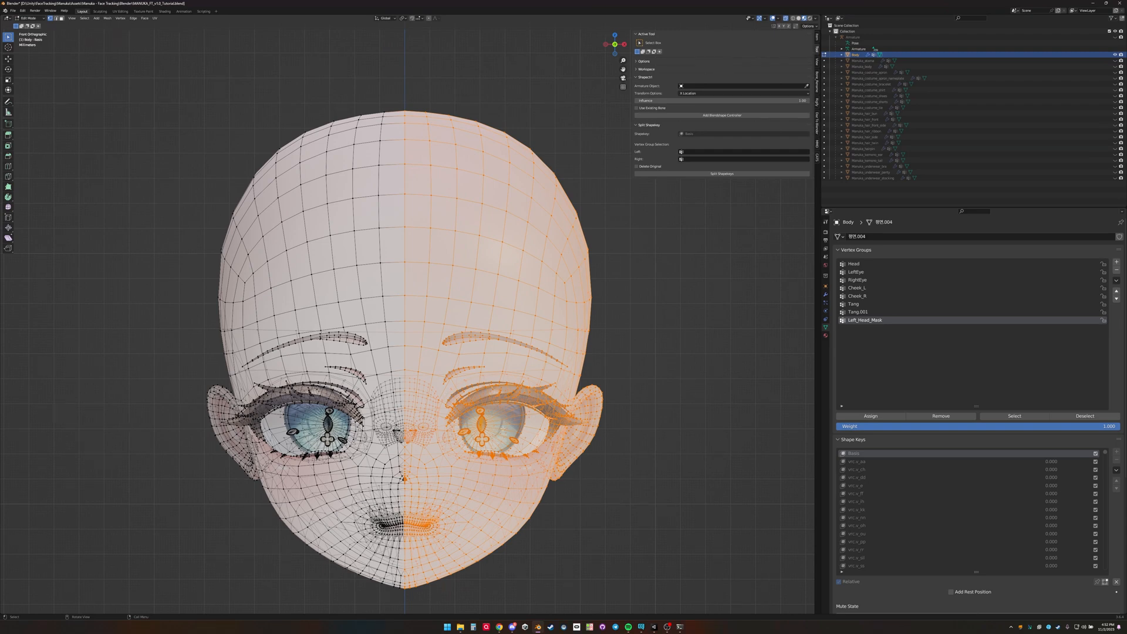
- Examine the selection boundary along the head's centre line across the forehead and nose bridge
scroll(403, 452, "up", 10)
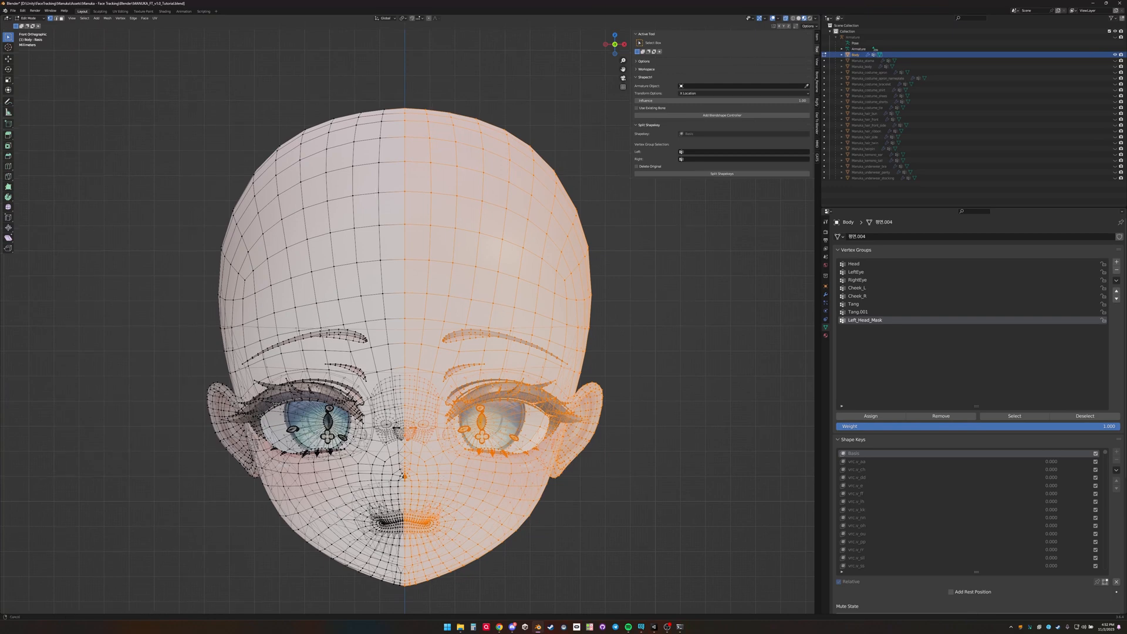
scroll(404, 452, "up", 3)
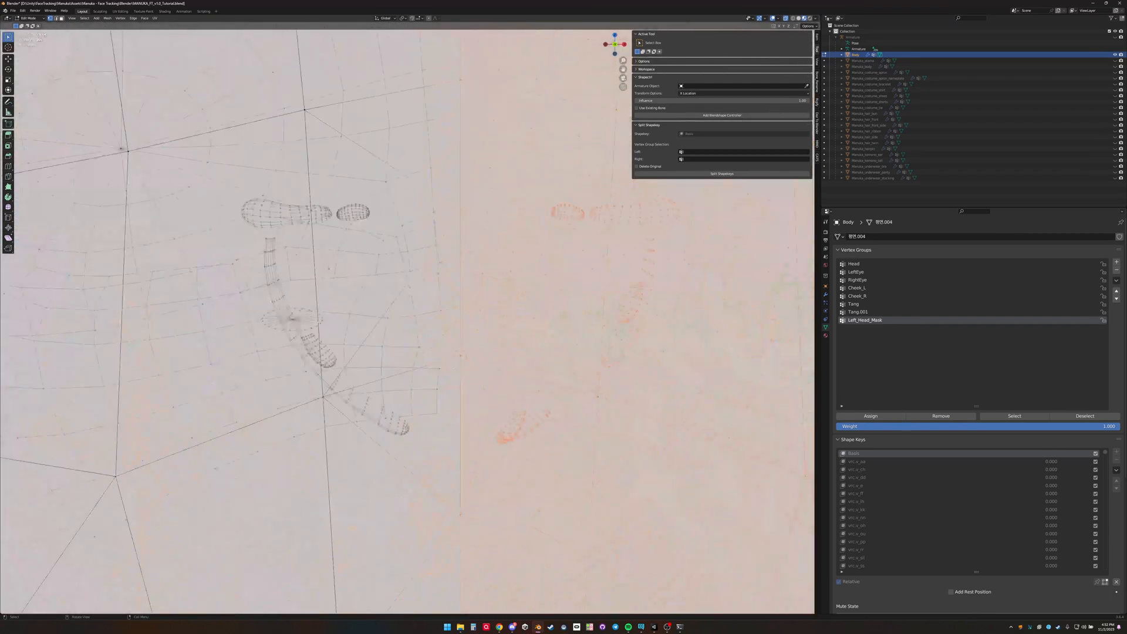
key("c")
key("Escape")
scroll(452, 346, "up", 12)
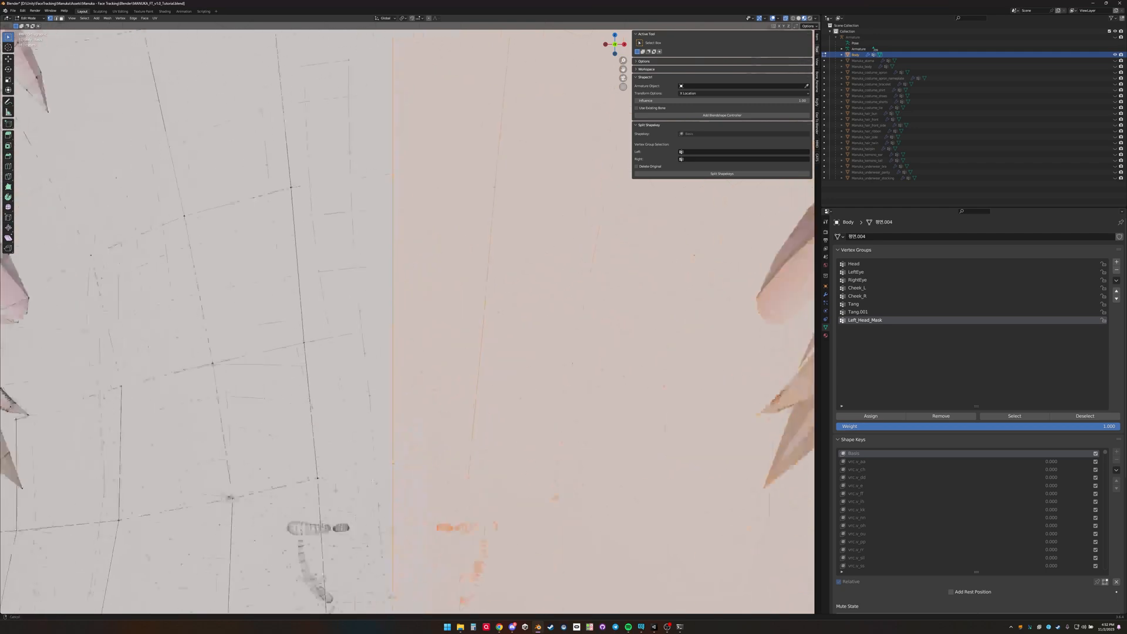
middle_click_drag(387, 182, 424, 493, "shift")
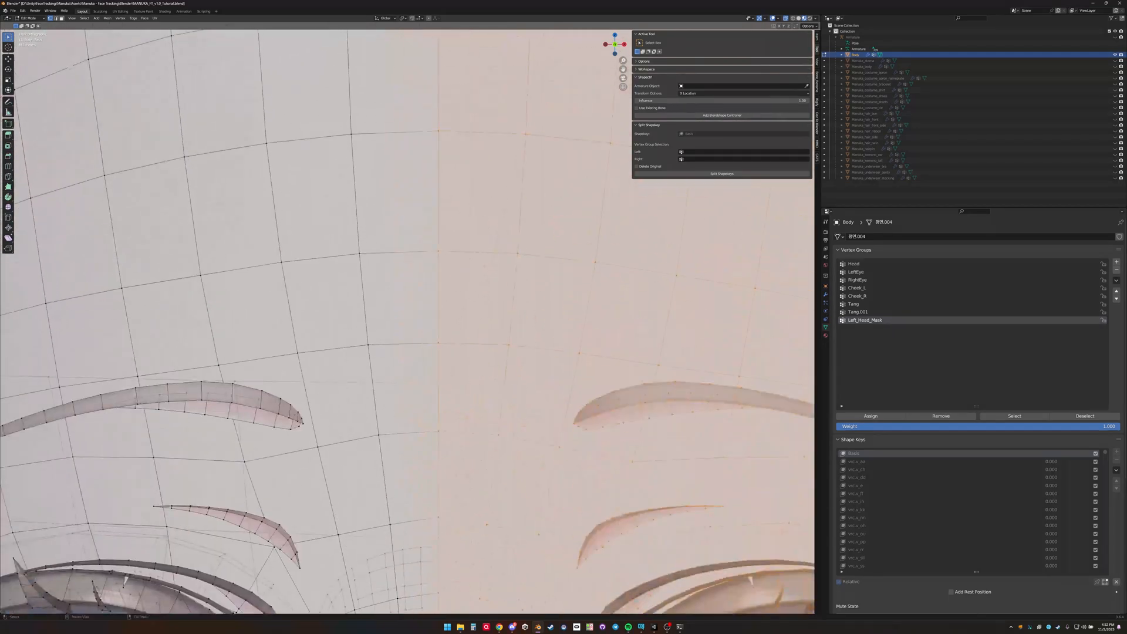
middle_click_drag(424, 198, 422, 136, "shift")
scroll(417, 409, "down", 5)
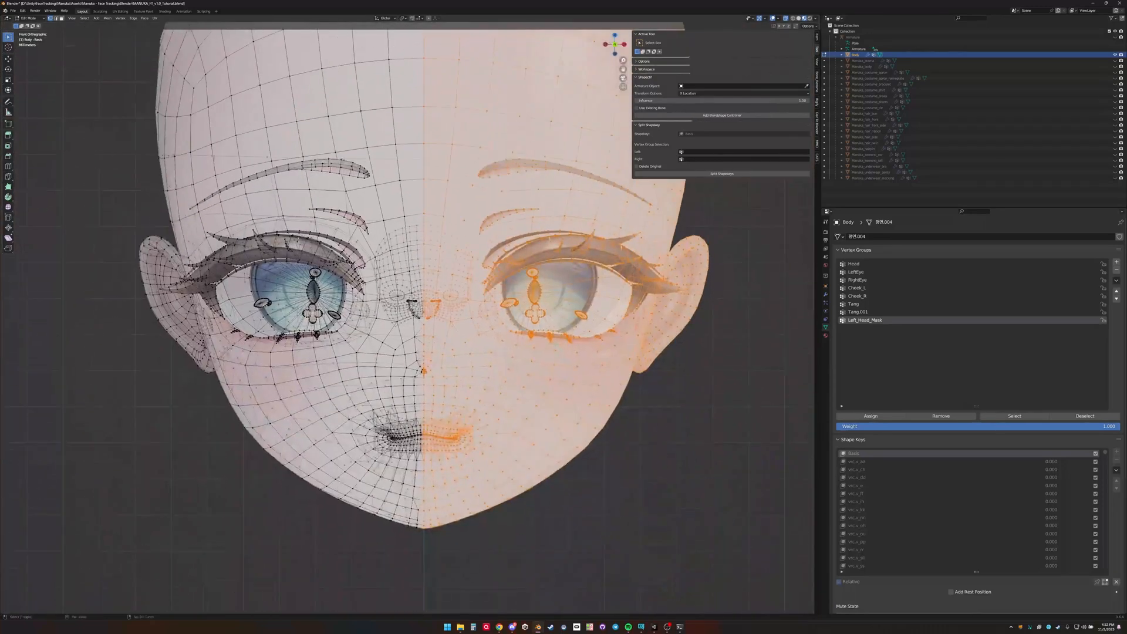
- Check the selected centre-line vertices around the tip of the nose
scroll(422, 136, "up", 6)
scroll(422, 329, "up", 4)
middle_click_drag(435, 423, 381, 133, "shift")
middle_click_drag(416, 382, 359, 389, "shift")
scroll(359, 390, "up", 2)
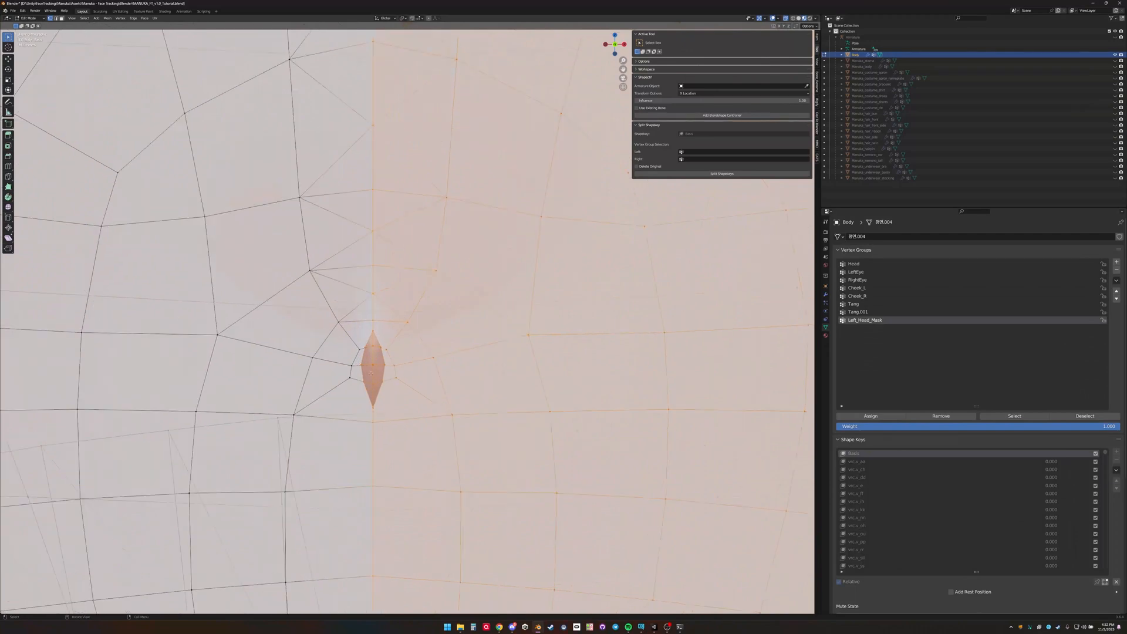
key("c")
key("Escape")
scroll(402, 320, "down", 10)
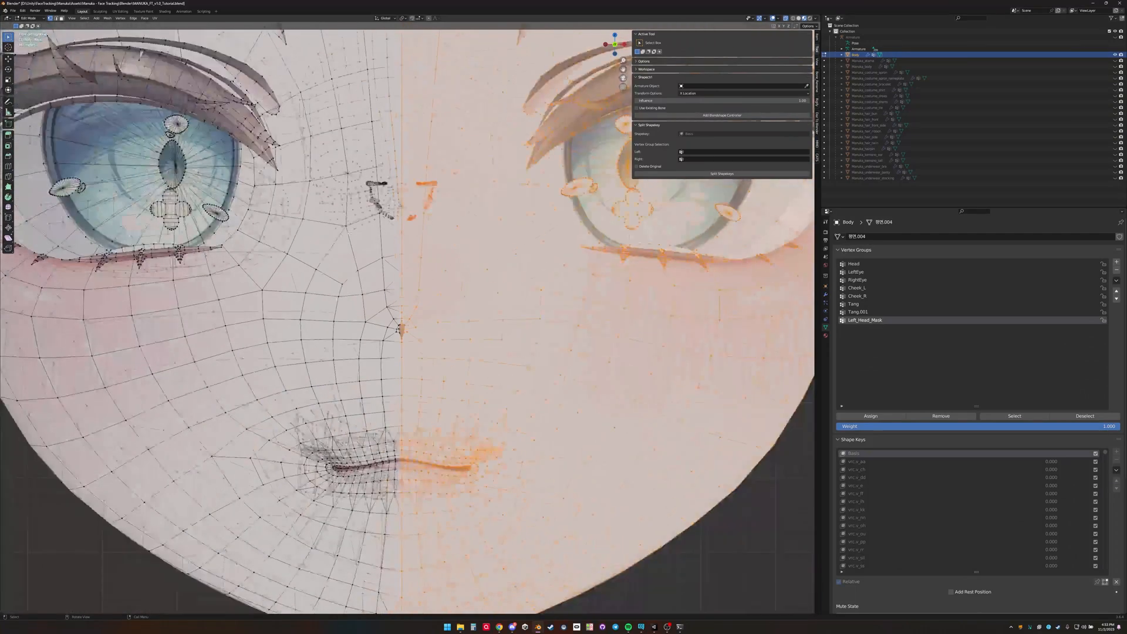
- Inspect the centre-line selection around the mouth and lips, including the strip between mouth and nose bridge
middle_click_drag(402, 320, 396, 195, "shift")
scroll(412, 318, "up", 10)
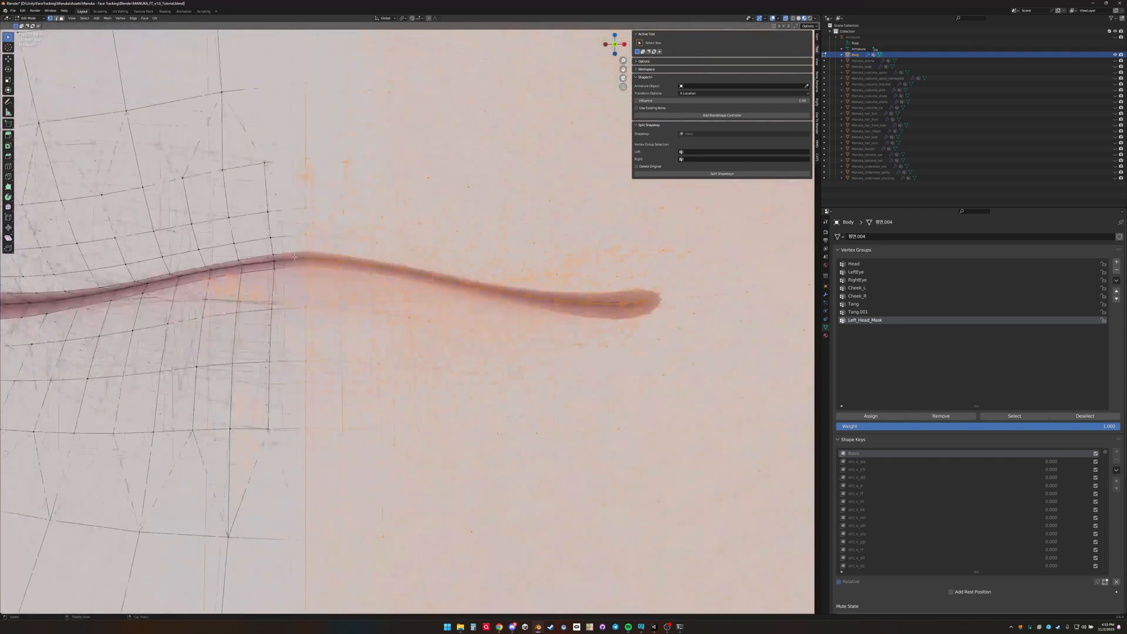
middle_click_drag(412, 318, 538, 413, "shift")
key("c")
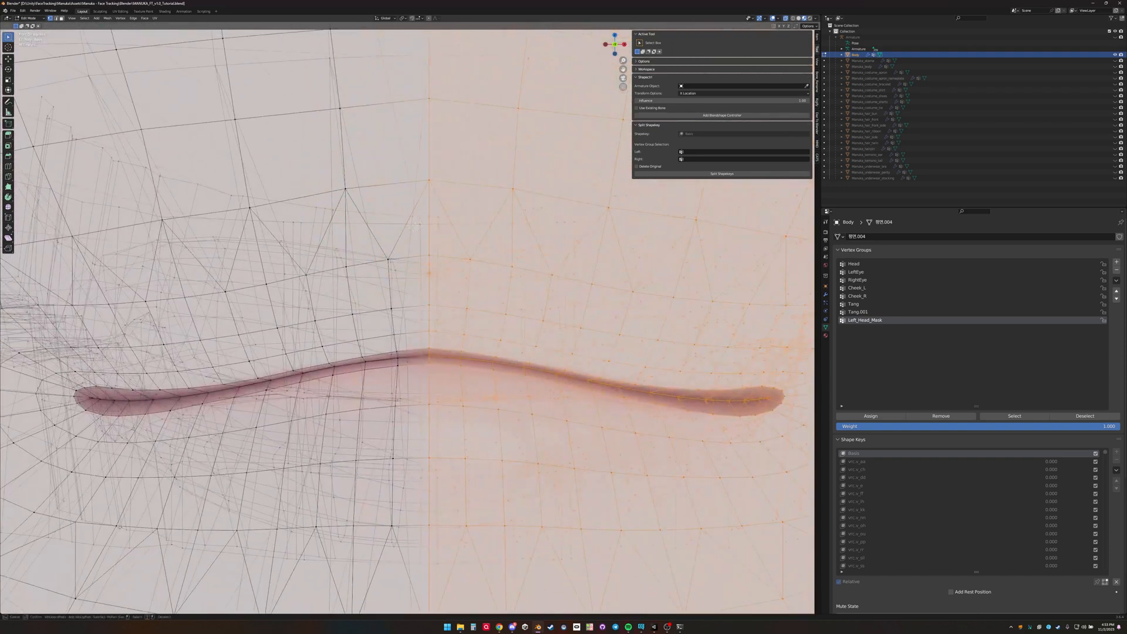
key("Escape")
middle_click_drag(413, 159, 402, 65, "shift")
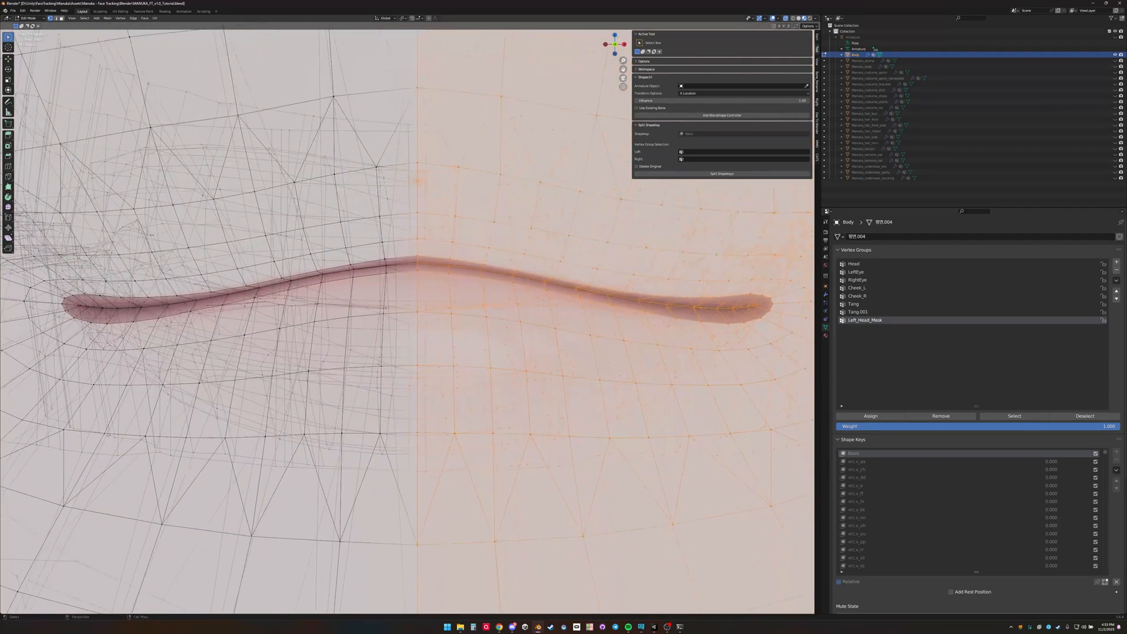
key("c")
key("Escape")
scroll(375, 424, "down", 3)
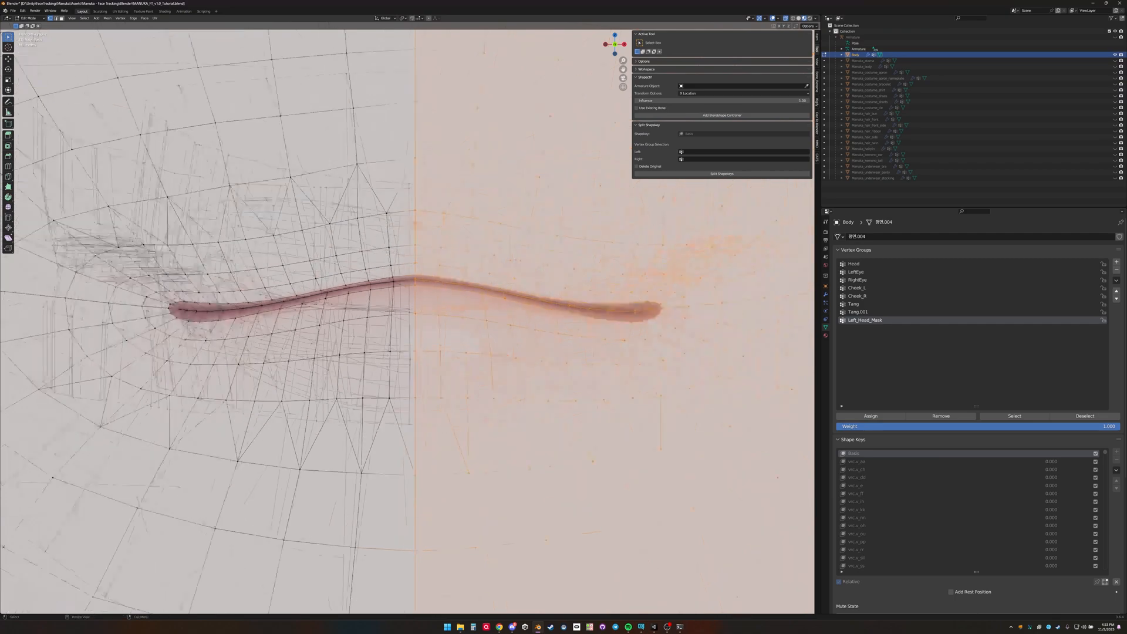
middle_click_drag(374, 424, 366, 310, "shift")
middle_click_drag(415, 269, 415, 346, "shift")
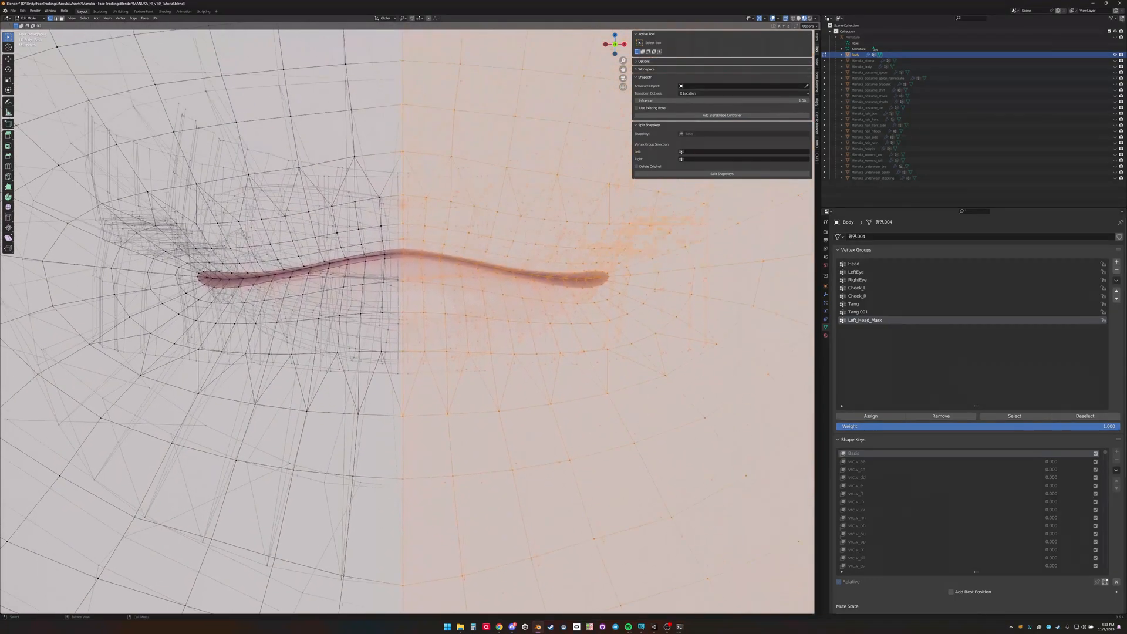
scroll(407, 320, "up", 6)
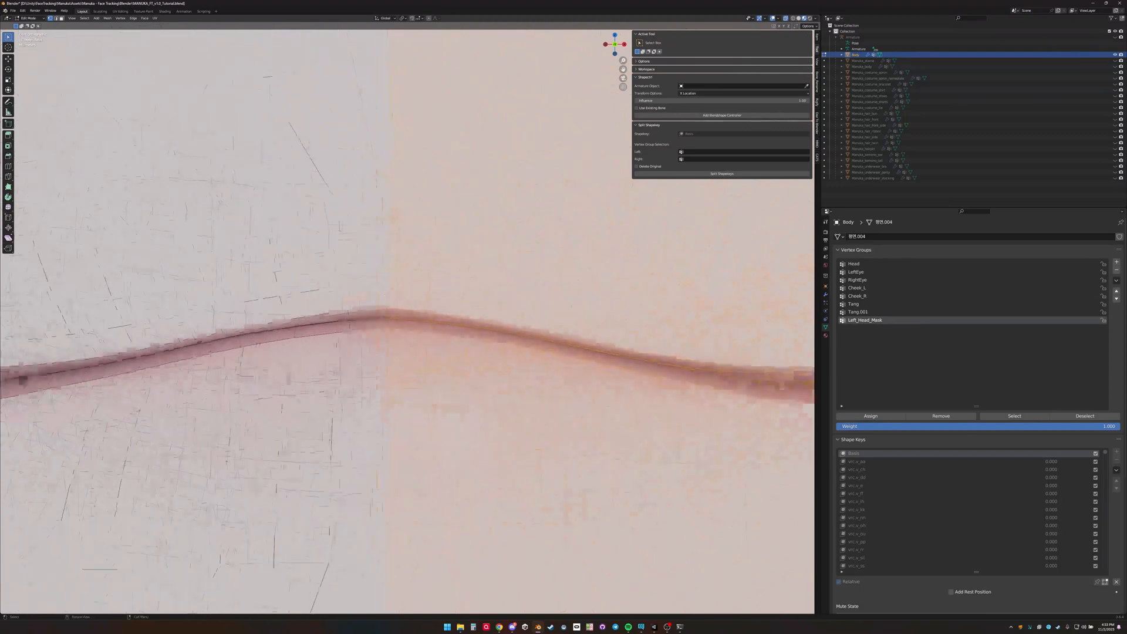
scroll(360, 249, "down", 8)
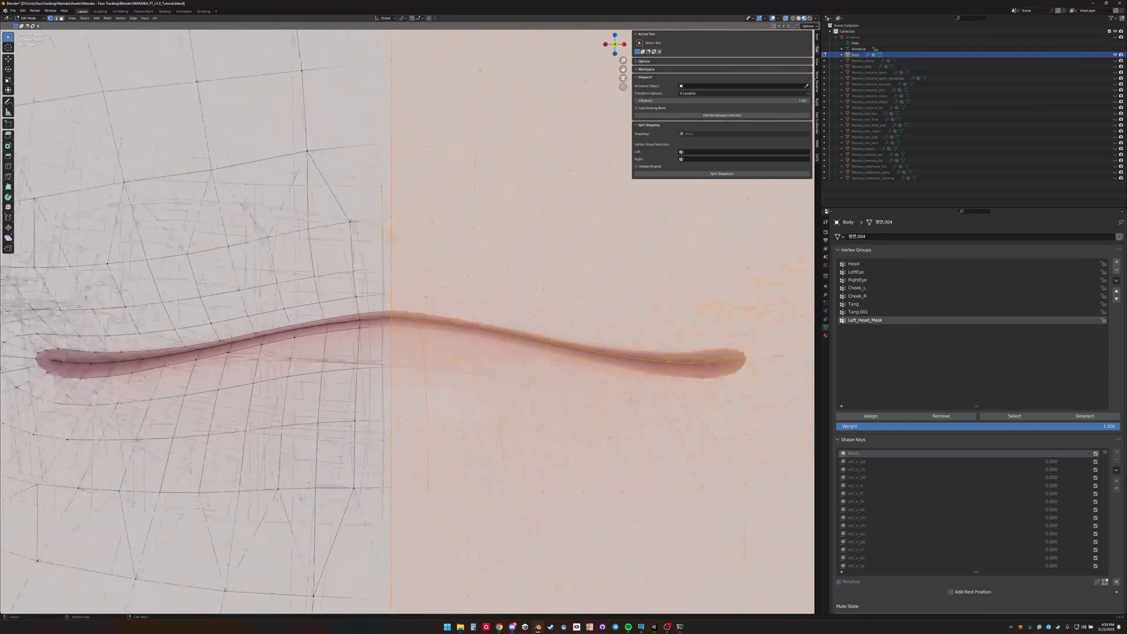
scroll(388, 143, "down", 5)
scroll(387, 142, "down", 6)
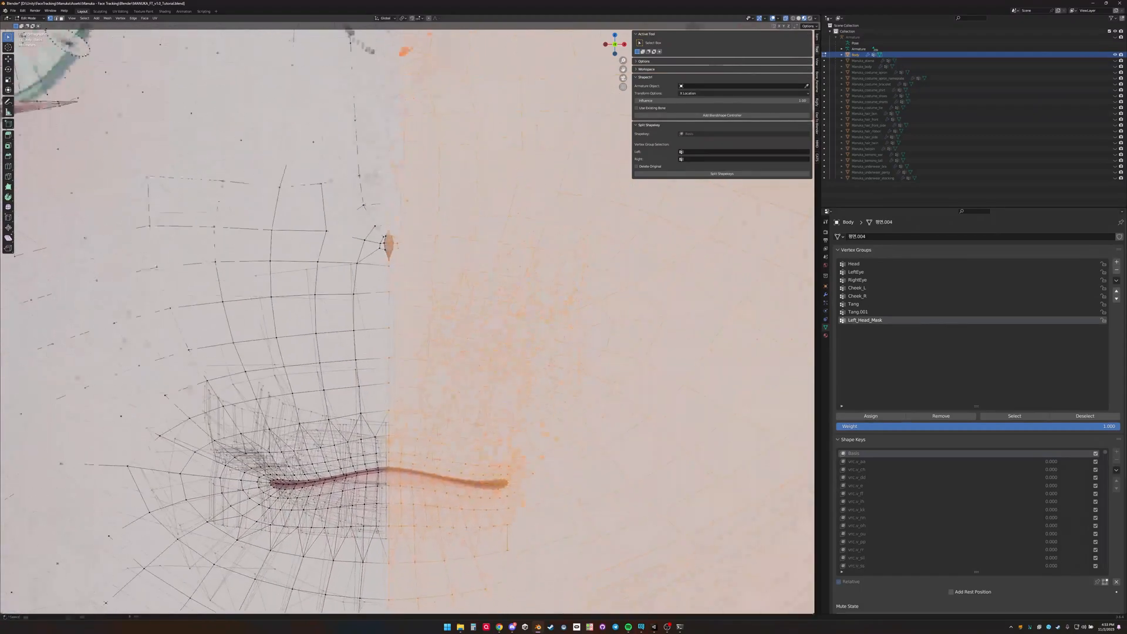
scroll(414, 176, "up", 8)
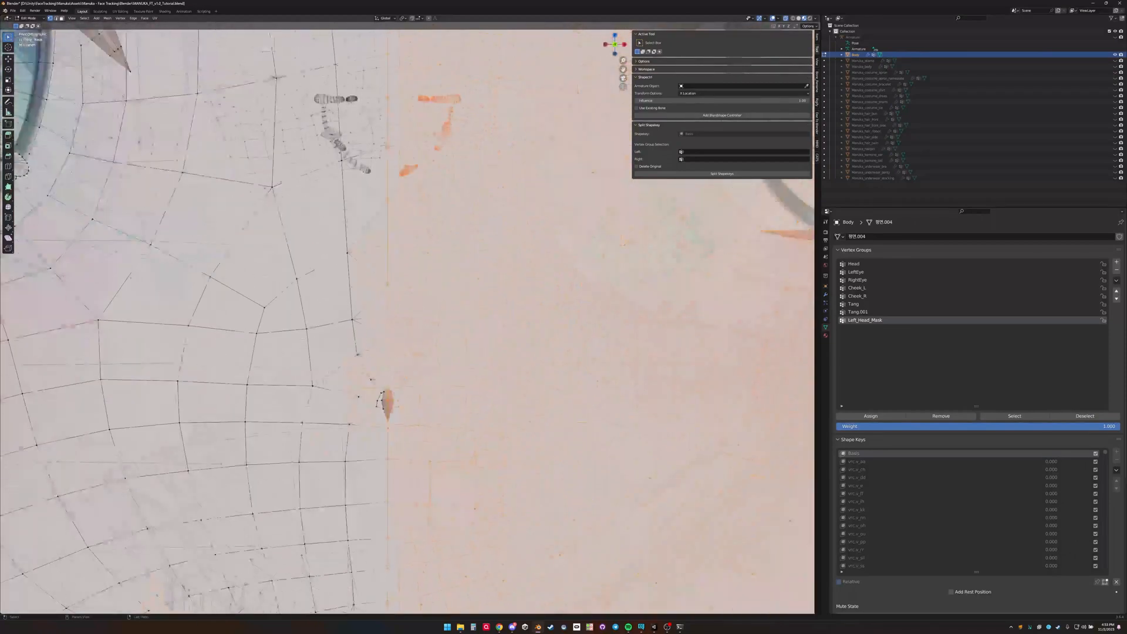
scroll(379, 264, "up", 3)
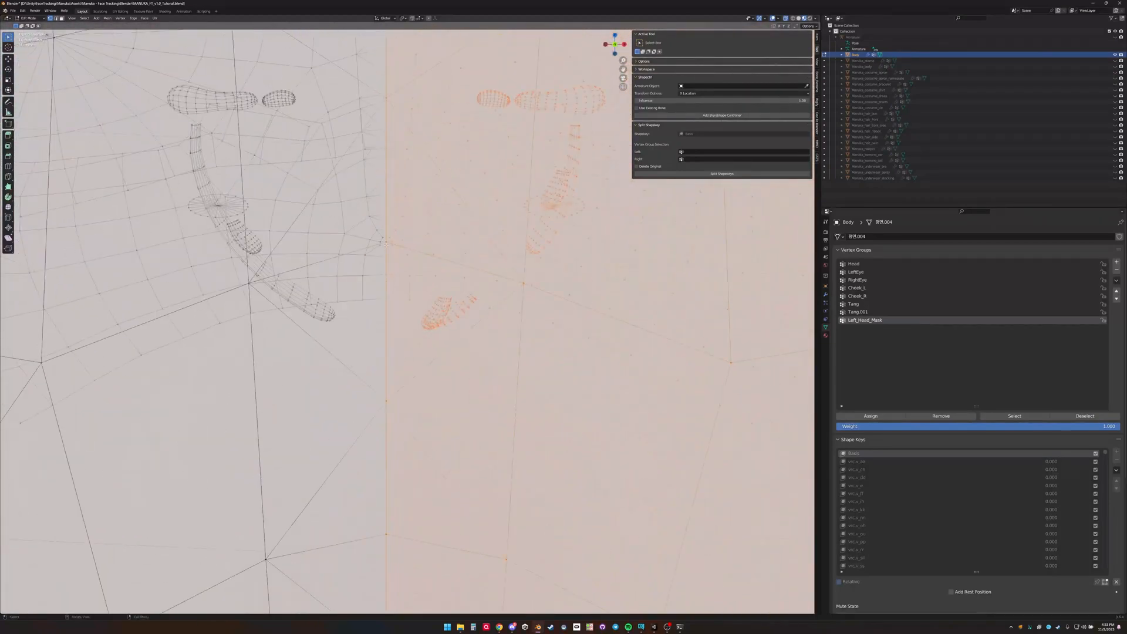
scroll(383, 242, "down", 8)
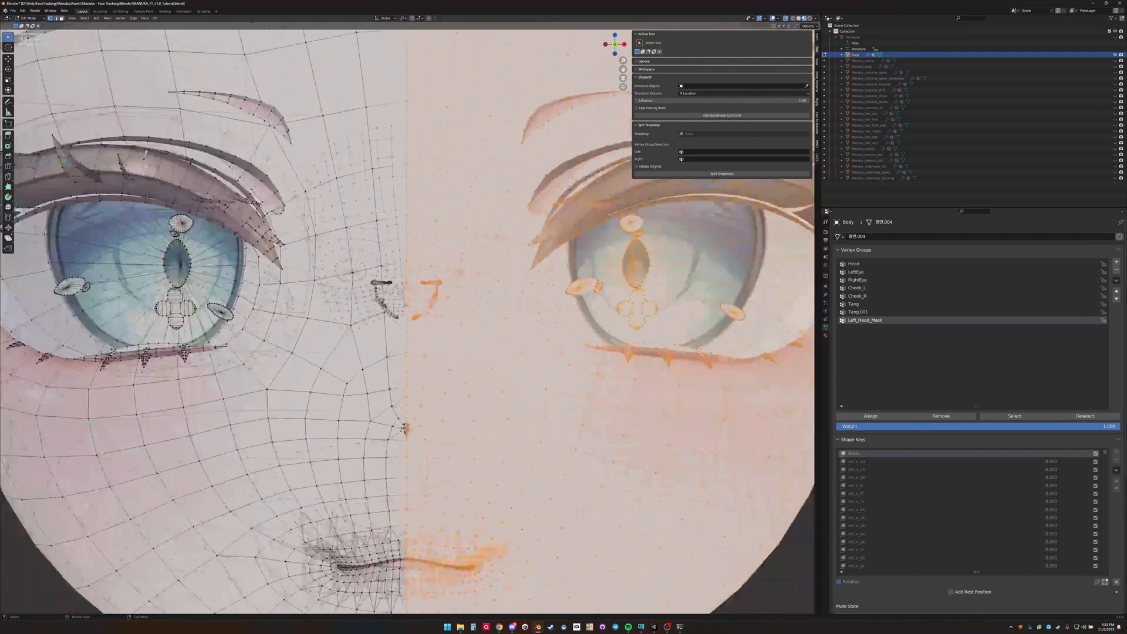
scroll(388, 264, "up", 3)
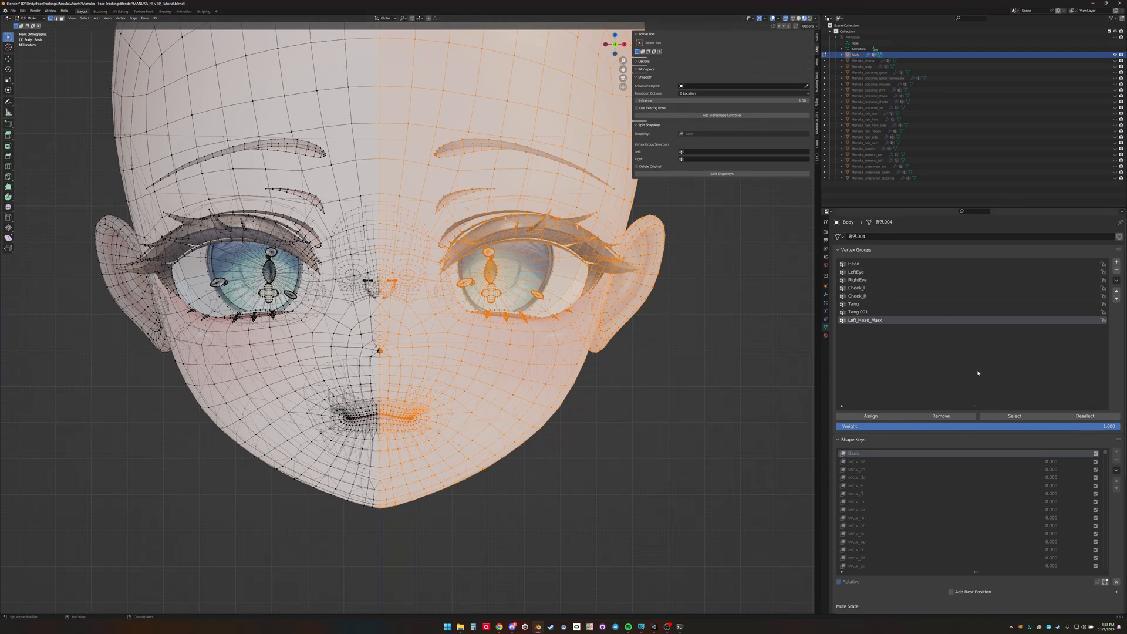
- Add a vertex group named Right_Head_Mask to the Body mesh
left_click(1116, 262)
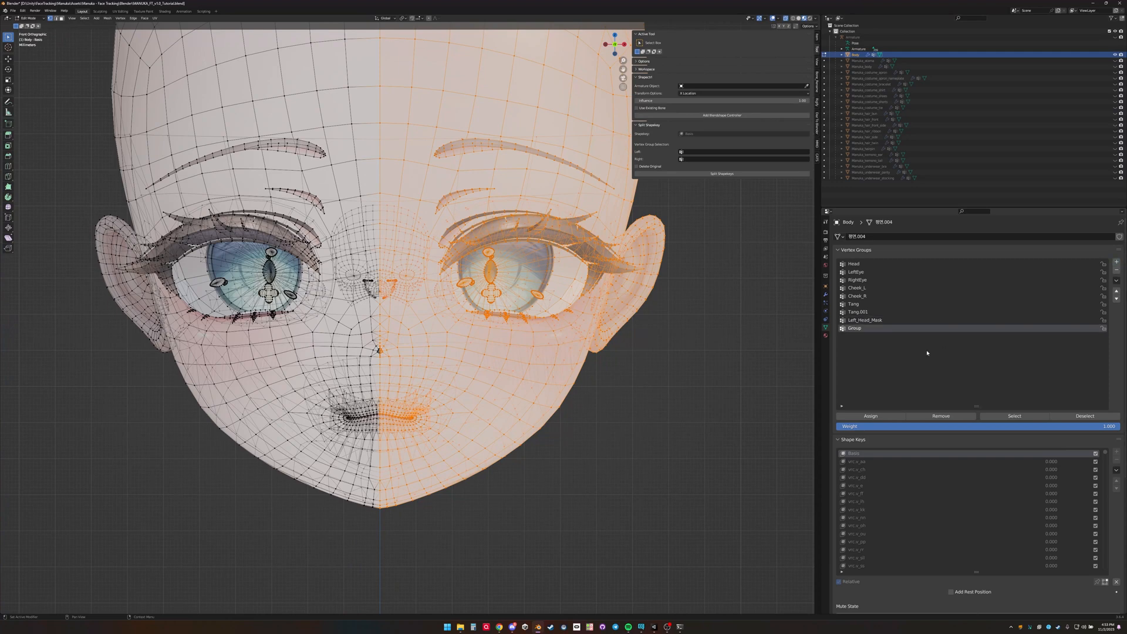
double_click(860, 329)
type("Right_Head_Mask")
key("Return")
- Mirror the vertex selection onto the character's right half of the head and add the missed nose detail vertices with Circle Select
key("ctrl+shift+m")
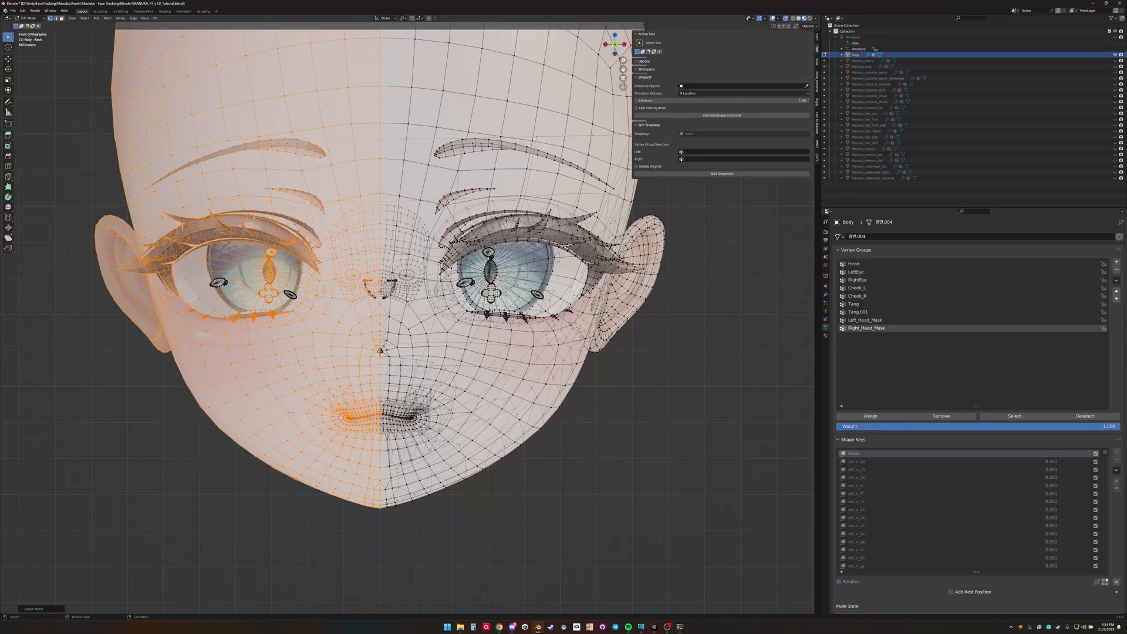
scroll(408, 317, "up", 9)
middle_click_drag(264, 158, 456, 285, "shift")
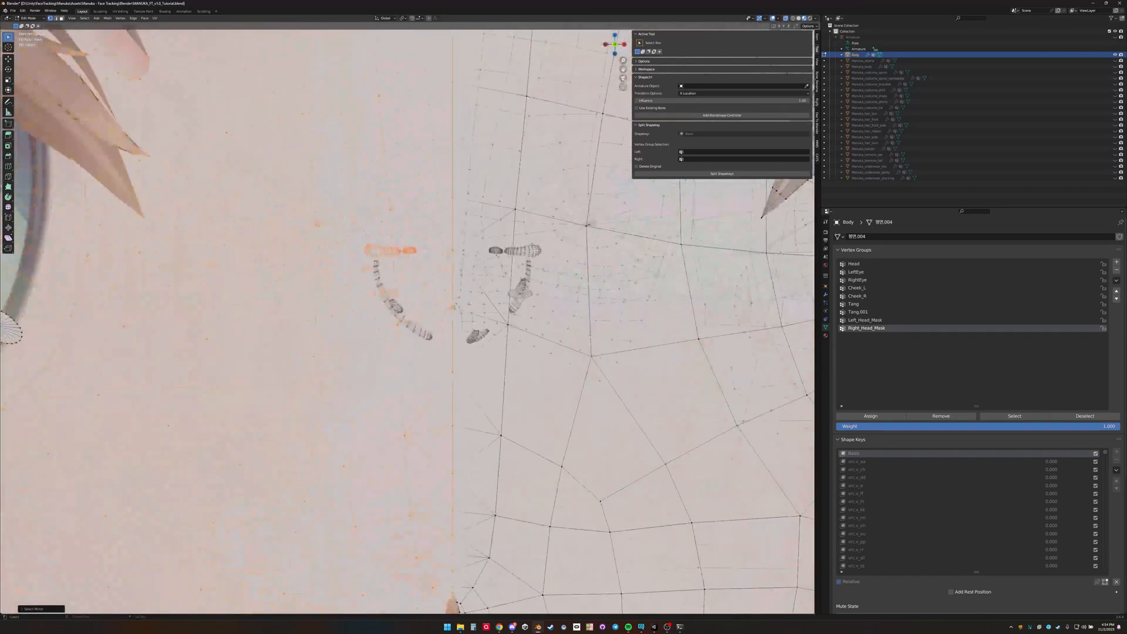
key("c")
left_click_drag(420, 339, 378, 271)
right_click(378, 271)
scroll(378, 271, "down", 5)
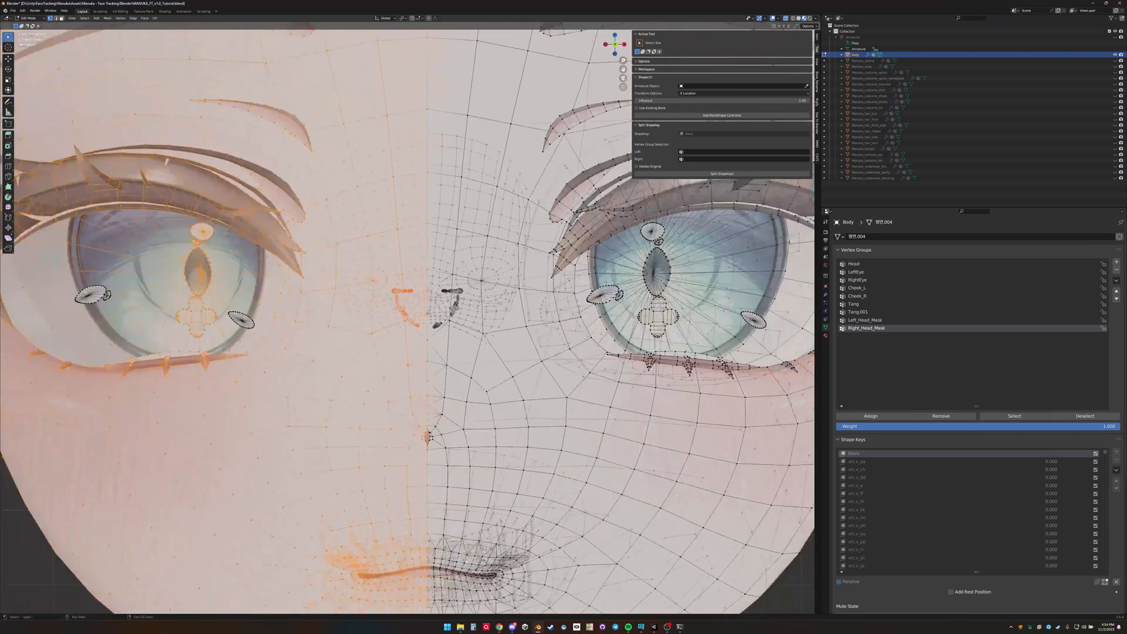
- Add the two missed oval pieces on the character's right eye to the selection with Circle Select
middle_click_drag(246, 311, 462, 311, "shift")
key("c")
left_click(456, 320)
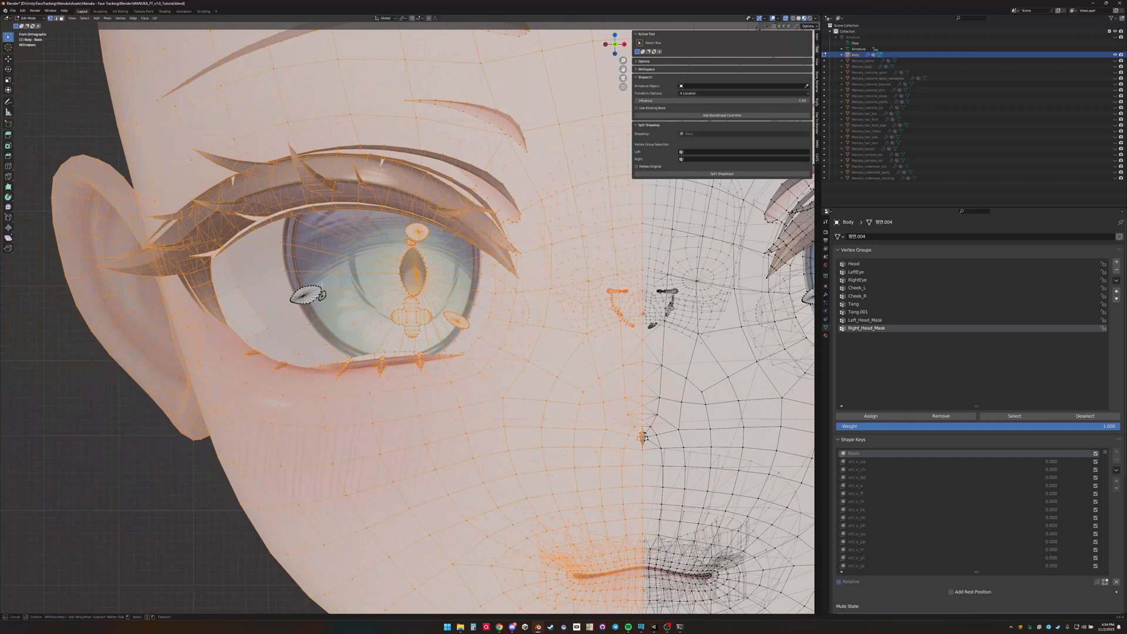
left_click(308, 294)
right_click(308, 294)
scroll(309, 293, "down", 5)
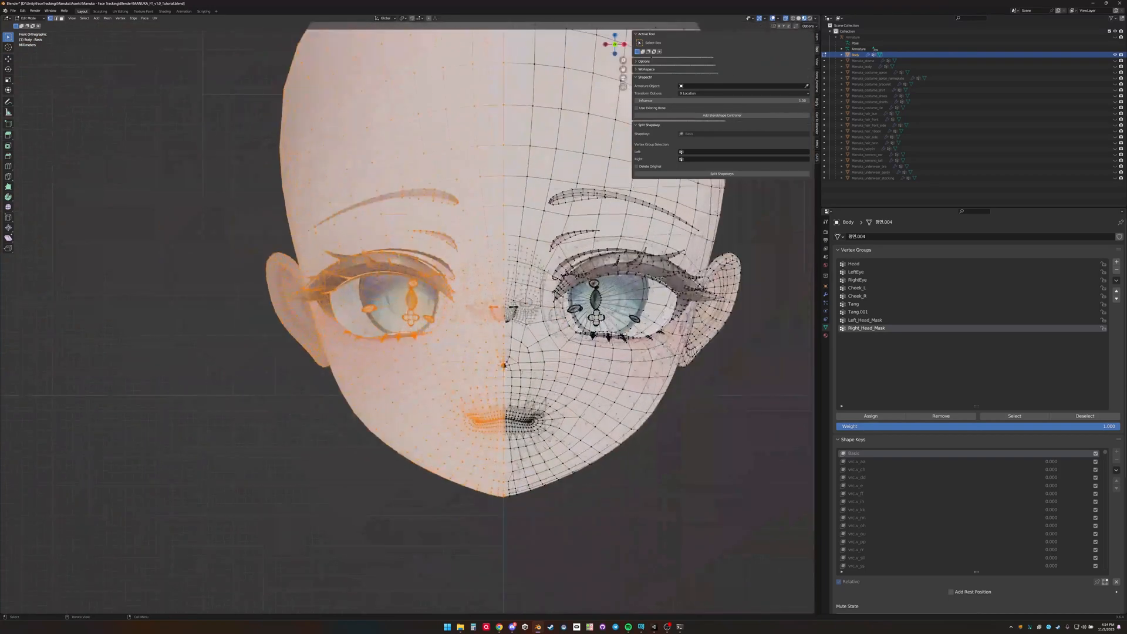
middle_click_drag(512, 384, 425, 364, "shift")
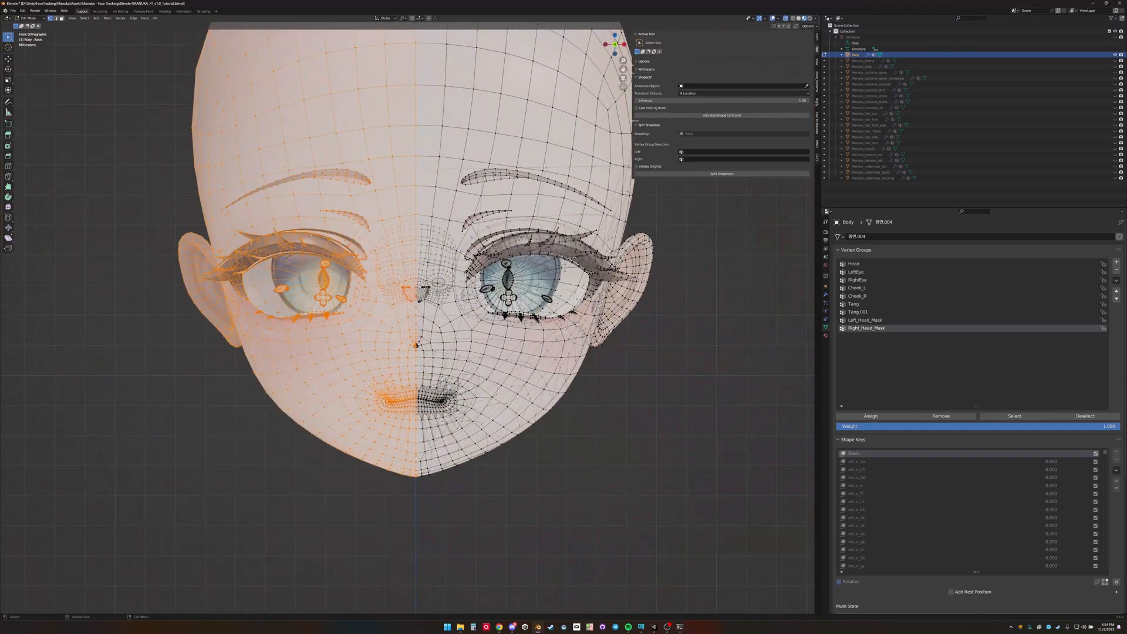
- Assign the selected vertices to the Right_Head_Mask group and deselect everything
left_click(869, 419)
key("alt+a")
middle_click_drag(604, 497, 668, 523, "shift")
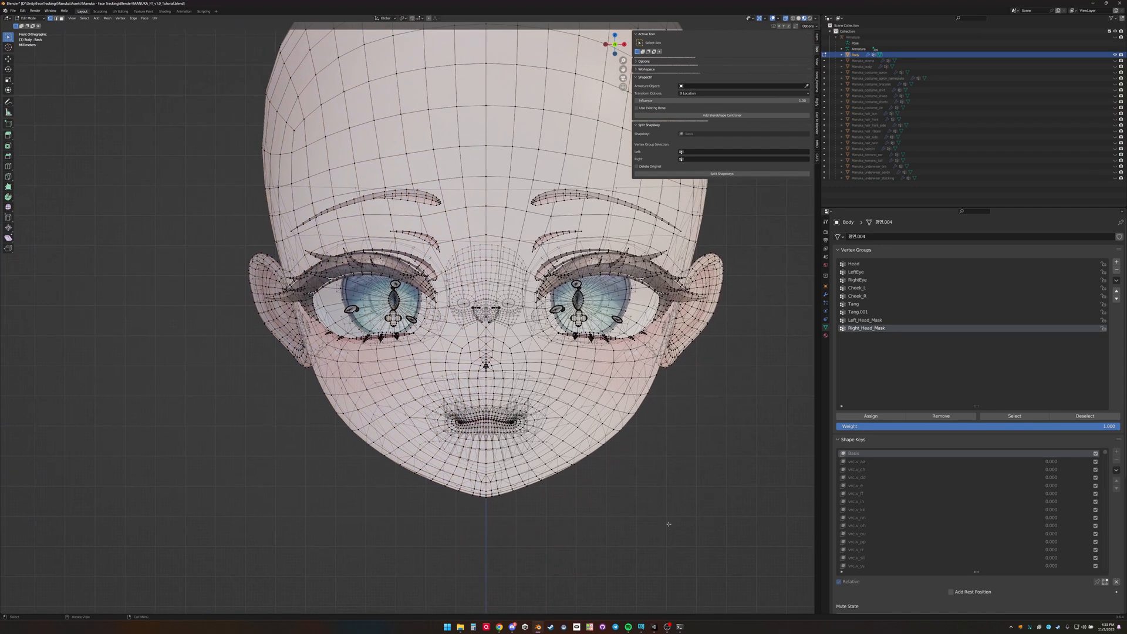
middle_click_drag(702, 458, 614, 439, "shift")
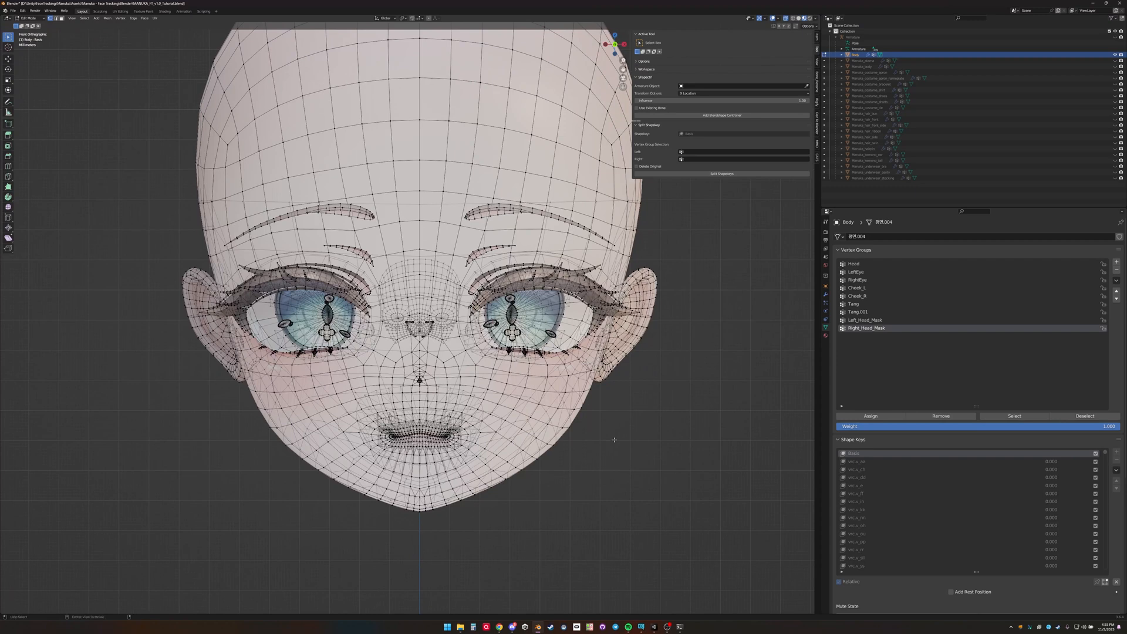
- Turn off X-ray and add a vertex group named Brow_Mask to the Body mesh
key("alt+z")
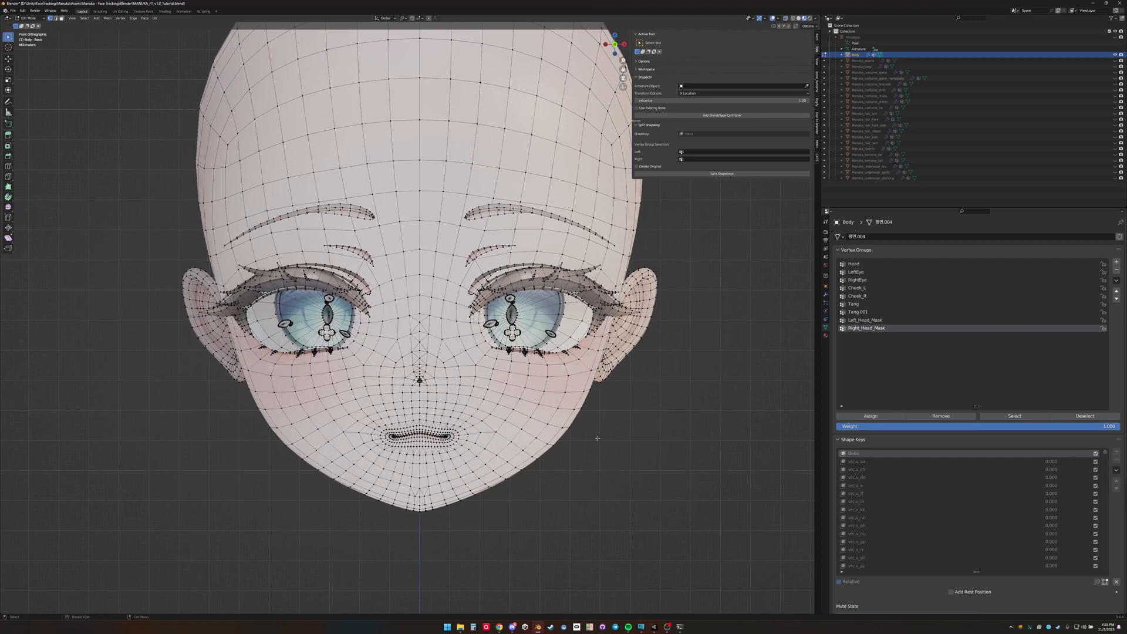
left_click(1117, 263)
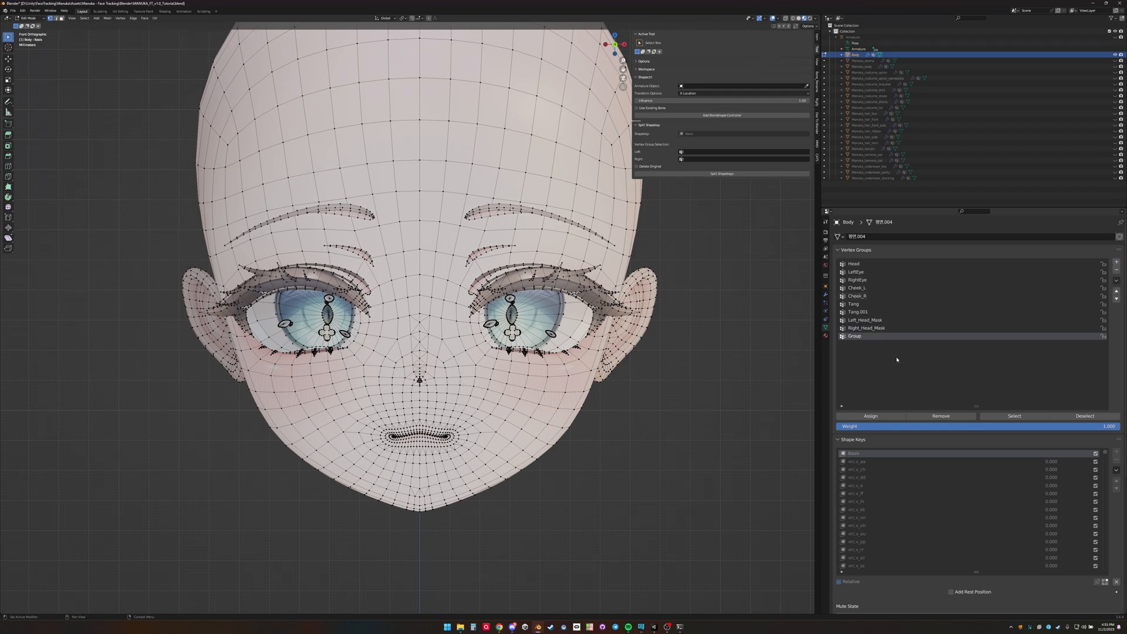
double_click(865, 338)
type("Brow_Mask")
- Select the linked geometry of both eyebrows and the two smaller brow lines beneath them
scroll(339, 205, "up", 2)
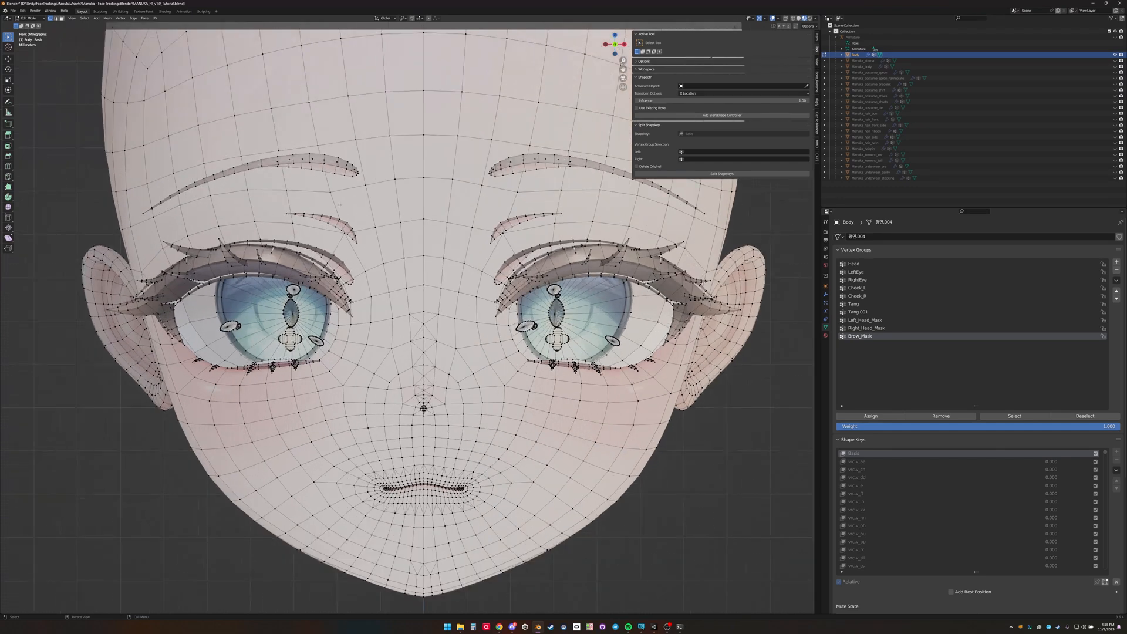
middle_click_drag(366, 210, 311, 329, "shift")
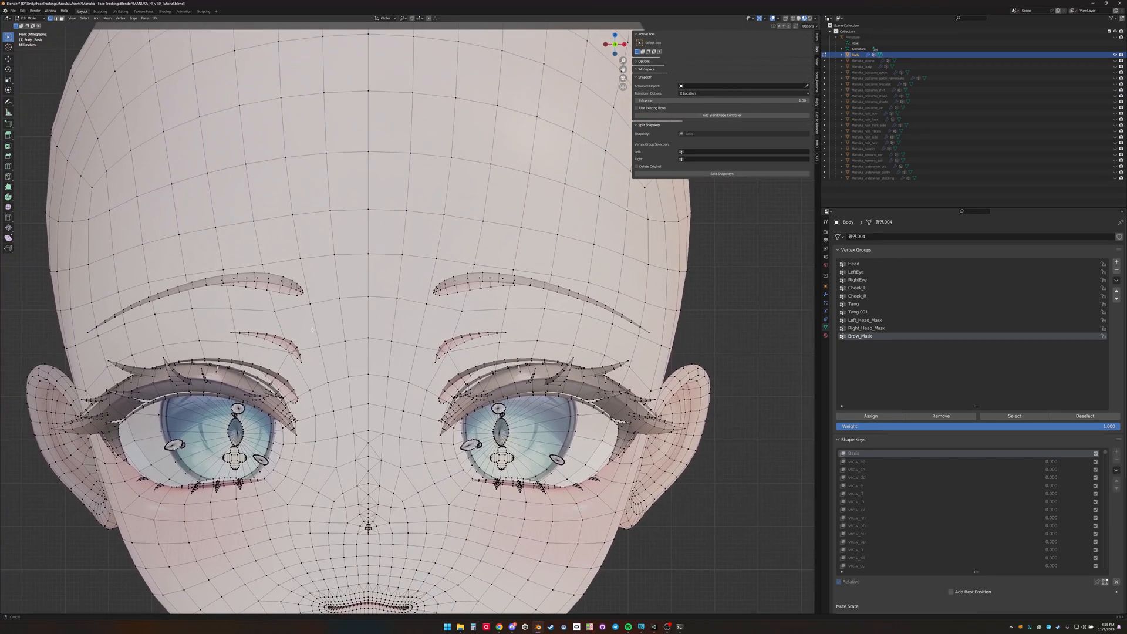
scroll(319, 325, "down", 1)
key("k")
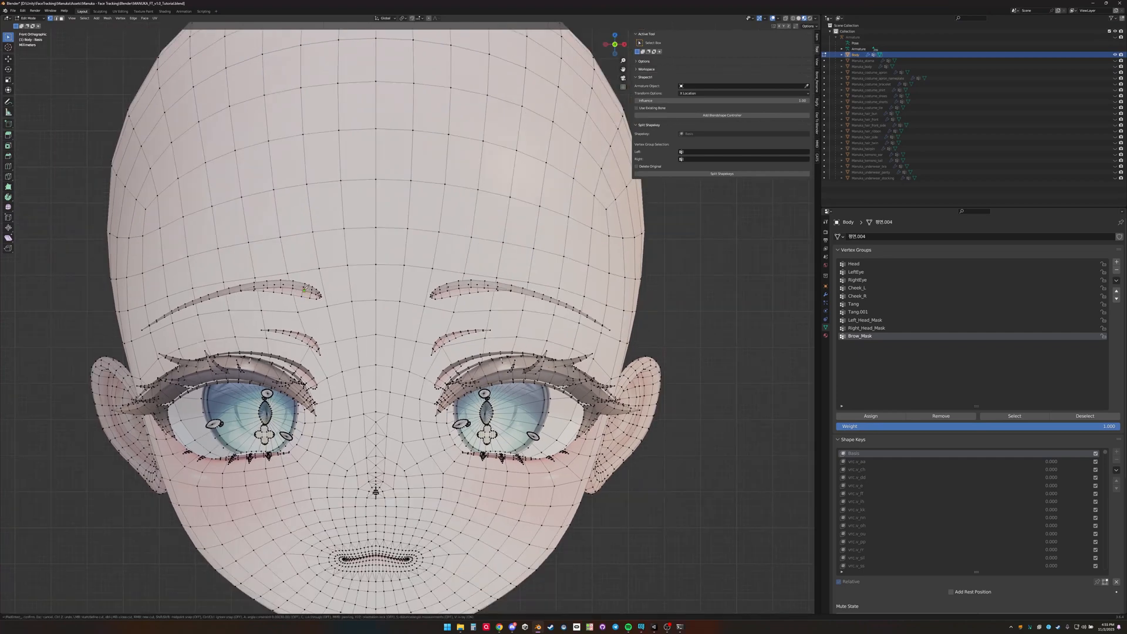
key("Escape")
key("l")
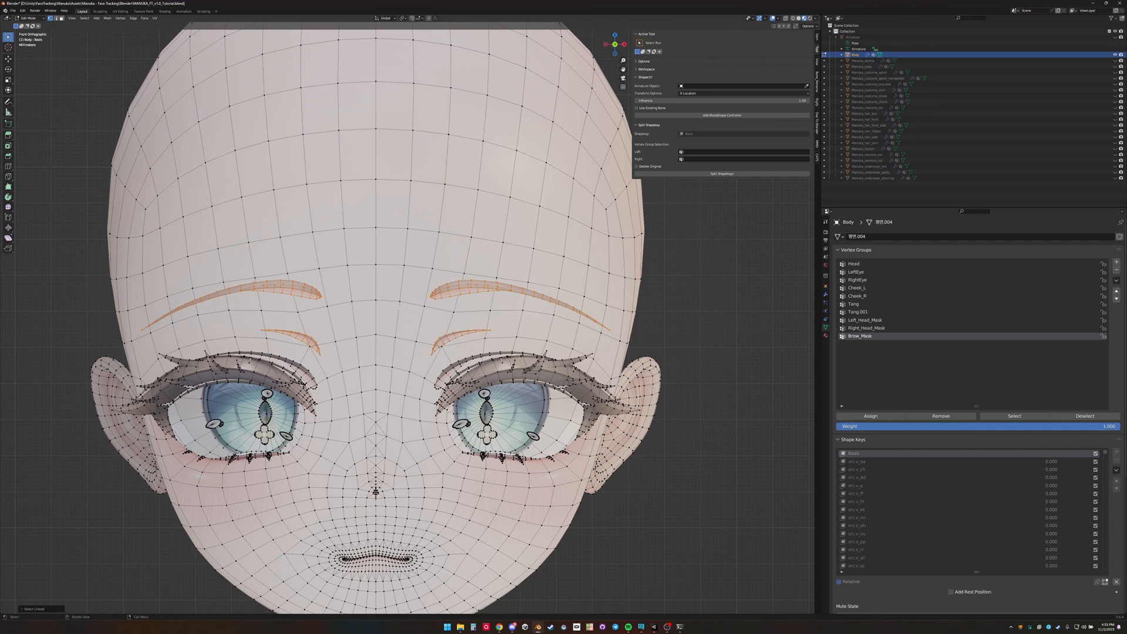
- Add the forehead vertices around the character's right eyebrow, from the centre line to the temple, to the selection with Circle Select
middle_click_drag(178, 307, 306, 309, "shift")
key("c")
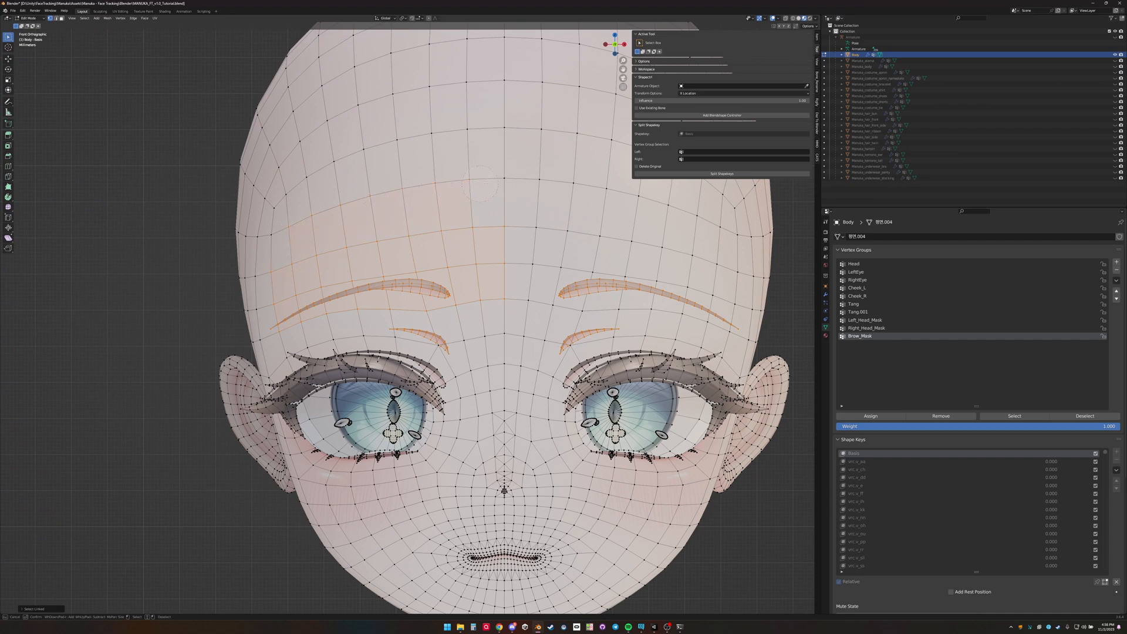
key("Escape")
middle_click_drag(480, 183, 392, 233)
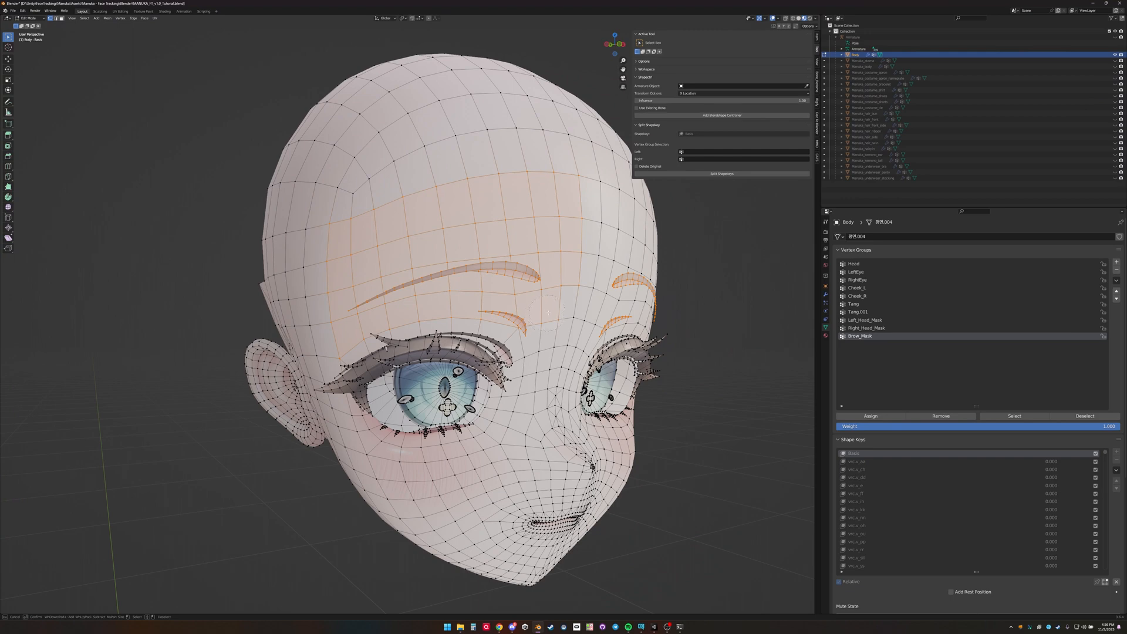
middle_click_drag(548, 312, 575, 297)
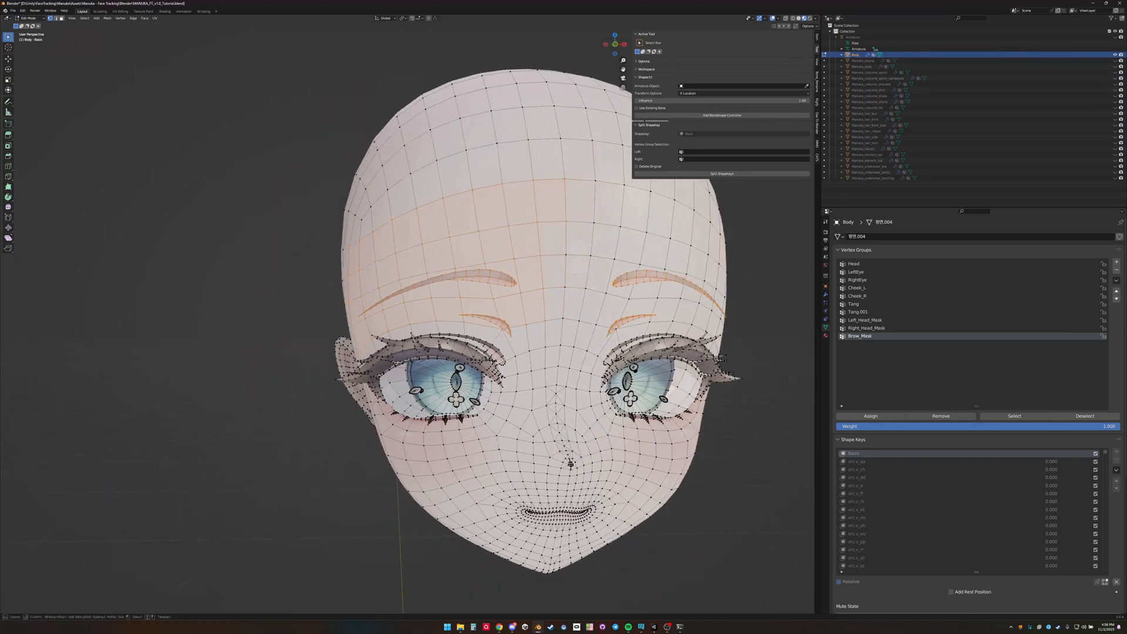
key("Escape")
key("c")
key("Escape")
- Expand the forehead selection outward by one ring of vertices with Select More
scroll(582, 187, "down", 2)
mouse_move(528, 347)
middle_mouse_down()
mouse_move(472, 350)
mouse_move(513, 359)
middle_mouse_up()
scroll(506, 345, "up", 7)
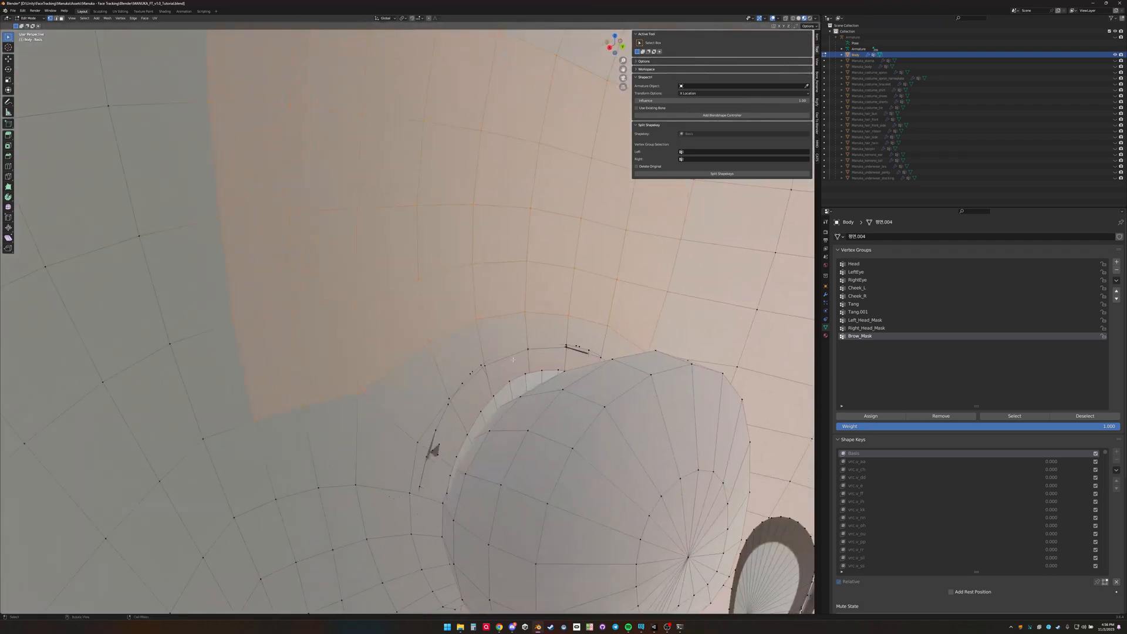
scroll(601, 356, "down", 4)
middle_click_drag(601, 356, 470, 377)
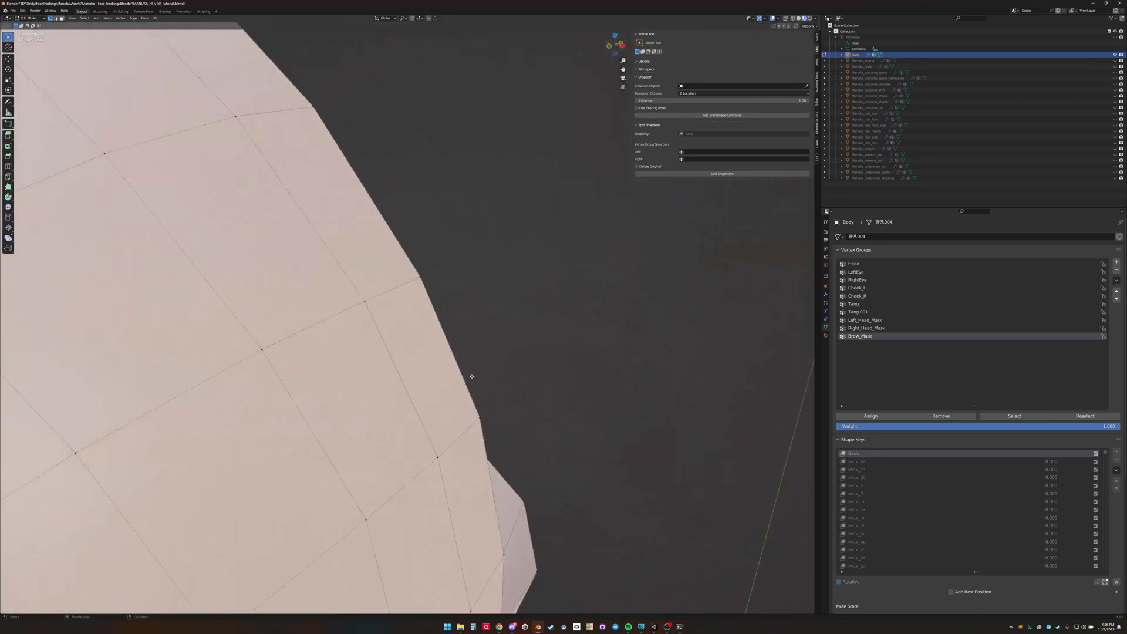
scroll(411, 387, "down", 3)
middle_click_drag(387, 391, 714, 143, "shift")
middle_click_drag(402, 200, 439, 178)
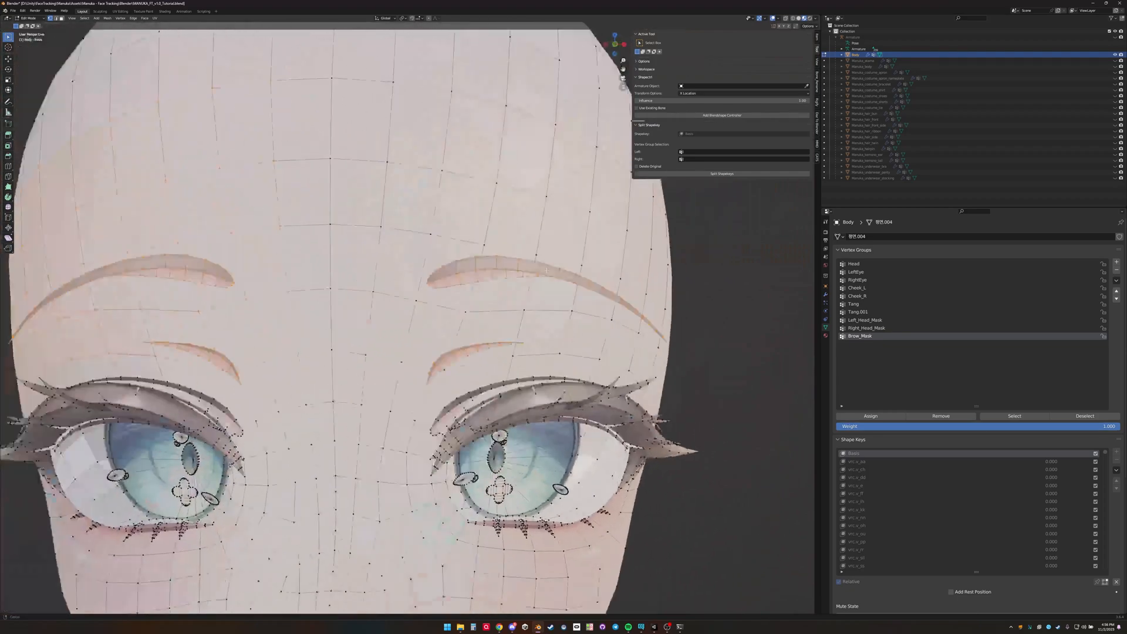
middle_click_drag(510, 279, 633, 251, "shift")
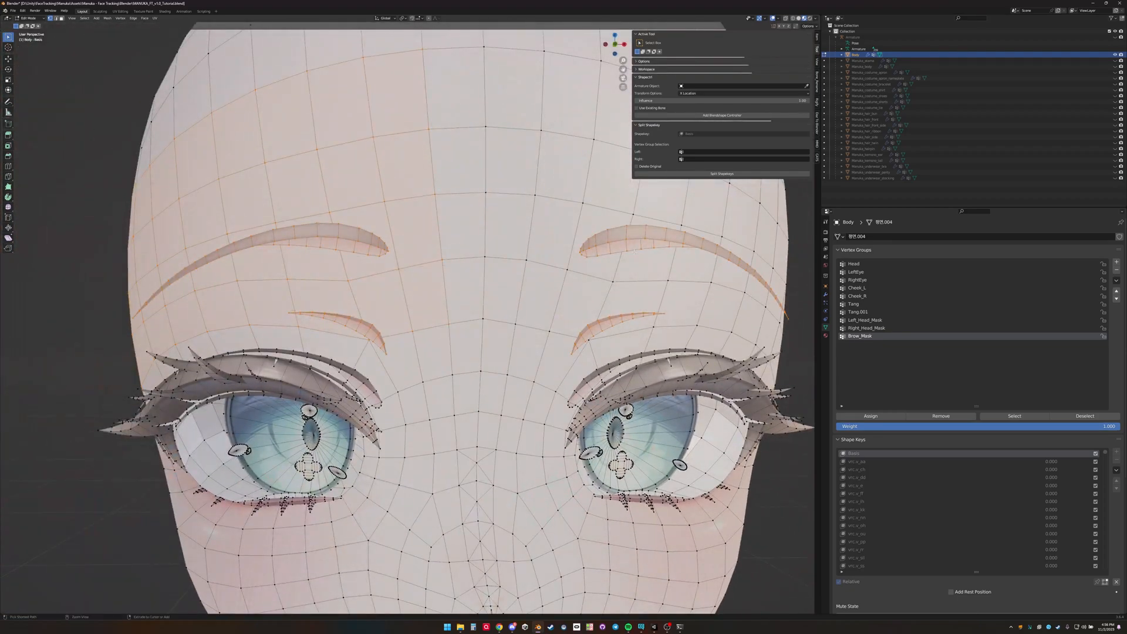
key("ctrl+KP_Add")
scroll(752, 276, "down", 3)
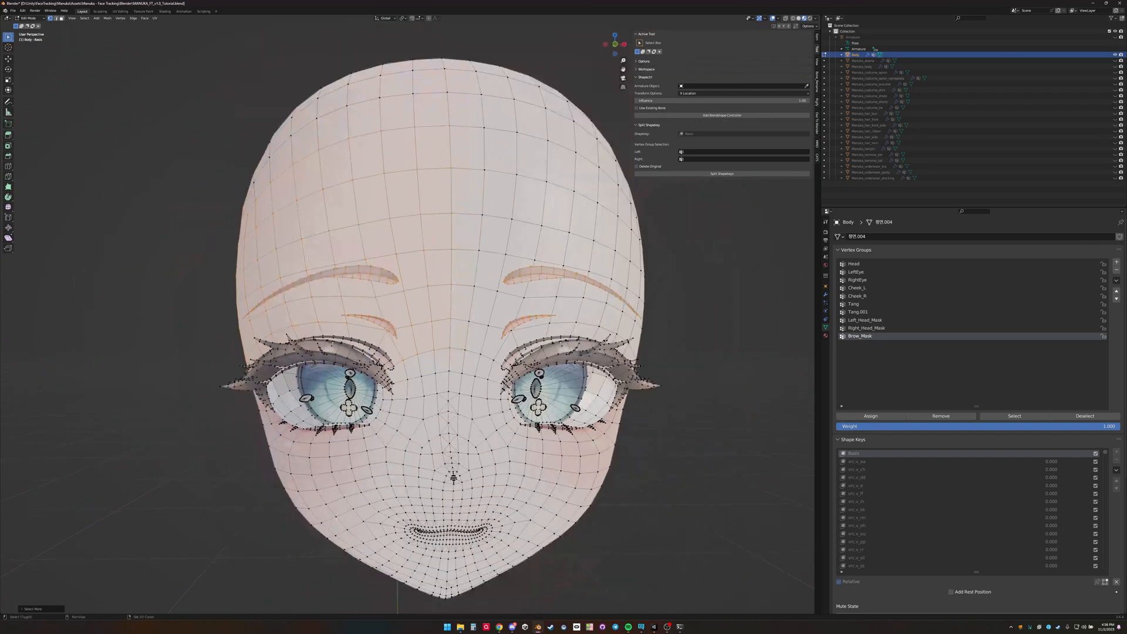
- Trim the upper corner of the selection above the character's right temple with Circle Select
middle_click_drag(317, 264, 444, 278, "shift")
middle_click_drag(249, 349, 284, 290)
key("c")
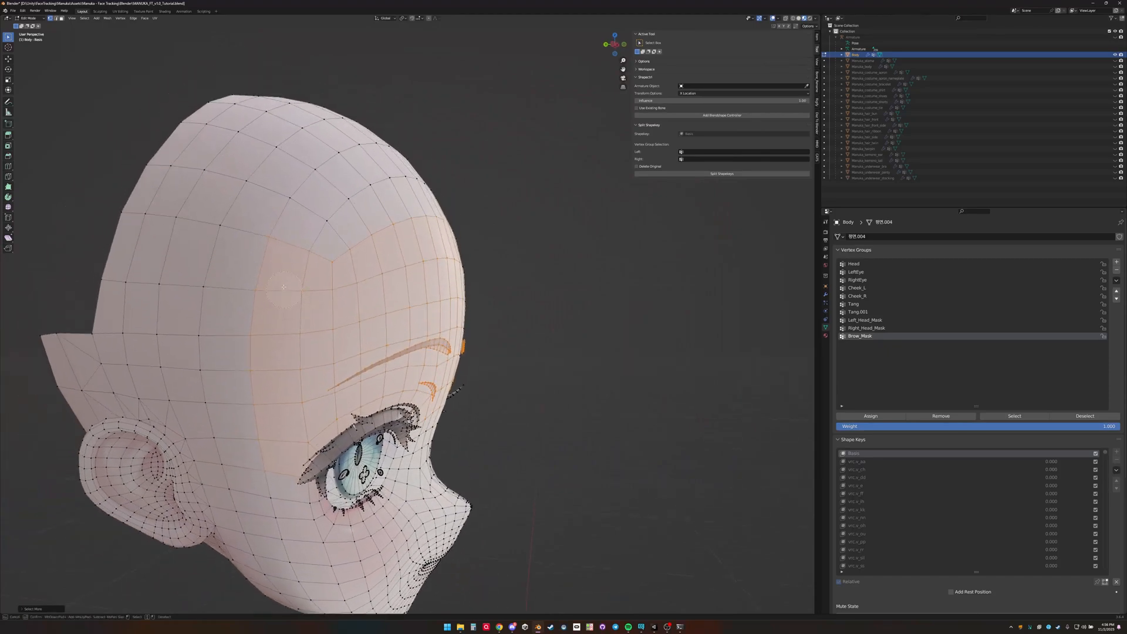
key("Escape")
scroll(364, 276, "down", 3)
scroll(382, 285, "up", 3)
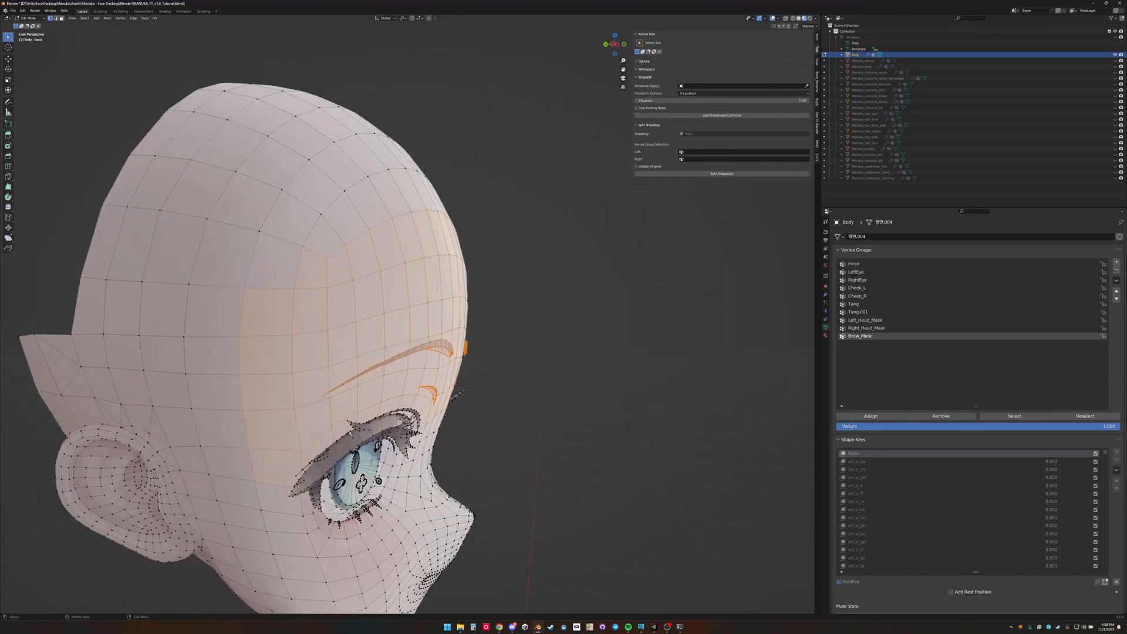
- Mirror the forehead selection across the X axis with Extend enabled so both sides are covered
middle_click_drag(433, 288, 346, 295)
middle_click_drag(399, 346, 307, 305, "shift")
scroll(252, 325, "up", 1)
middle_click_drag(379, 384, 376, 382)
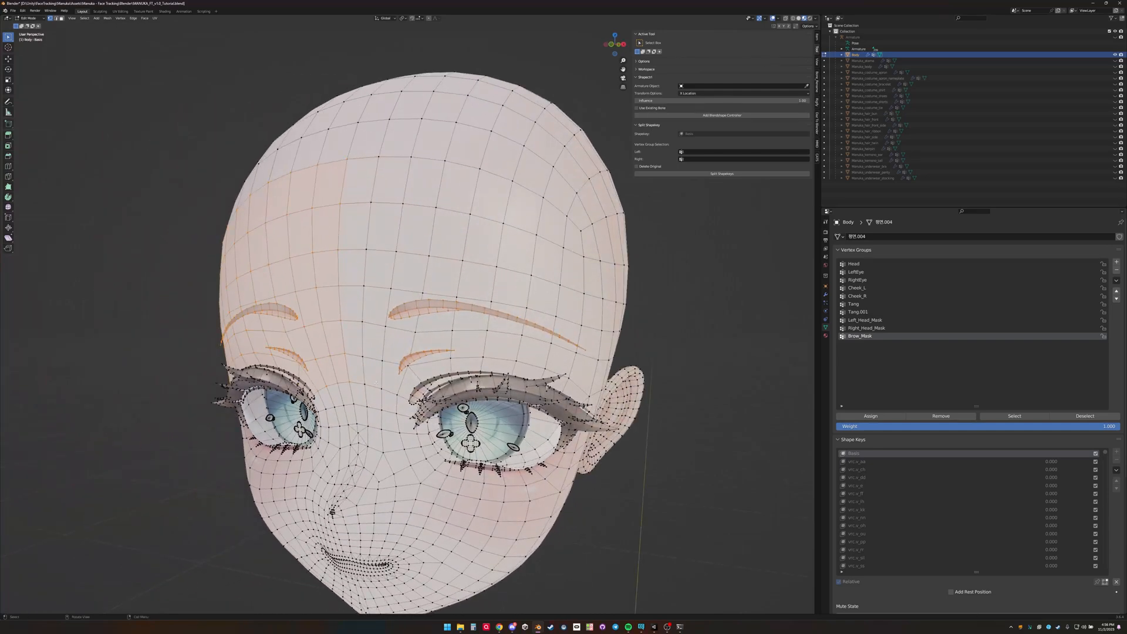
key("ctrl+shift+m")
left_click(23, 609)
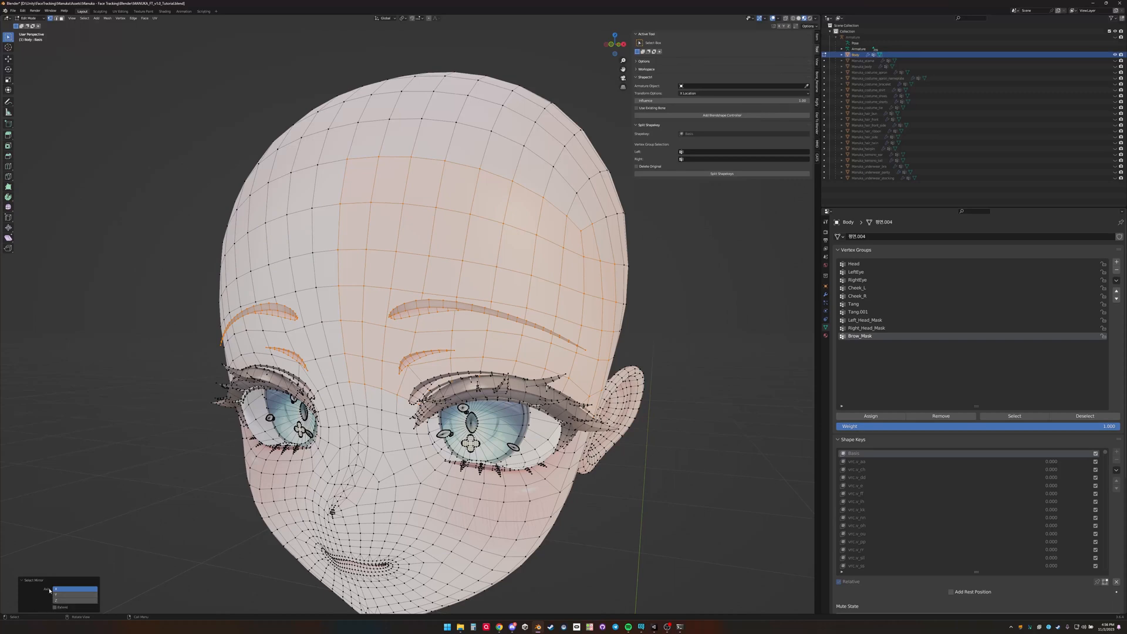
left_click(55, 607)
middle_click_drag(382, 456, 492, 452)
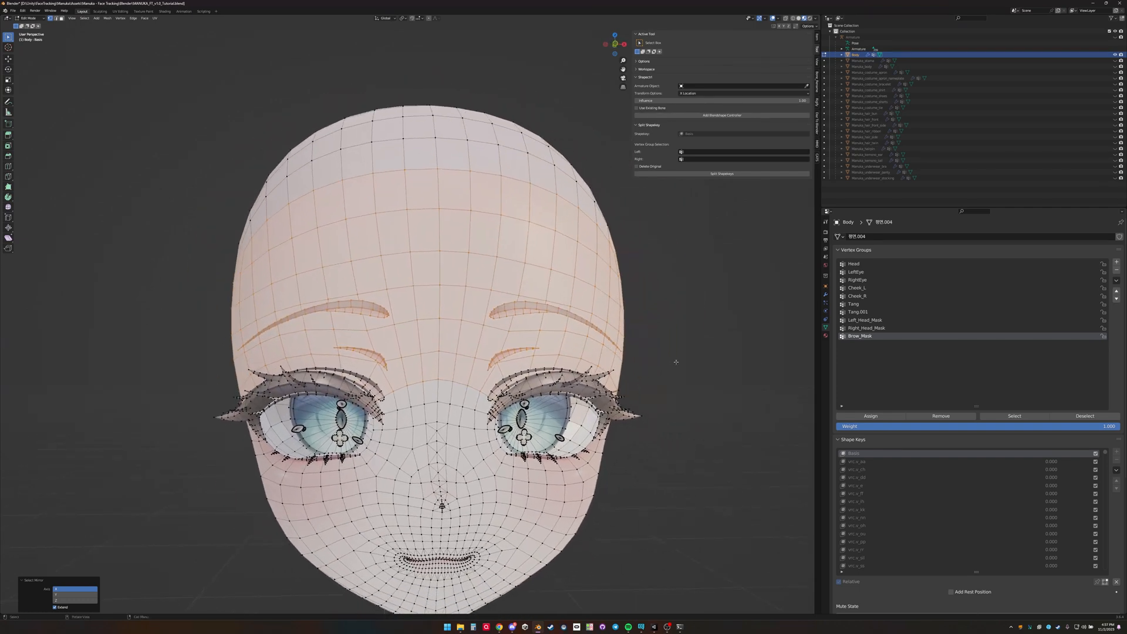
- Assign the selected forehead and brow vertices to the Brow_Mask group
left_click(880, 418)
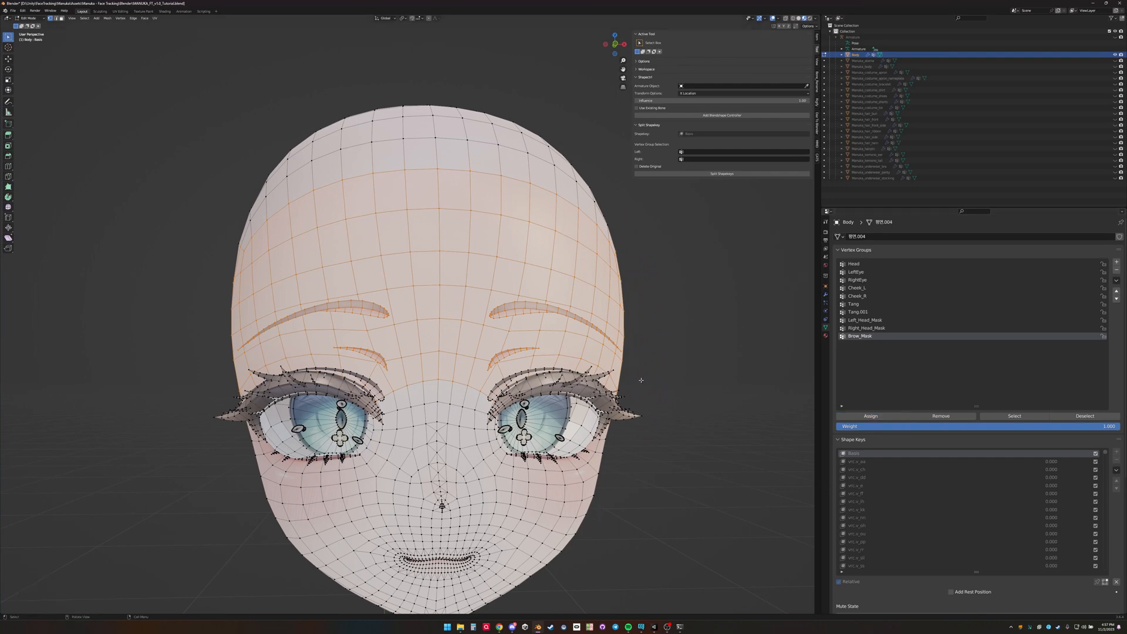
middle_click_drag(680, 434, 693, 407, "shift")
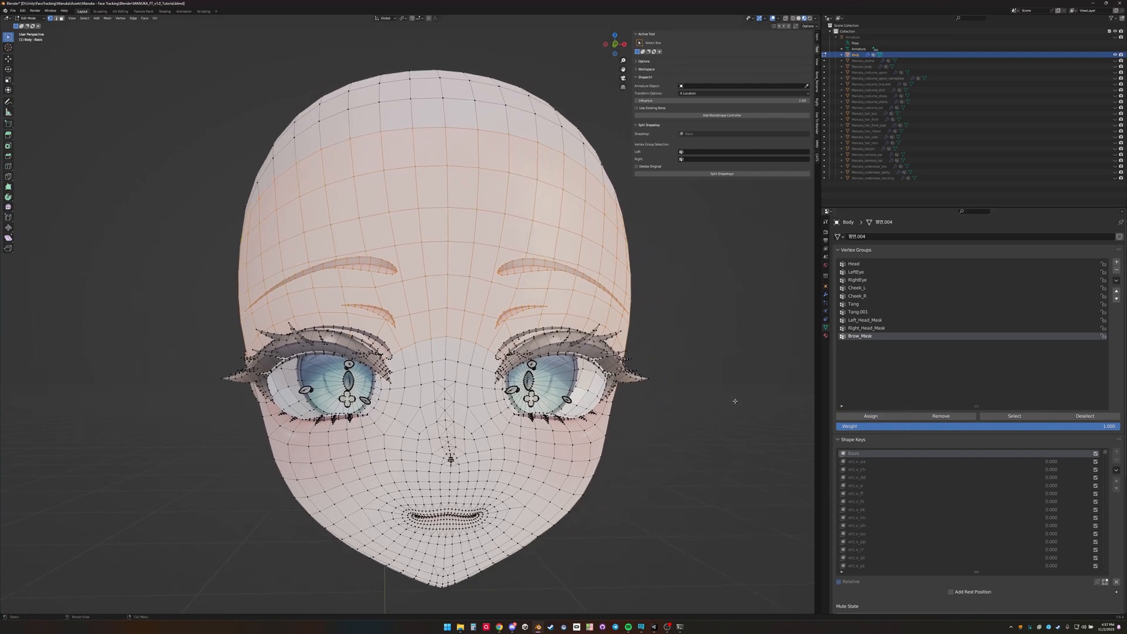
scroll(734, 406, "up", 3)
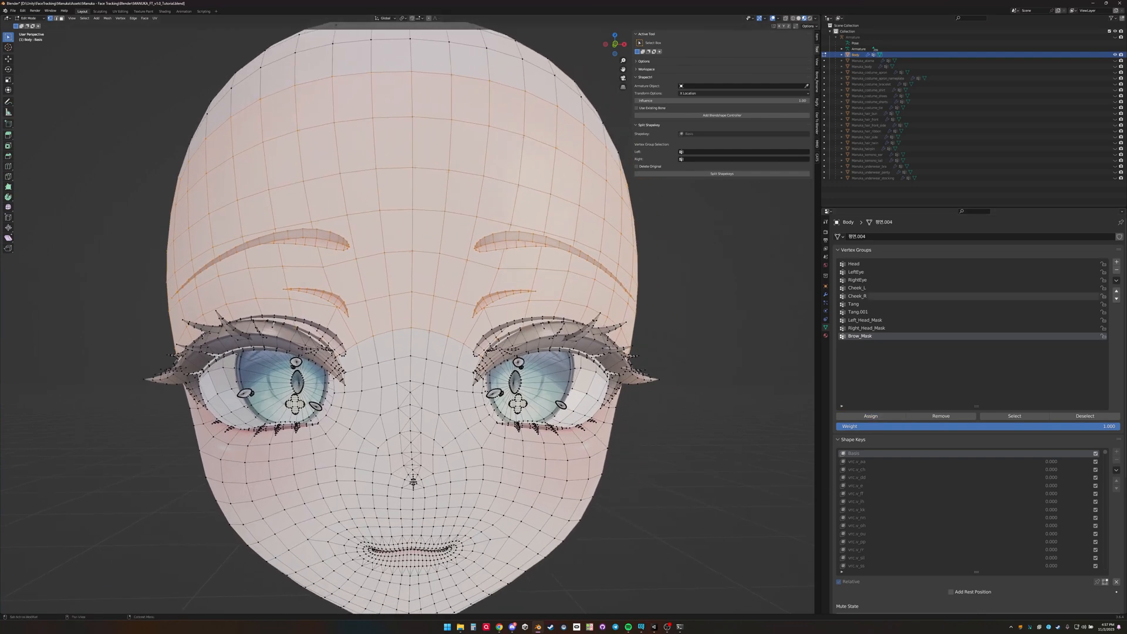
- Add a vertex group named Eye_Upper_Mask to the Body mesh and deselect everything
left_click(1116, 264)
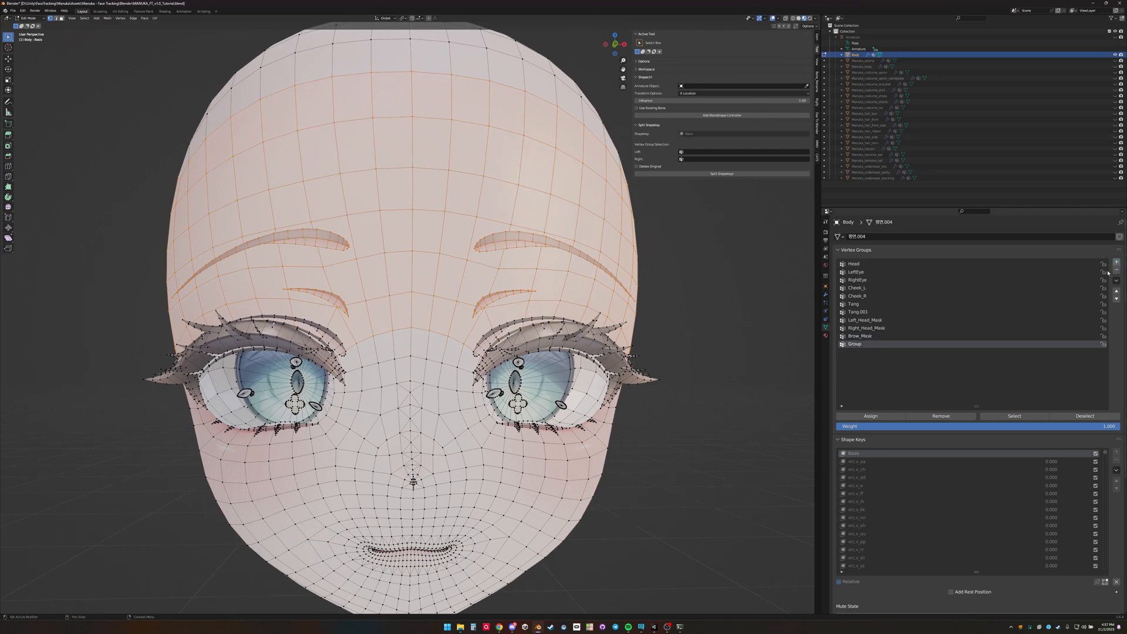
double_click(858, 345)
type("Eye_Upper_Mask")
key("alt+a")
- Select the linked geometry of the upper lash band and its attached lash spikes on the character's right eye
scroll(276, 373, "up", 2)
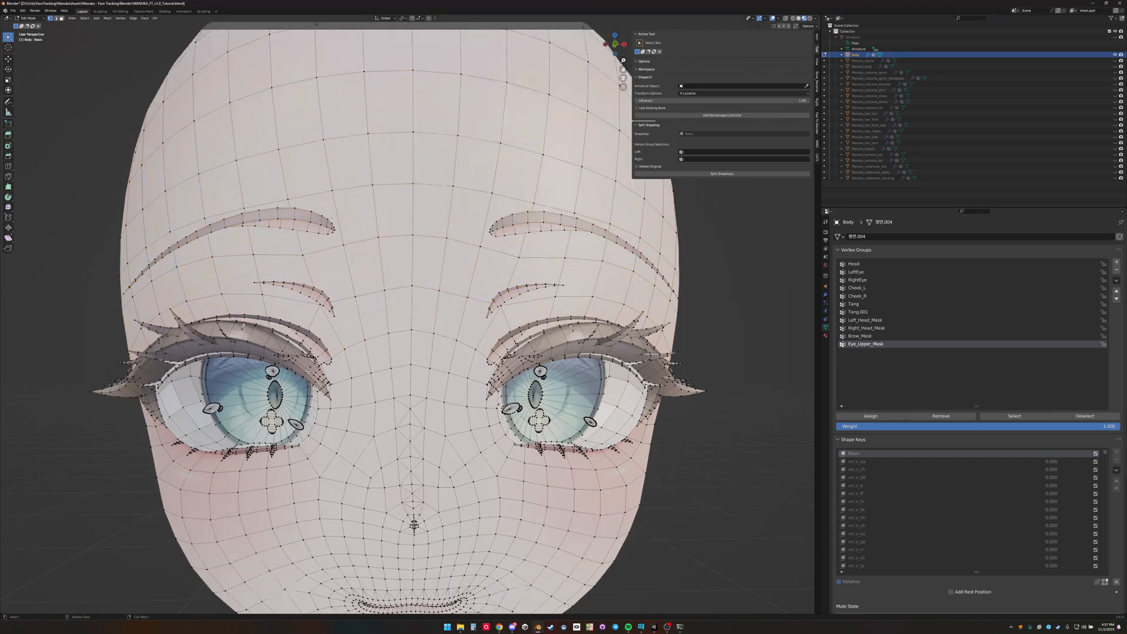
middle_click_drag(276, 373, 528, 363, "shift")
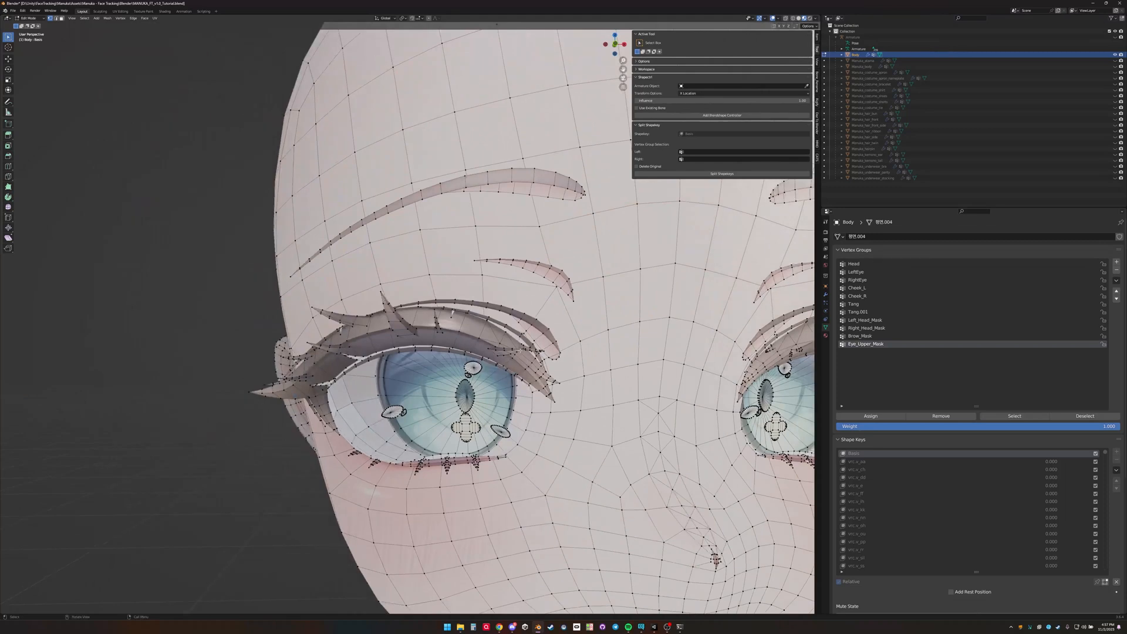
key("l")
key("l")
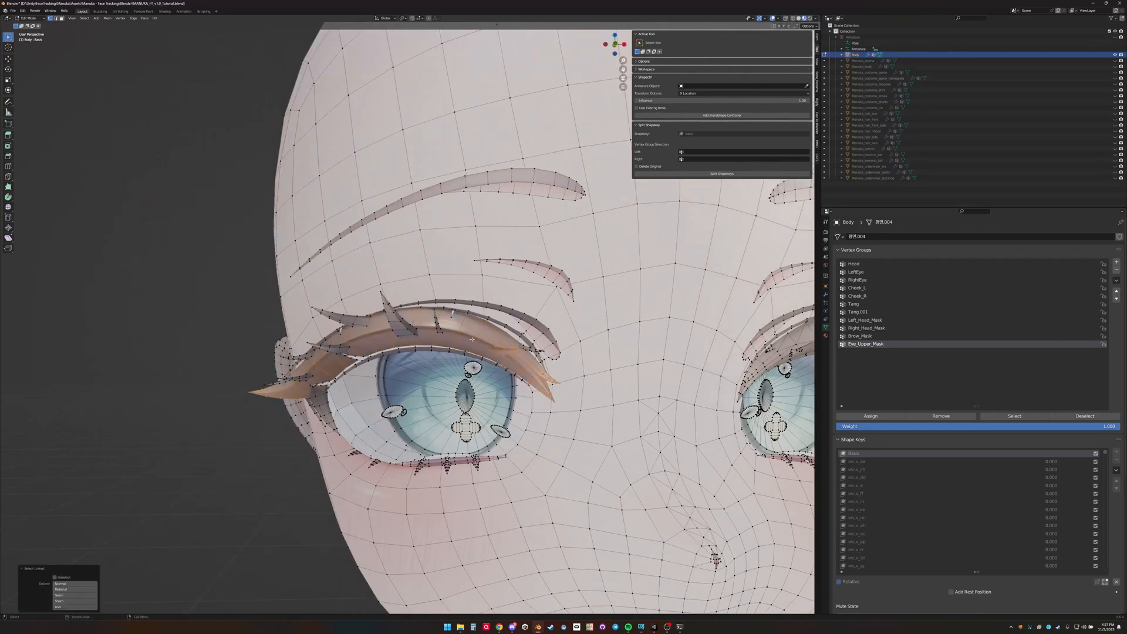
key("l")
middle_click_drag(311, 349, 297, 355)
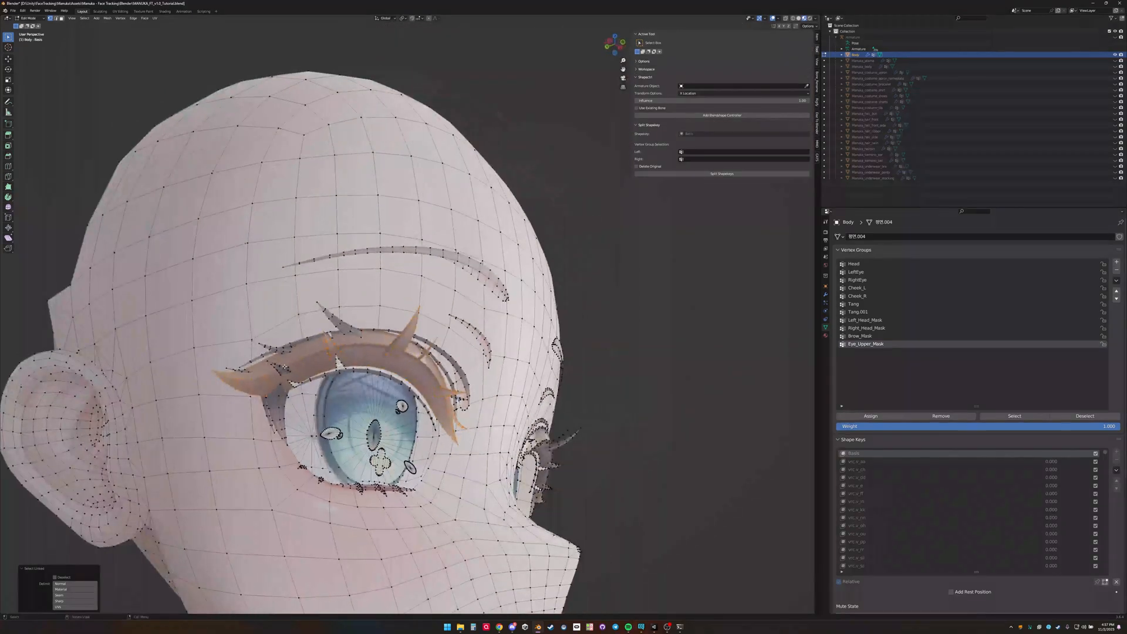
key("l")
- Add the remaining eyelid crease line and loose upper lash spikes of the character's right eye to the selection
middle_click_drag(307, 341, 376, 338)
scroll(458, 335, "up", 6)
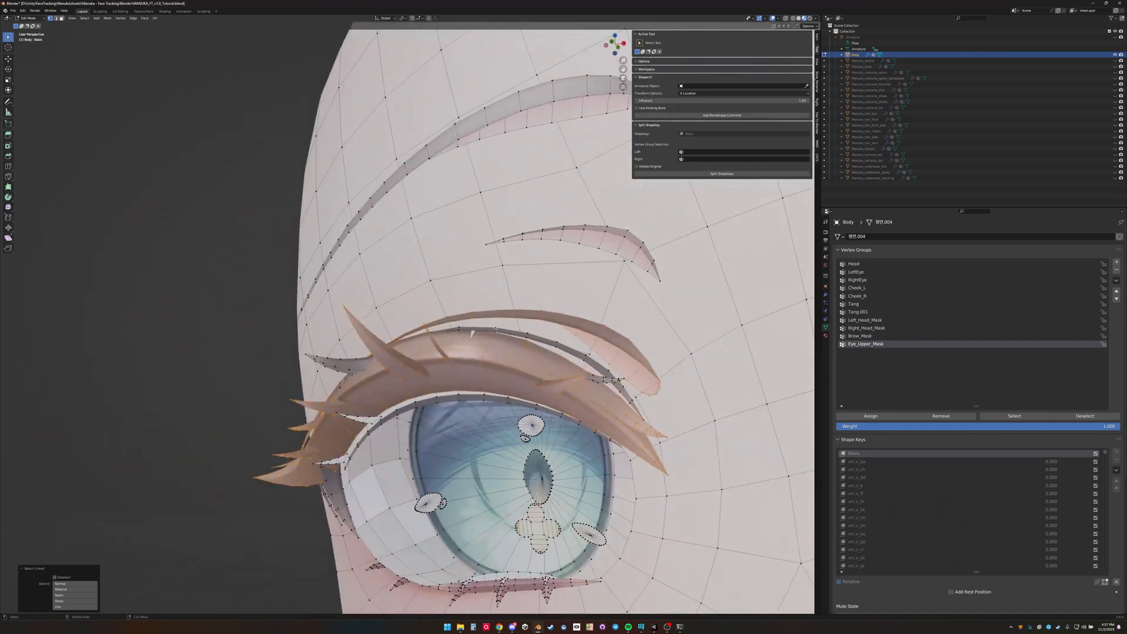
middle_click_drag(494, 329, 564, 420)
key("l")
middle_click_drag(594, 473, 622, 434)
middle_click_drag(488, 380, 377, 389)
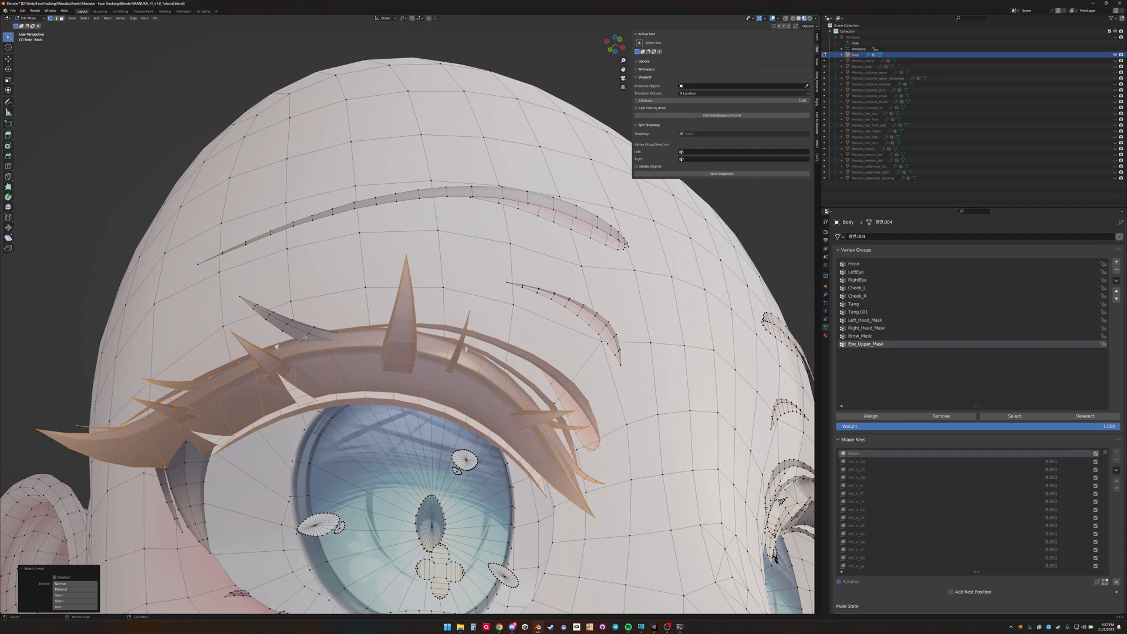
key("l")
scroll(304, 337, "down", 3)
middle_click_drag(312, 385, 336, 396)
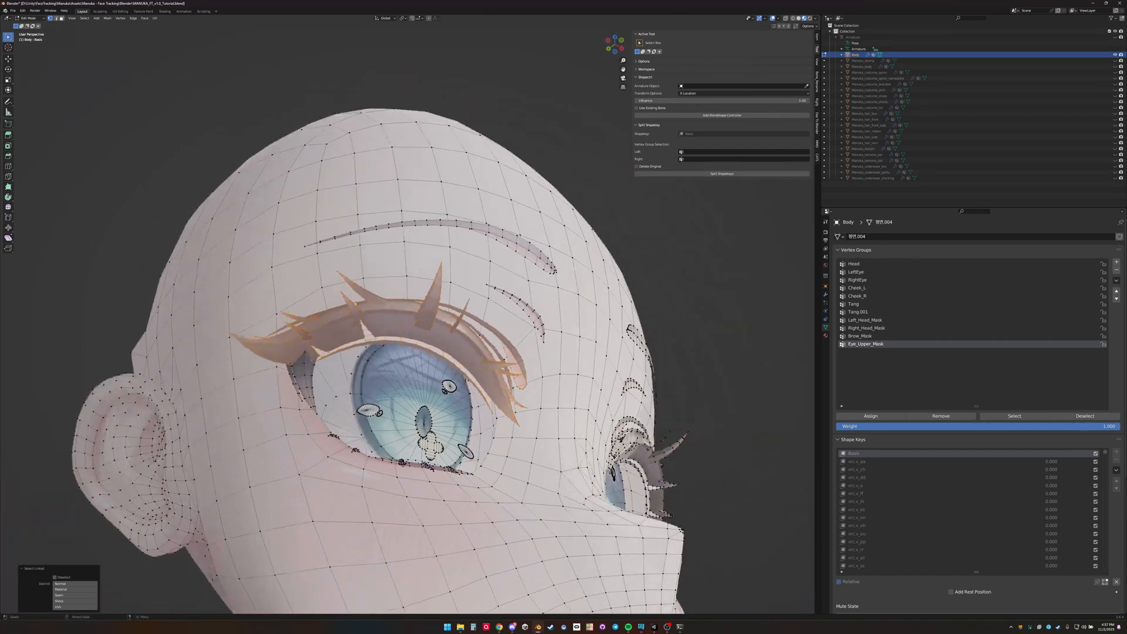
scroll(255, 395, "up", 2)
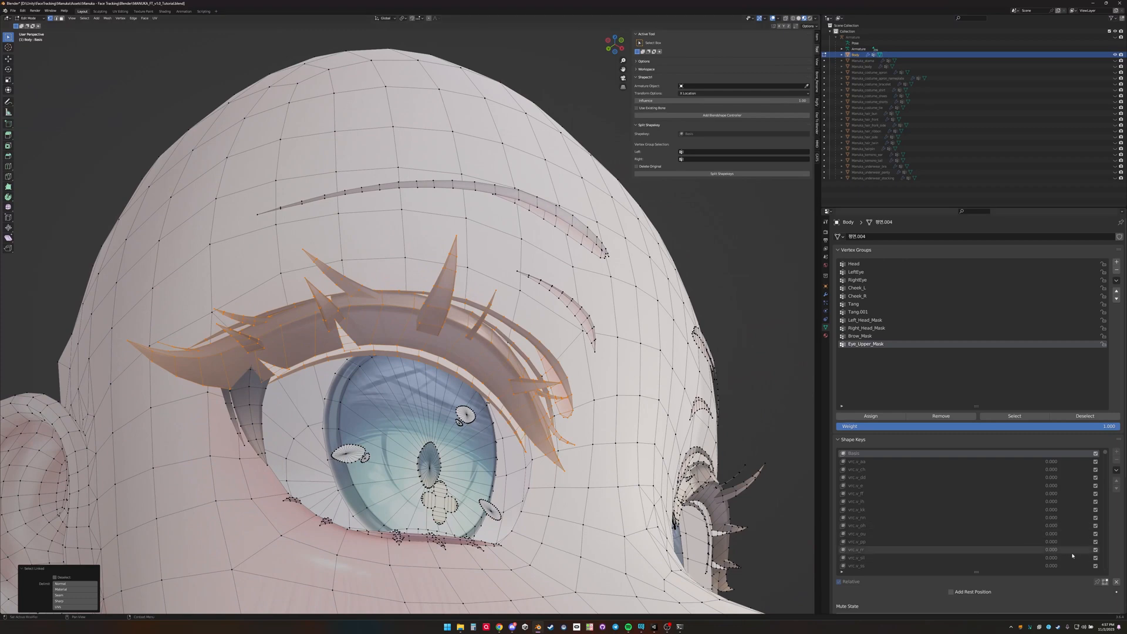
- Enable Shape Key Edit Mode for the Body mesh and make eye_close the active shape key
scroll(1111, 516, "down", 2)
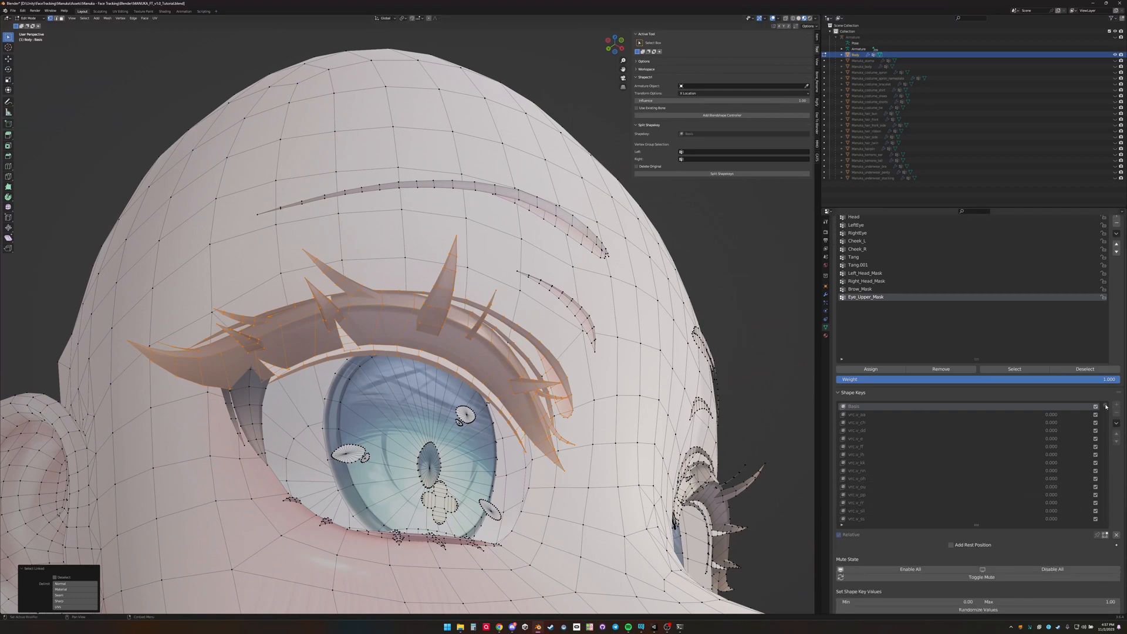
scroll(1022, 493, "down", 5)
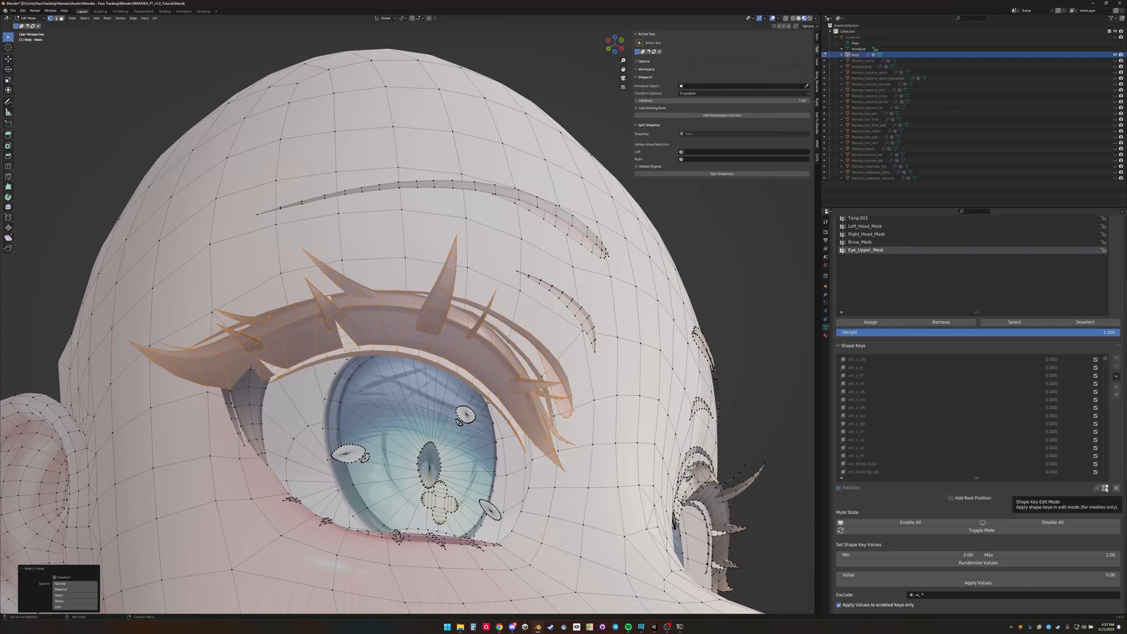
left_click(1105, 488)
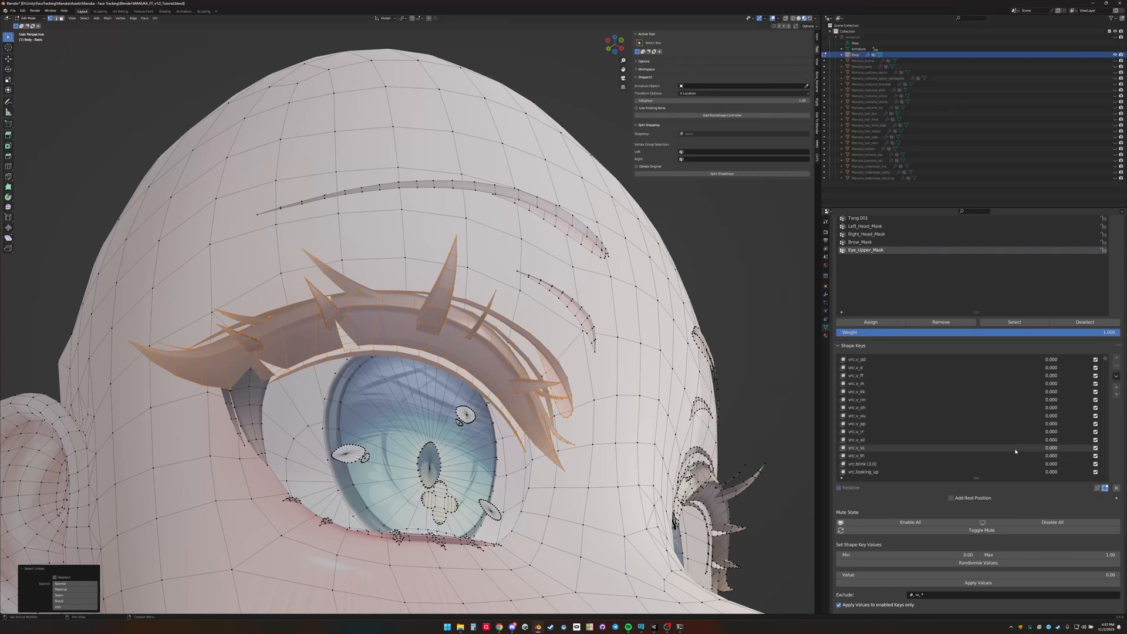
scroll(980, 435, "down", 9)
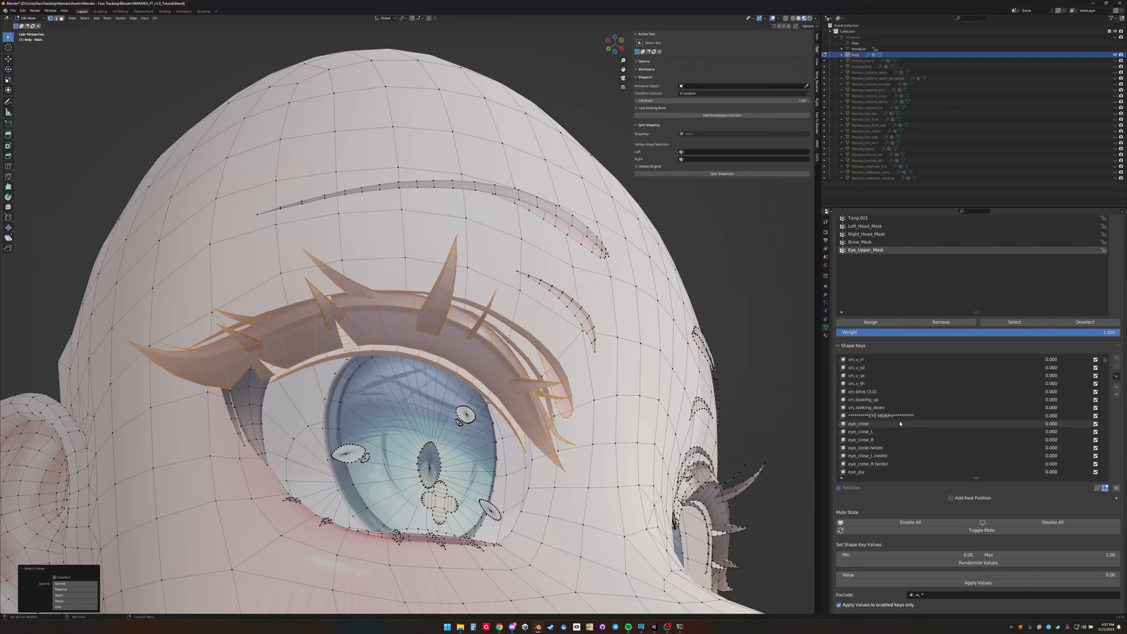
left_click(900, 423)
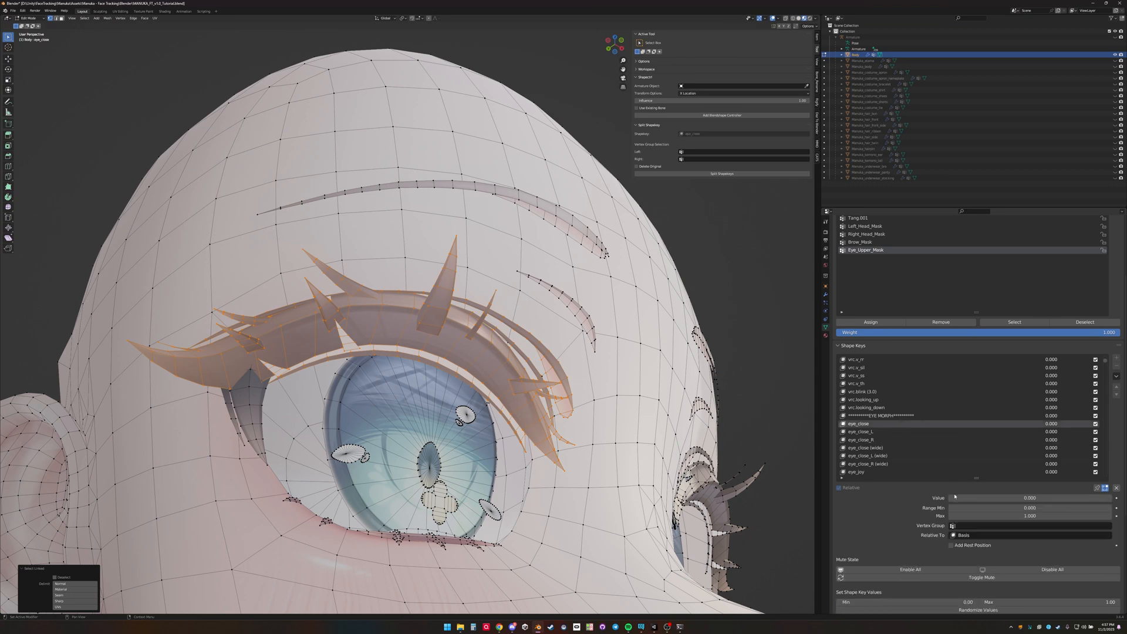
- Preview the eye_close shape key, add the outer-corner lash piece to the selection and return the key's value to 0
left_click_drag(998, 498, 1097, 497)
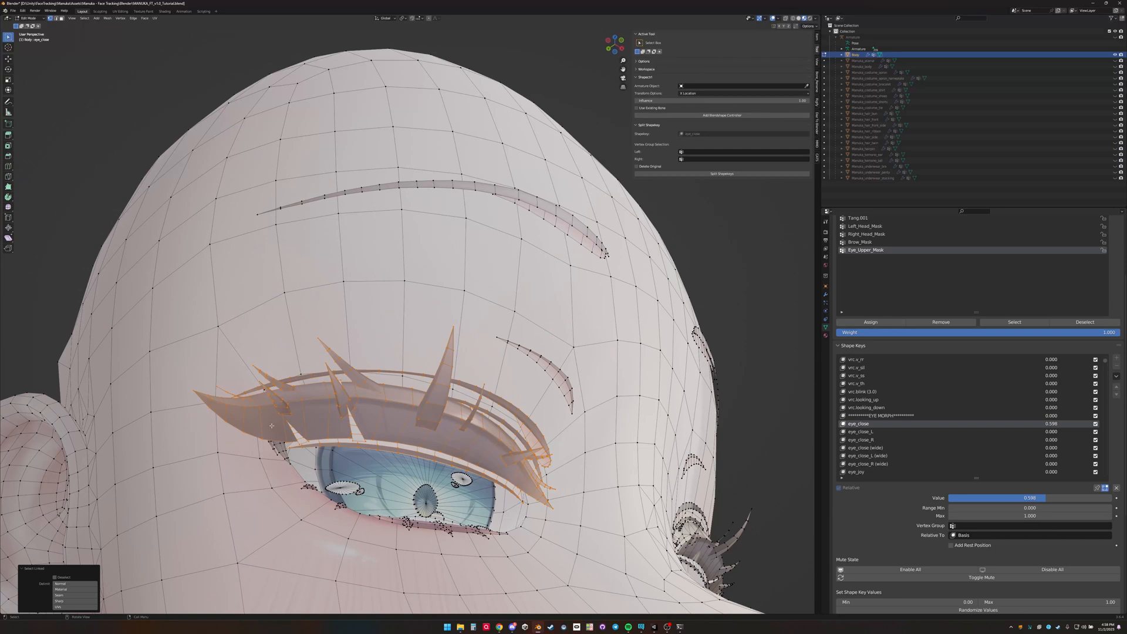
left_click_drag(1039, 498, 948, 498)
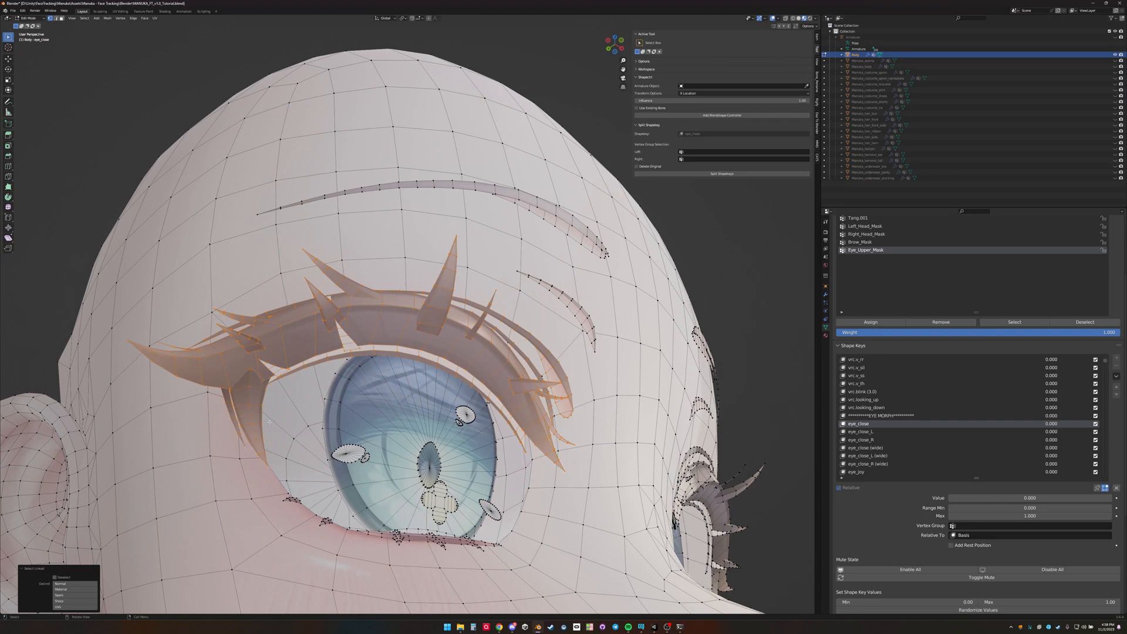
- Mirror the upper lash selection across the X axis with Extend enabled to include the other eye
middle_click_drag(269, 422, 227, 423)
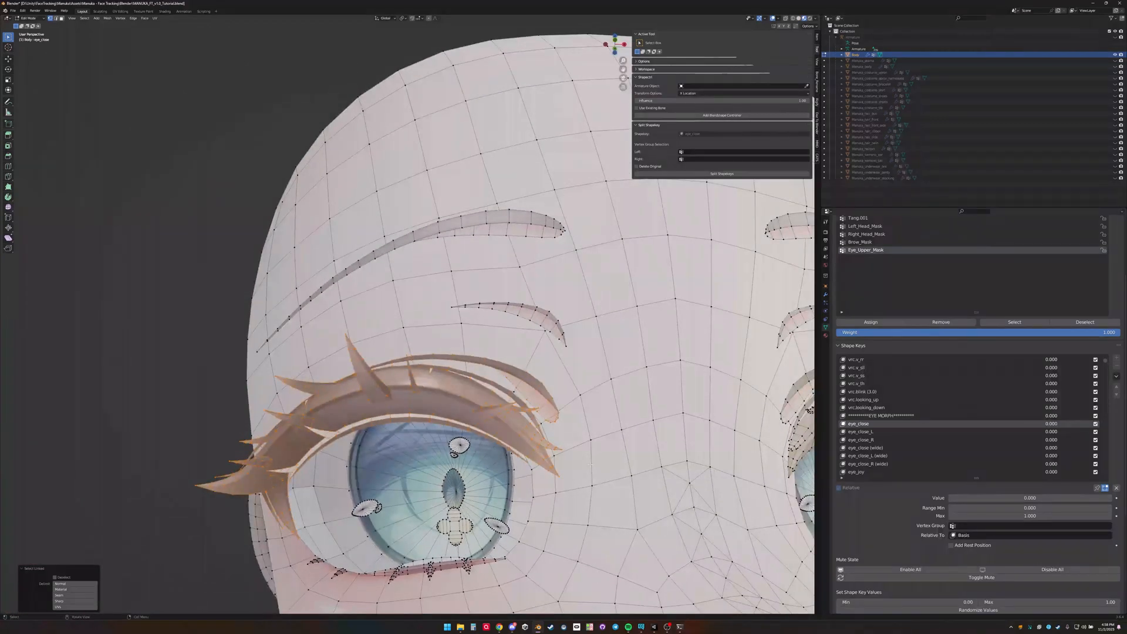
middle_click_drag(590, 464, 546, 452)
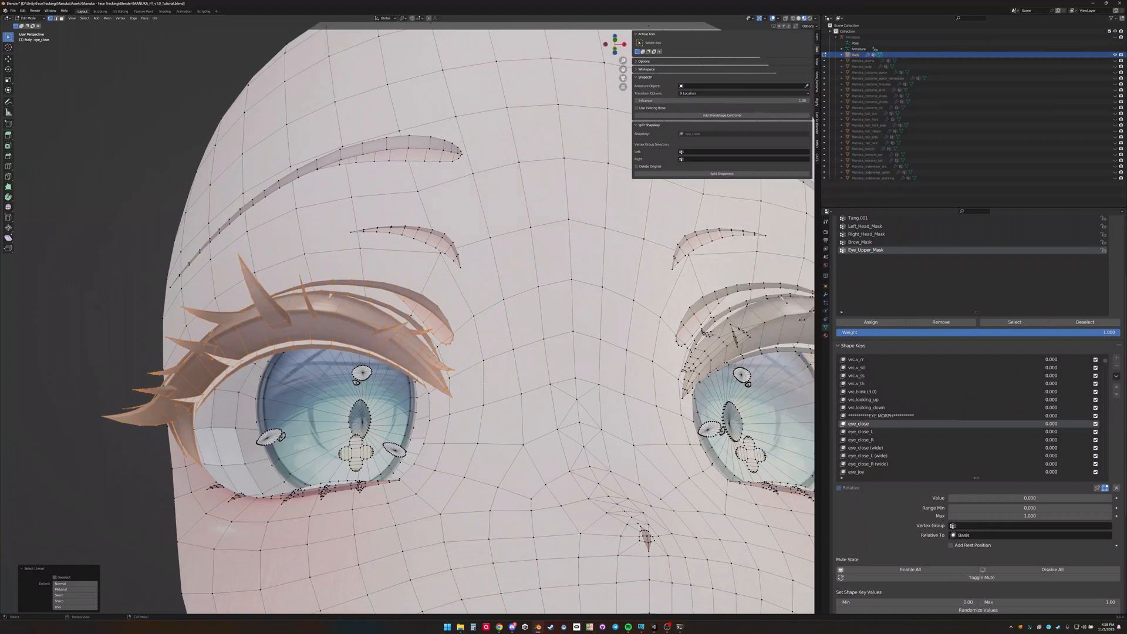
key("shift+ctrl+m")
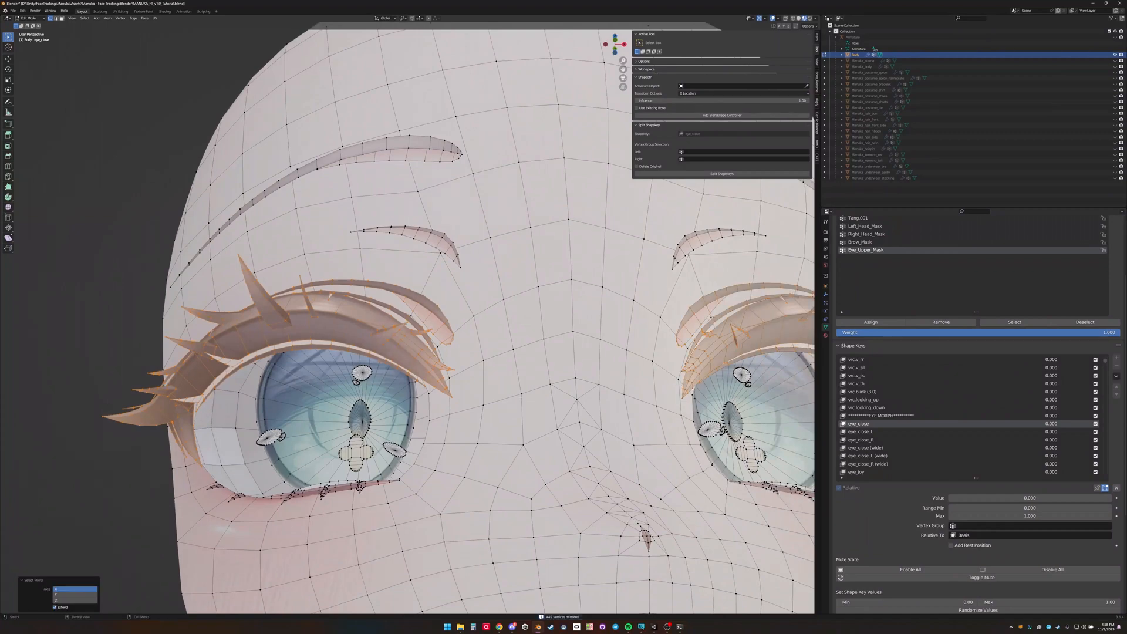
- Assign the mirrored upper lash and crease selection to the Eye_Upper_Mask vertex group and hide those vertices
middle_click_drag(487, 418, 455, 419)
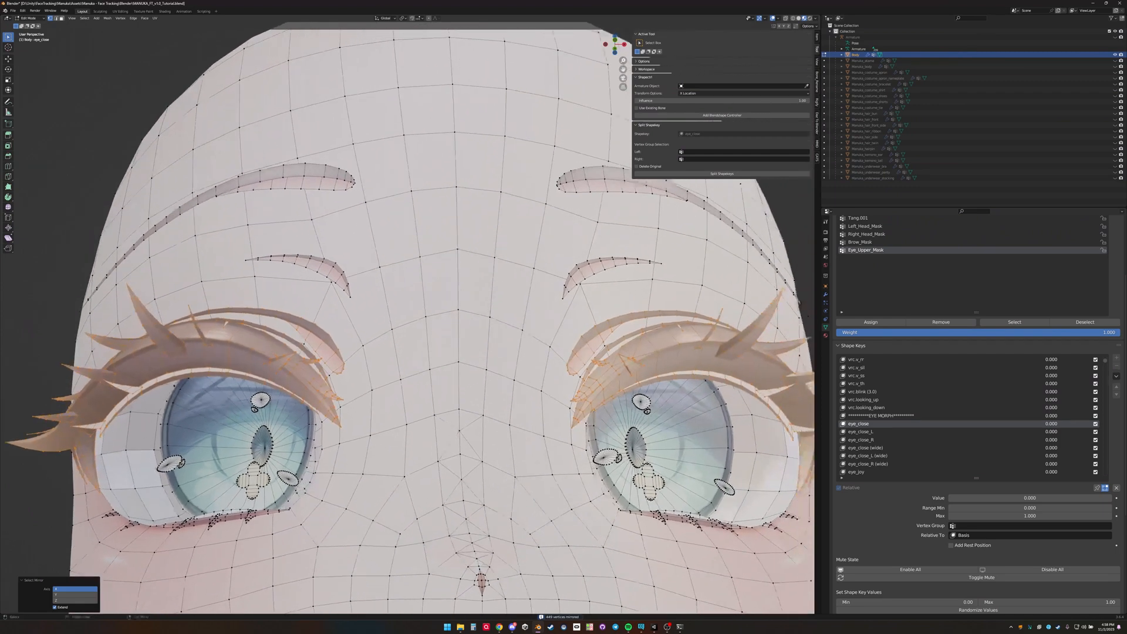
left_click(873, 324)
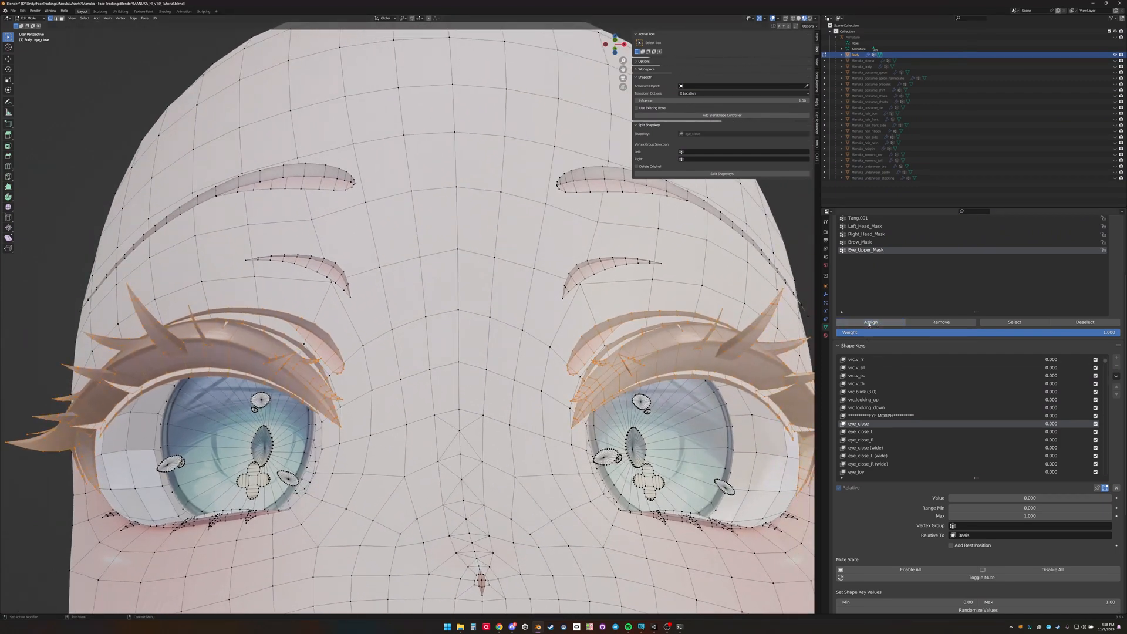
key("h")
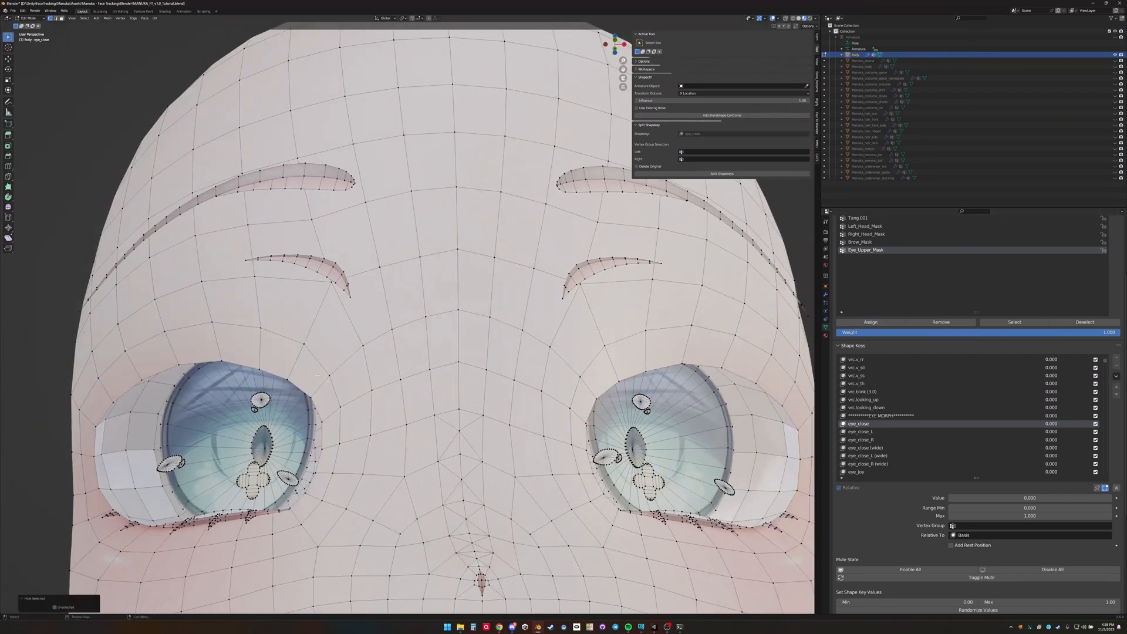
- Circle-select the skin vertices along the upper lid of the character's right eye and grow the selection outward
middle_click_drag(354, 393, 468, 360)
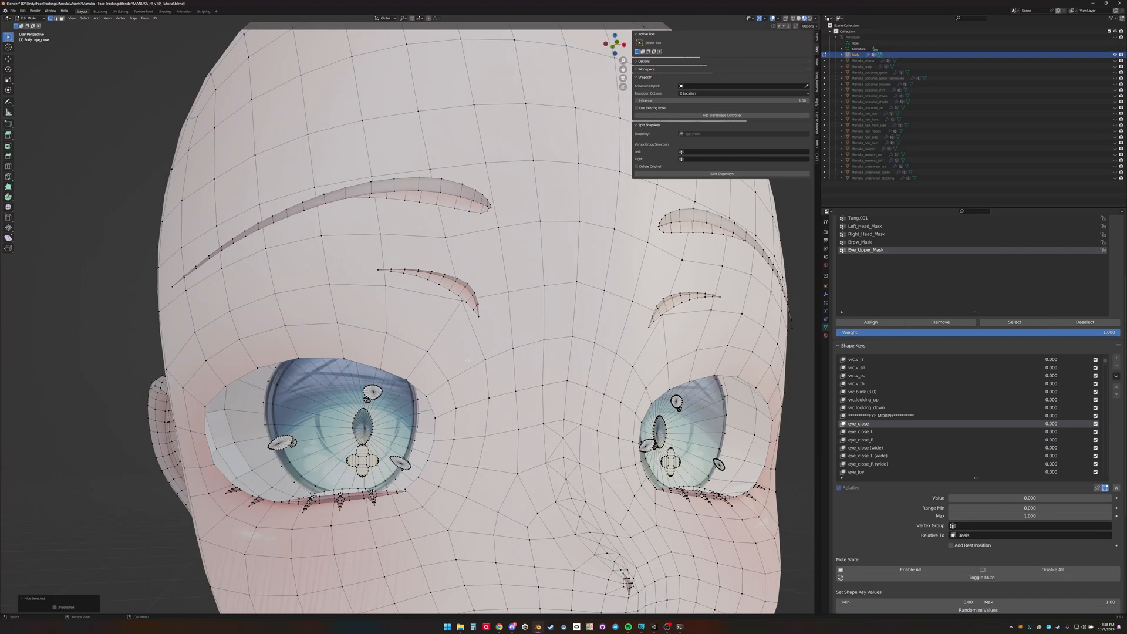
middle_click_drag(226, 336, 177, 378)
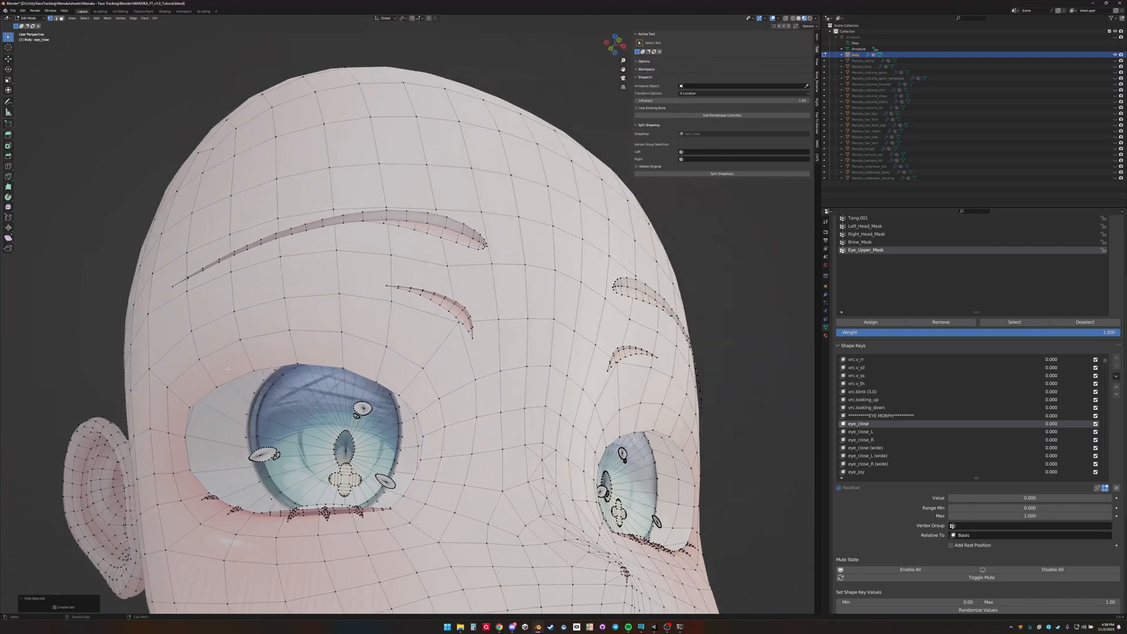
key("c")
key("Escape")
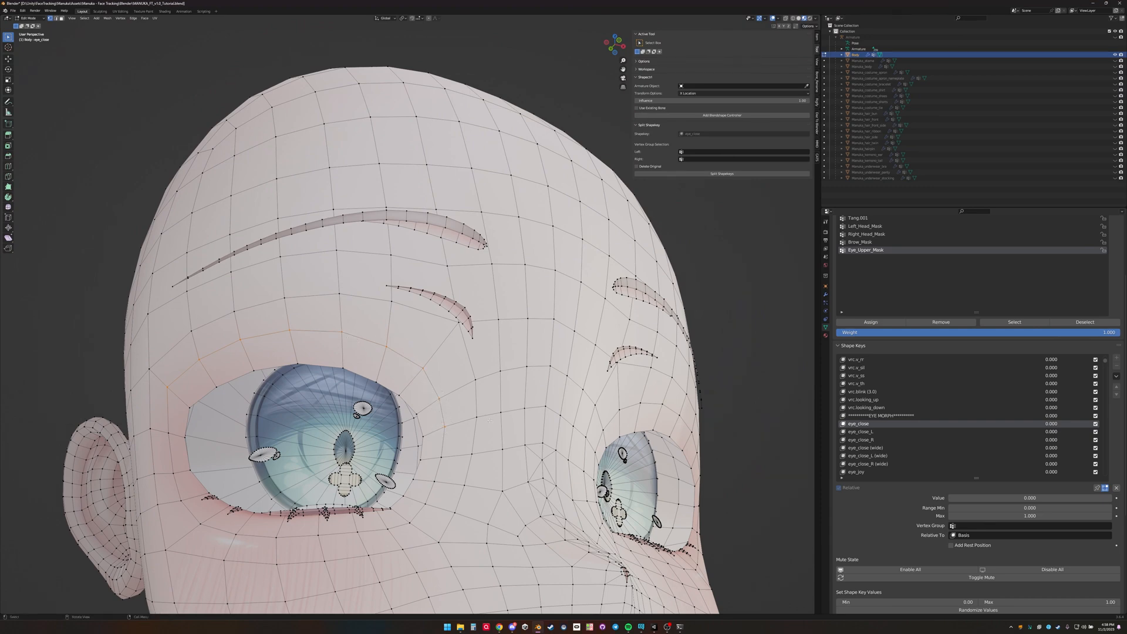
middle_click_drag(490, 420, 502, 417)
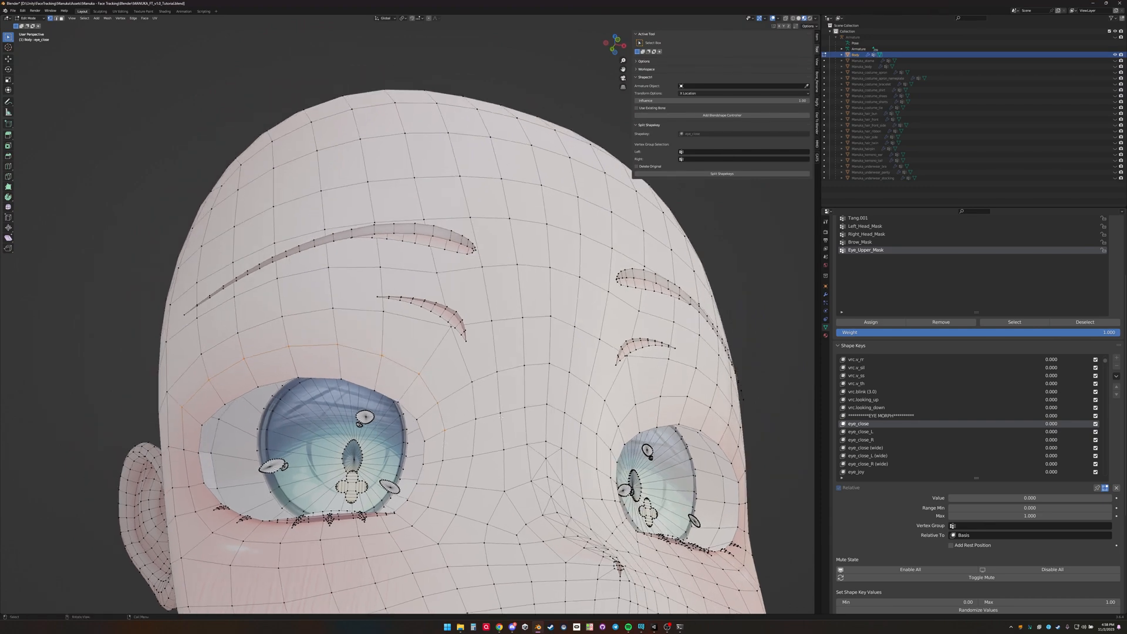
key("ctrl+KP_Add")
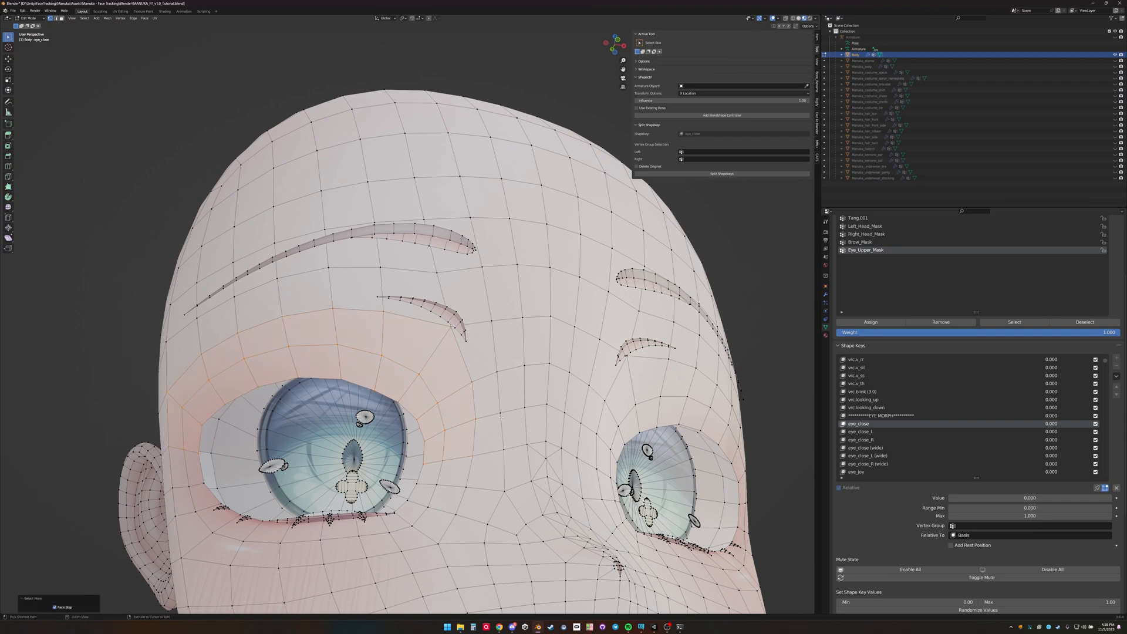
- Extend the right-eye lid selection around the socket and grow it two more times, up past the eyebrow
middle_click_drag(500, 416, 303, 304)
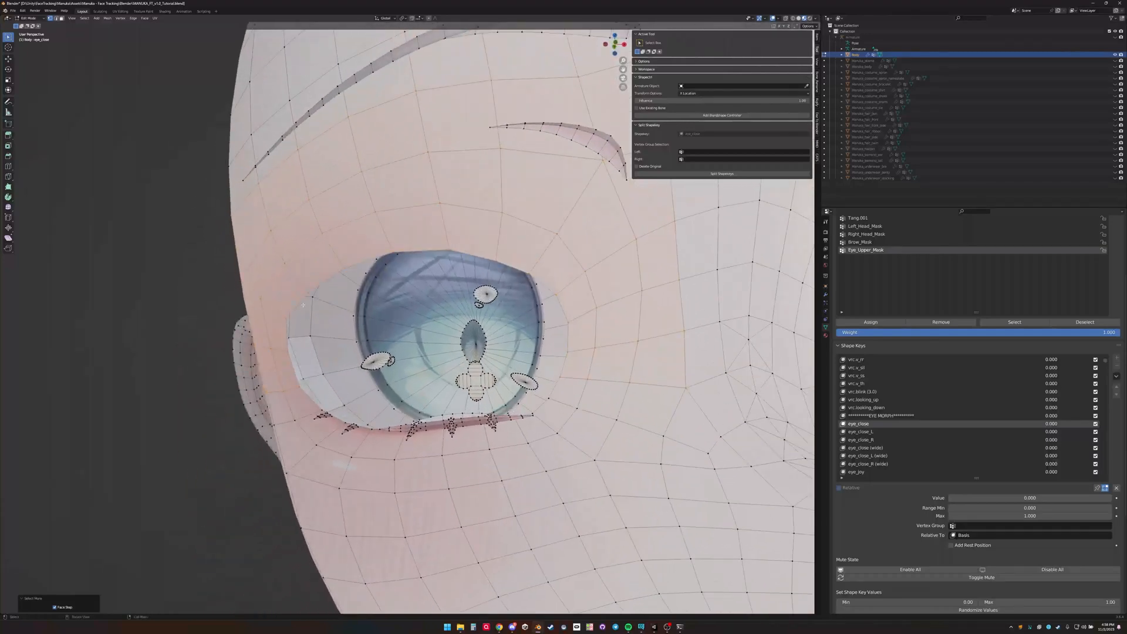
scroll(320, 346, "down", 3)
middle_click_drag(319, 347, 298, 382)
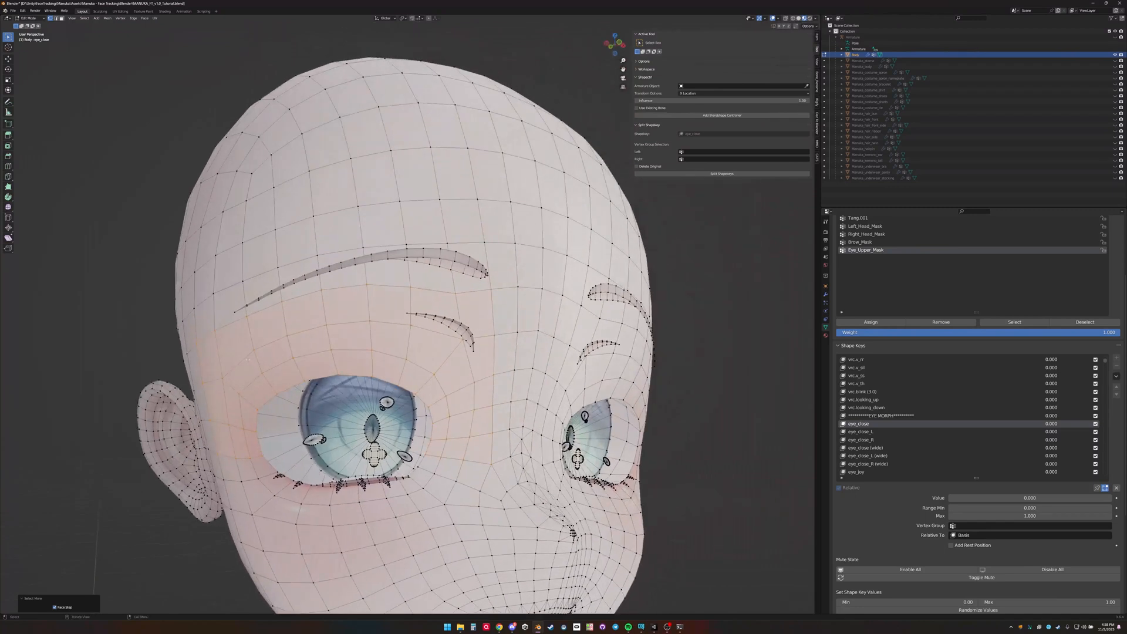
key("c")
key("Escape")
key("ctrl+KP_Add")
key("ctrl+KP_Add")
scroll(481, 458, "up", 2)
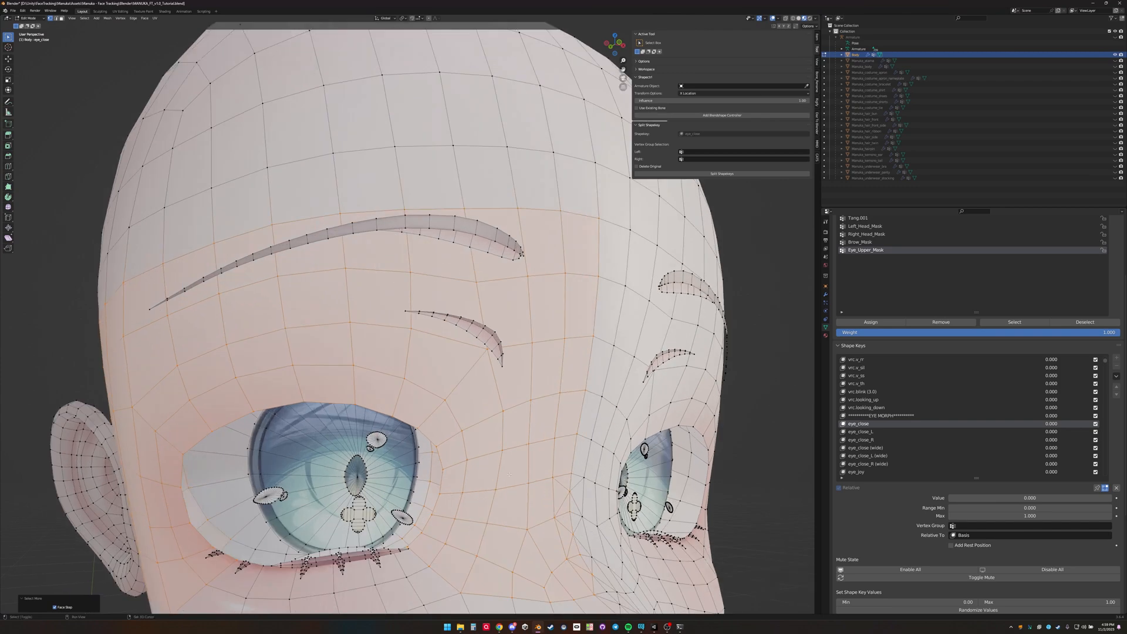
- Preview the eye_close shape key and deselect the vertices beside the nose and below the inner corner of the right eye
middle_click_drag(481, 458, 446, 287, "shift")
scroll(446, 288, "up", 2)
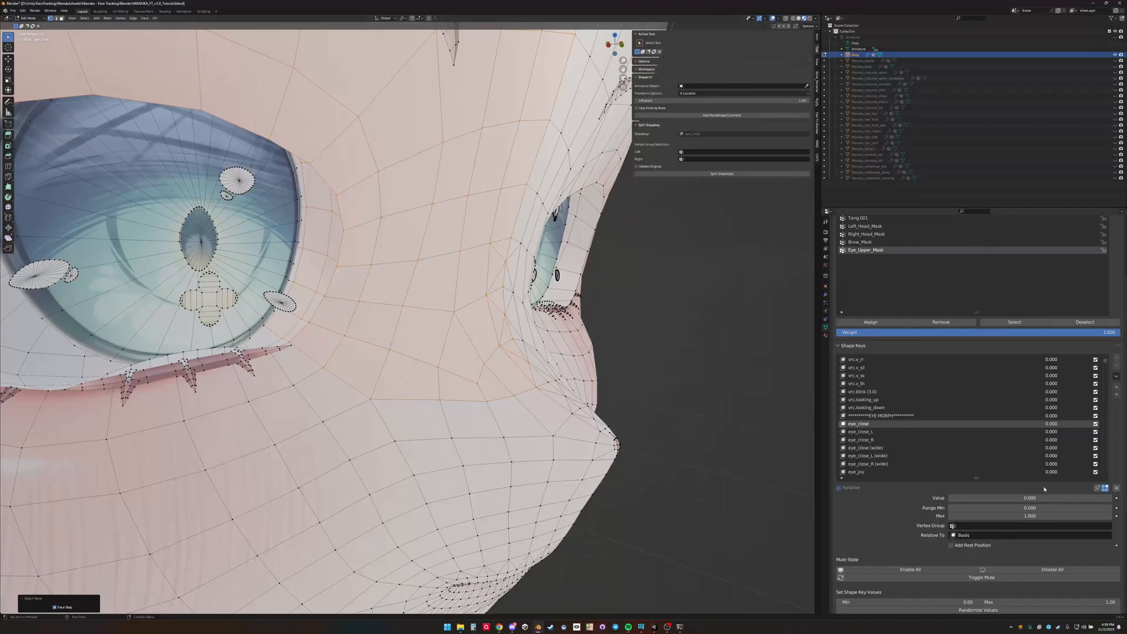
mouse_move(966, 496)
left_mouse_down()
mouse_move(1081, 496)
mouse_move(946, 497)
left_mouse_up()
middle_click_drag(330, 297, 311, 335)
key("c")
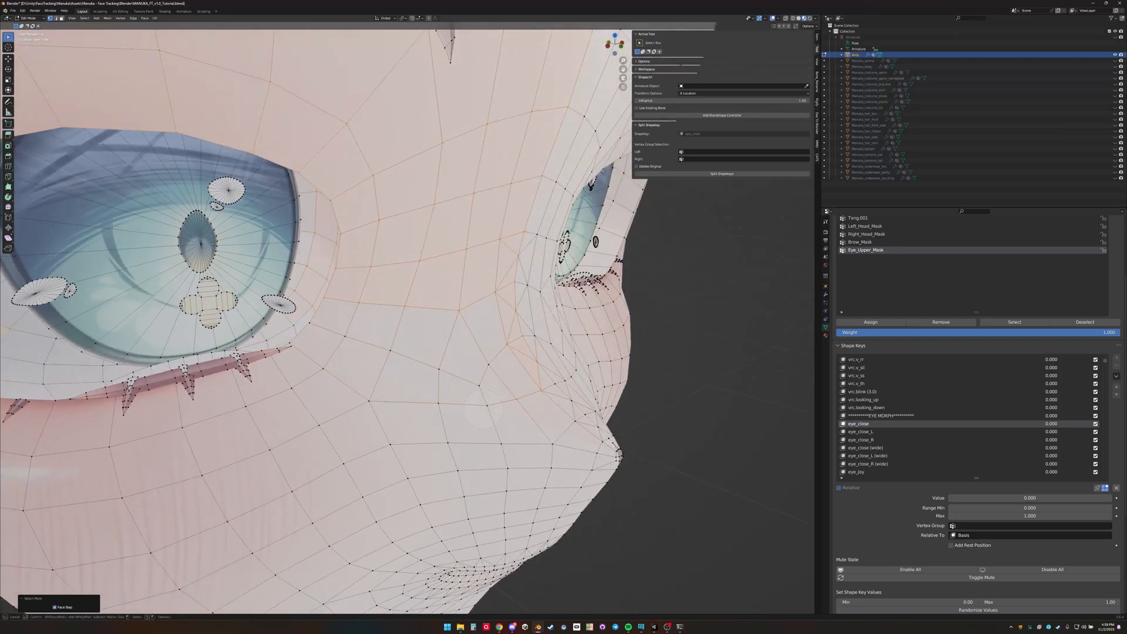
key("Escape")
scroll(515, 324, "up", 2)
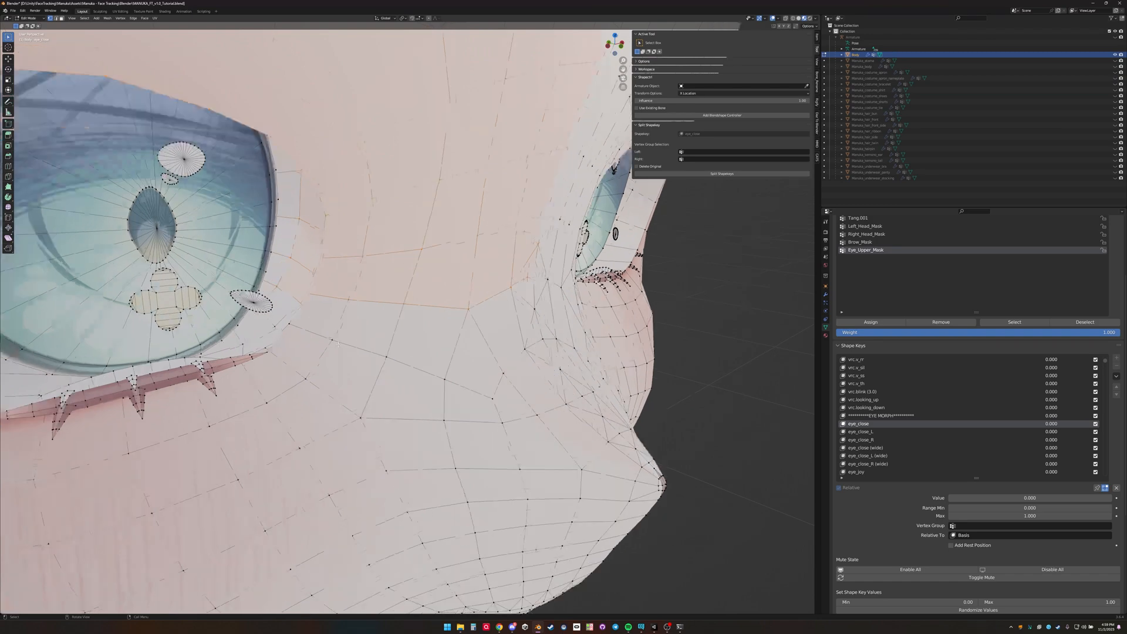
mouse_move(514, 324)
middle_mouse_down()
mouse_move(492, 326)
mouse_move(509, 340)
mouse_move(502, 333)
middle_mouse_up()
key("c")
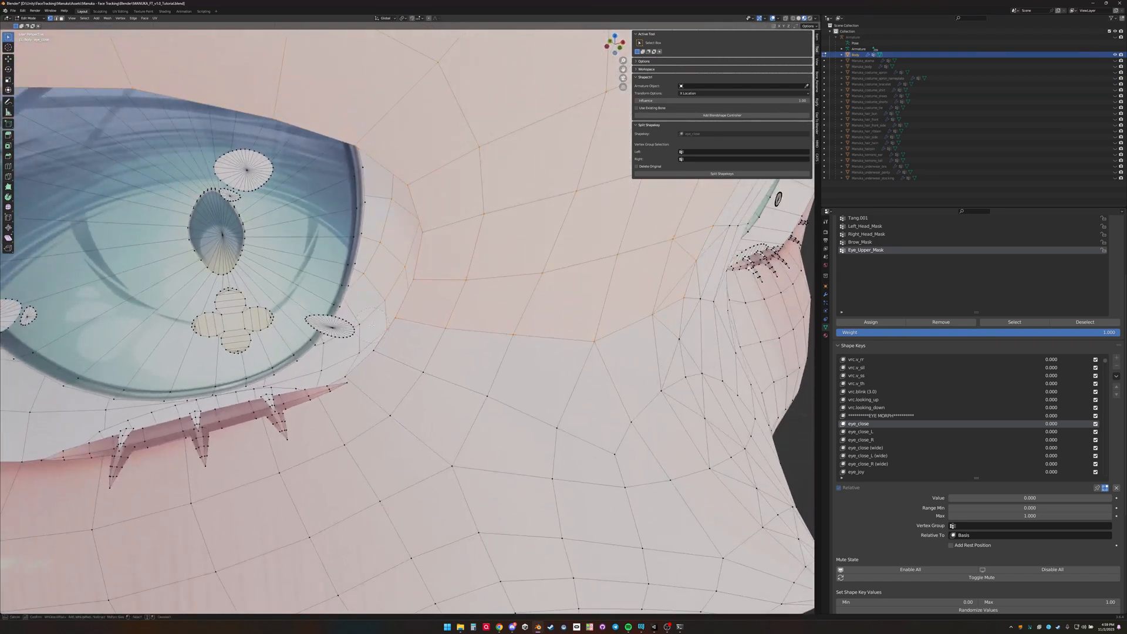
scroll(358, 290, "up", 2)
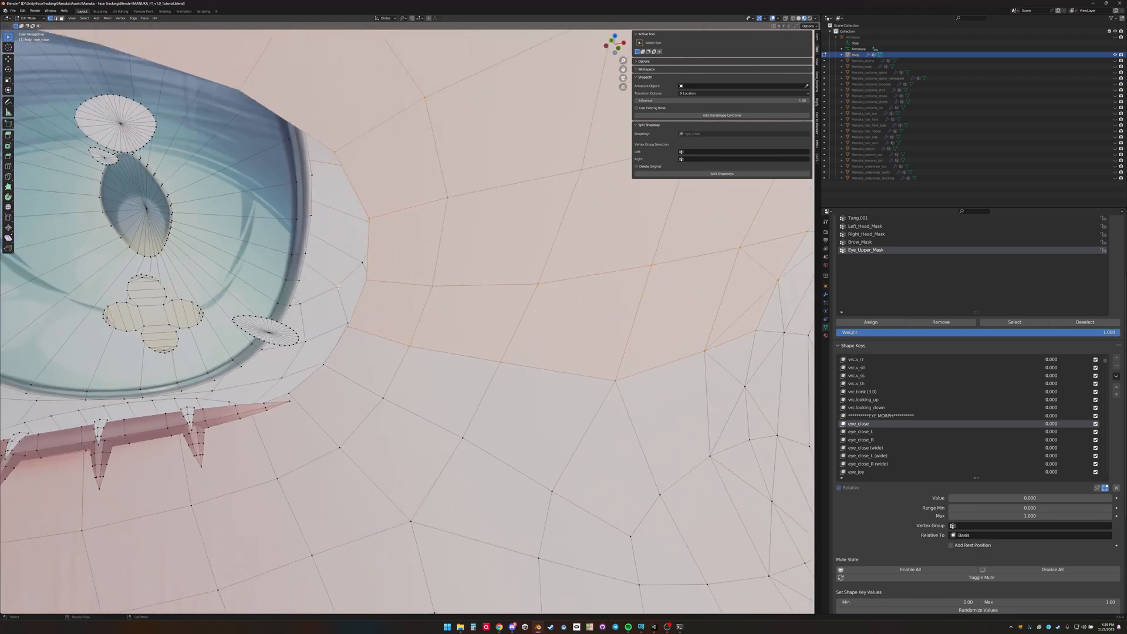
key("Escape")
- Preview eye_close again and deselect the cheek vertices below the outer corner of the character's right eye
scroll(358, 288, "down", 6)
middle_click_drag(399, 287, 491, 282)
scroll(458, 329, "up", 2)
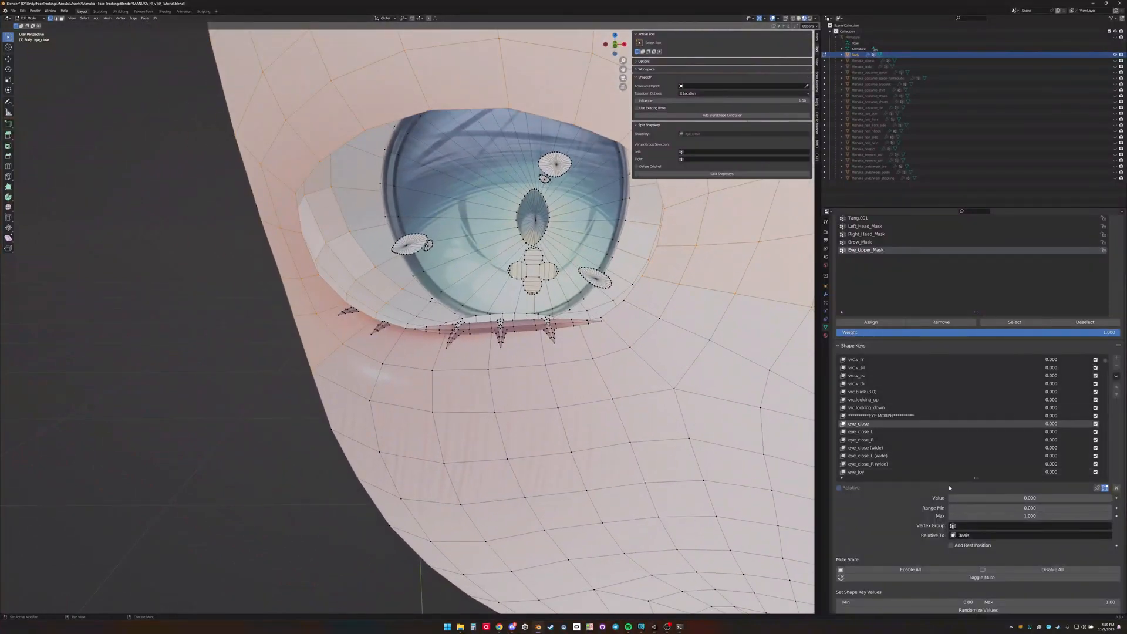
mouse_move(953, 498)
left_mouse_down()
mouse_move(986, 497)
mouse_move(949, 497)
left_mouse_up()
key("v")
key("c")
middle_click_drag(414, 282, 437, 286)
key("c")
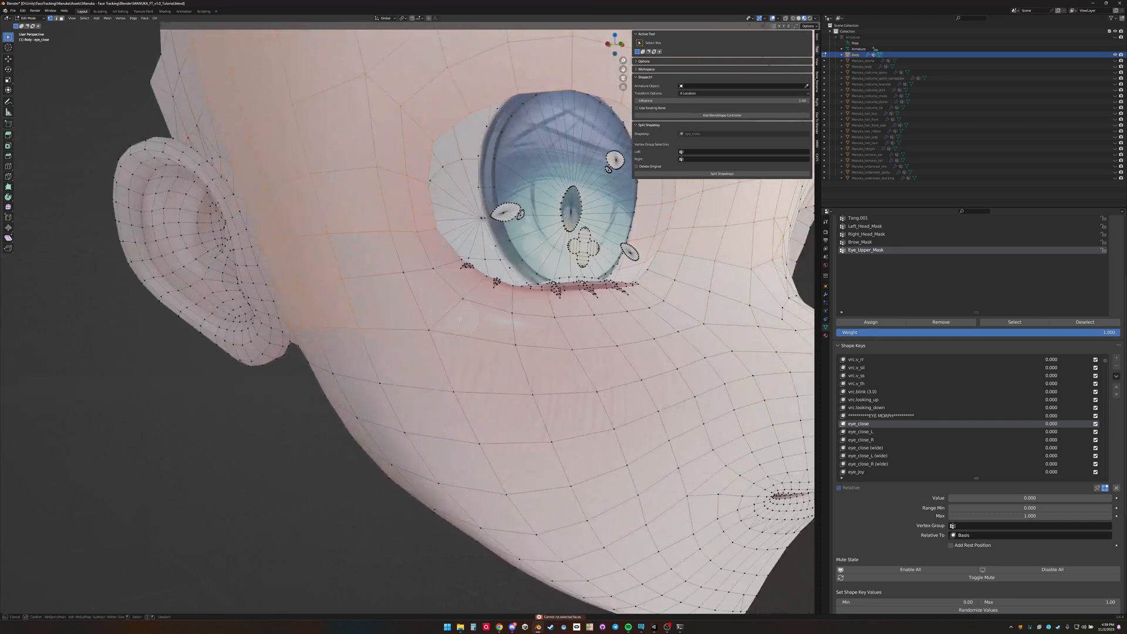
- Trim the right-eye lid selection at the temple, nose bridge and forehead so its upper edge stays below the eyebrow
middle_click_drag(304, 322, 331, 202)
key("c")
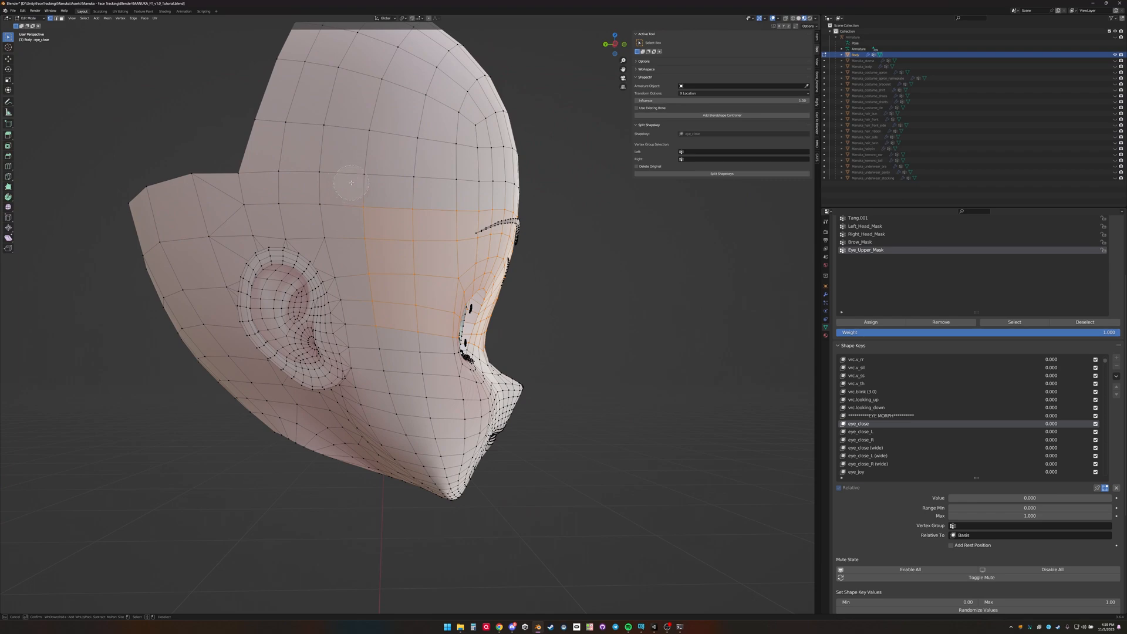
key("Escape")
middle_click_drag(371, 331, 191, 335)
middle_click_drag(386, 351, 415, 341)
key("c")
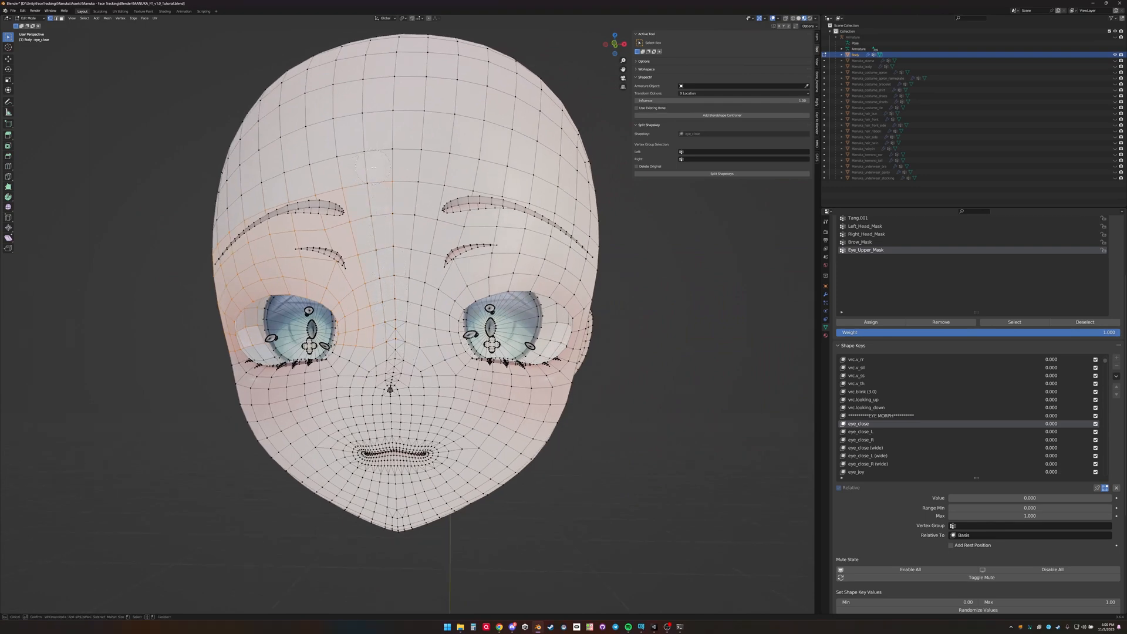
middle_click_drag(389, 174, 268, 256)
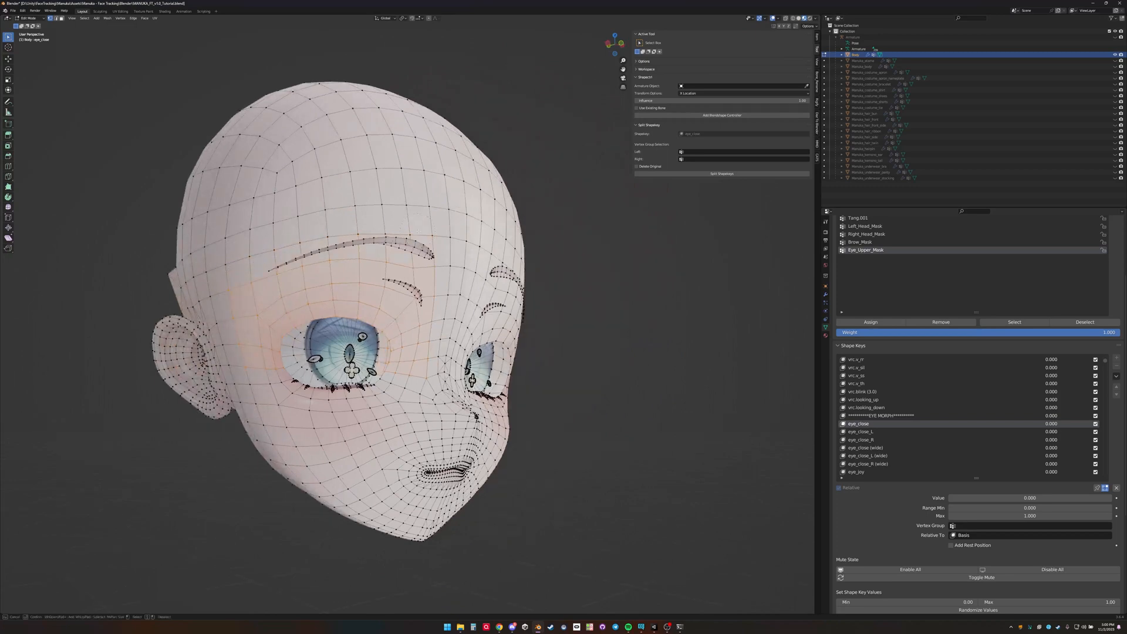
key("Escape")
middle_click_drag(468, 283, 418, 339)
key("c")
key("Escape")
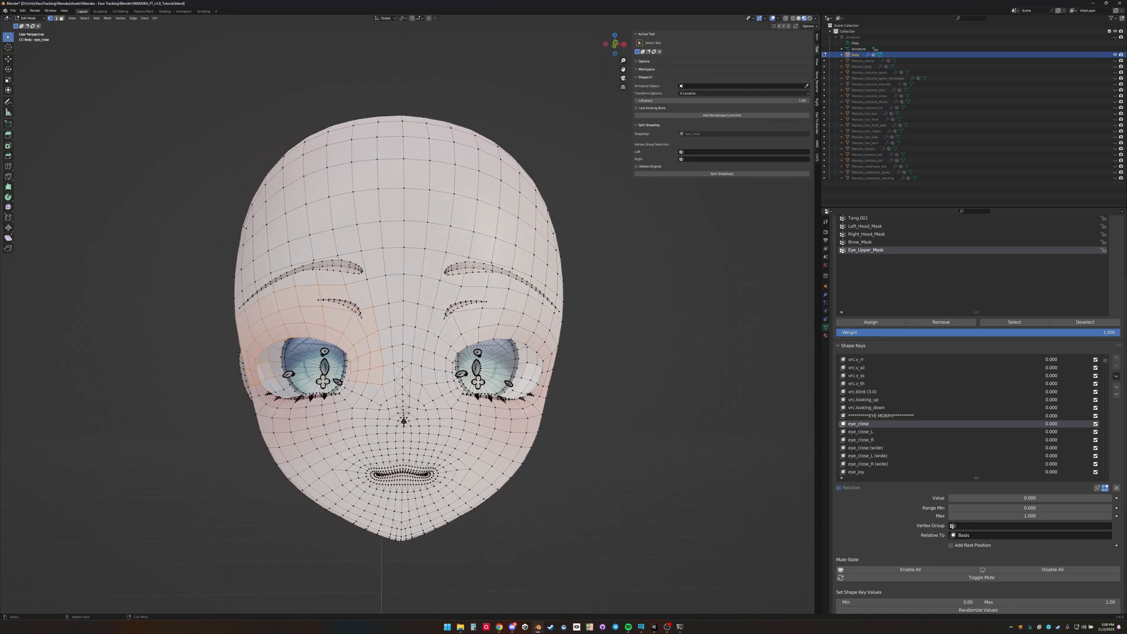
- Mirror the eyelid skin selection across the X axis with Extend enabled and assign both sides to Eye_Upper_Mask
key("ctrl+shift+m")
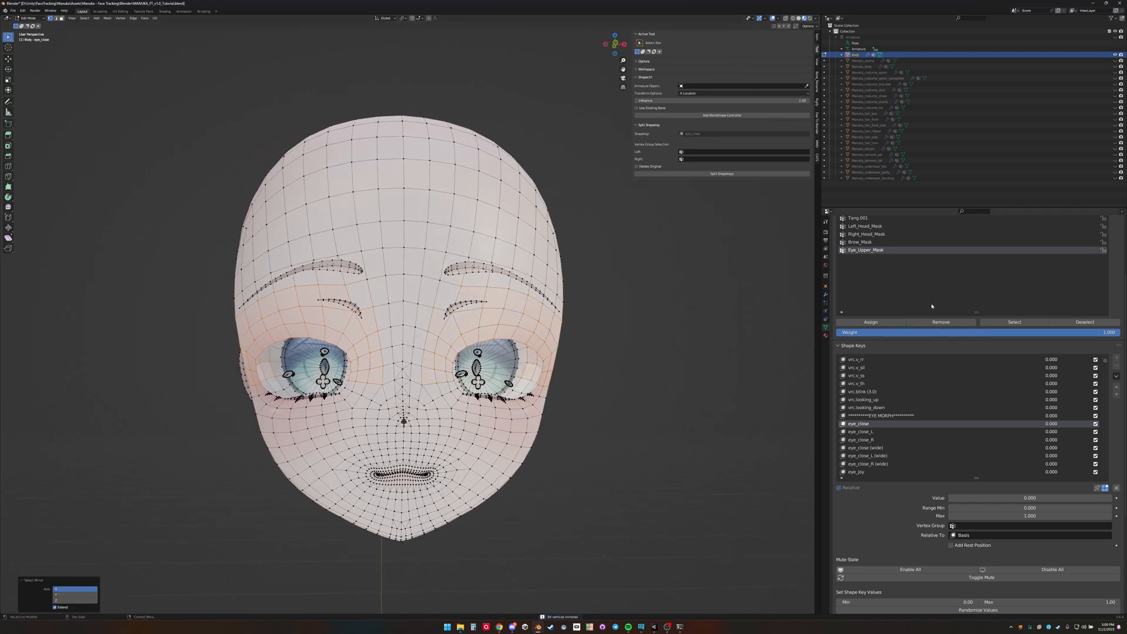
left_click(878, 322)
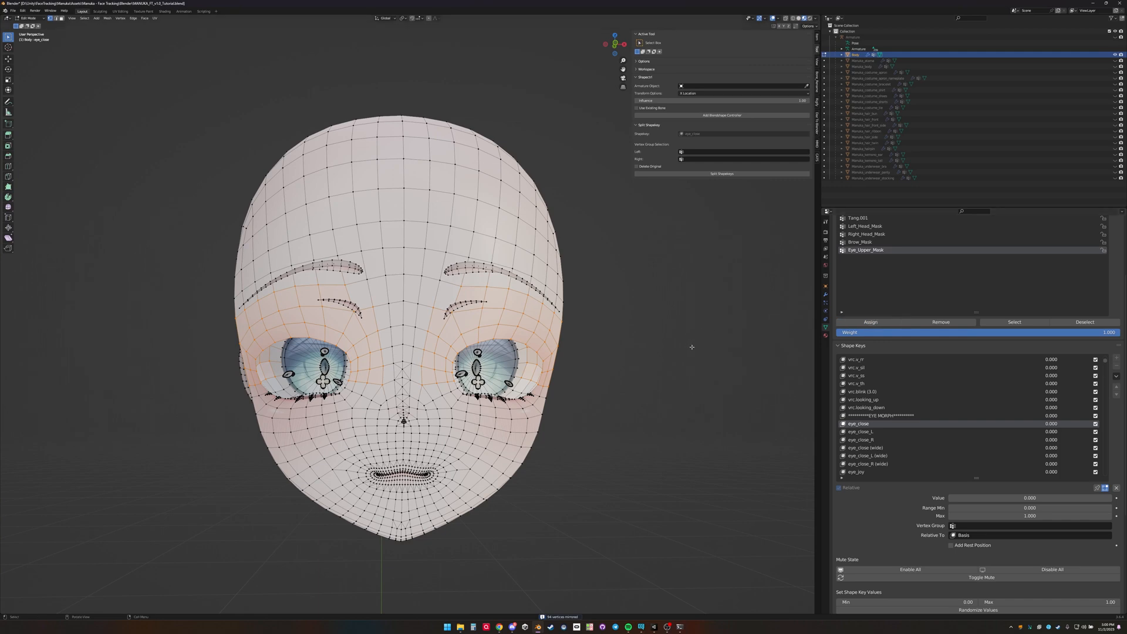
- Create a new vertex group on the Body mesh and name it Eye_Lower_Mask
scroll(529, 240, "up", 4)
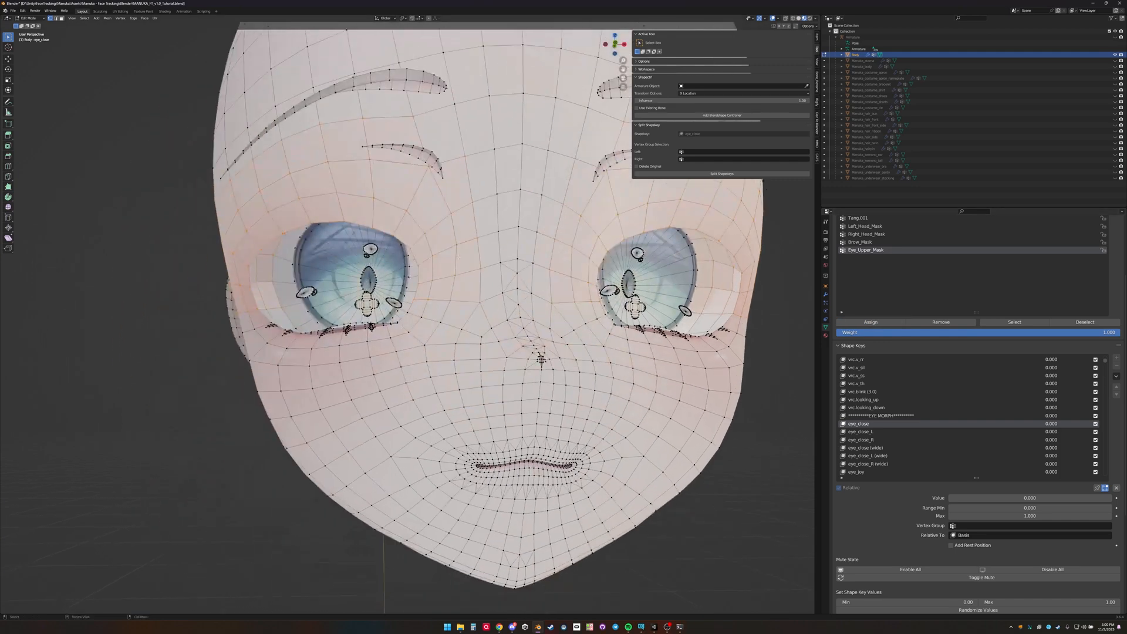
middle_click_drag(457, 258, 456, 251)
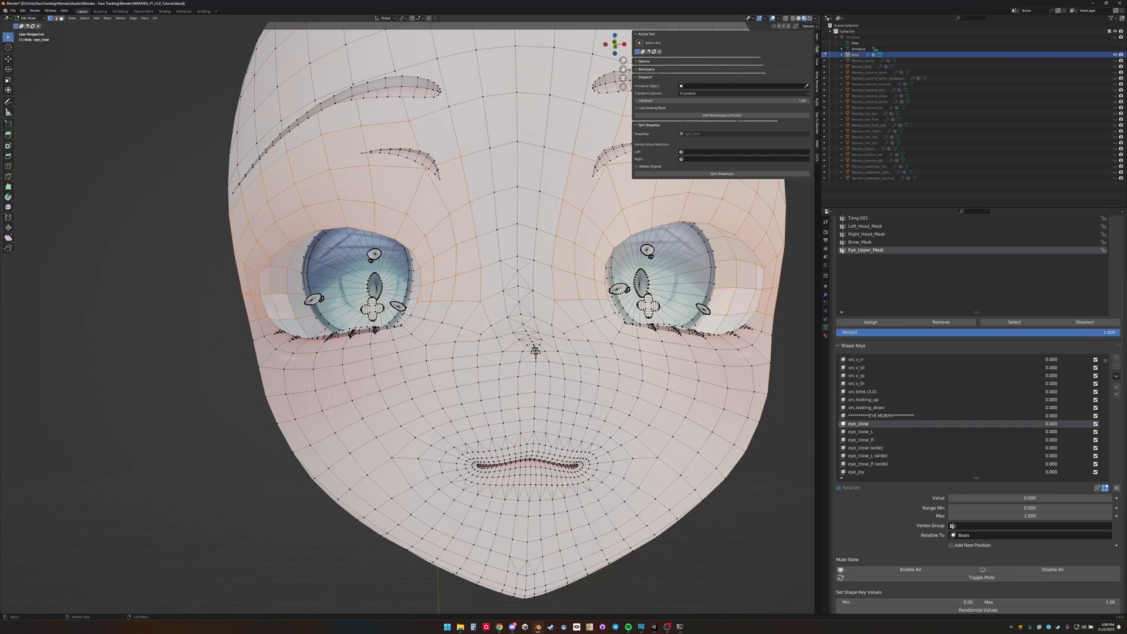
scroll(974, 382, "up", 4)
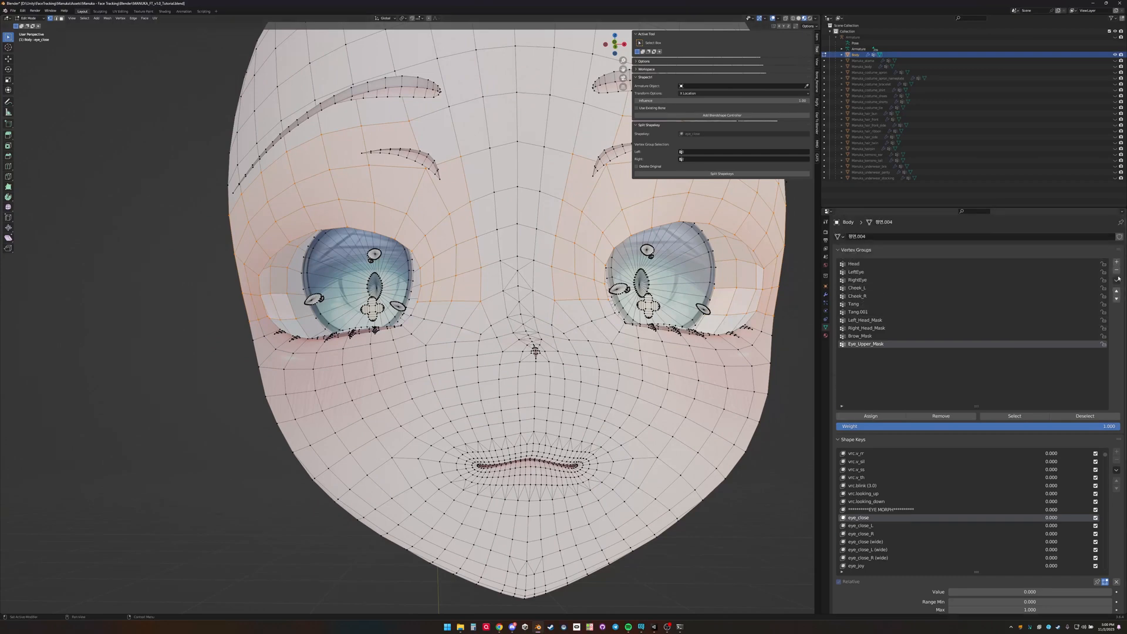
left_click(1116, 262)
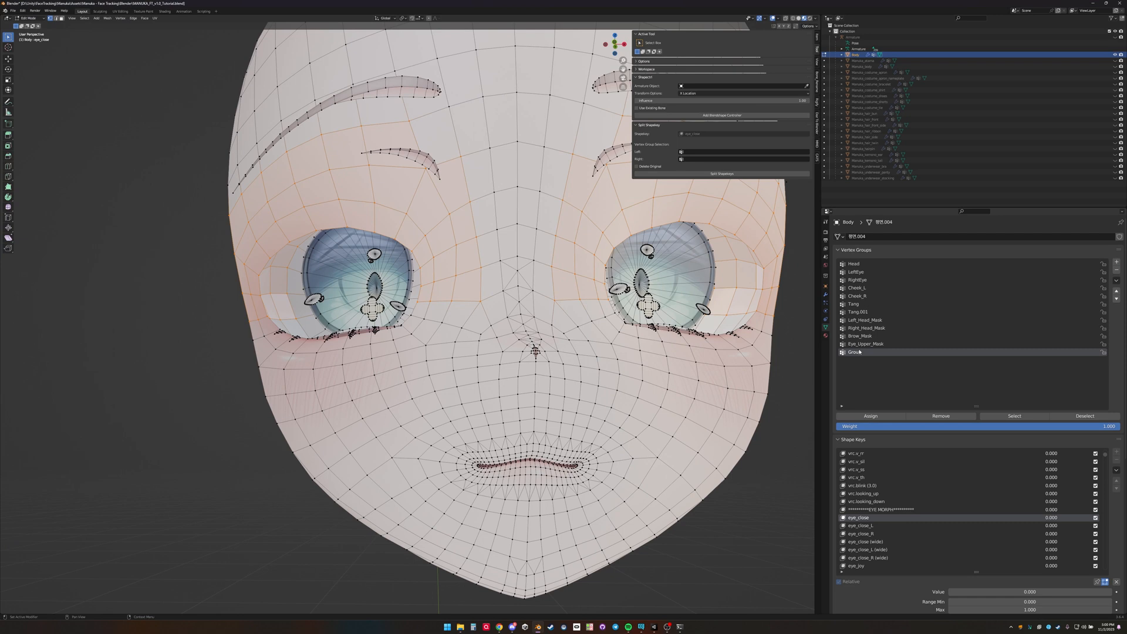
double_click(855, 352)
type("Eye_Lower_Mask")
- Turn on X-ray and circle-deselect the upper eyelid vertices on both sides, keeping only the lowest row at the eye corners
middle_click_drag(458, 297, 498, 336, "shift")
key("alt+z")
key("c")
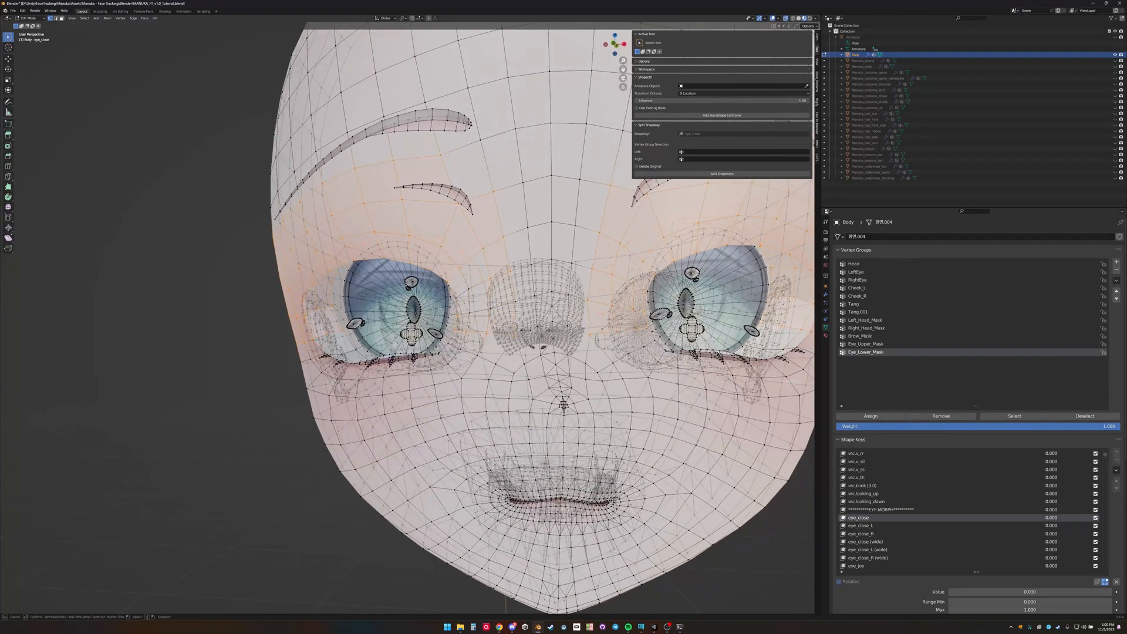
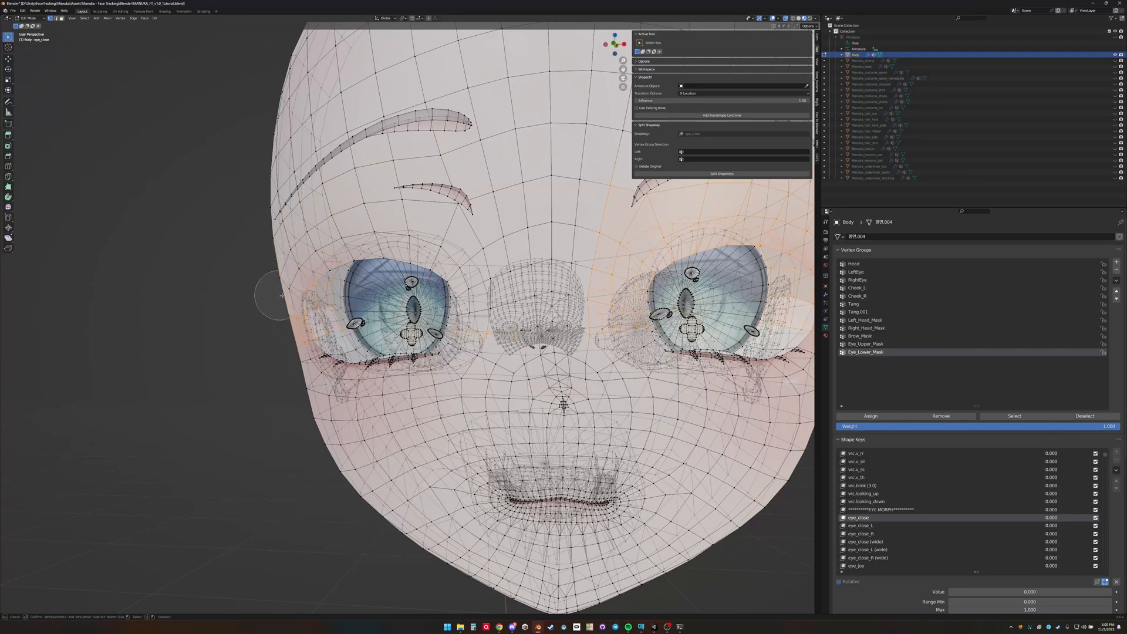
key("Escape")
middle_click_drag(328, 306, 314, 277)
middle_click_drag(411, 288, 252, 329, "shift")
scroll(364, 335, "down", 1)
key("c")
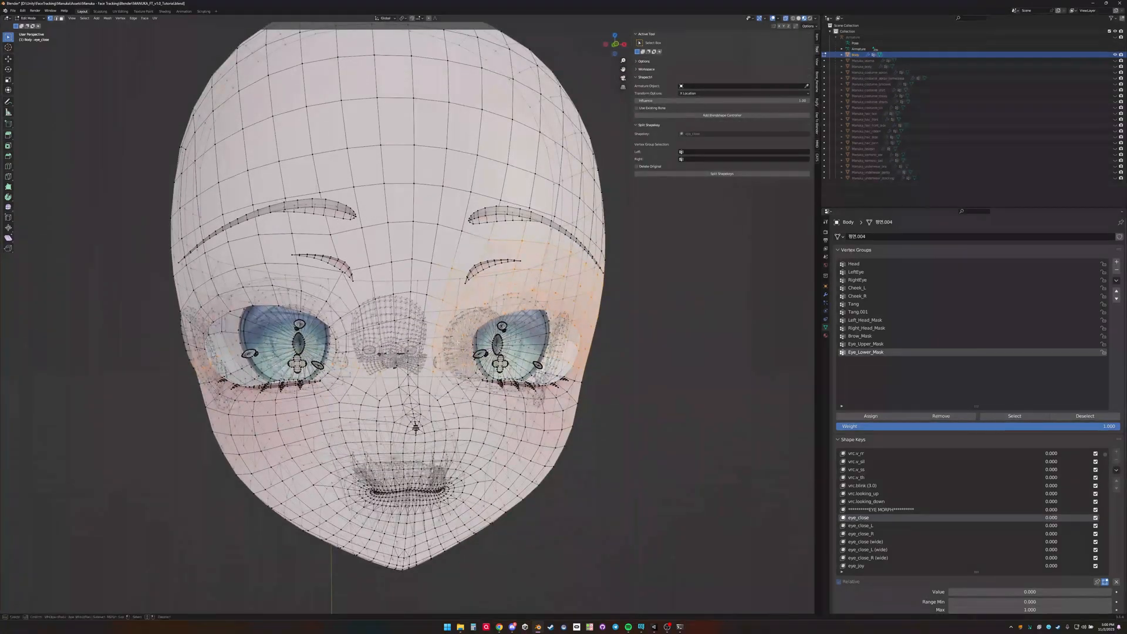
mouse_move(458, 342)
middle_mouse_down()
mouse_move(463, 317)
mouse_move(528, 281)
mouse_move(614, 350)
mouse_move(617, 380)
mouse_move(572, 369)
mouse_move(637, 372)
middle_mouse_up()
key("Escape")
- Add the linked lower eyelash pieces and lower lash line of the right eye to the selection
scroll(637, 373, "up", 2)
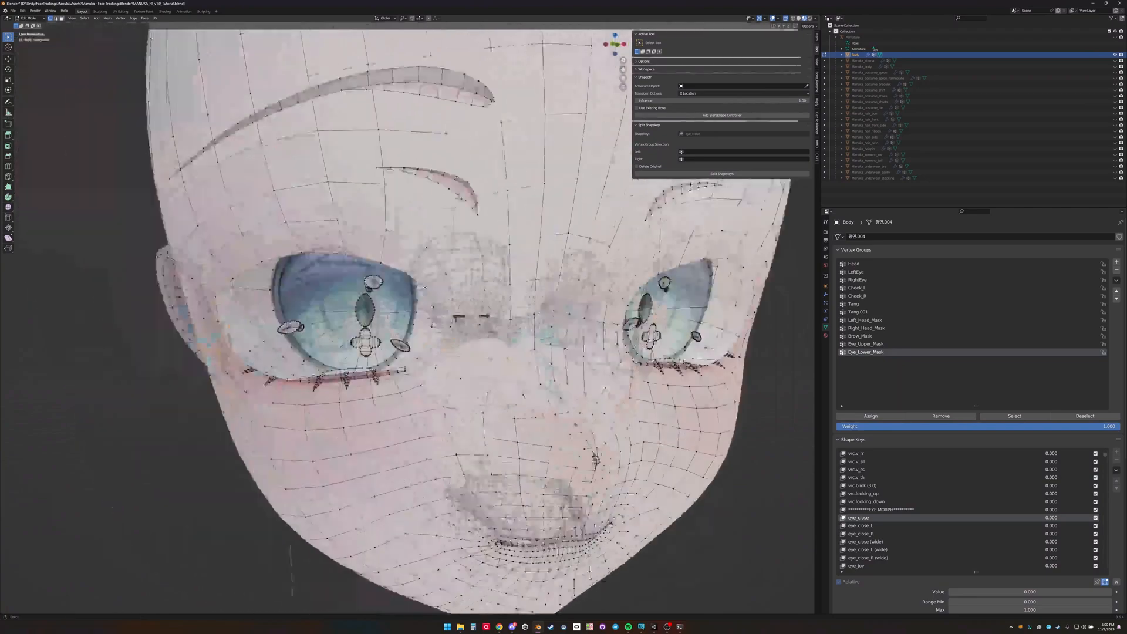
middle_click_drag(475, 370, 575, 320, "shift")
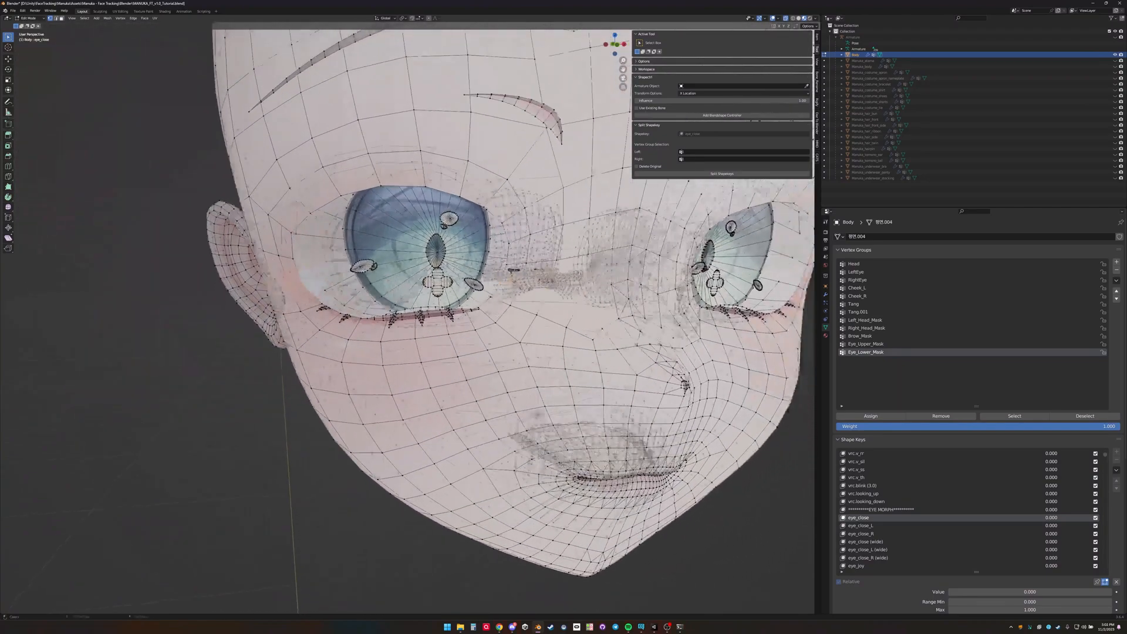
scroll(466, 322, "up", 5)
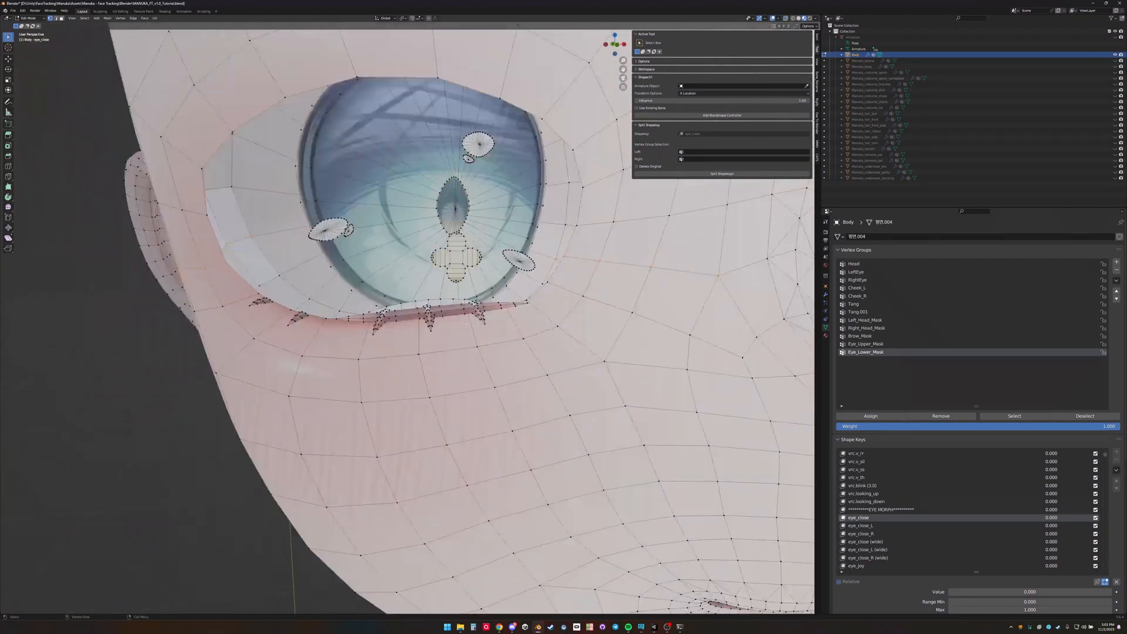
key("l")
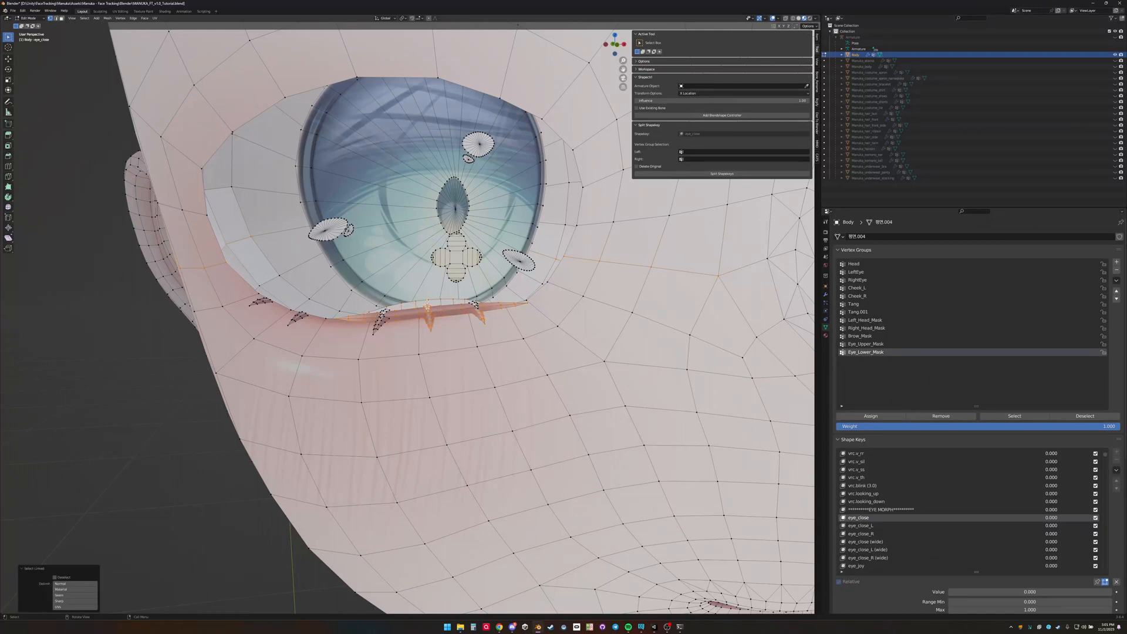
key("l")
key("l")
key("l")
- Circle-select the skin below the right eye, covering the upper cheek from the side of the nose to the temple
mouse_move(475, 304)
middle_mouse_down()
mouse_move(437, 319)
mouse_move(474, 330)
mouse_move(463, 311)
middle_mouse_up()
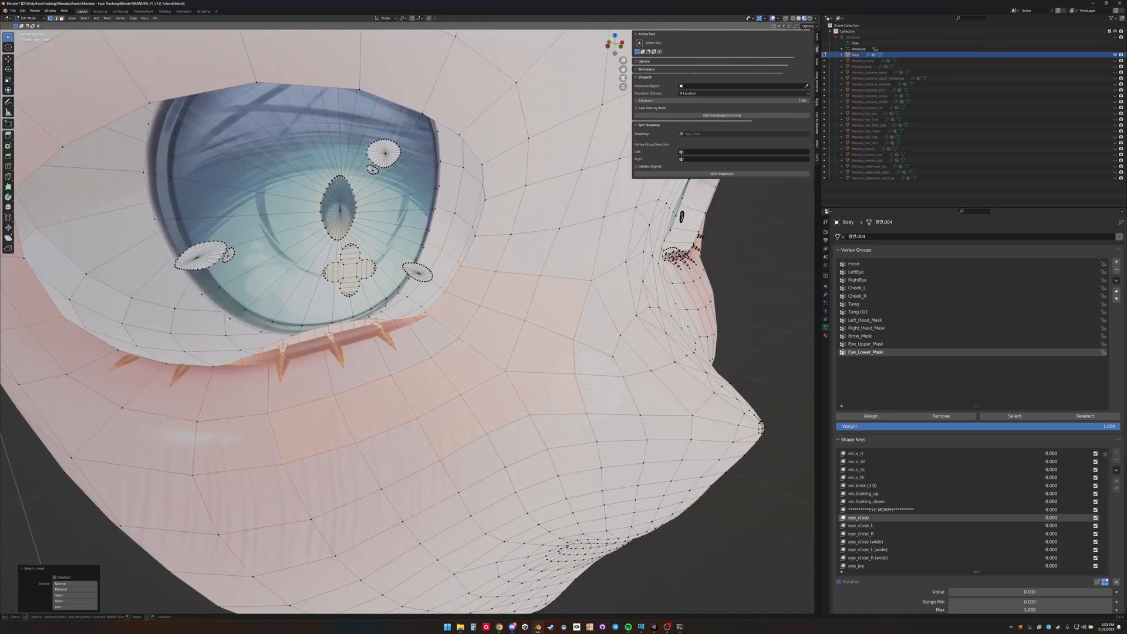
right_click(639, 377)
scroll(634, 361, "up", 1)
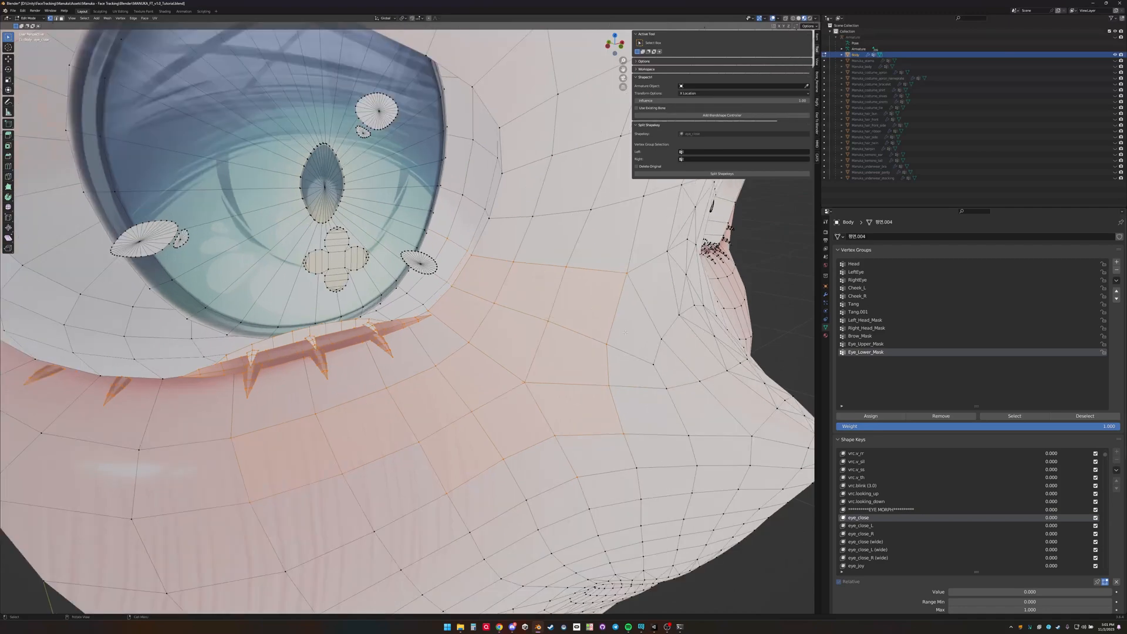
key("c")
right_click(704, 438)
middle_click_drag(599, 438, 707, 358, "shift")
scroll(675, 361, "down", 3)
key("c")
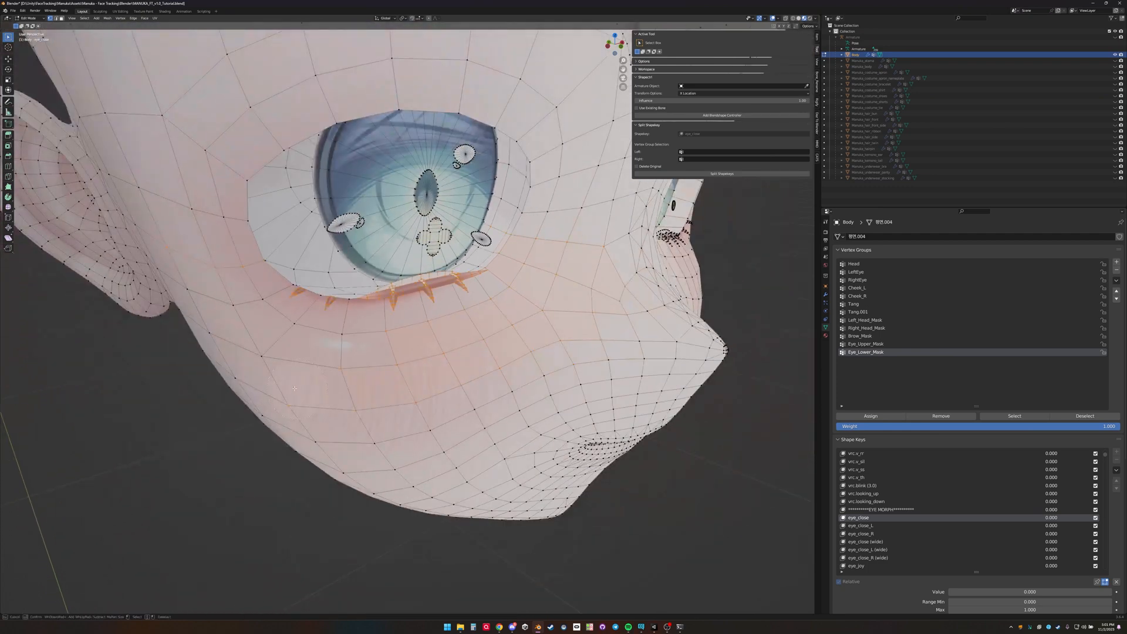
right_click(295, 387)
middle_click_drag(295, 387, 220, 382)
key("c")
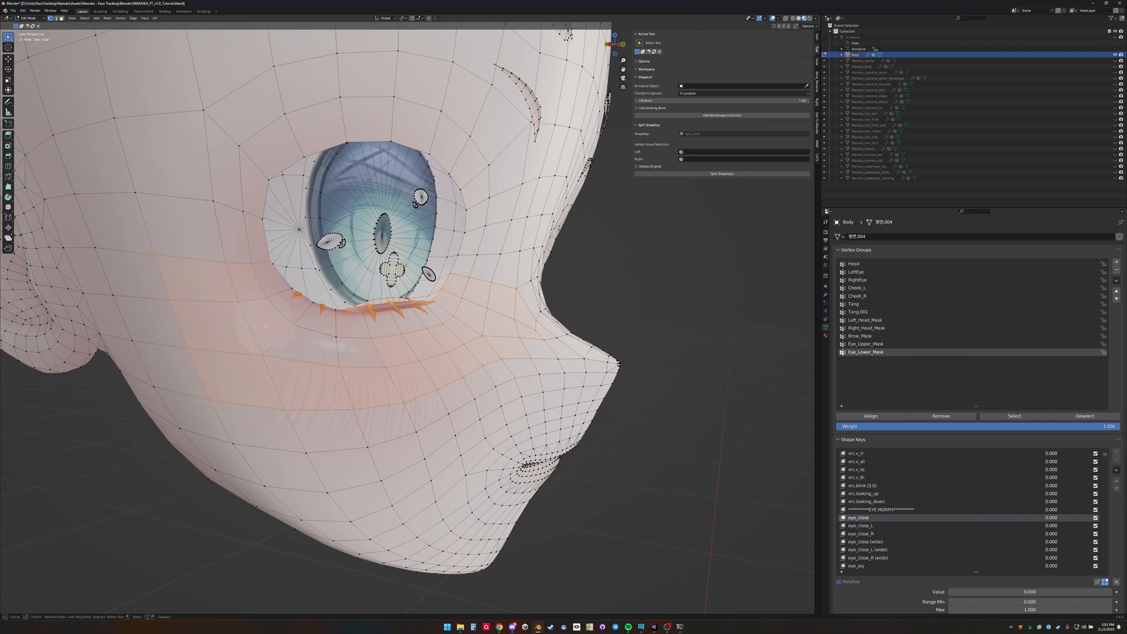
right_click(340, 352)
- Circle-select the remaining vertices along the right eye's lower lid edge, out to the outer corner
scroll(229, 343, "up", 6)
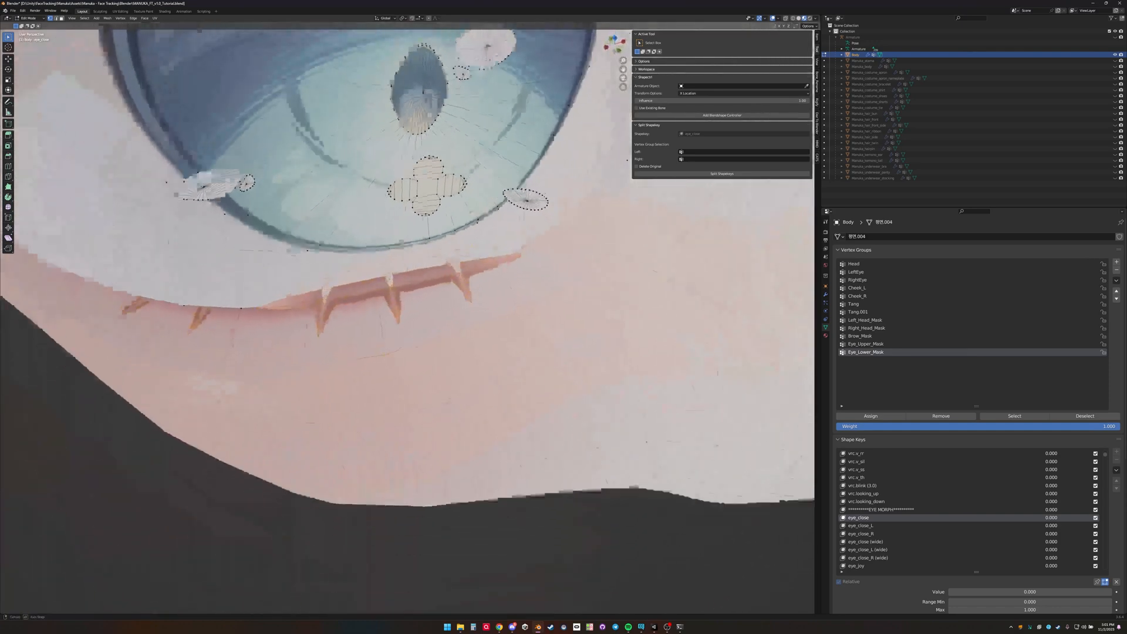
key("c")
left_click_drag(225, 340, 108, 324)
right_click(91, 265)
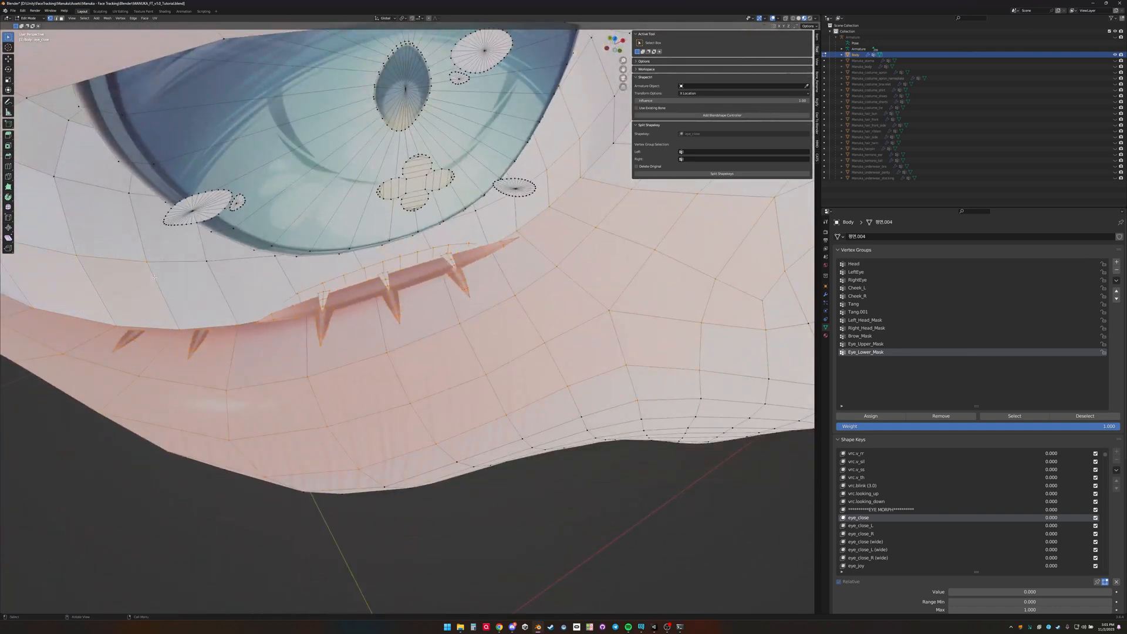
mouse_move(91, 265)
middle_mouse_down()
mouse_move(212, 328)
mouse_move(229, 235)
middle_mouse_up()
key("c")
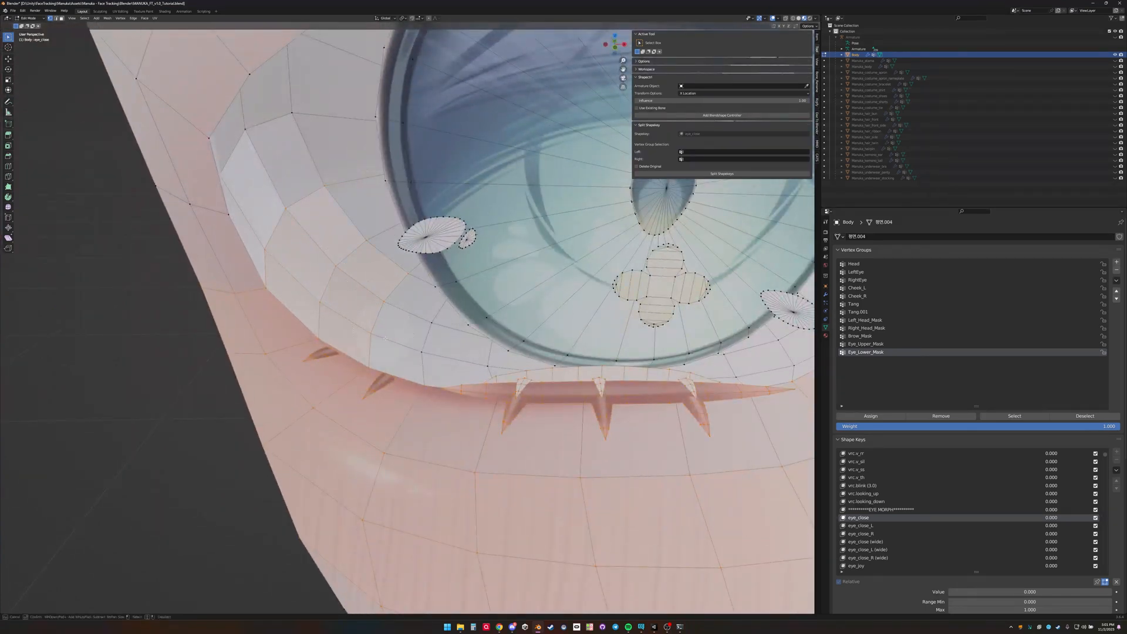
right_click(408, 342)
- Circle-select the lower outer rows of the right eye's white surface, where it meets the lower lid
scroll(409, 342, "down", 4)
middle_click_drag(408, 342, 439, 336)
scroll(439, 337, "up", 10)
scroll(439, 337, "up", 5)
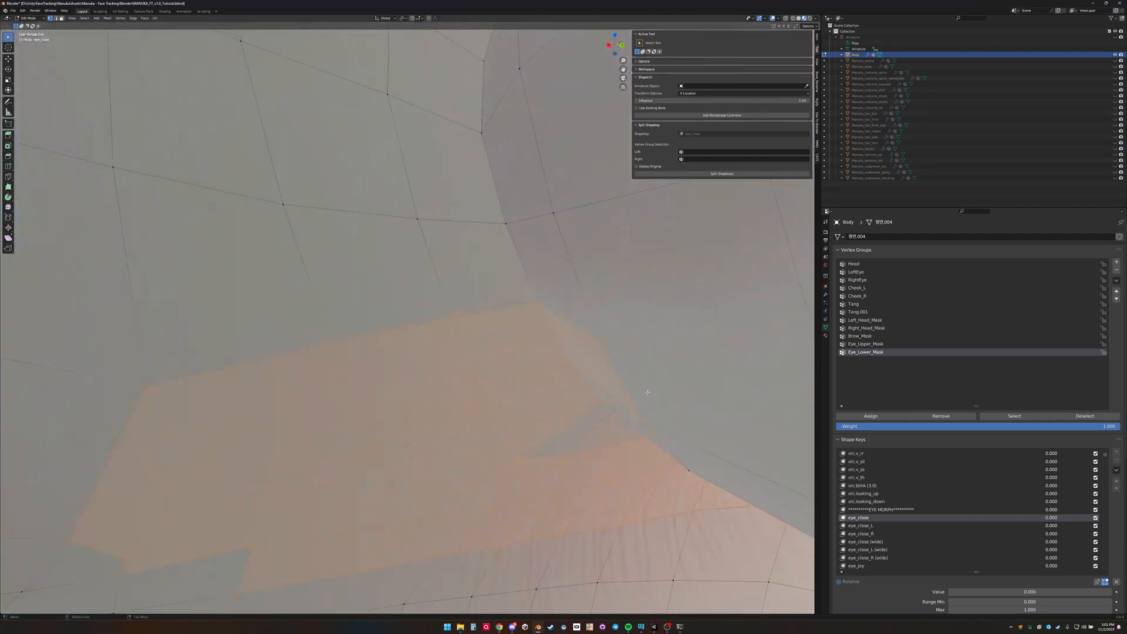
mouse_move(649, 393)
middle_mouse_down("shift")
mouse_move(282, 217)
mouse_move(236, 168)
mouse_move(269, 241)
middle_mouse_up("shift")
key("c")
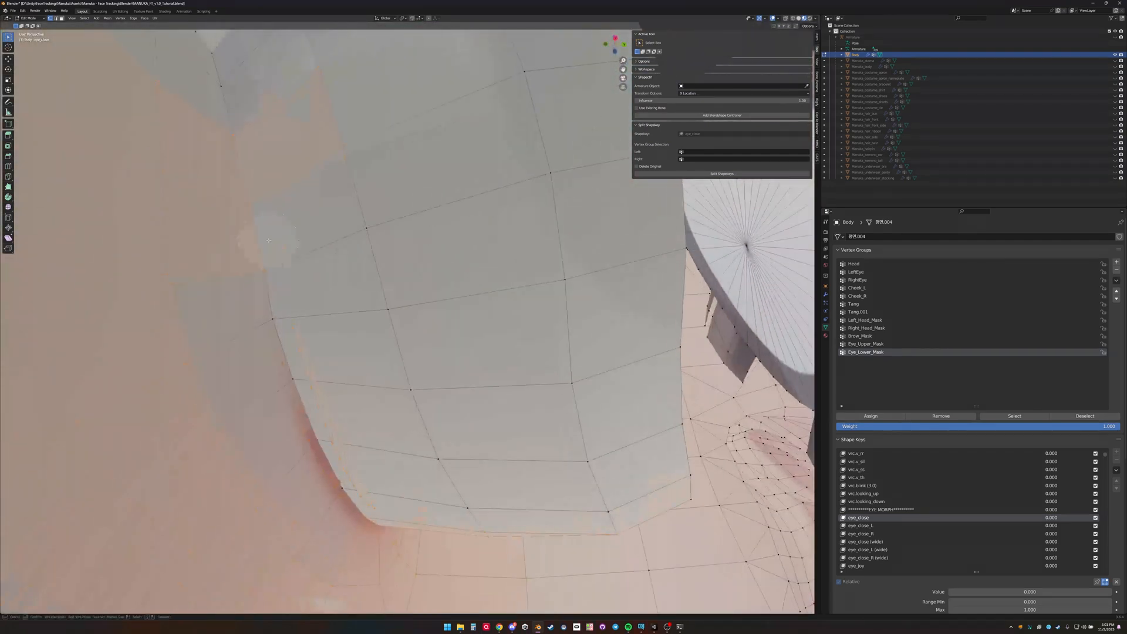
mouse_move(271, 279)
left_mouse_down()
mouse_move(307, 445)
mouse_move(347, 505)
mouse_move(416, 371)
left_mouse_up()
middle_click_drag(513, 271, 396, 295)
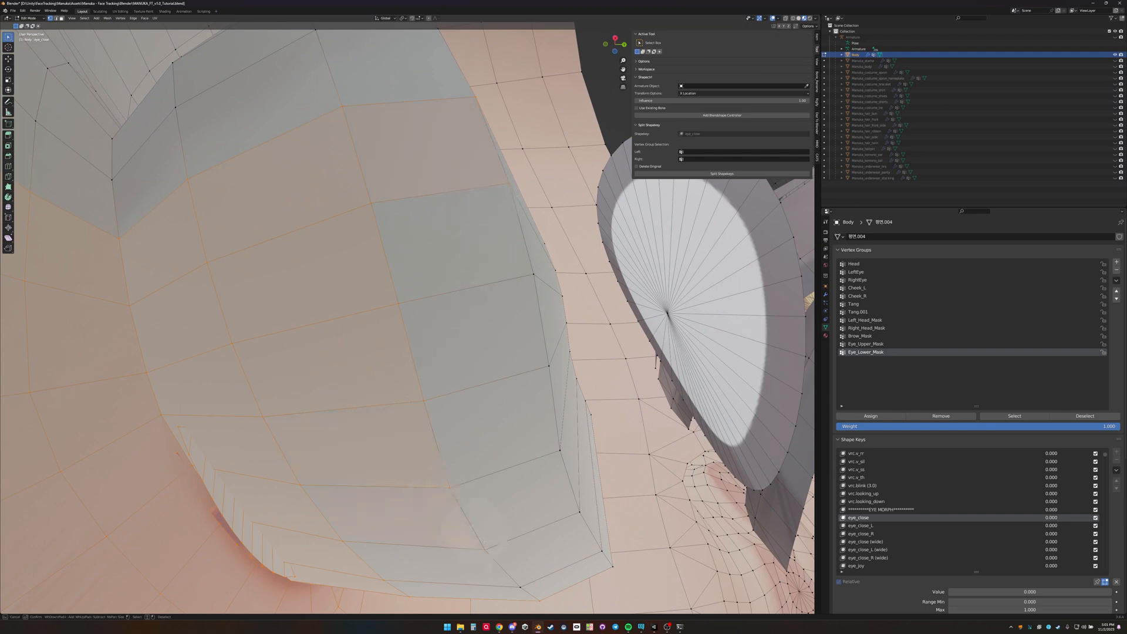
left_click_drag(517, 320, 496, 259)
key("Escape")
- Extend the circle selection along the lower rows of the right eye's white surface to its far corner
mouse_move(496, 259)
middle_mouse_down()
mouse_move(33, 284)
mouse_move(430, 409)
middle_mouse_up()
key("c")
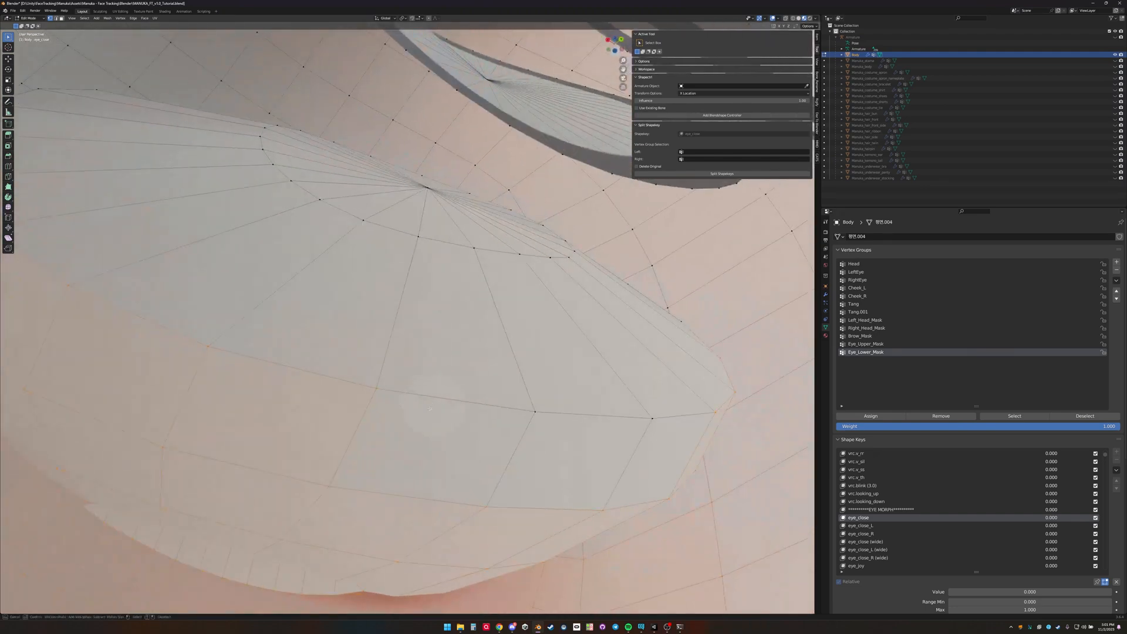
left_click_drag(589, 428, 649, 420)
key("Escape")
middle_click_drag(649, 420, 740, 214)
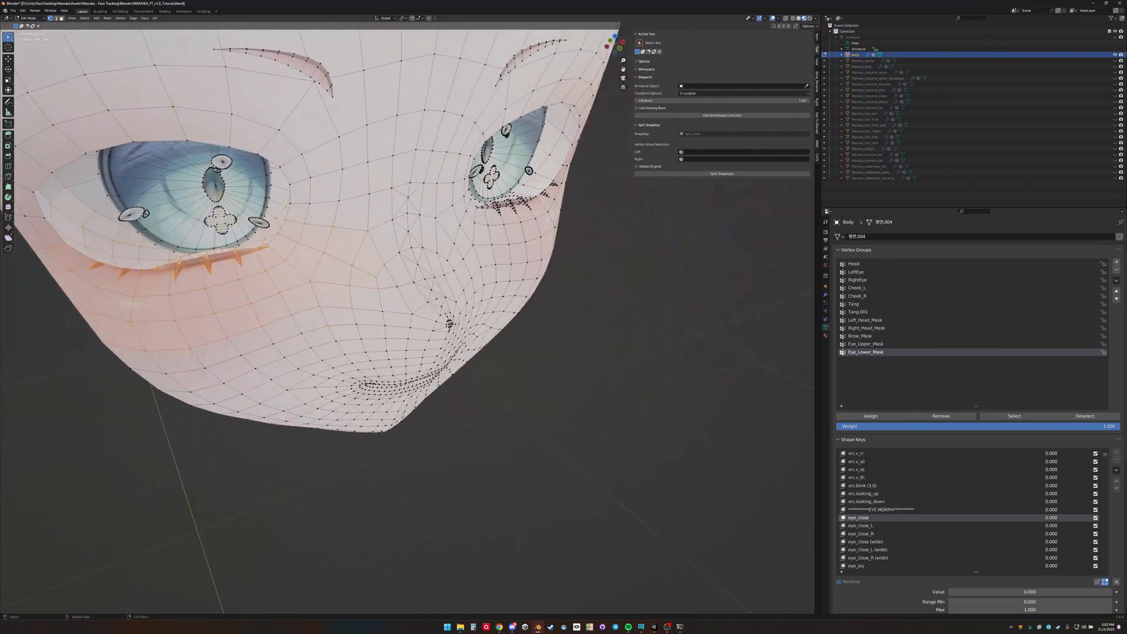
- Mirror the lower eyelid selection across the X axis with Extend enabled, assign both sides to Eye_Lower_Mask and clear the selection
key("ctrl+shift+m")
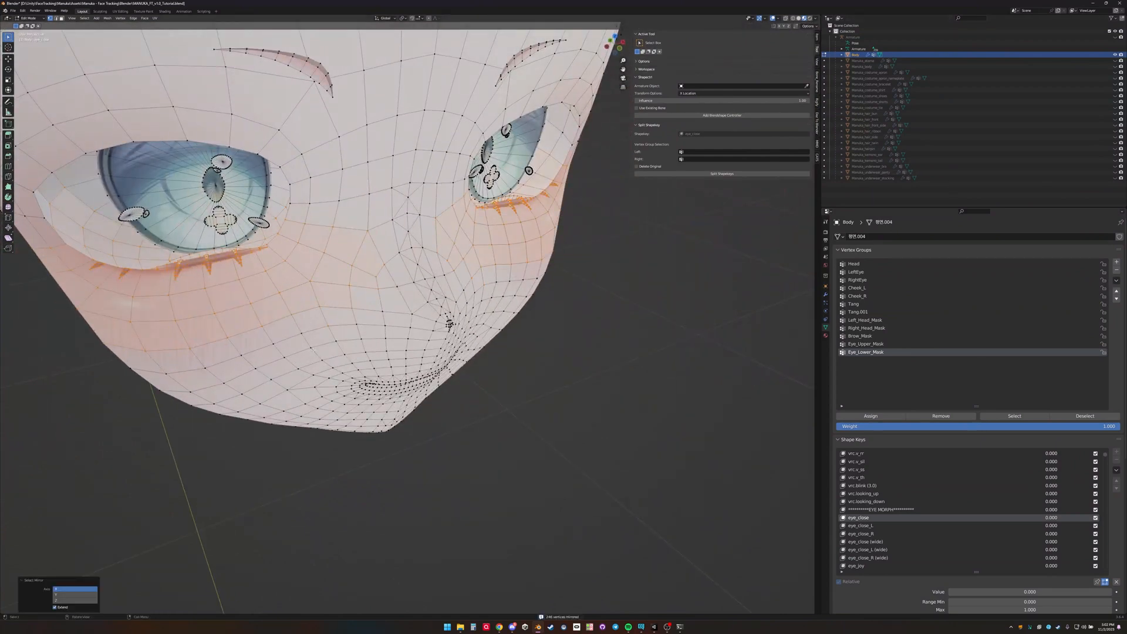
key("v")
key("c")
key("Escape")
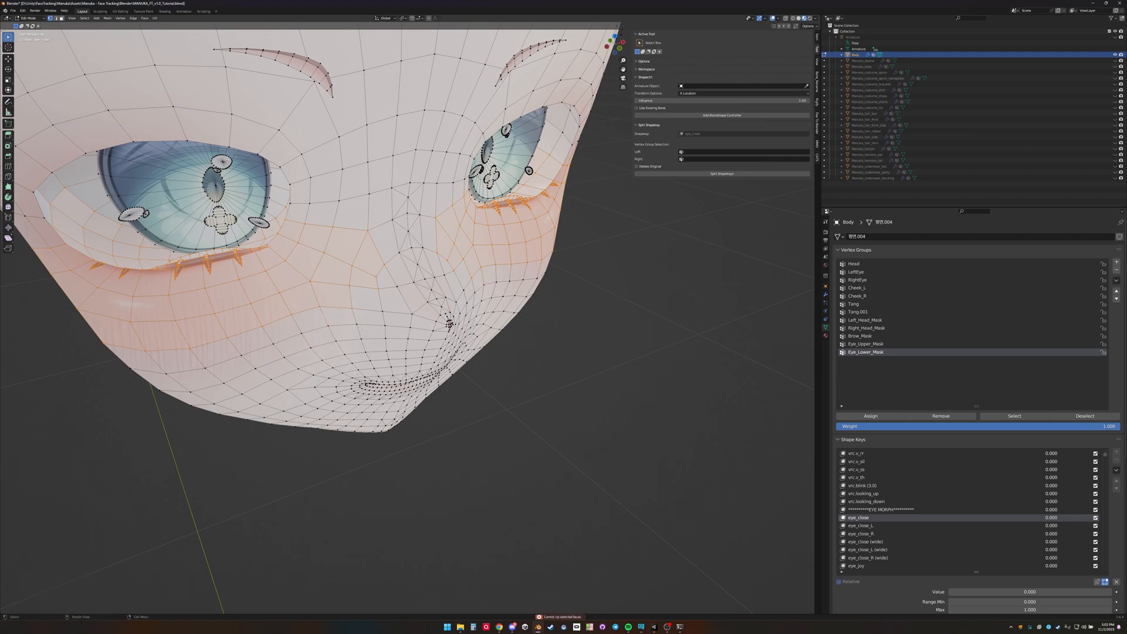
mouse_move(515, 329)
middle_mouse_down()
mouse_move(446, 309)
mouse_move(413, 331)
mouse_move(420, 386)
middle_mouse_up()
left_click(874, 417)
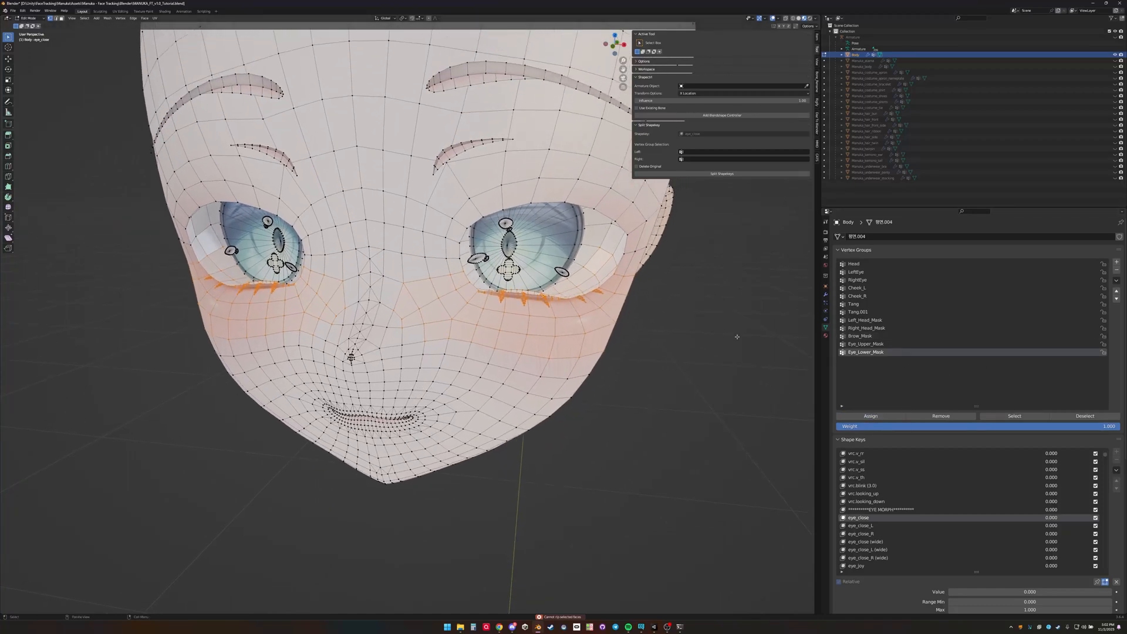
left_click(639, 460)
- Set the vrc.v_aa shape key to 1.000 to open the mouth
middle_click_drag(633, 463, 650, 452)
middle_click_drag(600, 453, 623, 329, "shift")
scroll(641, 395, "up", 1)
middle_click_drag(642, 395, 657, 389, "shift")
scroll(1051, 511, "up", 10)
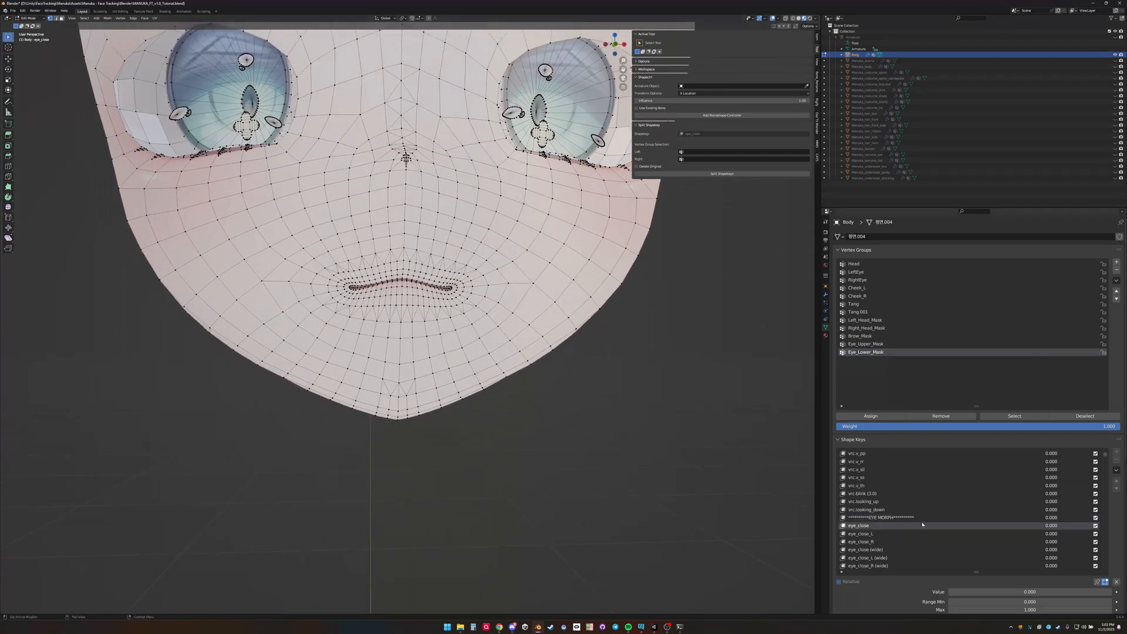
scroll(1050, 512, "up", 1)
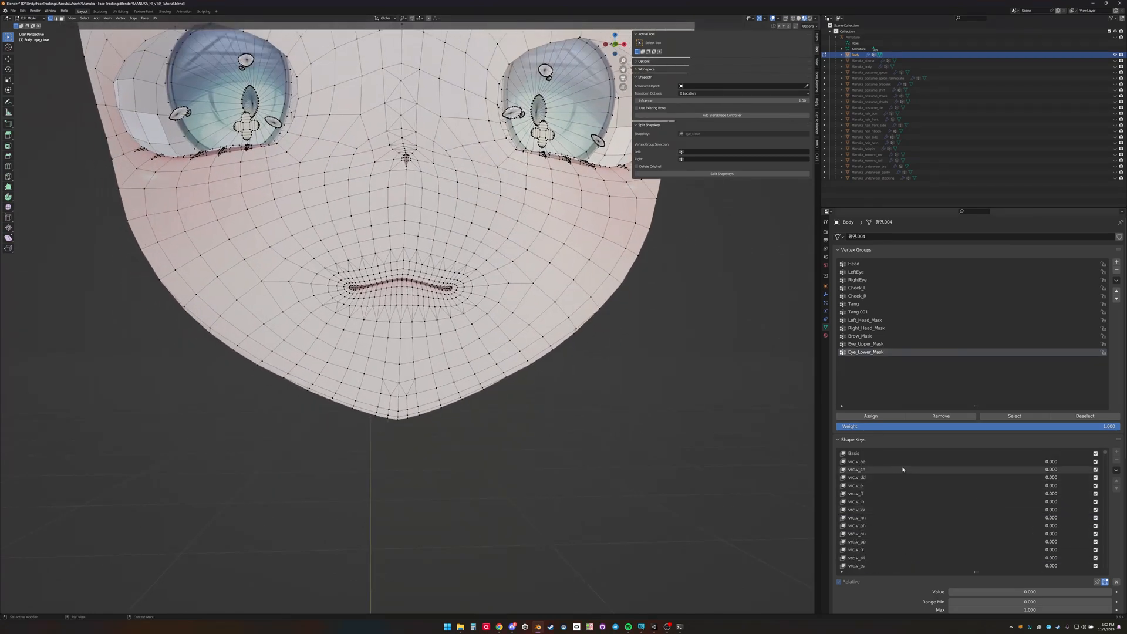
left_click(903, 463)
left_click_drag(959, 594, 1112, 595)
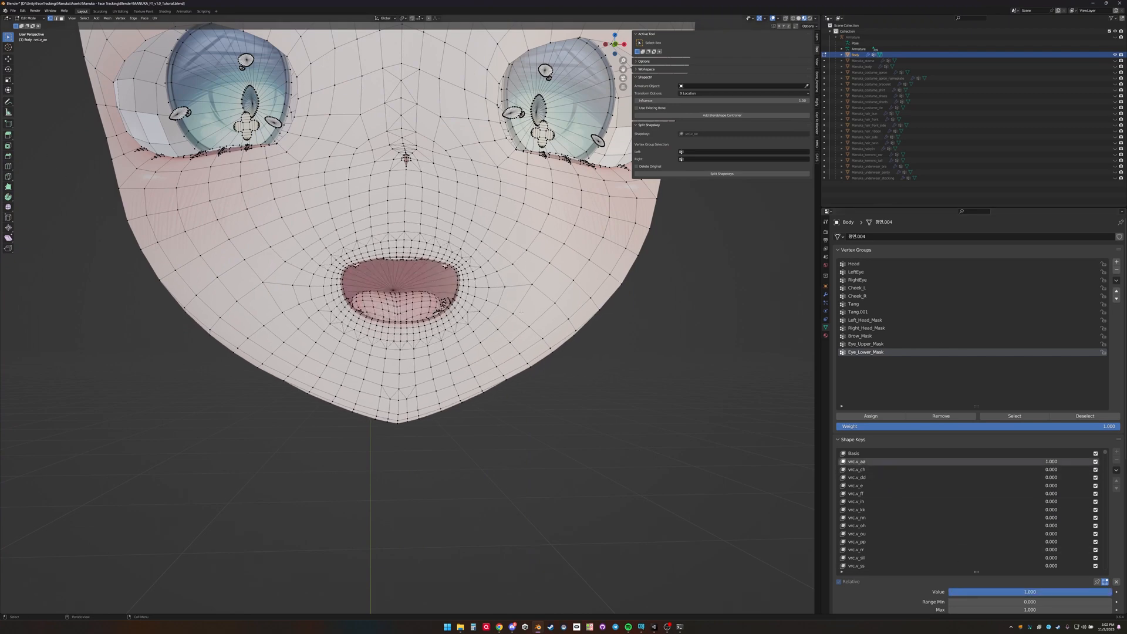
- Create a new vertex group on the Body mesh and name it Teeth_Mask
scroll(520, 313, "up", 3)
mouse_move(521, 313)
middle_mouse_down()
mouse_move(518, 293)
mouse_move(510, 311)
mouse_move(480, 311)
mouse_move(510, 312)
middle_mouse_up()
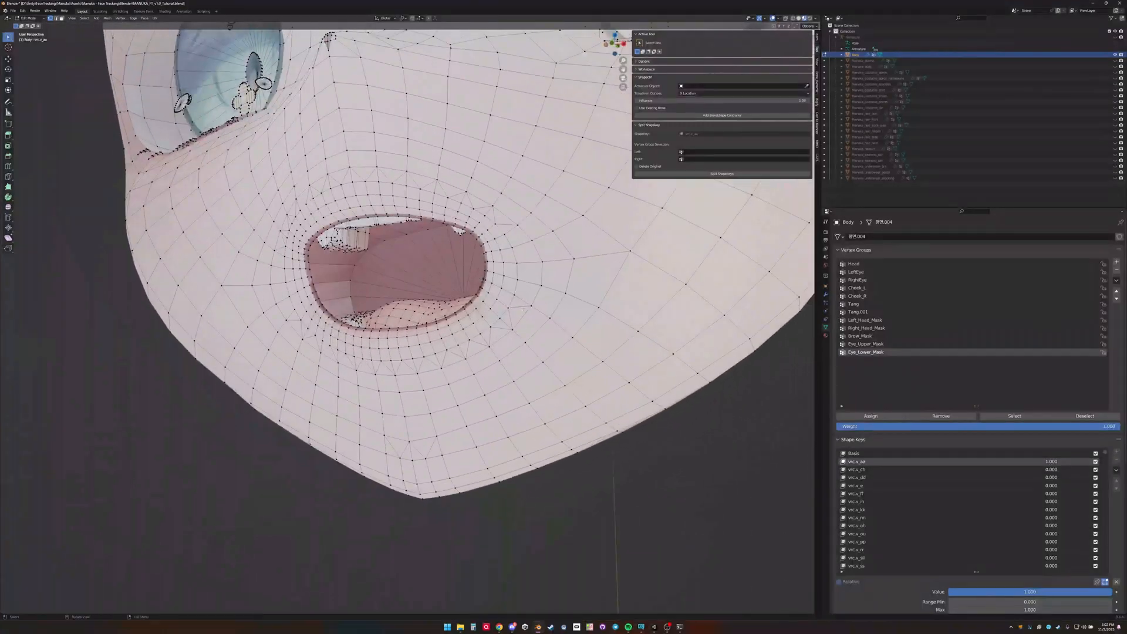
left_click(1116, 263)
double_click(870, 360)
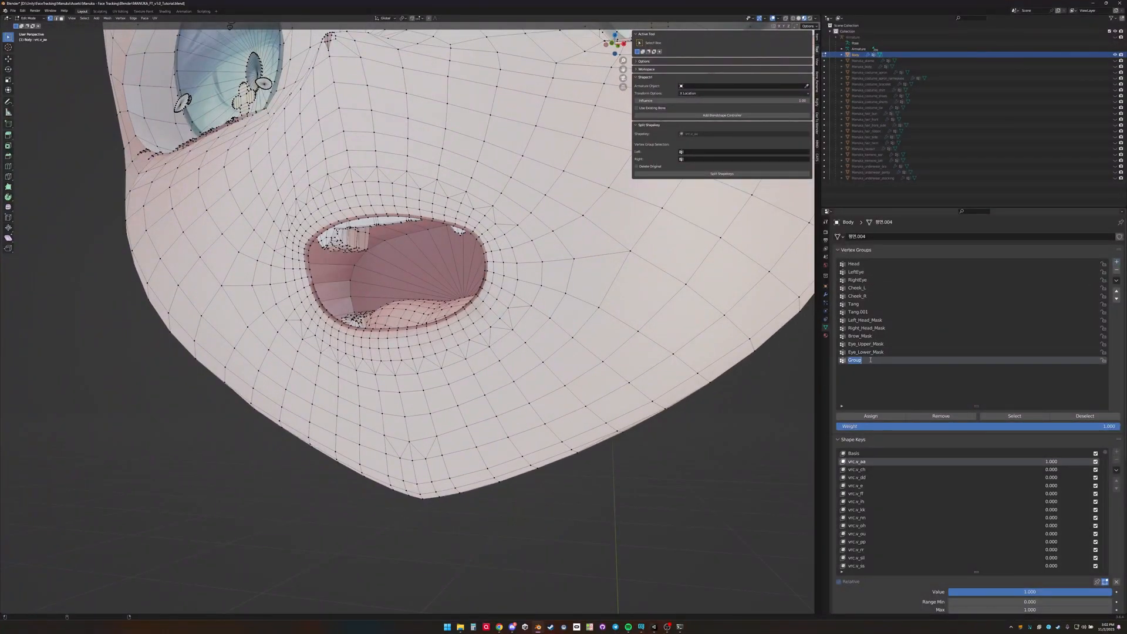
type("Teeth_Mask")
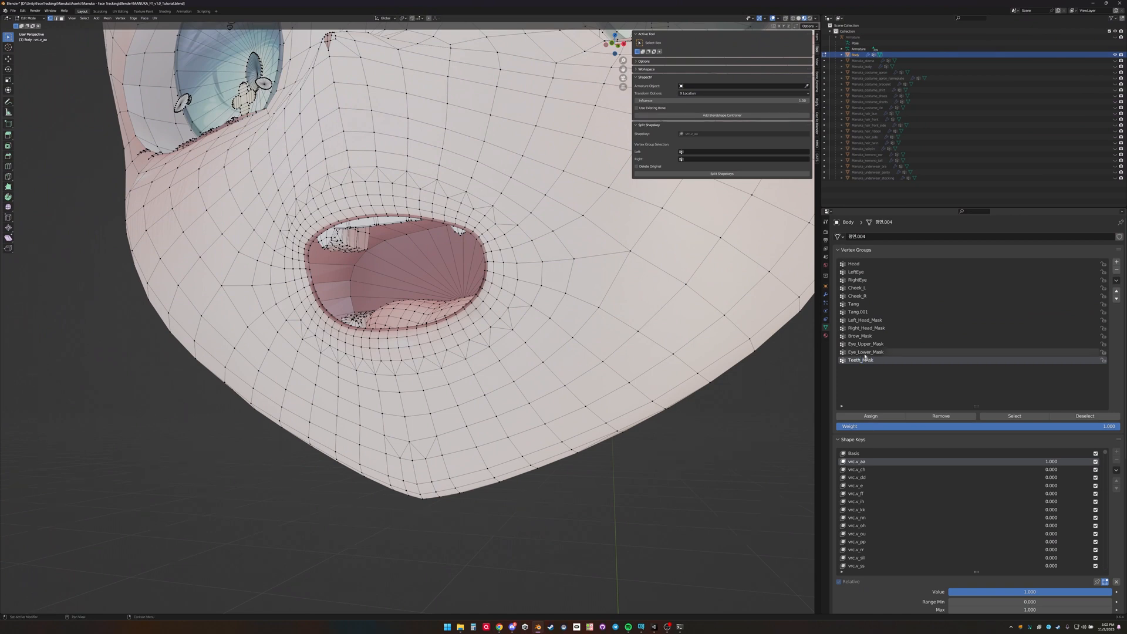
double_click(870, 361)
left_click(871, 361)
key("BackSpace")
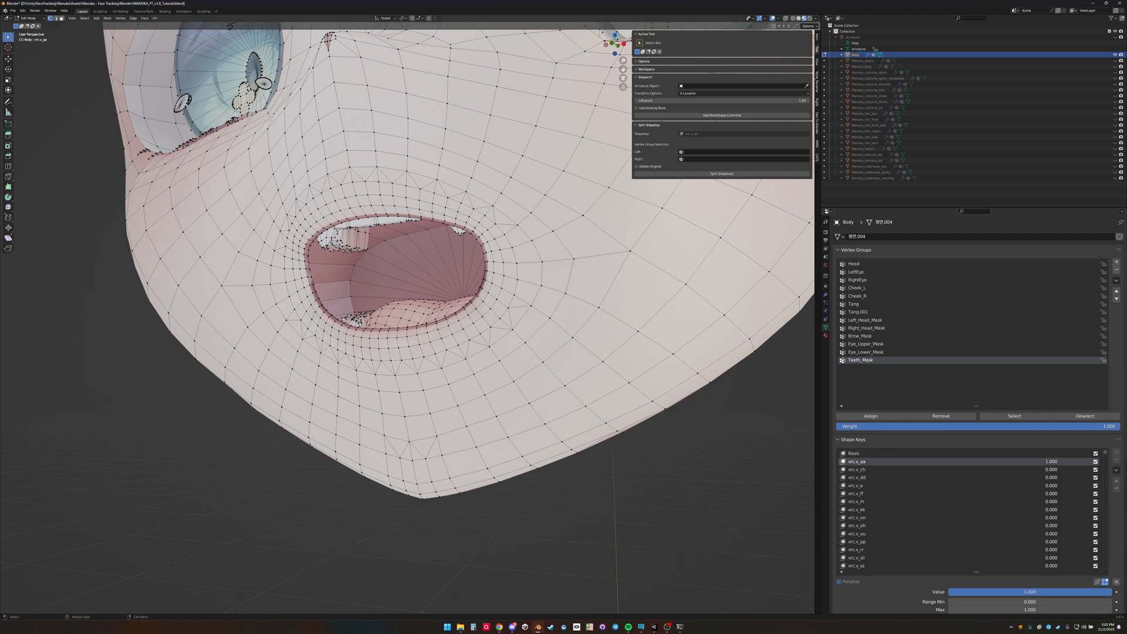
- Select the linked upper and lower teeth, assign them to Teeth_Mask and hide them
key("ctrl+l")
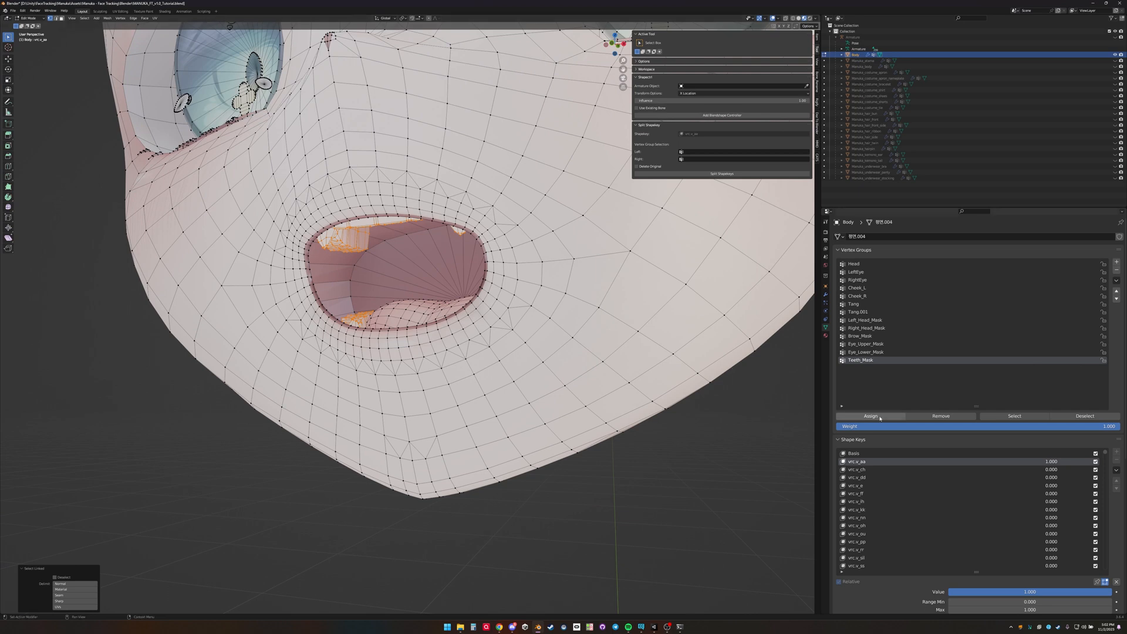
left_click(856, 416)
key("h")
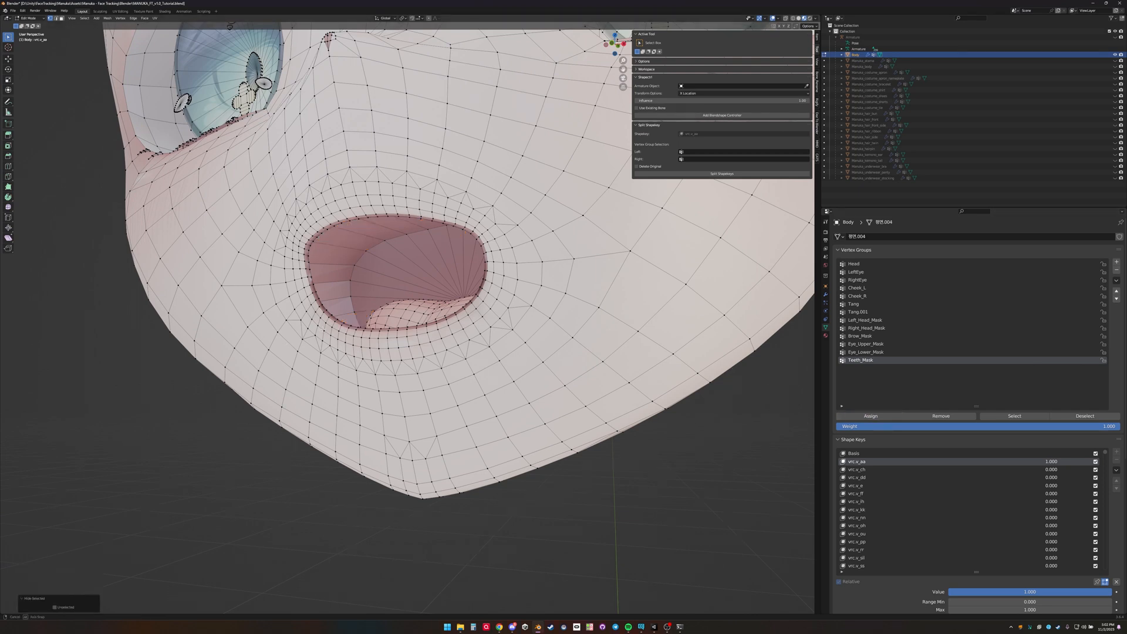
- Create a new vertex group on the Body mesh and name it Tongue_Mask
middle_click_drag(345, 370, 376, 353)
left_click(1116, 262)
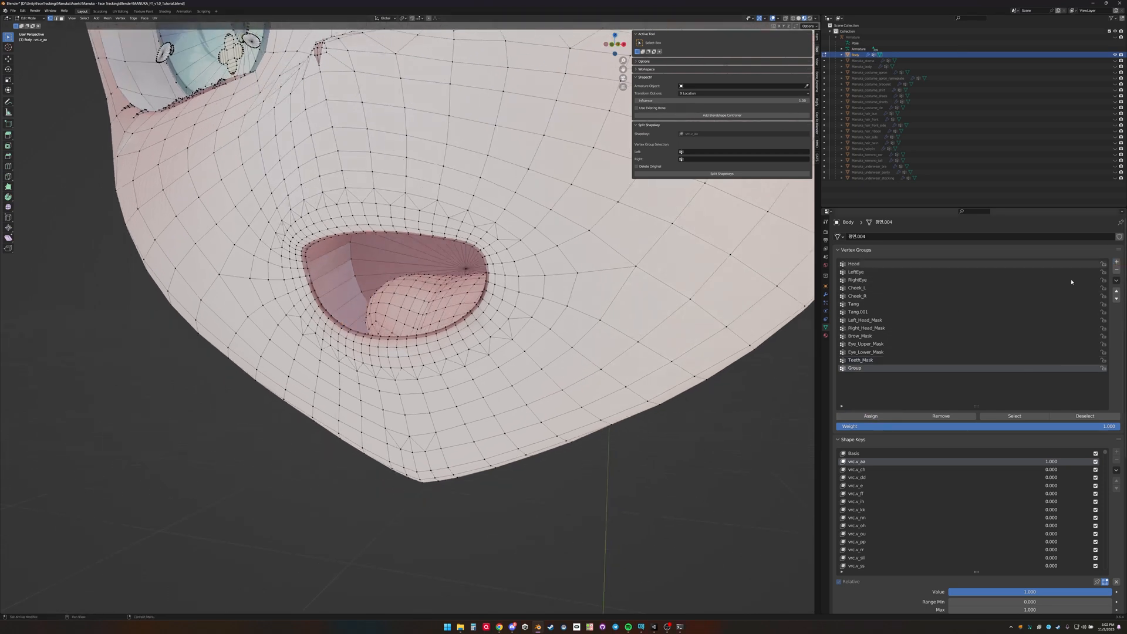
double_click(857, 368)
type("Tong")
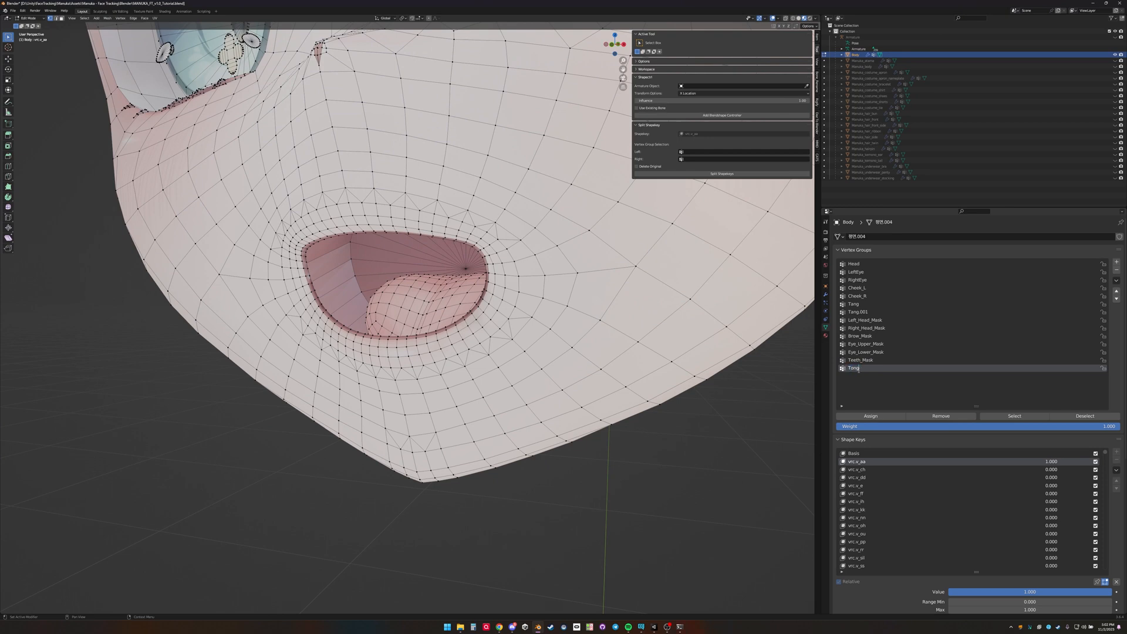
type("ue_M")
- Select the linked tongue mesh, assign it to Tongue_Mask and hide it
type("l")
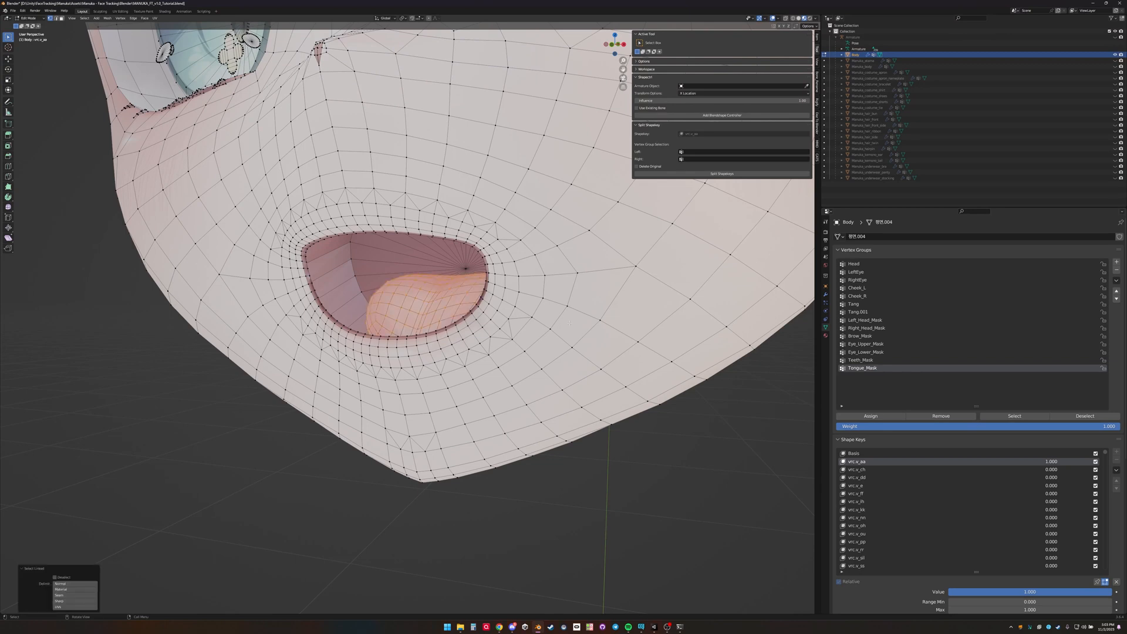
left_click(869, 417)
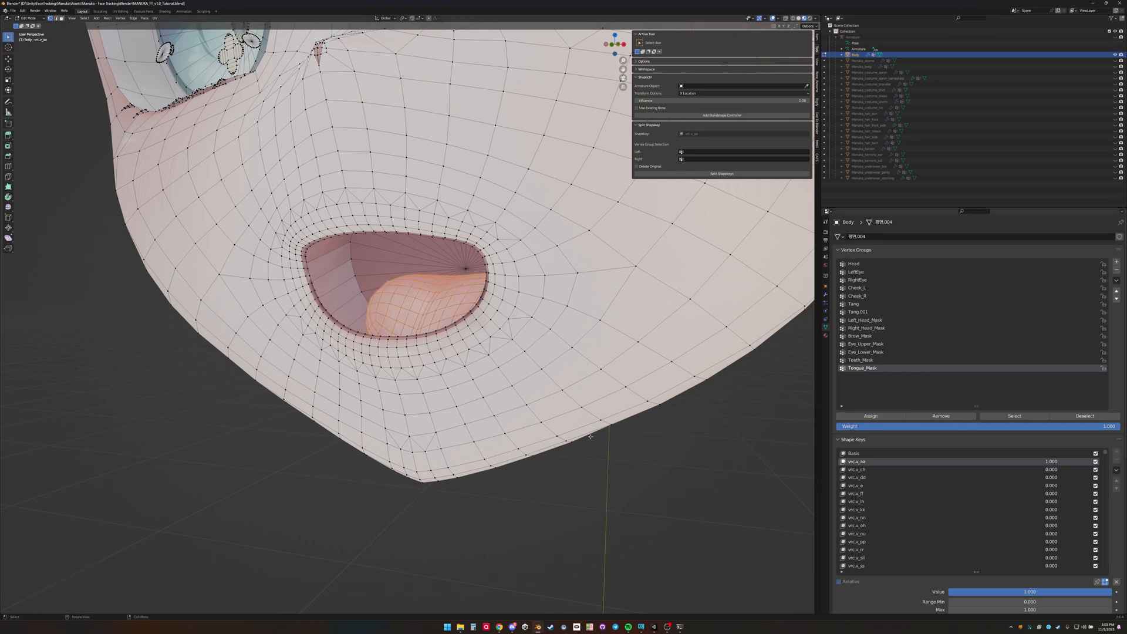
key("h")
- Create a new vertex group on the Body mesh and name it Mouth_Upper_Mask
middle_click_drag(591, 436, 555, 379)
scroll(429, 275, "down", 3)
scroll(433, 258, "up", 3)
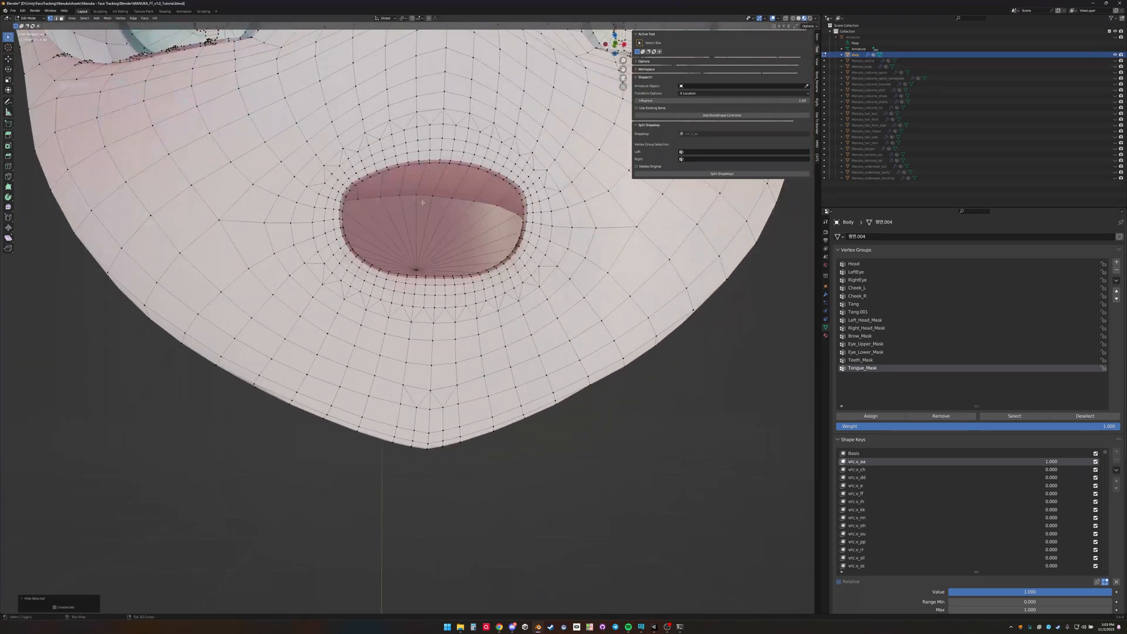
mouse_move(432, 258)
middle_mouse_down()
mouse_move(441, 334)
mouse_move(447, 264)
middle_mouse_up()
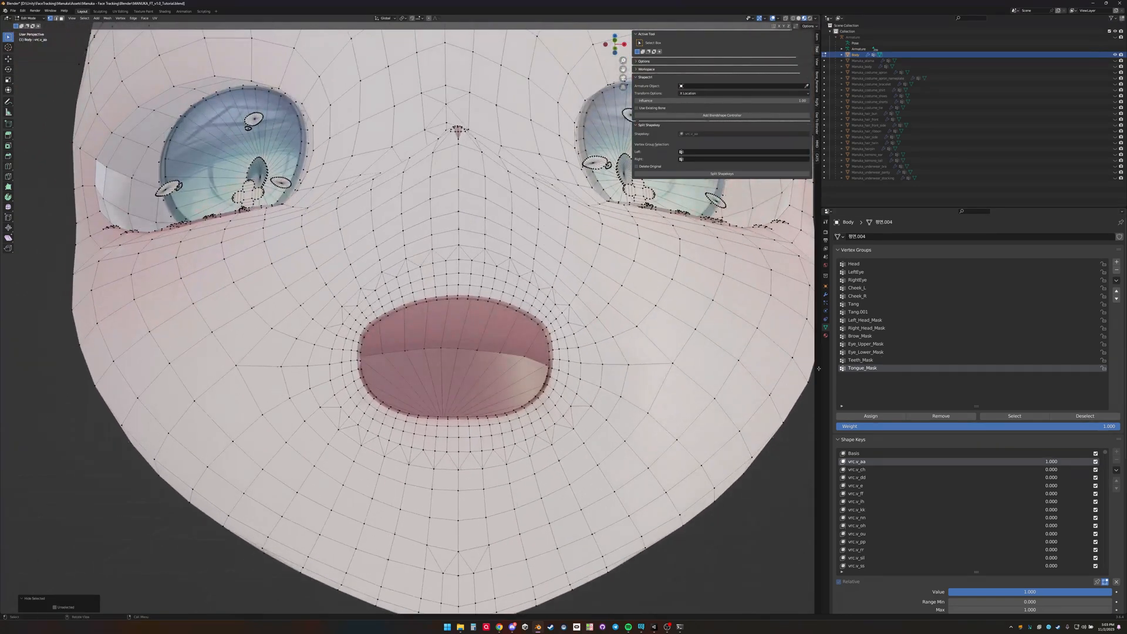
left_click(1116, 263)
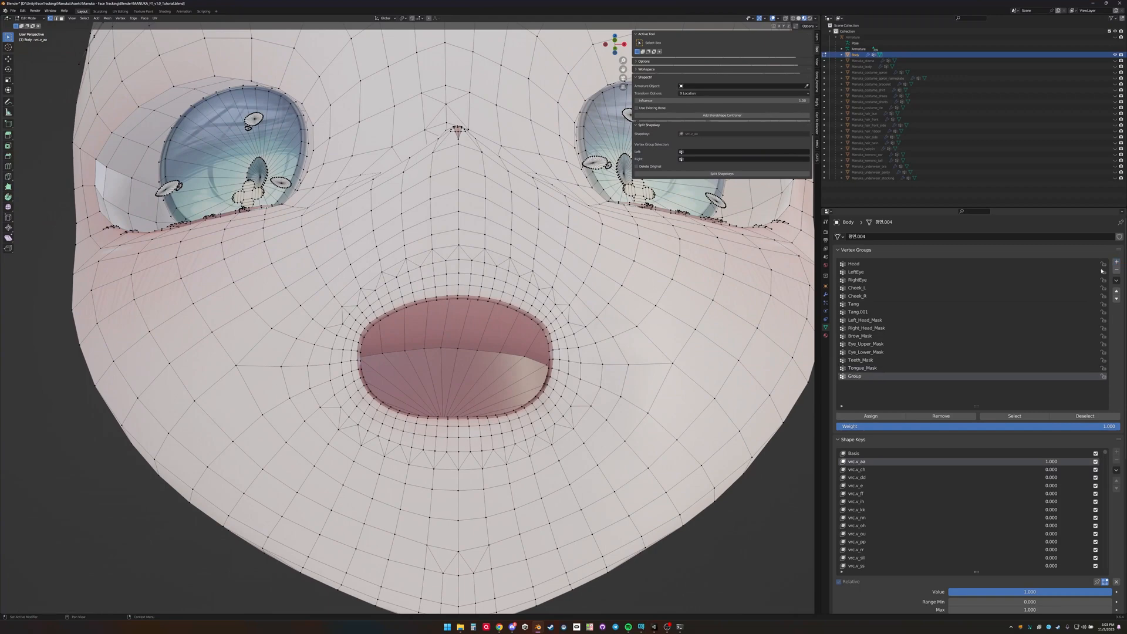
double_click(871, 377)
type("Mouth_Upper_Mask")
key("Return")
- Set the vrc.v_aa shape key to about 0.446 and circle-select the upper lip vertices on one half of the face
mouse_move(440, 256)
middle_mouse_down()
mouse_move(441, 218)
mouse_move(433, 253)
middle_mouse_up()
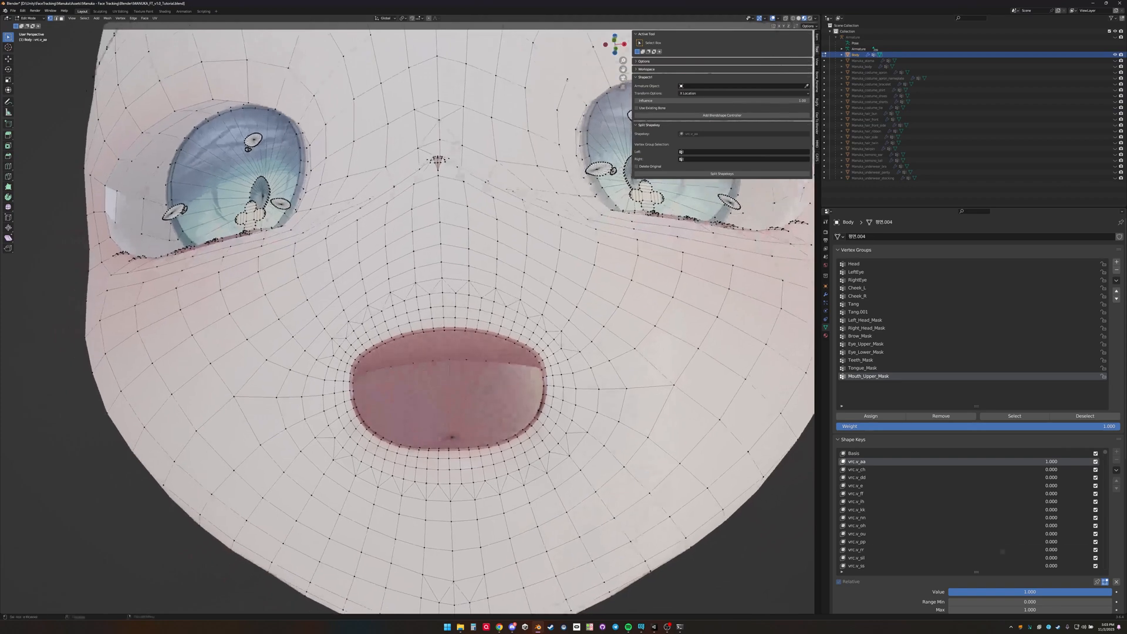
left_click_drag(1040, 592, 923, 593)
left_click_drag(993, 592, 1022, 592)
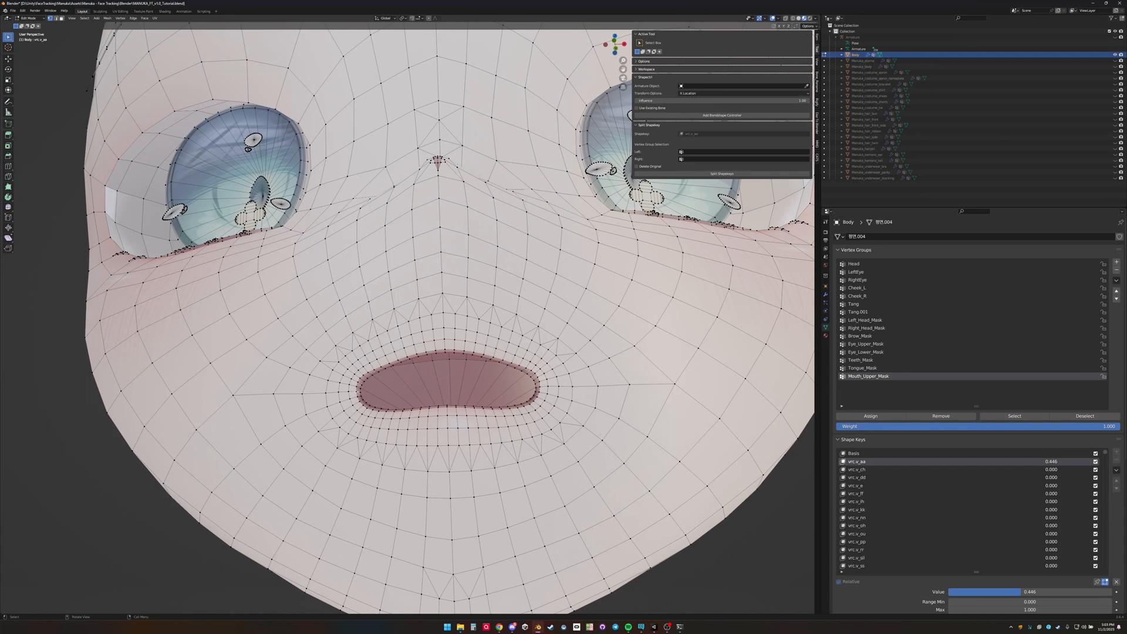
key("c")
mouse_move(373, 374)
left_mouse_down()
mouse_move(437, 354)
mouse_move(440, 372)
left_mouse_up()
right_click(440, 372)
middle_click_drag(440, 373, 437, 367)
- Extend the circle selection from the upper lip across the same side's cheek, up to below the eye
key("c")
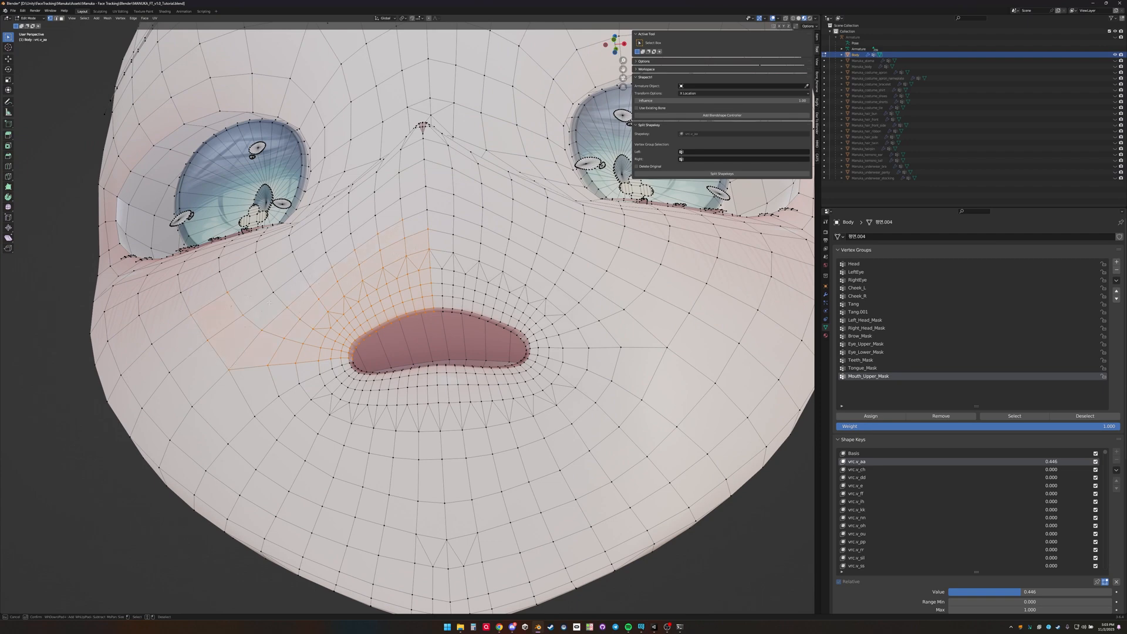
right_click(231, 292)
middle_click_drag(232, 291, 258, 321)
key("c")
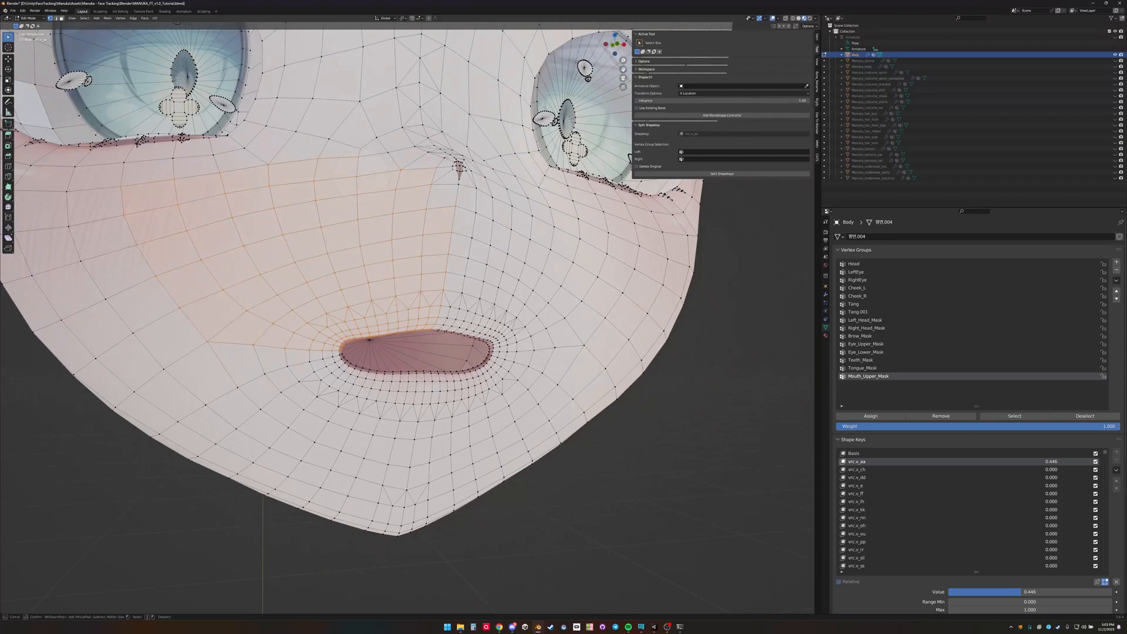
right_click(377, 174)
middle_click_drag(377, 174, 403, 226)
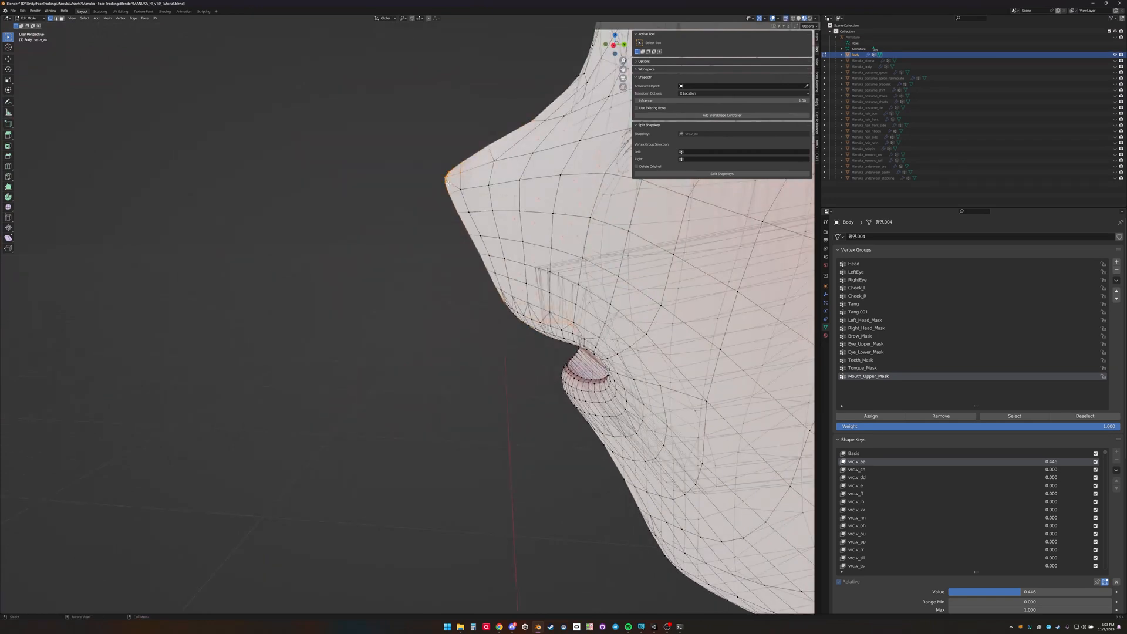
- Add the nose tip, the lower nose bridge and the under-eye cheek vertices to the selection
key("x")
key("c")
left_click_drag(446, 187, 467, 183)
right_click(460, 194)
key("alt+z")
mouse_move(246, 135)
middle_mouse_down()
mouse_move(320, 131)
mouse_move(436, 195)
mouse_move(455, 277)
middle_mouse_up()
key("c")
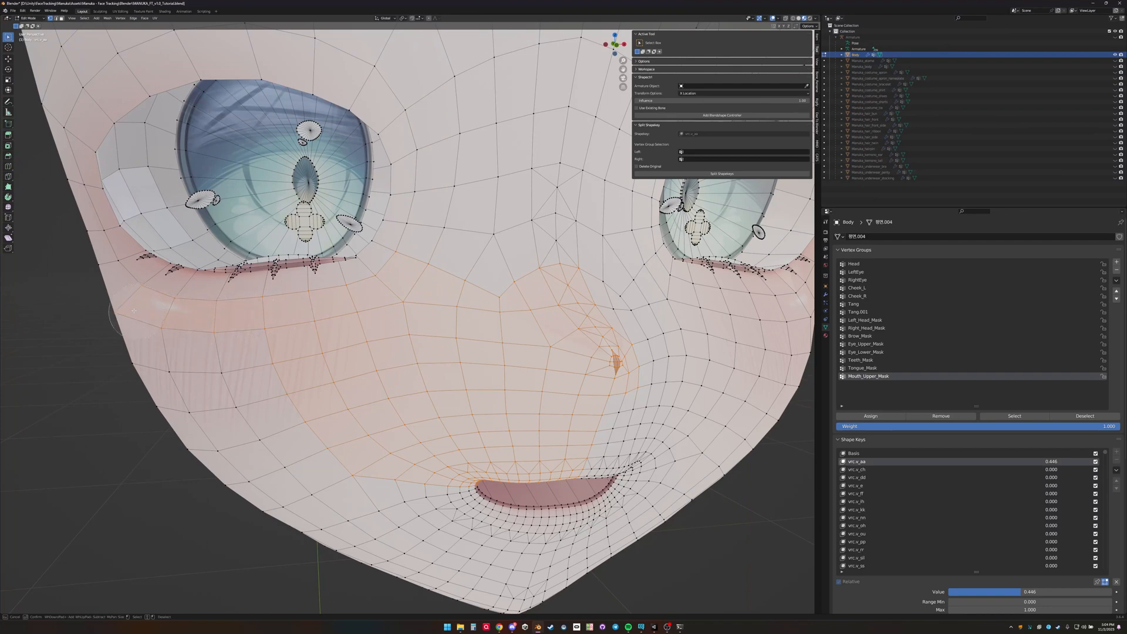
middle_click_drag(115, 314, 305, 298)
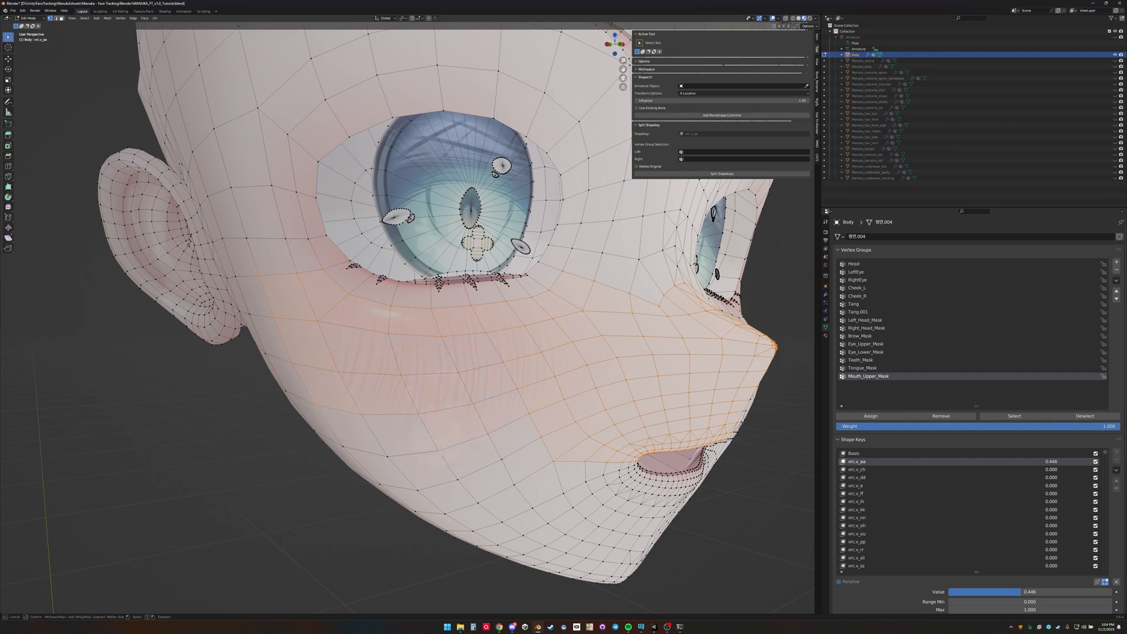
key("Escape")
- Extend the selection back along the cheek towards the ear and jawline, growing it where needed
middle_click_drag(366, 442, 517, 339)
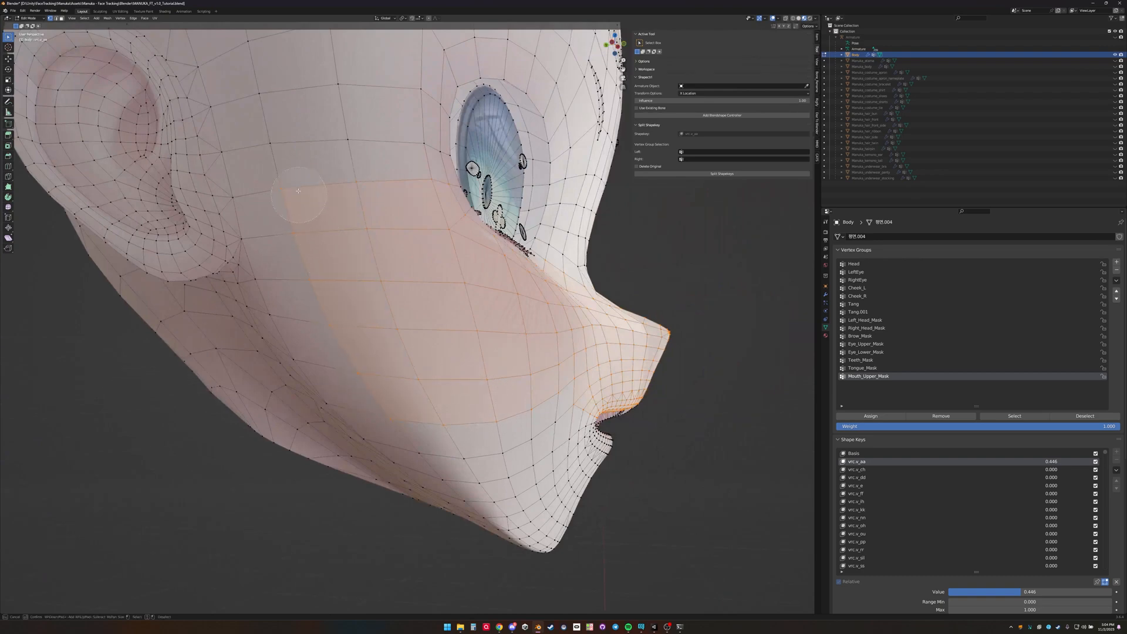
key("Escape")
middle_click_drag(299, 202, 365, 262)
scroll(365, 264, "down", 2)
middle_click_drag(358, 305, 424, 318)
middle_click_drag(354, 332, 362, 340)
key("c")
left_click_drag(351, 344, 338, 237)
key("Escape")
mouse_move(435, 279)
middle_mouse_down()
mouse_move(364, 329)
mouse_move(386, 314)
mouse_move(284, 226)
mouse_move(329, 236)
mouse_move(352, 220)
middle_mouse_up()
key("ctrl+KP_Add")
key("c")
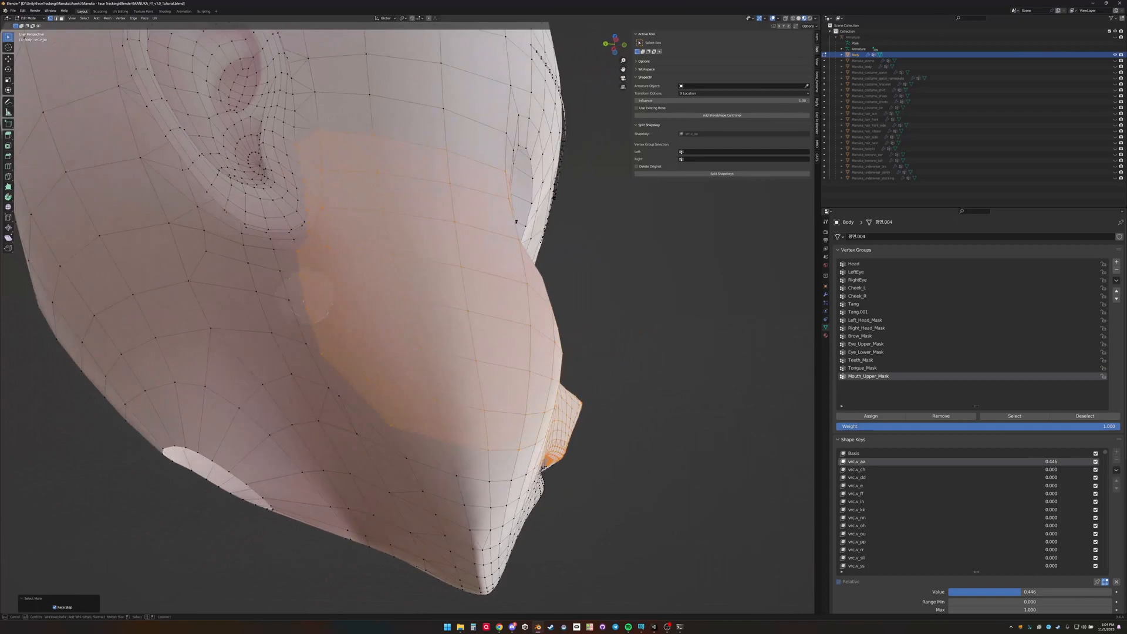
key("Escape")
middle_click_drag(463, 264, 405, 302)
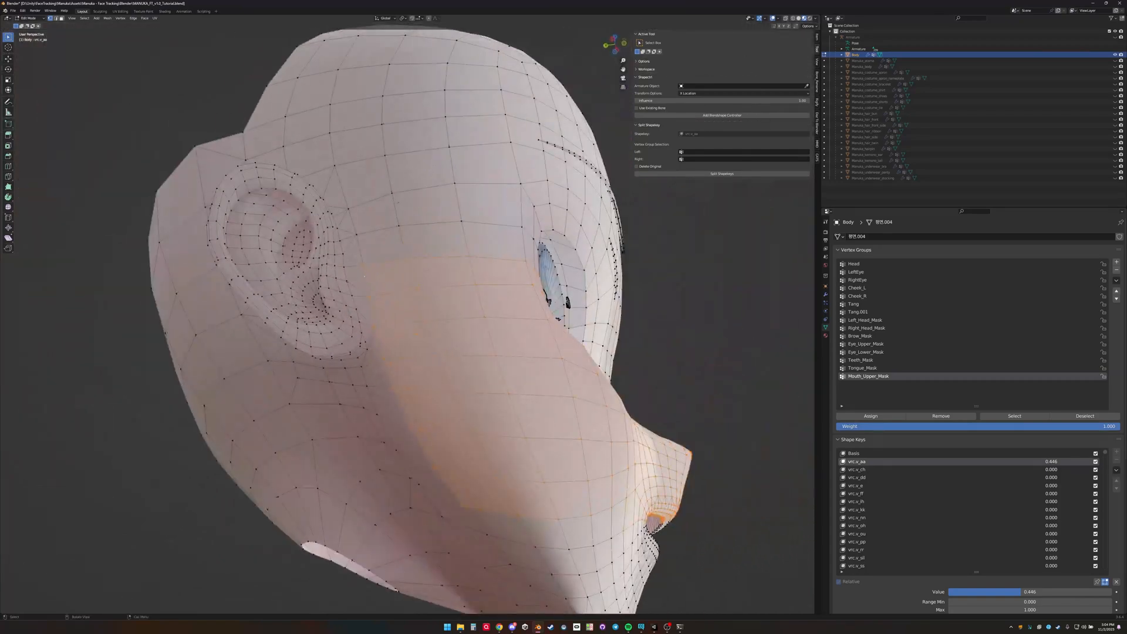
- Add the linked lower eyelash pieces on the same side to the selection
middle_click_drag(409, 361, 328, 320)
scroll(402, 313, "up", 4)
middle_click_drag(402, 313, 304, 371)
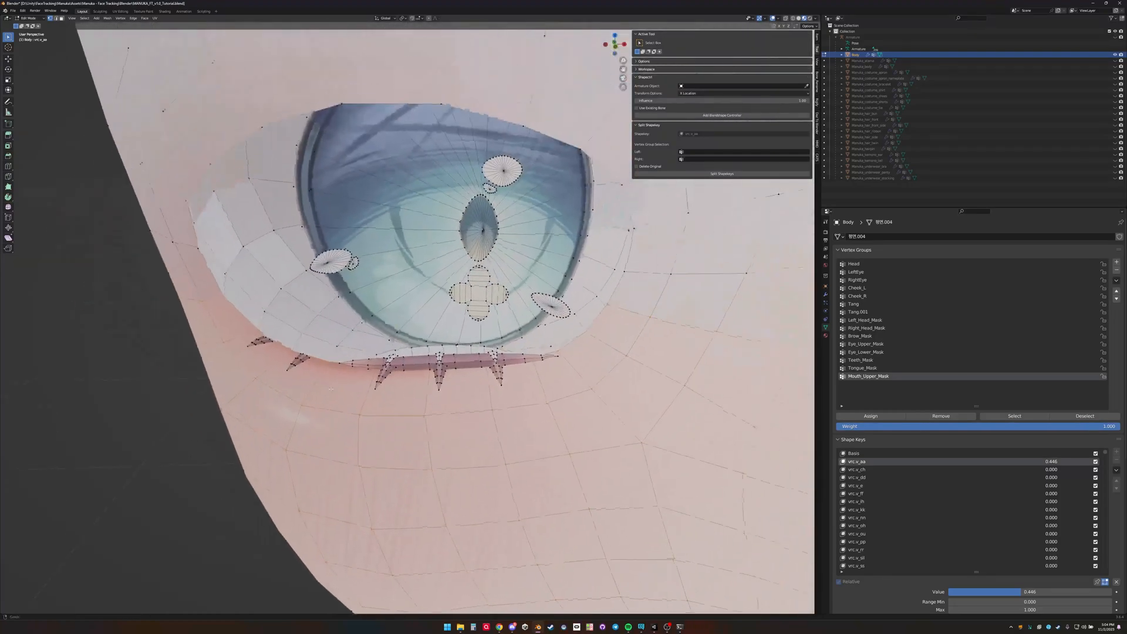
key("l")
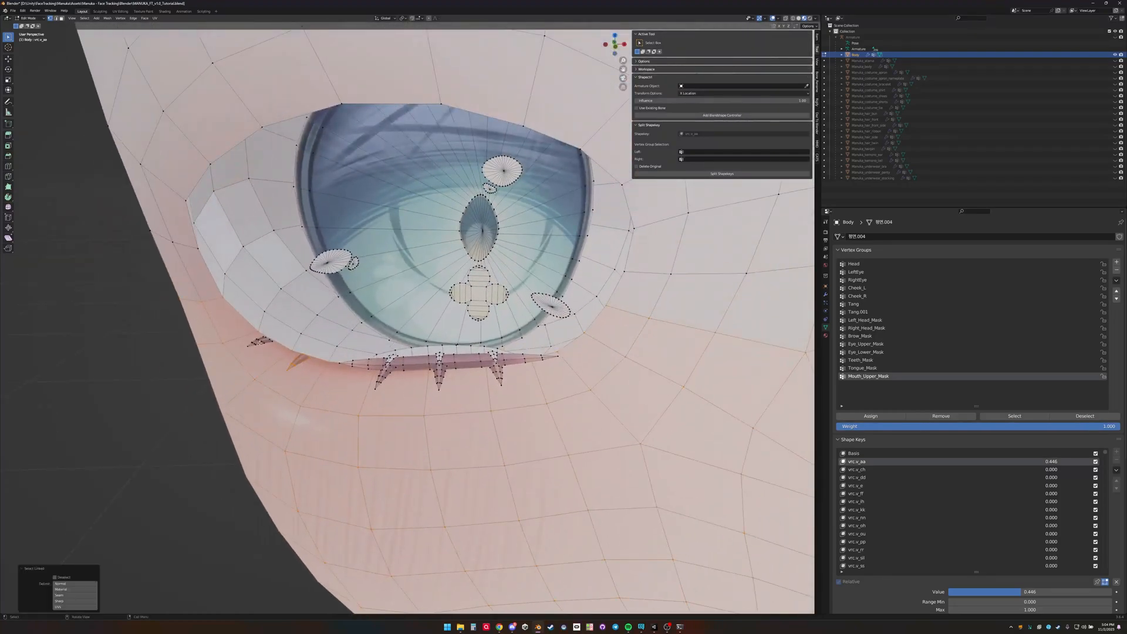
key("l")
key("l")
- Set the vrc.v_aa shape key to 1.000 and check and refine the selection boundary around the mouth corner
scroll(495, 356, "down", 6)
middle_click_drag(494, 356, 430, 277, "shift")
key("KP_1")
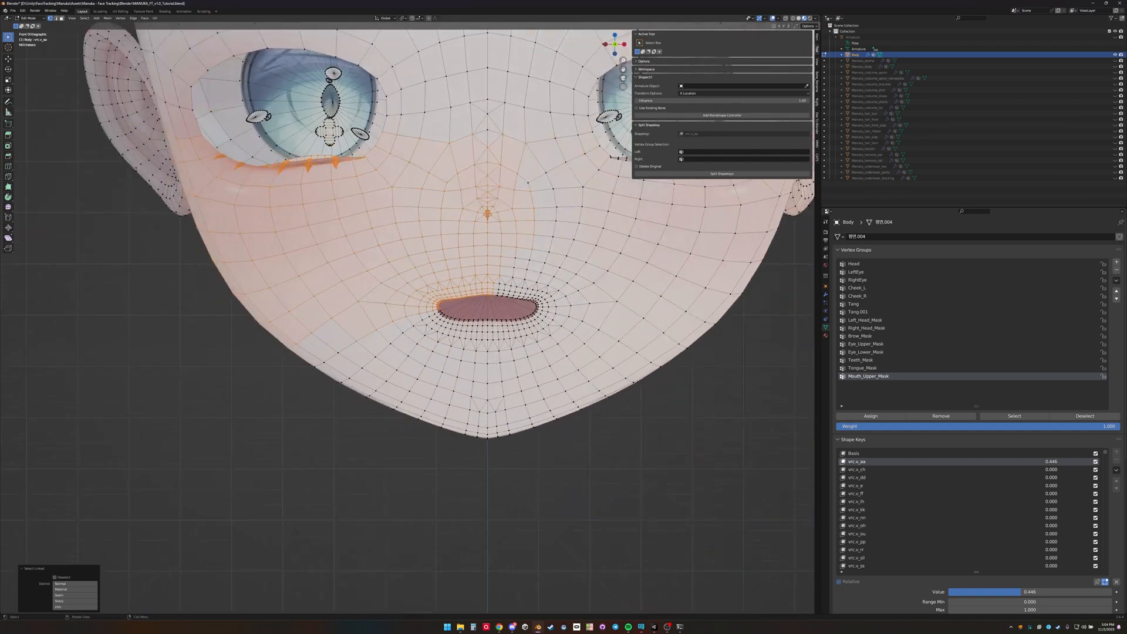
scroll(498, 324, "up", 2)
middle_click_drag(498, 324, 376, 357, "shift")
left_click_drag(1025, 591, 1111, 591)
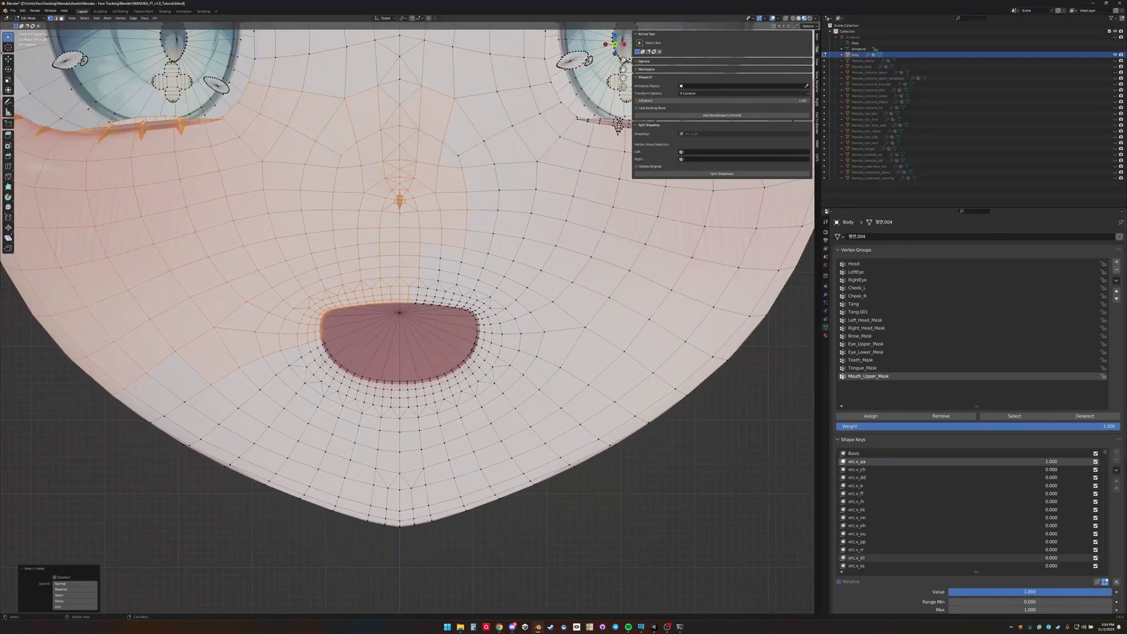
key("c")
key("Escape")
middle_click_drag(319, 363, 357, 356)
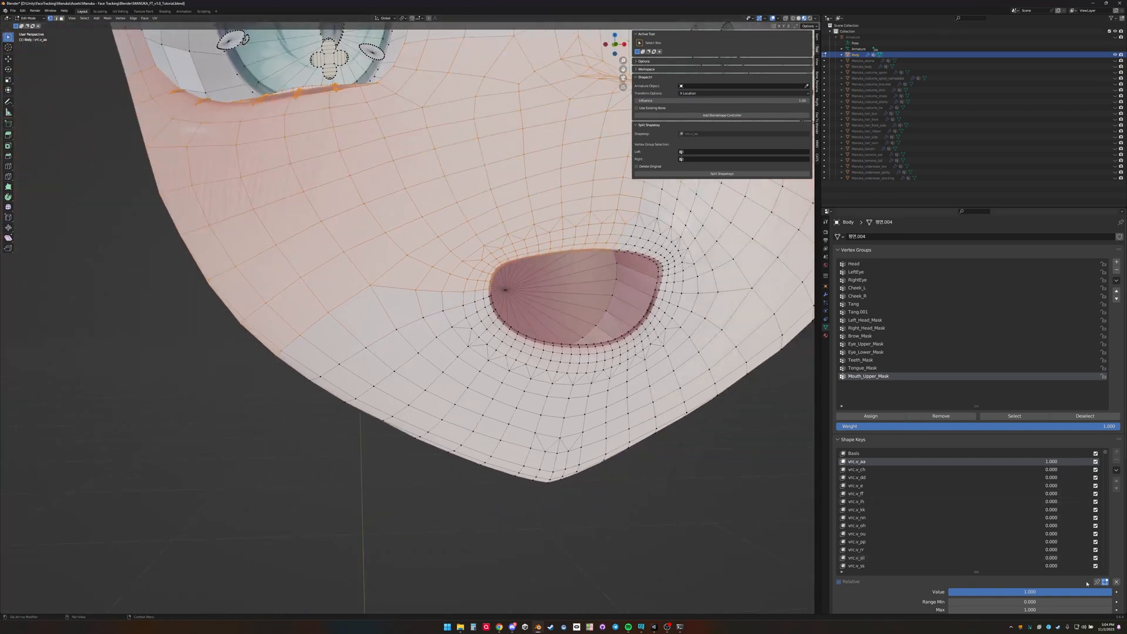
left_click_drag(1110, 592, 1011, 591)
left_click_drag(1002, 591, 1110, 591)
middle_click_drag(283, 345, 429, 384)
key("c")
key("Escape")
scroll(376, 382, "down", 7)
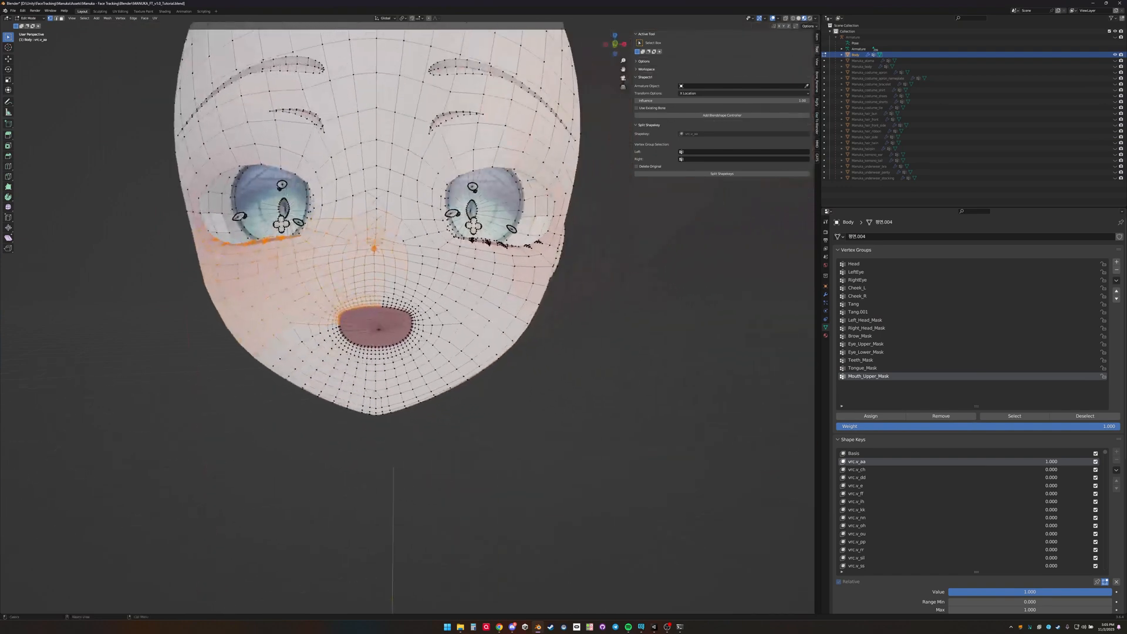
- Mirror the selection across the X axis, extending it to the other half of the face
scroll(420, 375, "up", 3)
middle_click_drag(375, 334, 487, 387, "shift")
key("shift+ctrl+m")
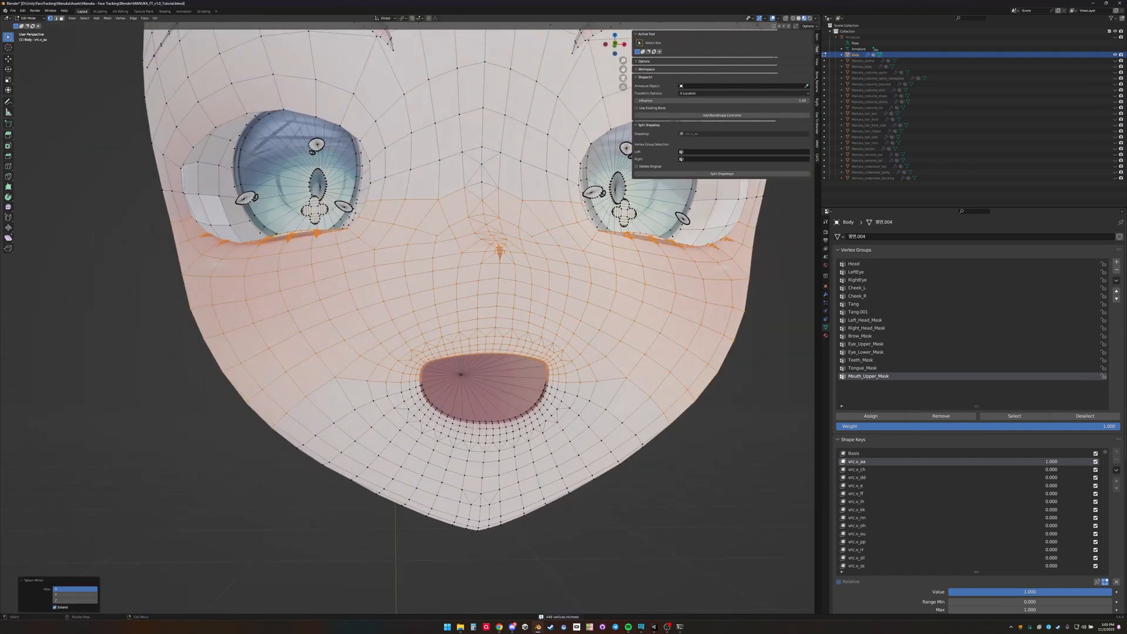
scroll(470, 381, "down", 4)
middle_click_drag(410, 393, 500, 396)
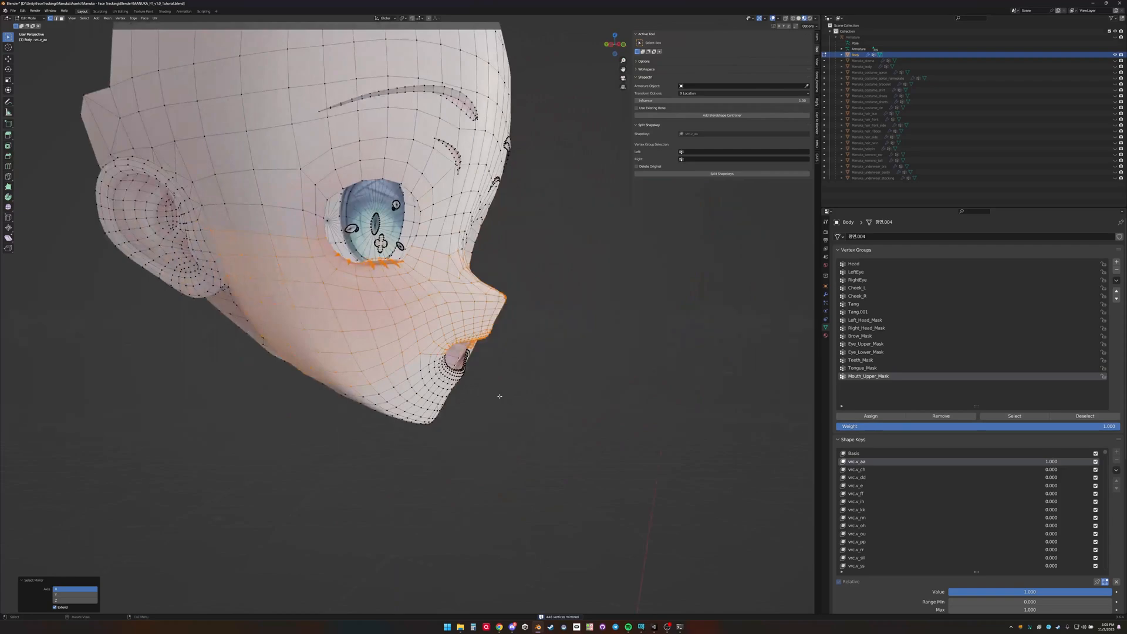
- Reset the vrc.v_aa shape key to 0.000 and assign the selected vertices to Mouth_Upper_Mask
key("KP_1")
left_click_drag(1033, 591, 960, 591)
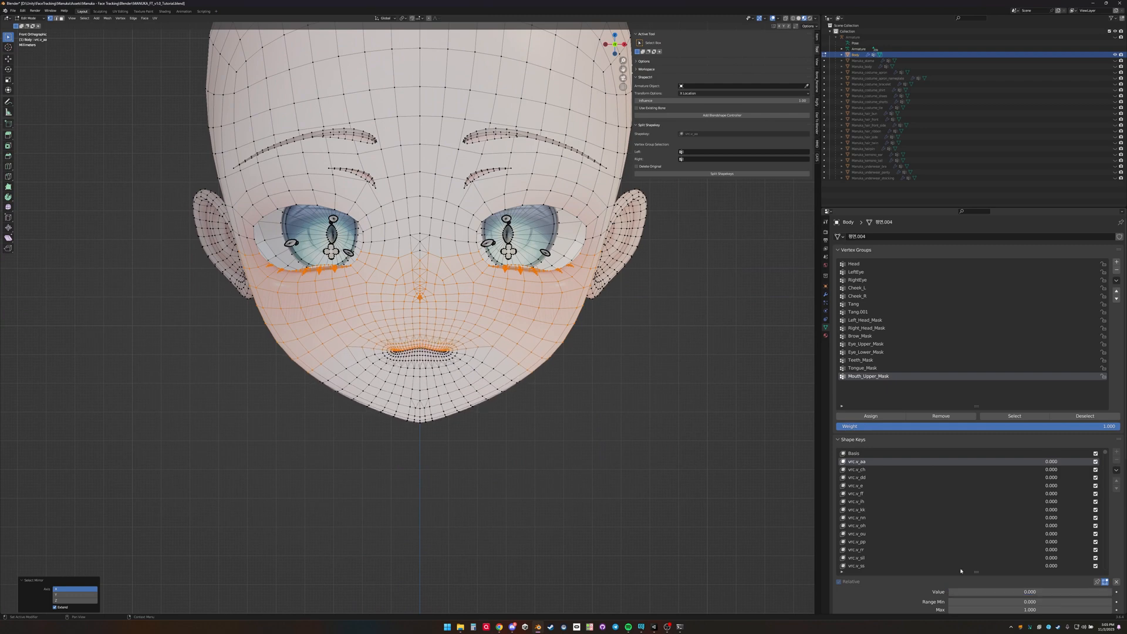
left_click(889, 417)
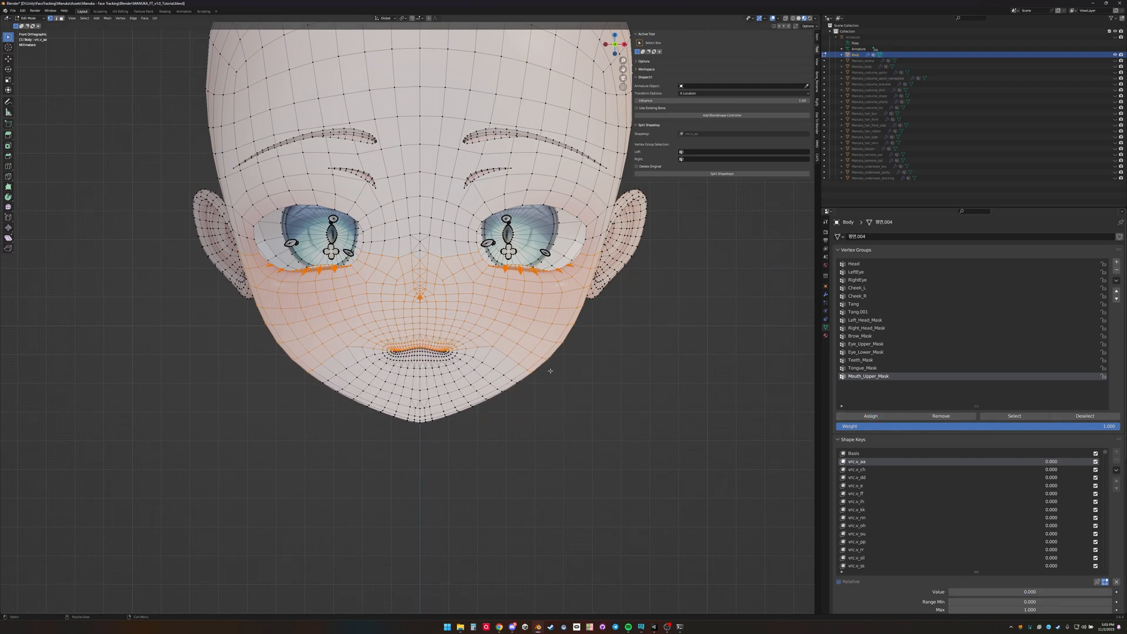
- Turn on X-ray and circle-deselect the lower eyelashes, under-eye area and upper nose vertices
scroll(513, 412, "up", 2)
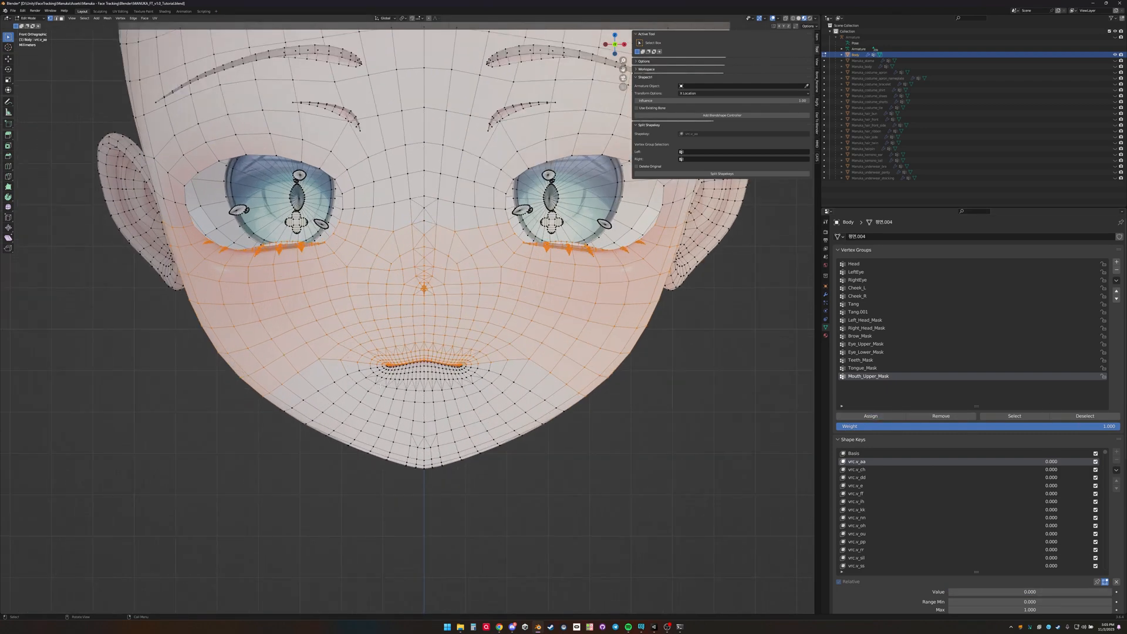
key("alt+z")
scroll(320, 343, "down", 2)
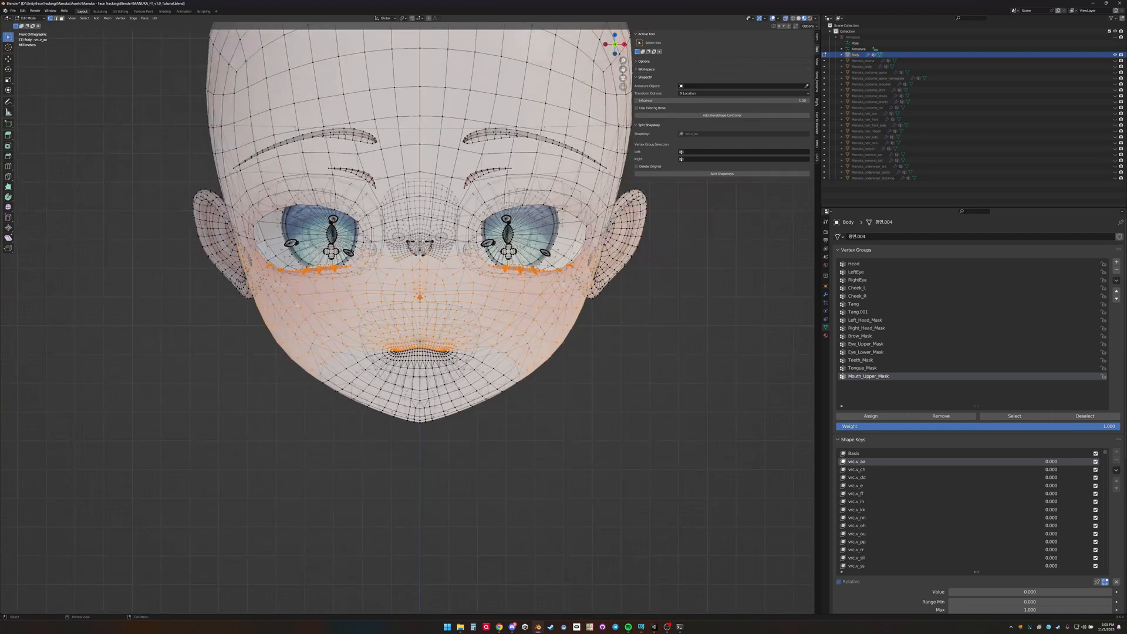
key("c")
mouse_move(258, 302)
middle_mouse_down()
mouse_move(316, 271)
mouse_move(534, 271)
mouse_move(587, 311)
mouse_move(600, 247)
mouse_move(587, 247)
mouse_move(582, 197)
middle_mouse_up()
key("Escape")
scroll(593, 258, "up", 2)
scroll(586, 220, "up", 1)
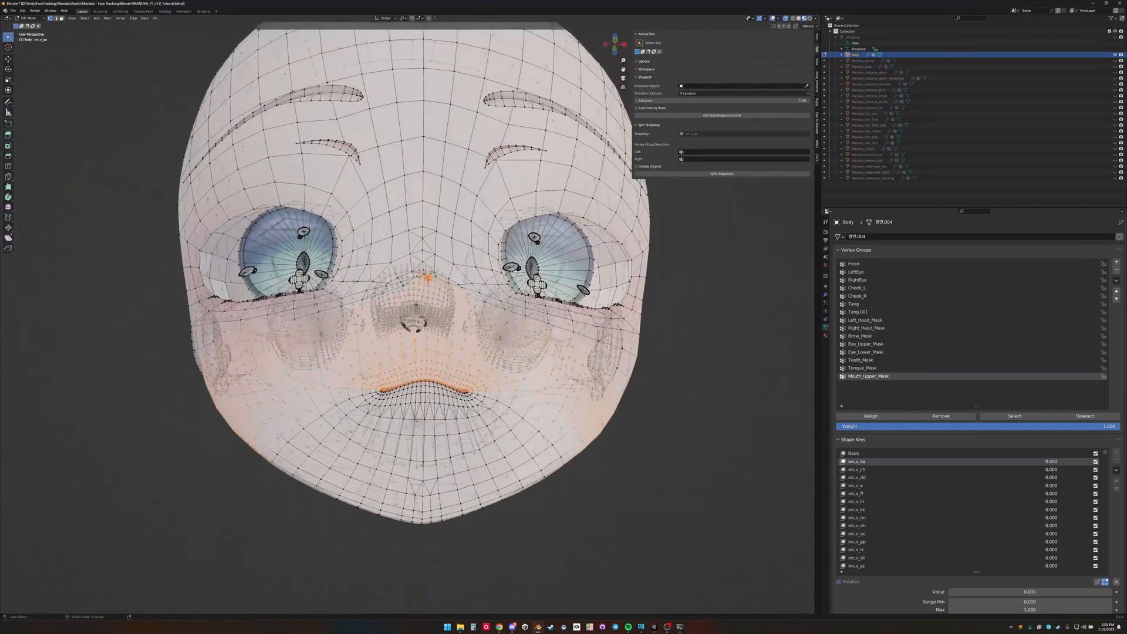
- Set the vrc.v_aa shape key to 1.000 and circle-deselect the upper lip, nose tip and cheek vertices through the mesh
left_click_drag(973, 593, 1111, 593)
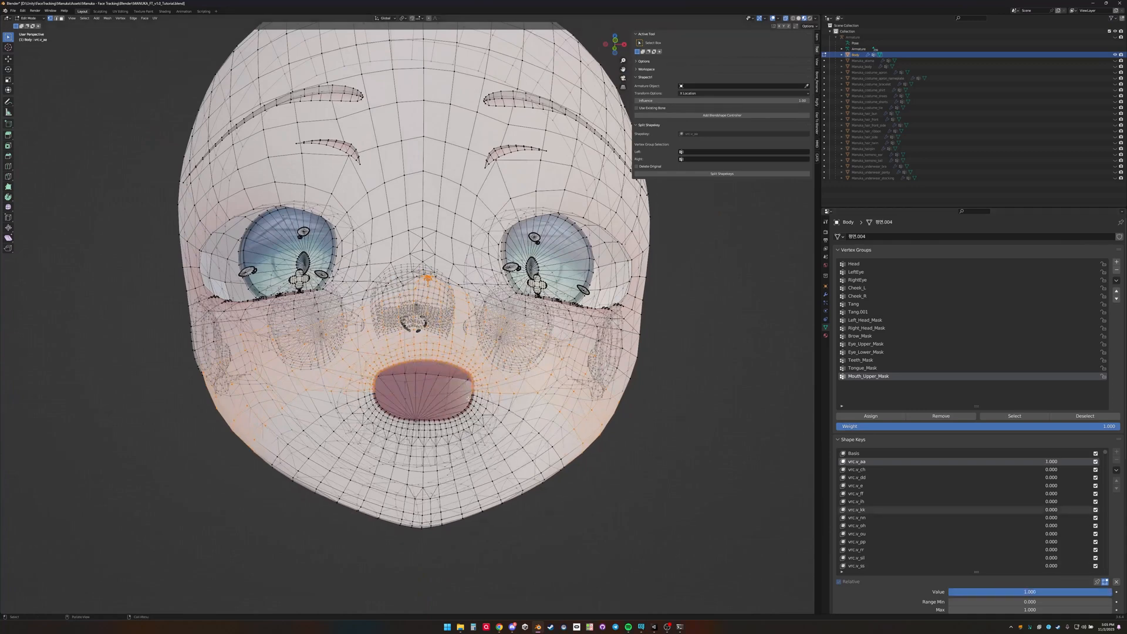
middle_click_drag(428, 364, 417, 392)
key("alt+z")
key("KP_1")
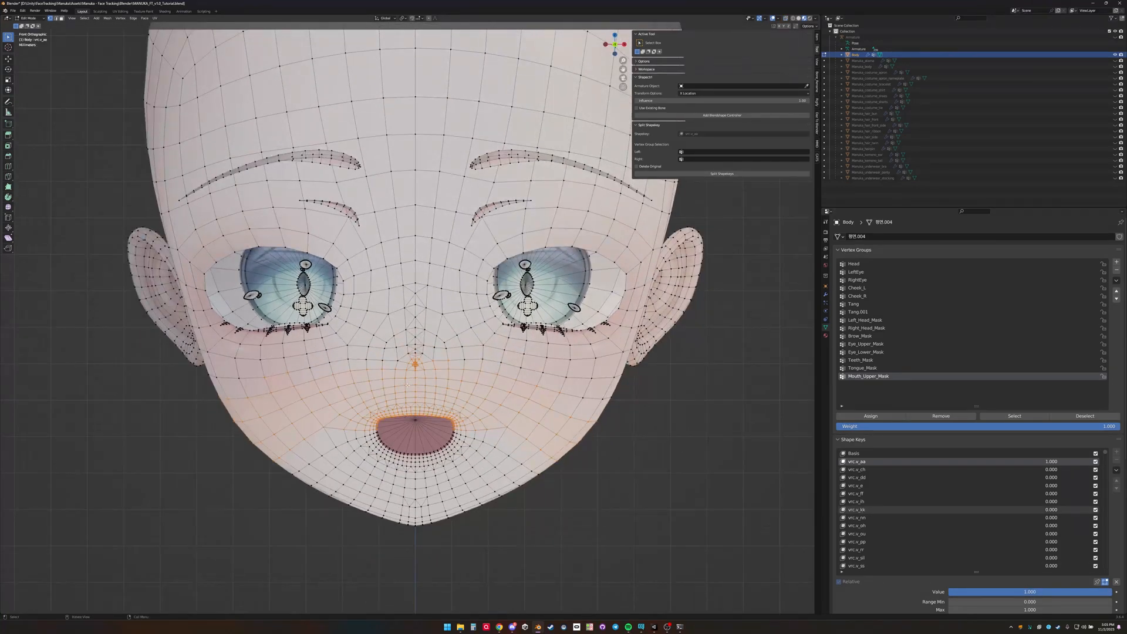
key("alt+z")
key("c")
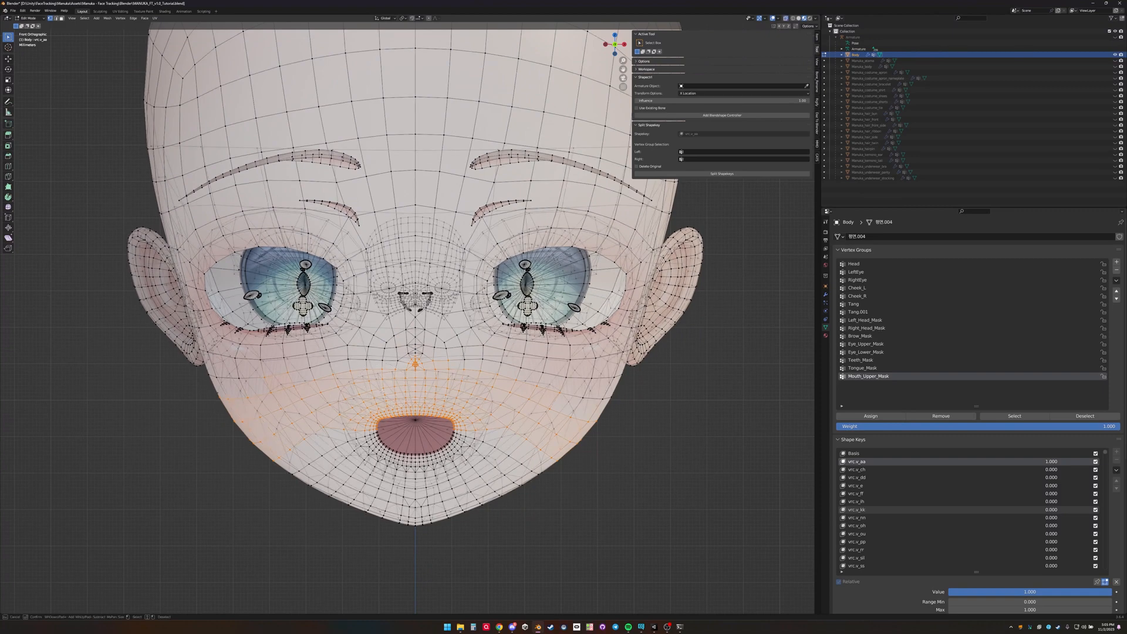
left_click_drag(393, 402, 372, 421)
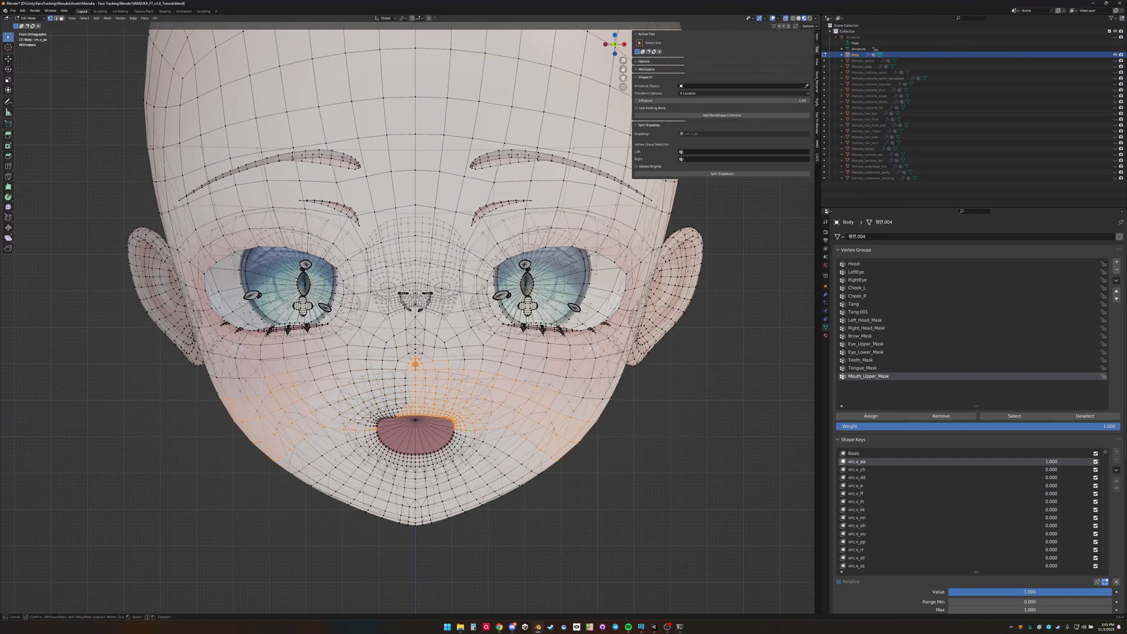
mouse_move(250, 432)
middle_mouse_down()
mouse_move(238, 435)
mouse_move(227, 404)
middle_mouse_up()
mouse_move(415, 371)
middle_mouse_down()
mouse_move(417, 392)
mouse_move(503, 395)
mouse_move(578, 439)
middle_mouse_up()
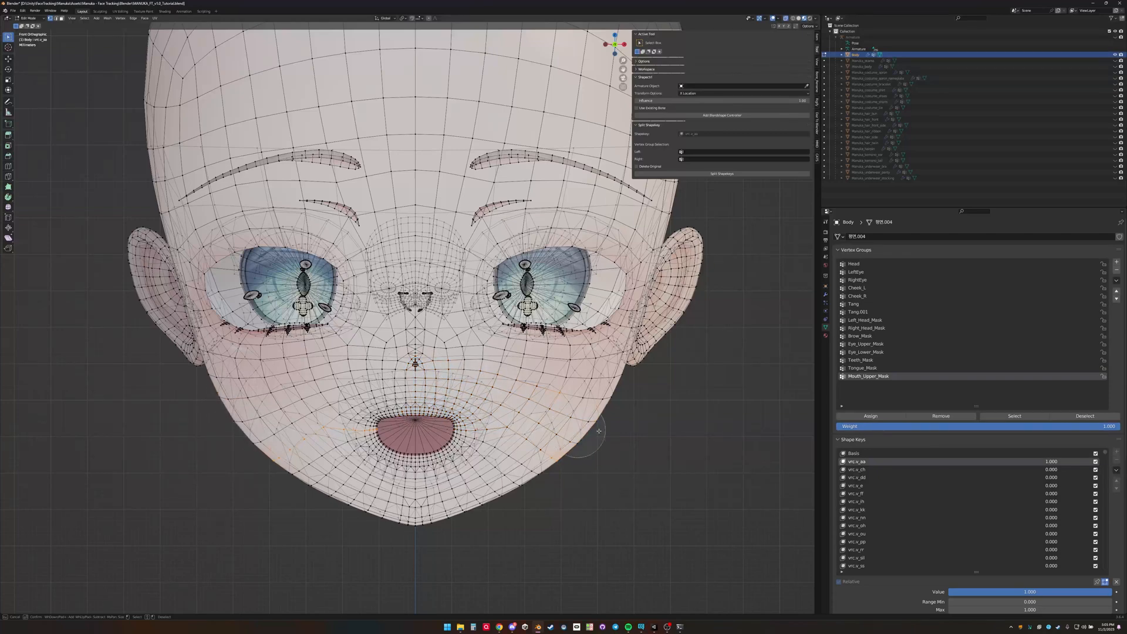
key("Escape")
- Turn off X-ray and circle-deselect any leftover vertices around the open mouth from the side
key("alt+z")
middle_click_drag(390, 394, 511, 269, "shift")
scroll(549, 258, "up", 3)
scroll(618, 281, "up", 3)
middle_click_drag(618, 282, 687, 259)
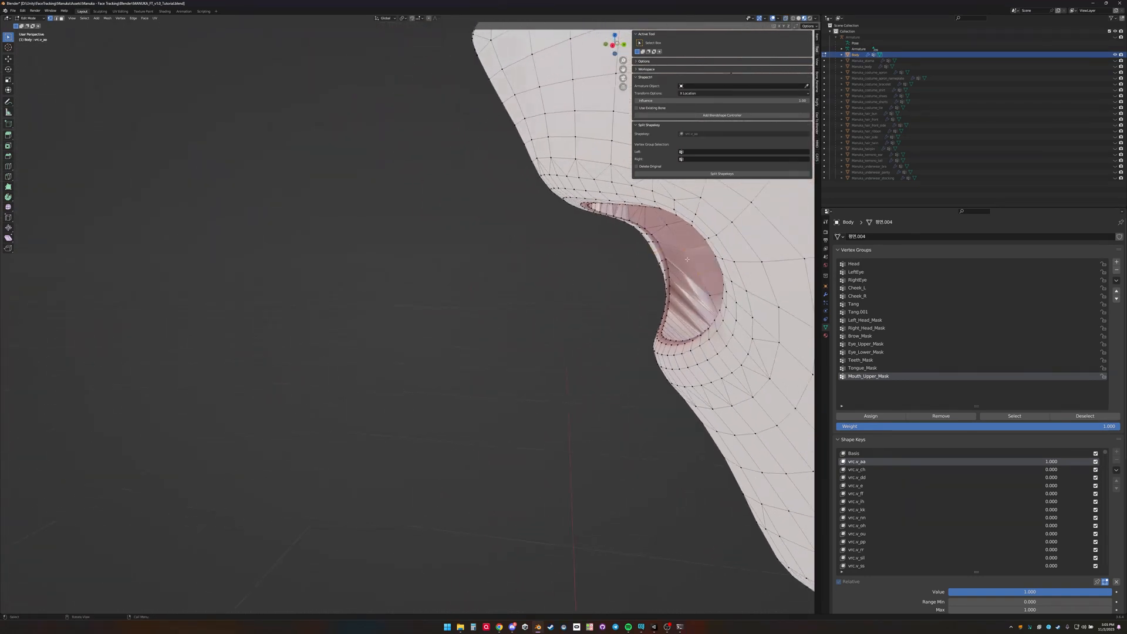
key("c")
middle_click_drag(632, 264, 719, 255)
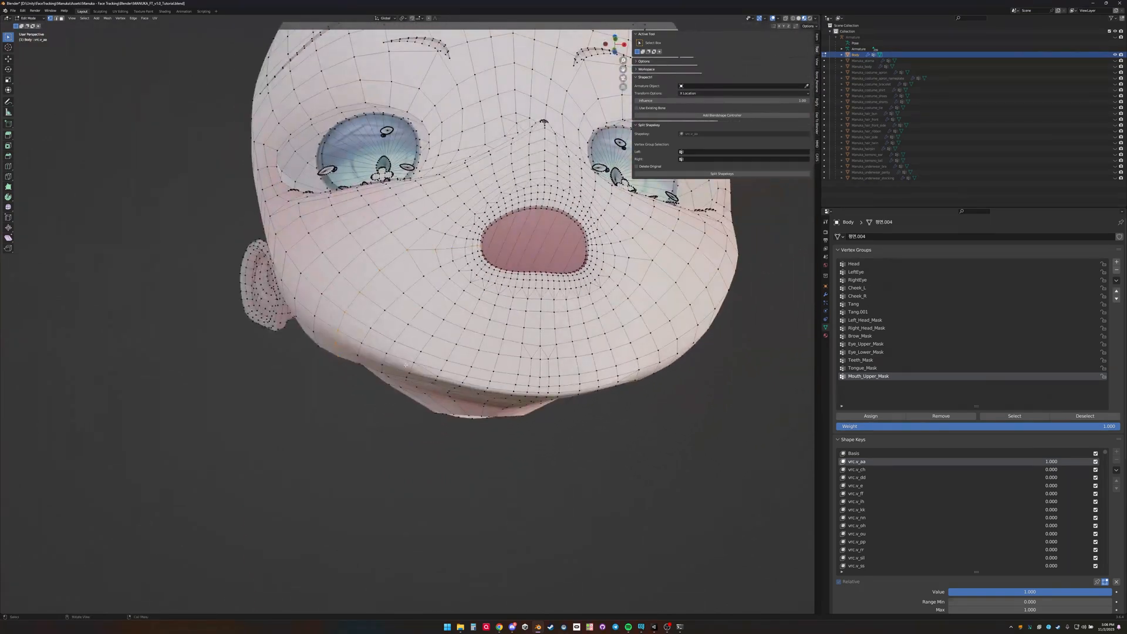
- Circle-select the lower cheek and jaw vertices on one side of the head and create a Mouth_Lower_Mask vertex group
middle_click_drag(406, 364, 467, 311)
key("c")
left_click(336, 352)
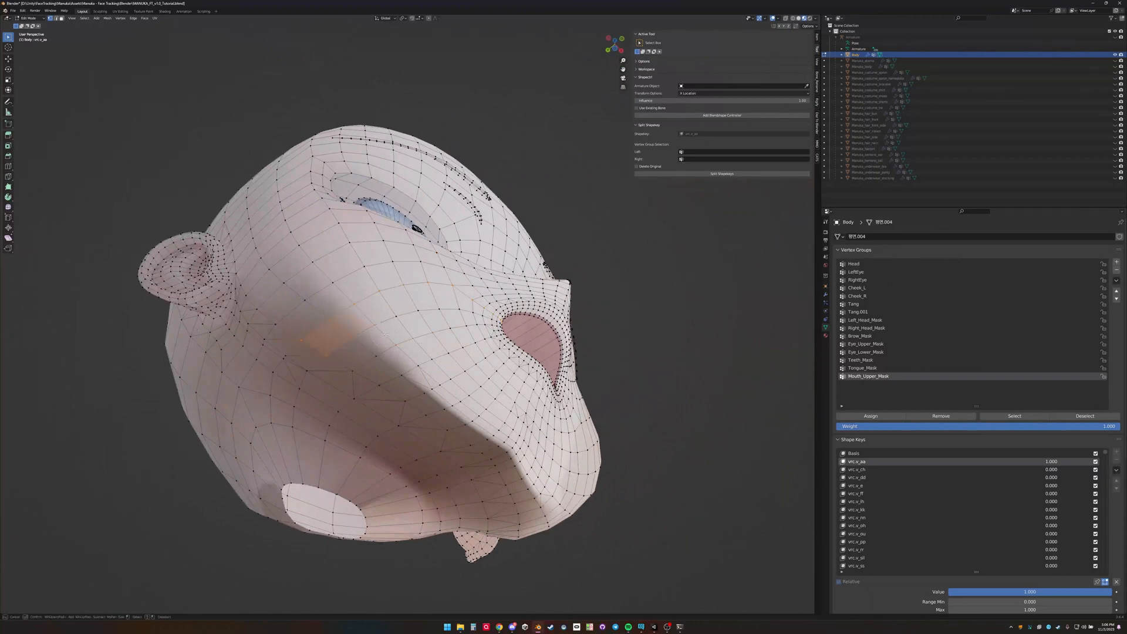
mouse_move(408, 388)
left_mouse_down()
mouse_move(345, 354)
mouse_move(414, 390)
left_mouse_up()
right_click(414, 390)
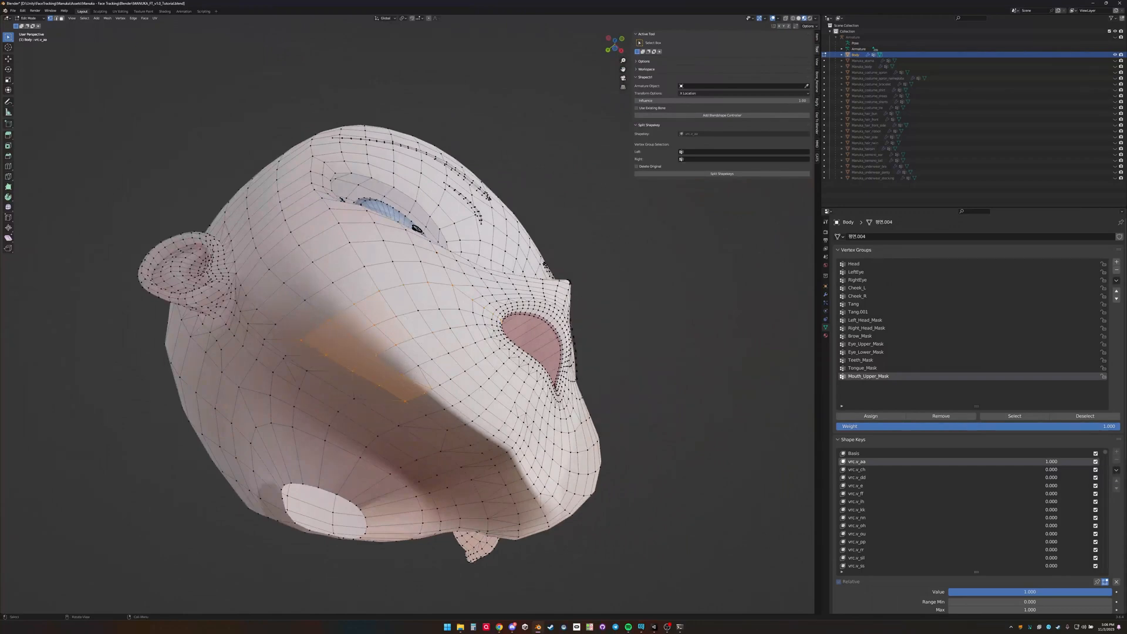
left_click(1116, 263)
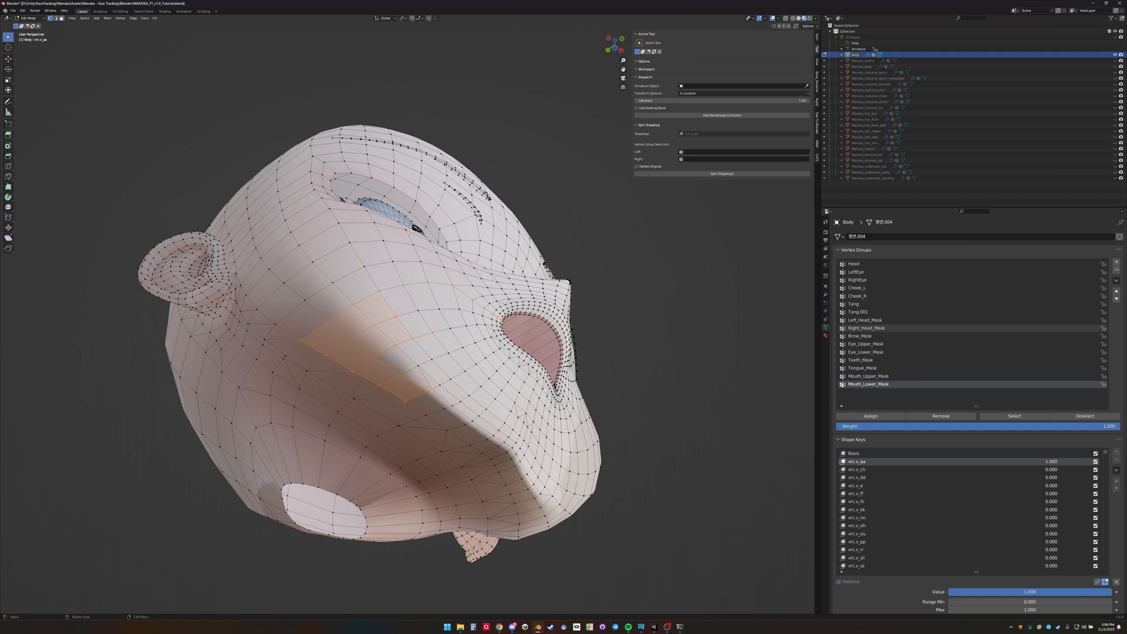
- Extend the circle selection along the jaw and chin as far as the face's centerline
middle_click_drag(440, 323, 425, 366)
key("c")
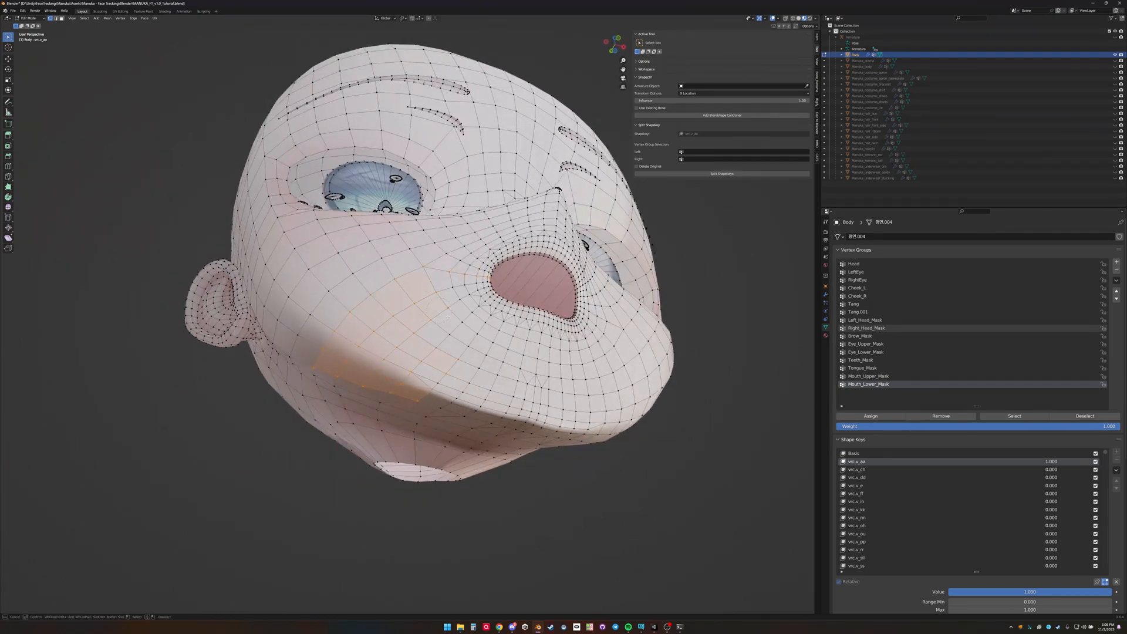
left_click_drag(442, 392, 529, 421)
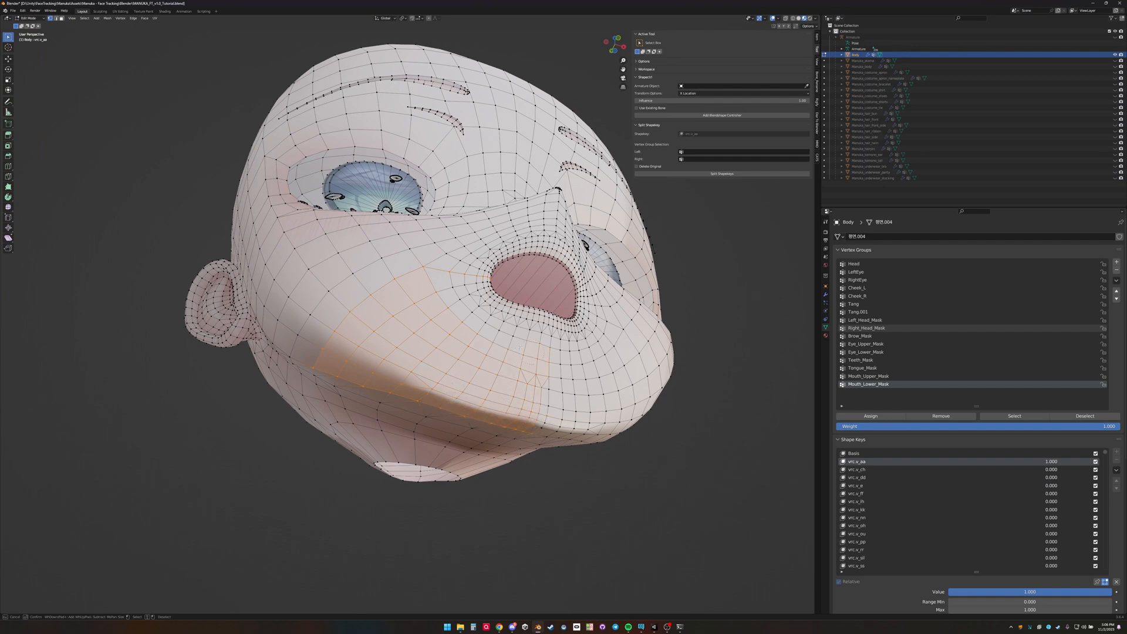
key("Escape")
- Add the vertices below the lower lip and around the mouth corner to the circle selection on the same side
middle_click_drag(500, 259, 480, 292)
scroll(480, 292, "up", 2)
key("c")
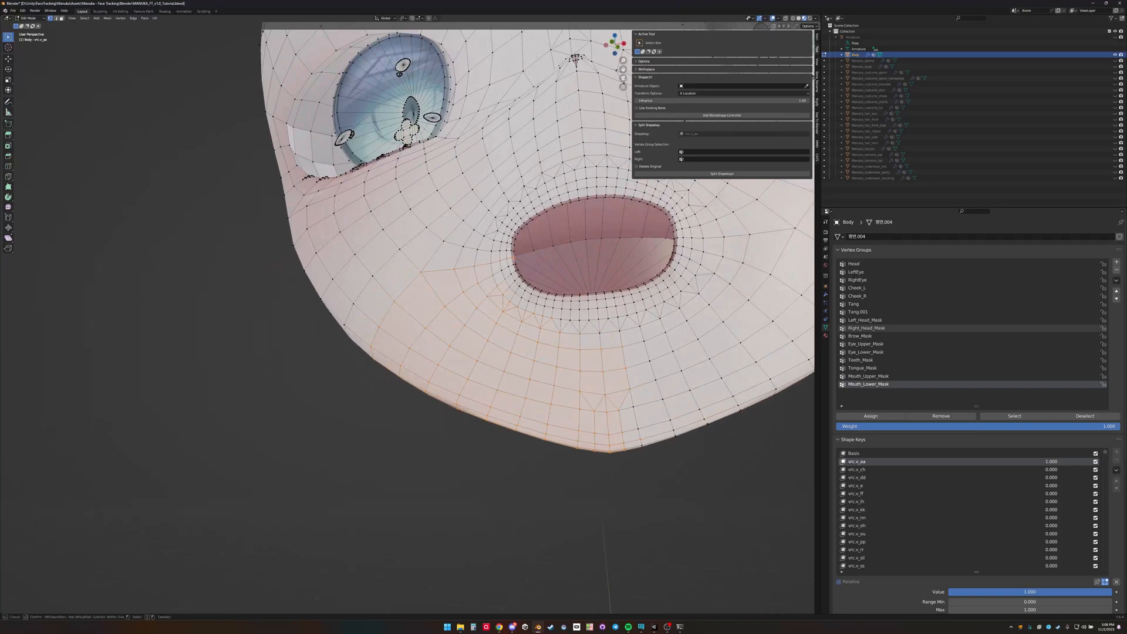
key("Escape")
mouse_move(613, 326)
middle_mouse_down()
mouse_move(588, 350)
mouse_move(459, 378)
middle_mouse_up()
scroll(588, 350, "up", 3)
key("c")
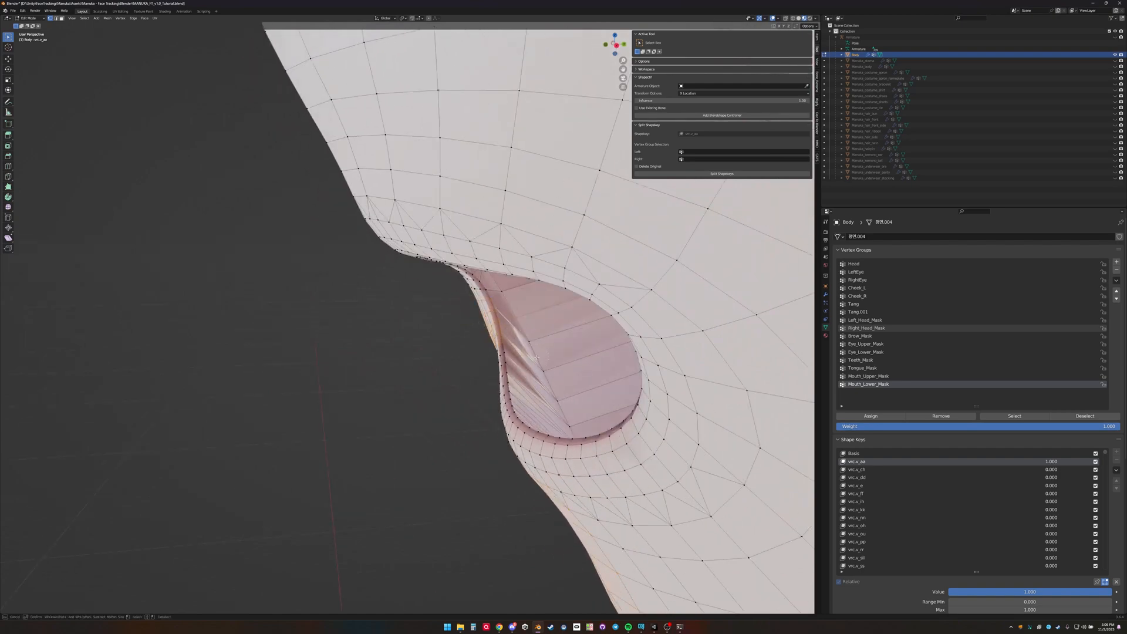
key("Escape")
- Circle-select the inner lower lip and lower mouth cavity vertices on the same side of the mouth
scroll(532, 421, "up", 3)
mouse_move(563, 416)
middle_mouse_down()
mouse_move(505, 414)
mouse_move(511, 436)
mouse_move(506, 381)
mouse_move(470, 375)
middle_mouse_up()
scroll(505, 415, "up", 2)
scroll(499, 367, "down", 3)
key("c")
left_click(434, 423)
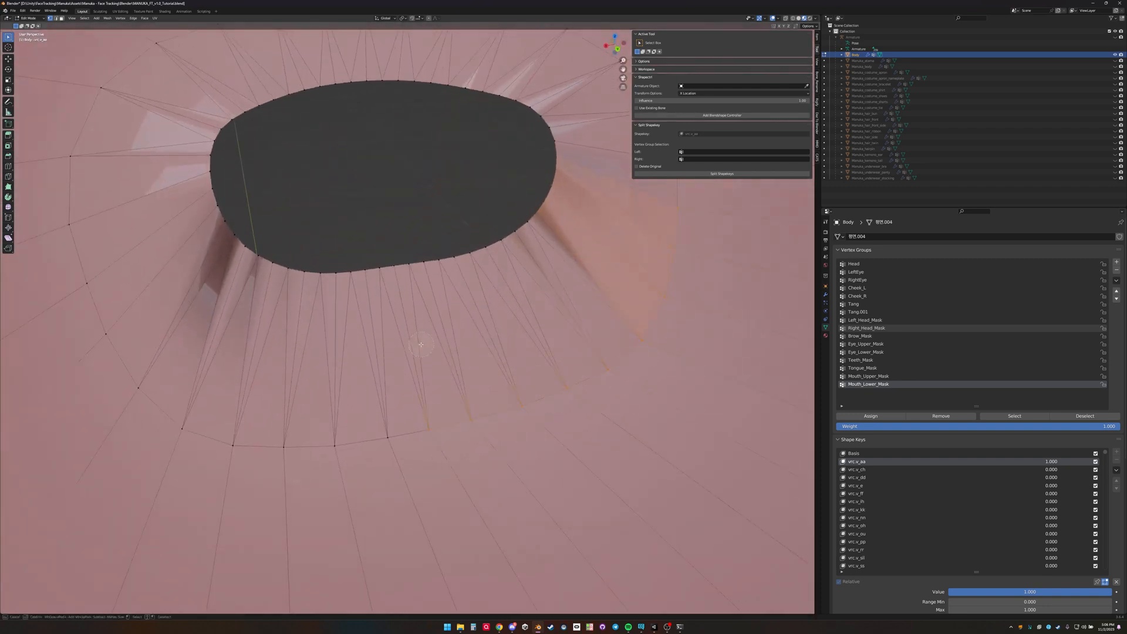
mouse_move(368, 269)
left_mouse_down()
mouse_move(502, 246)
mouse_move(536, 207)
left_mouse_up()
key("Escape")
middle_click_drag(427, 285, 320, 226)
key("c")
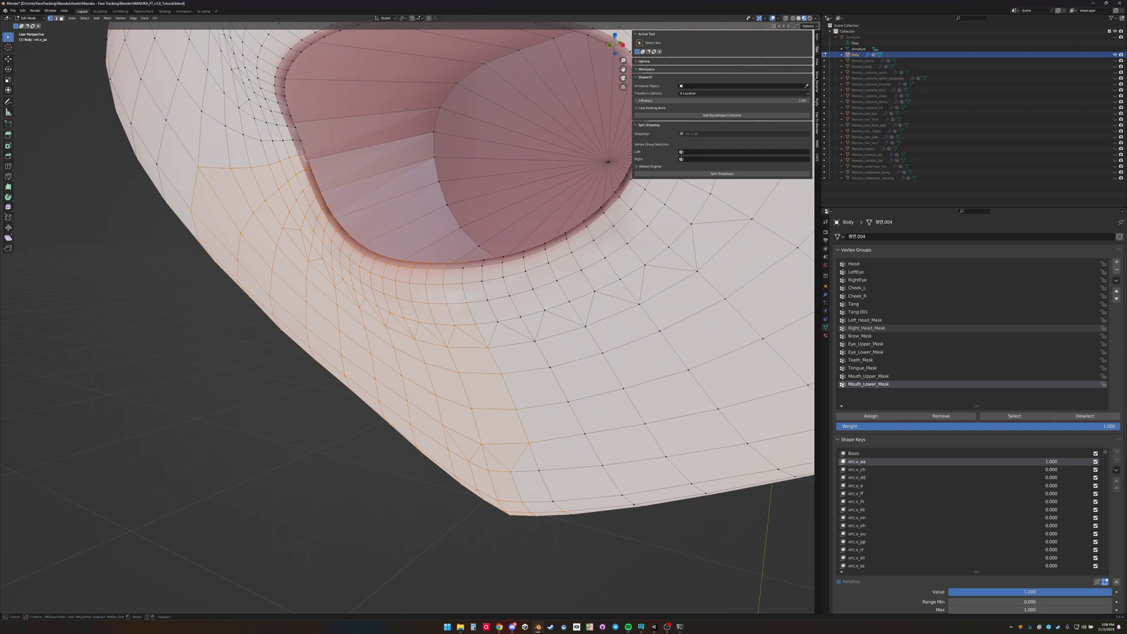
key("Escape")
- Mirror the lower mouth selection across the X axis, extending the existing selection
scroll(447, 266, "down", 5)
middle_click_drag(412, 282, 451, 288)
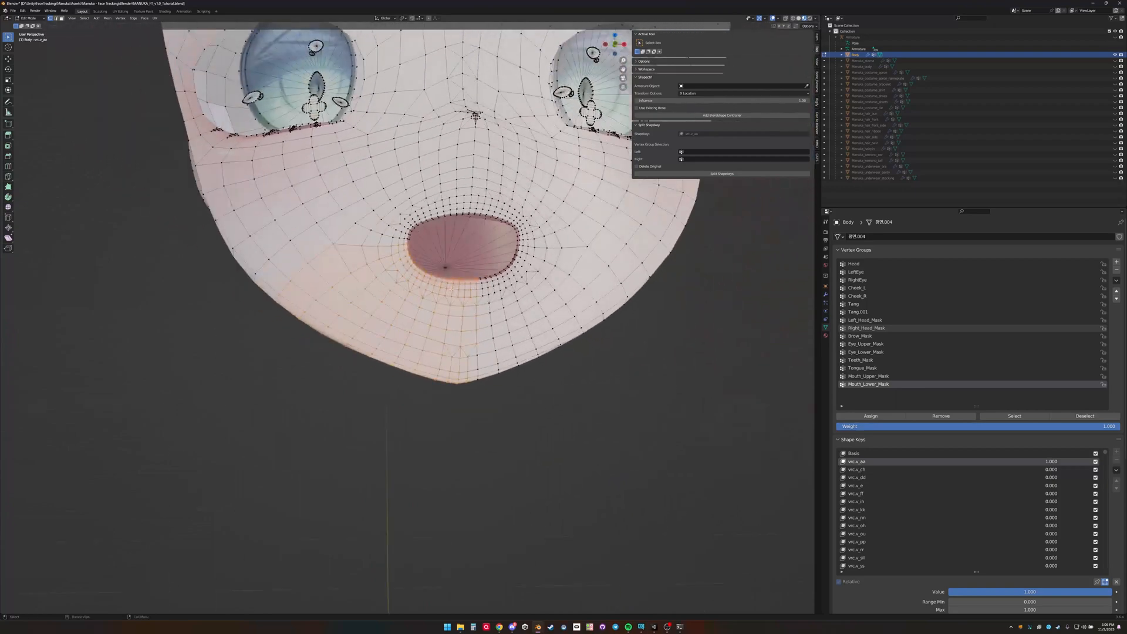
key("ctrl+shift+m")
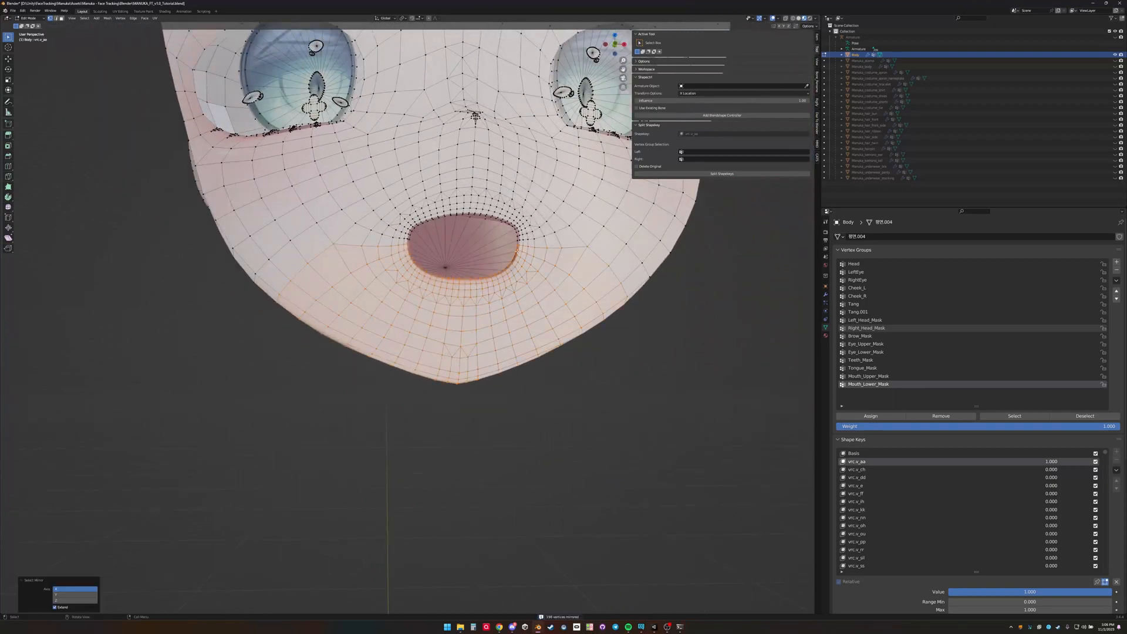
- Check the mirrored selection around the mouth, assign it to Mouth_Lower_Mask and clear the selection
middle_click_drag(517, 251, 436, 258)
scroll(434, 294, "up", 8)
scroll(432, 276, "down", 3)
middle_click_drag(416, 299, 379, 312)
scroll(422, 305, "down", 4)
middle_click_drag(505, 296, 628, 306)
scroll(499, 288, "down", 3)
scroll(499, 283, "up", 3)
scroll(681, 297, "down", 3)
scroll(552, 316, "up", 3)
middle_click_drag(546, 320, 532, 341)
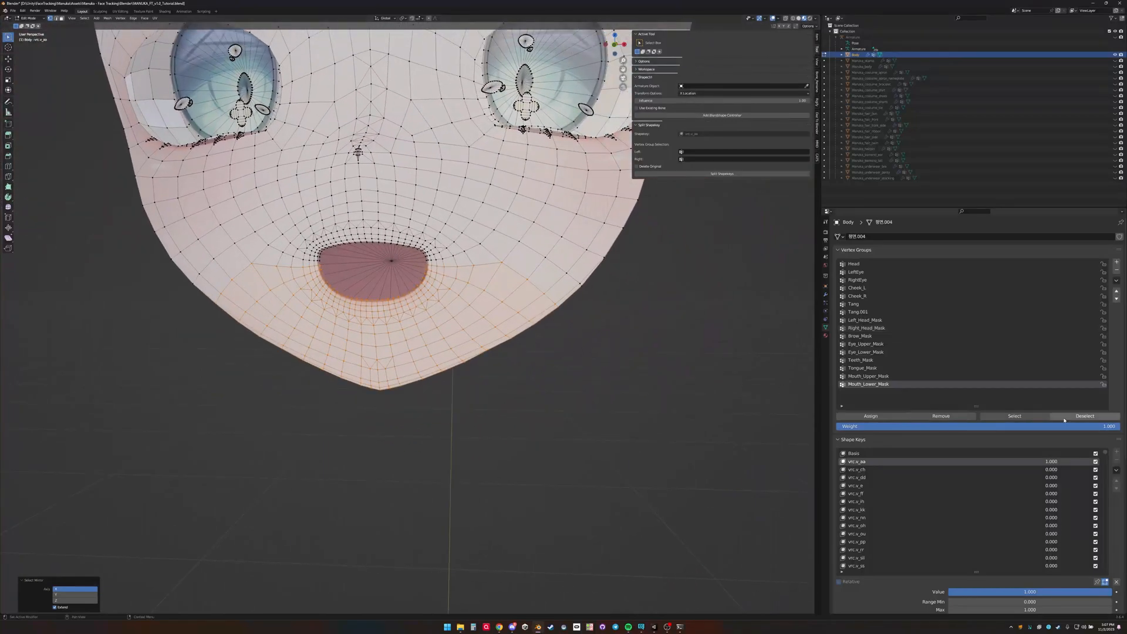
left_click(879, 417)
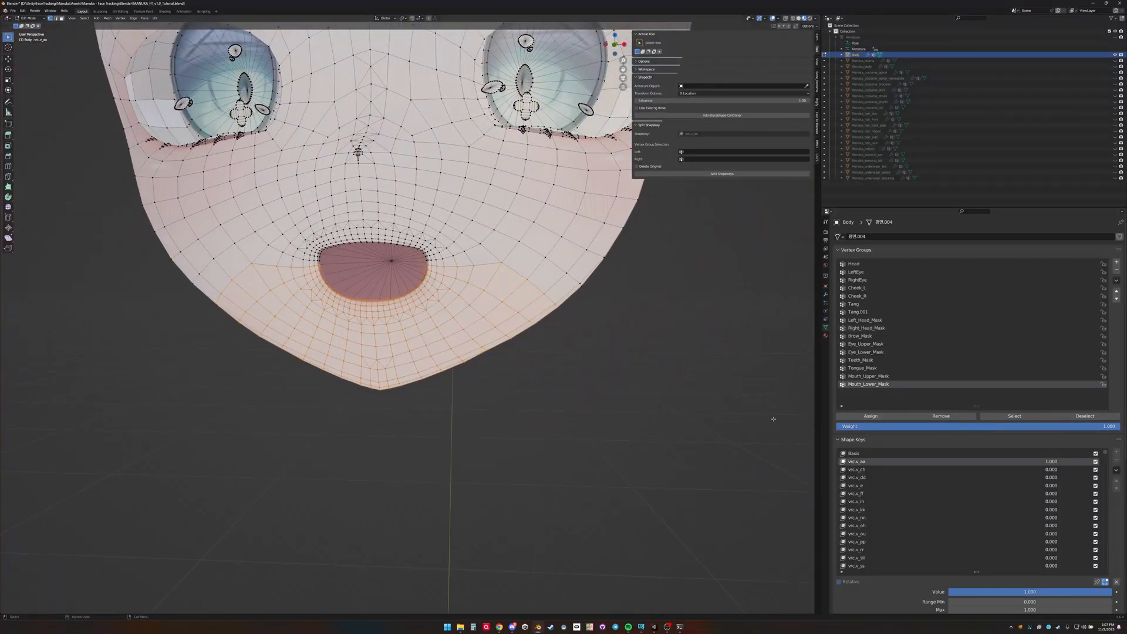
left_click(694, 432)
- Highlight the vertices stored in Mouth_Upper_Mask, Eye_Lower_Mask and Eye_Upper_Mask to check their coverage
left_click(875, 376)
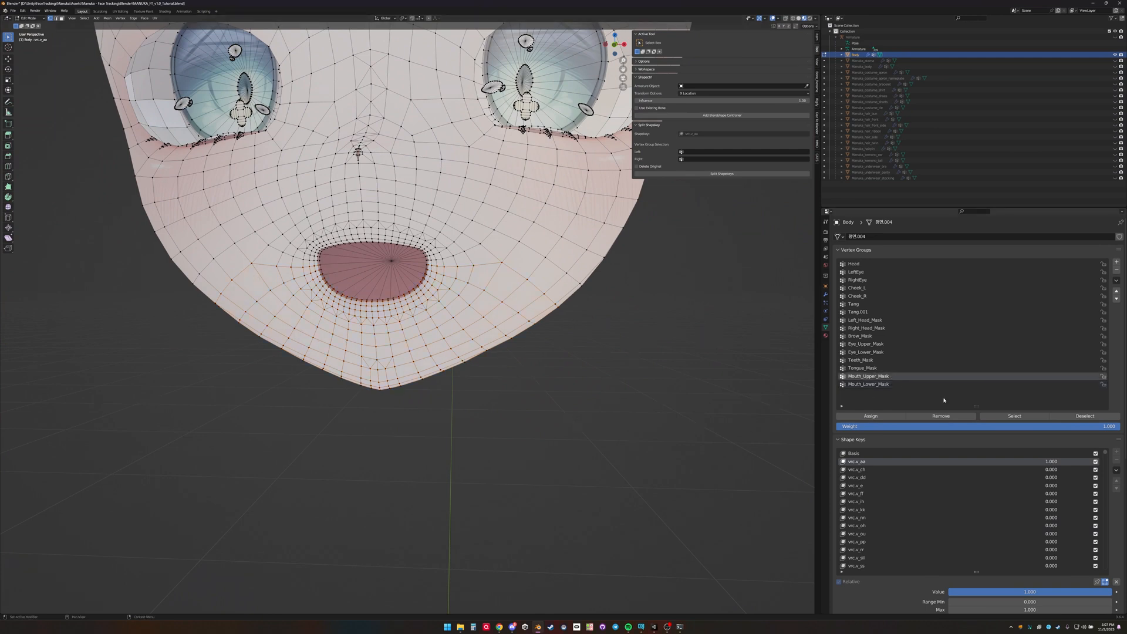
left_click(998, 417)
left_click(885, 360)
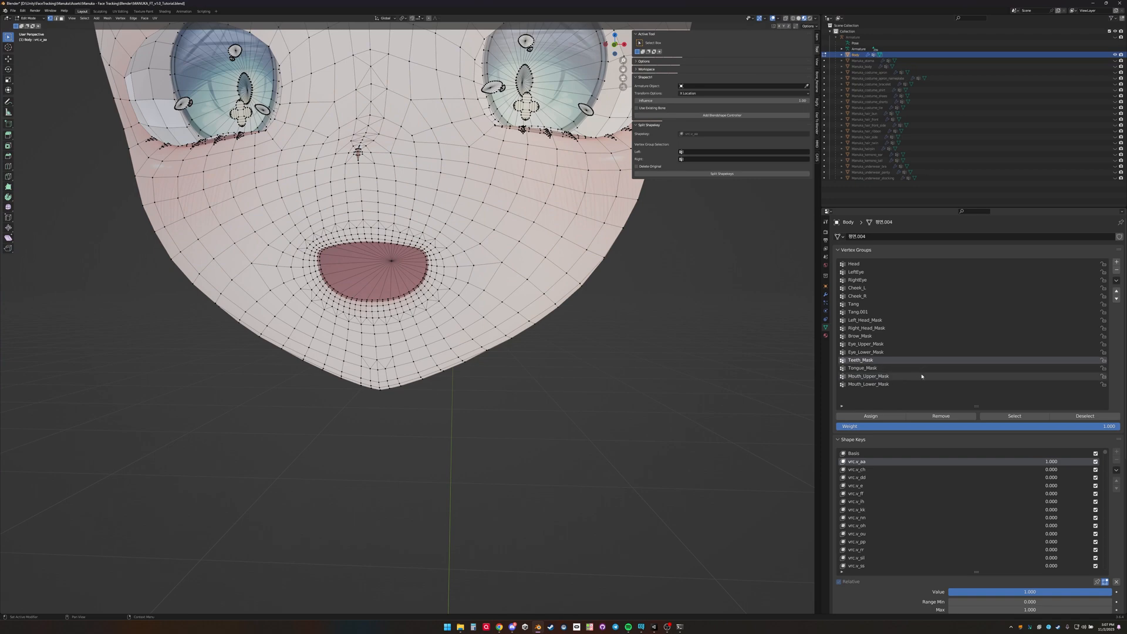
left_click(889, 353)
left_click(1014, 416)
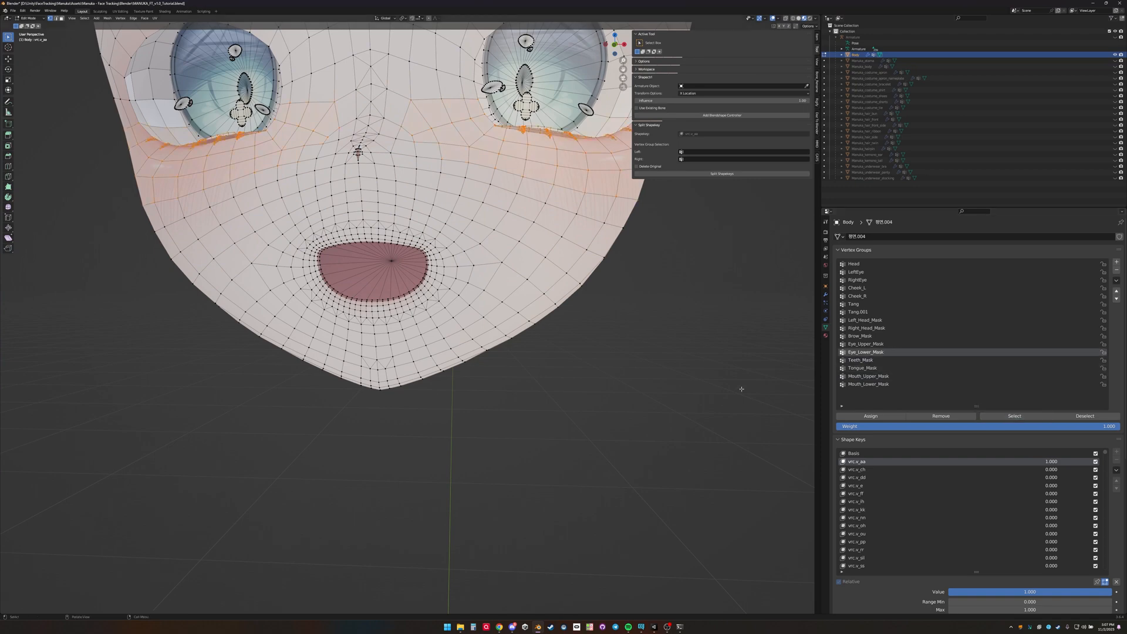
left_click(865, 344)
left_click(1014, 416)
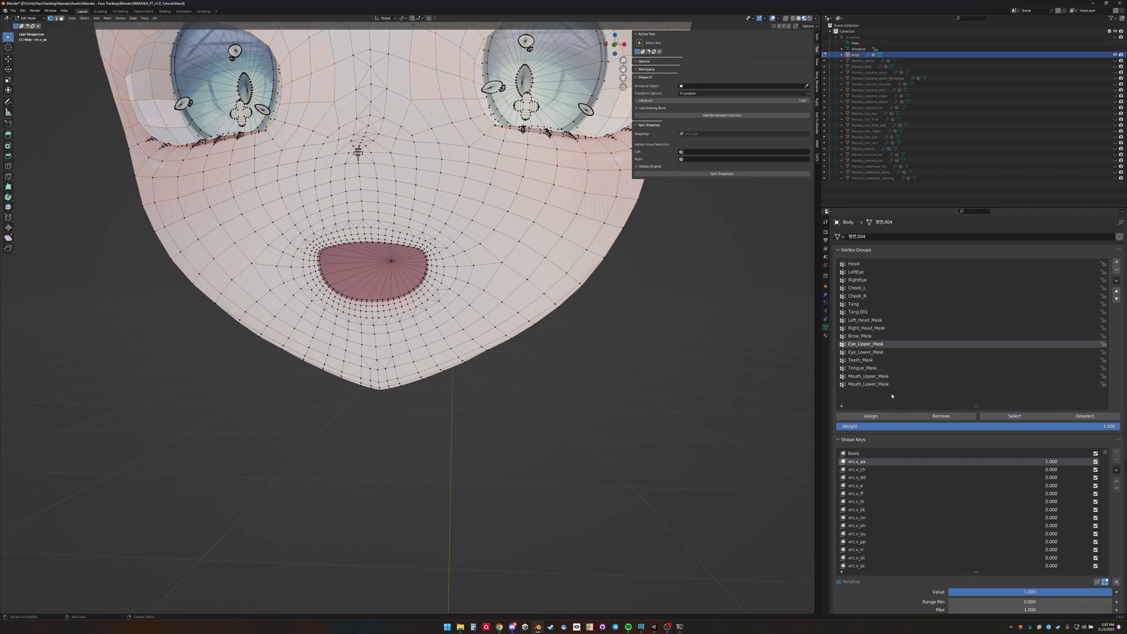
- Reveal all hidden geometry of the Body mesh and clear the selection
scroll(491, 305, "down", 4)
middle_click_drag(491, 305, 567, 327)
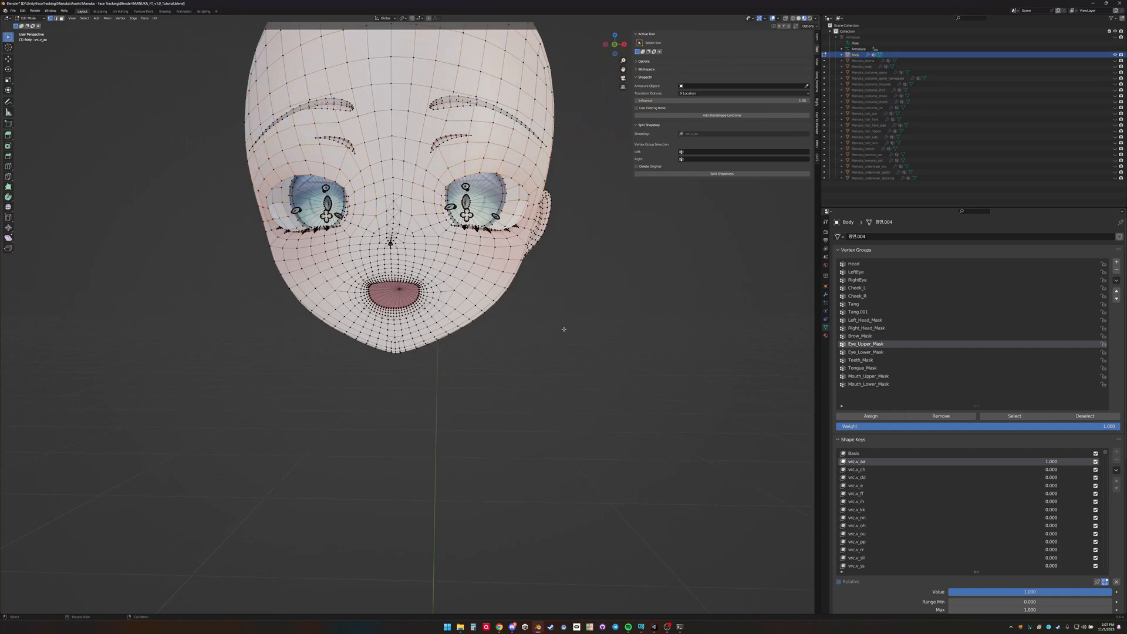
key("alt+h")
left_click(526, 350)
scroll(525, 355, "up", 3)
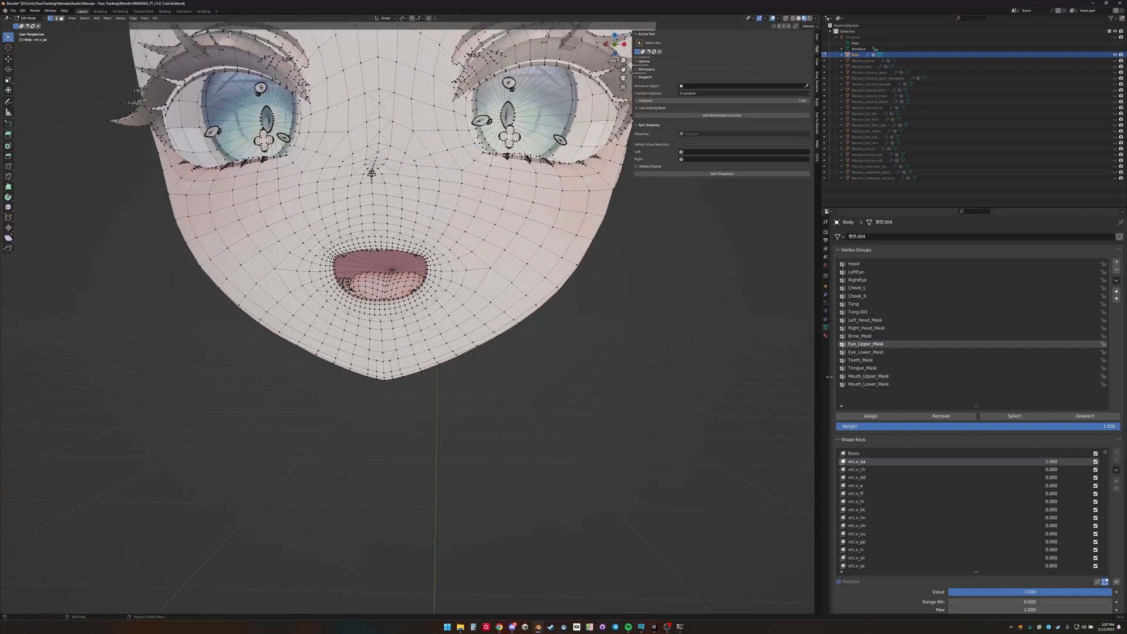
scroll(576, 329, "down", 3)
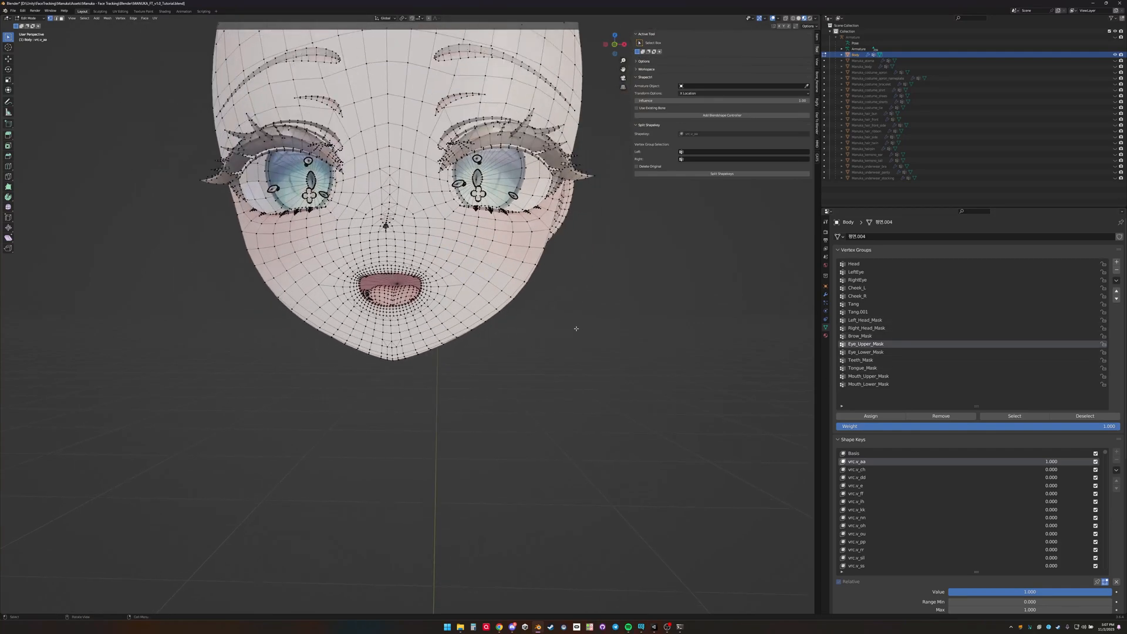
middle_click_drag(576, 328, 593, 473, "shift")
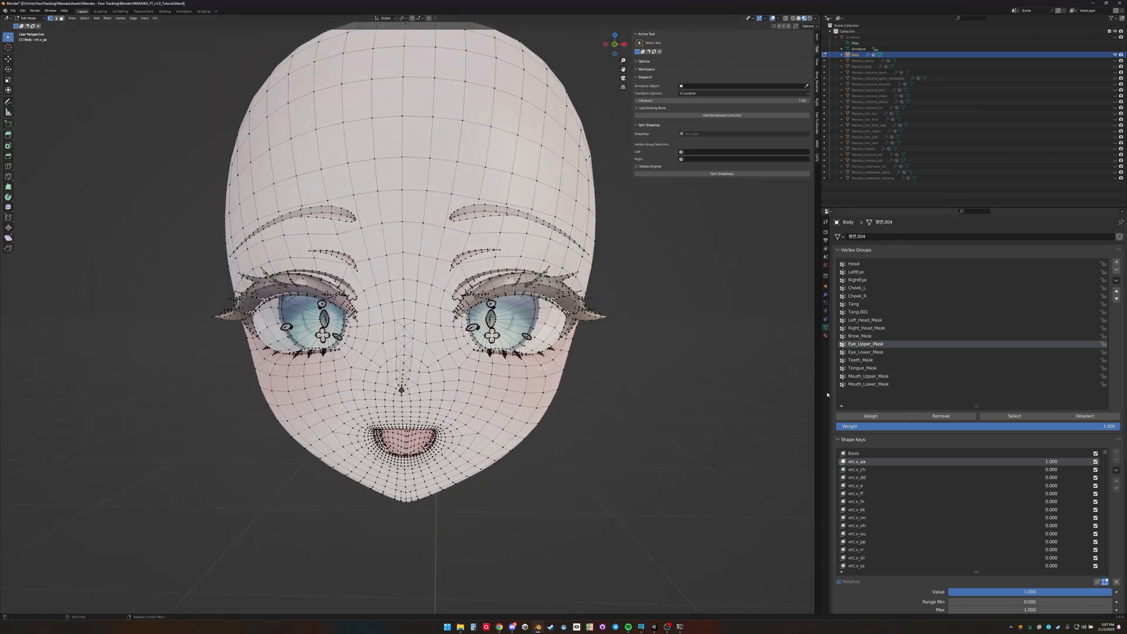
middle_click_drag(610, 346, 617, 387)
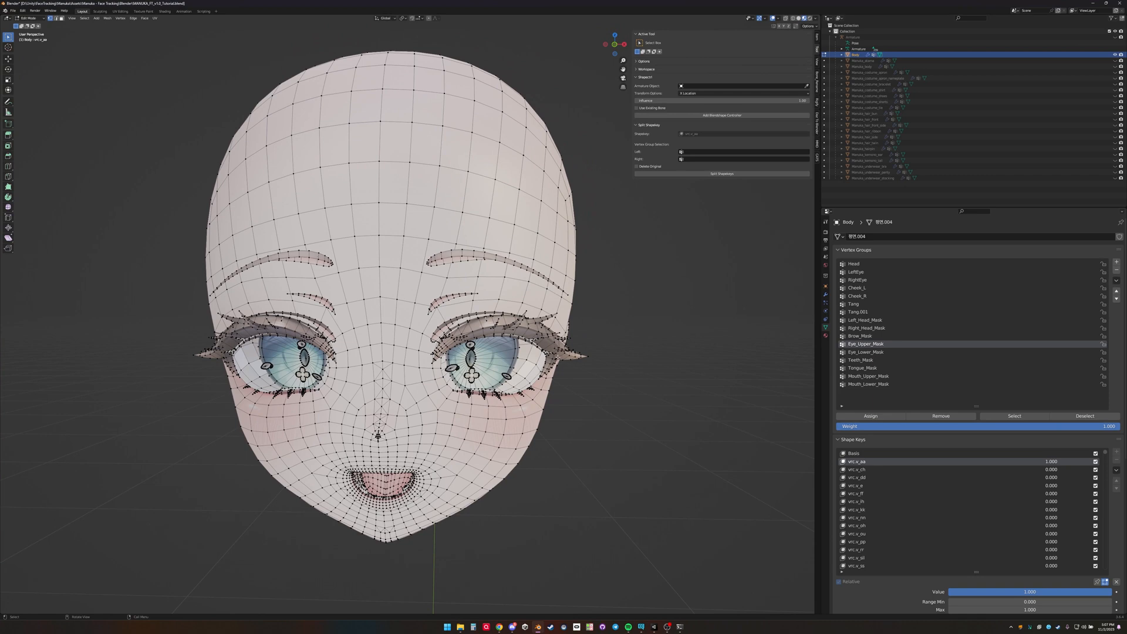
- Switch the Body mesh to Weight Paint mode and review the eye, teeth, left and right head, and brow mask weights
key("Tab")
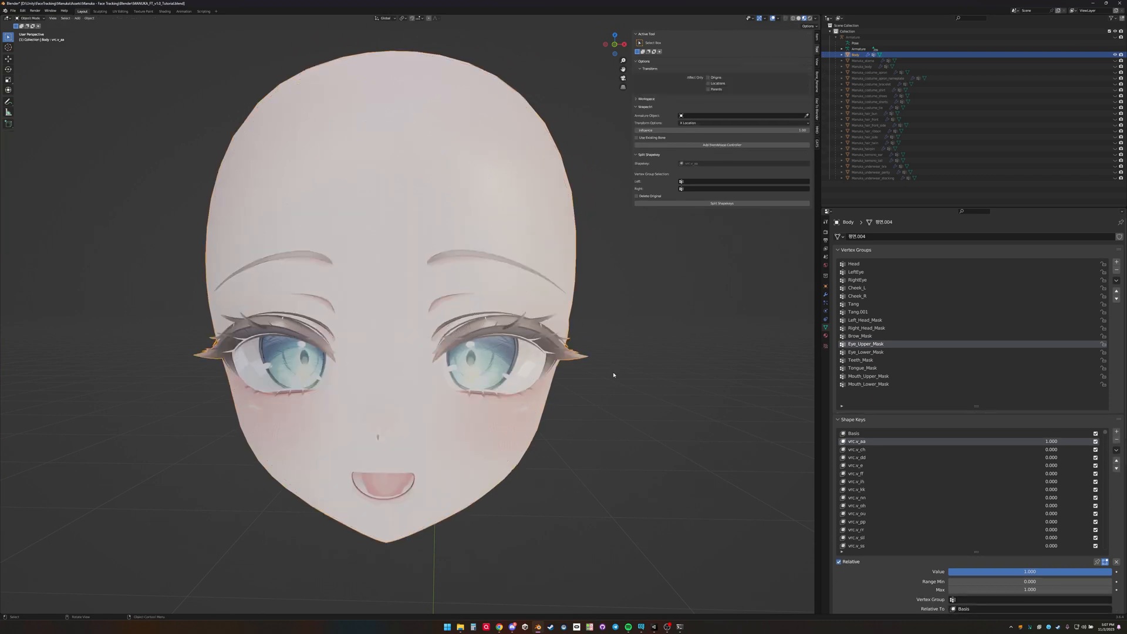
middle_click_drag(613, 372, 567, 369)
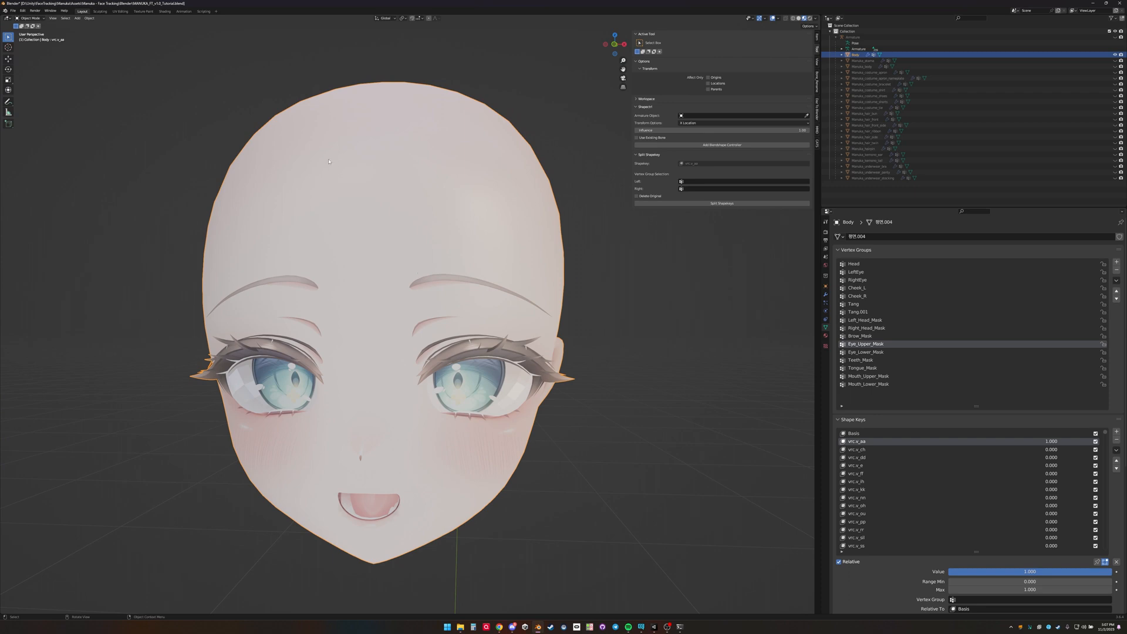
left_click(30, 18)
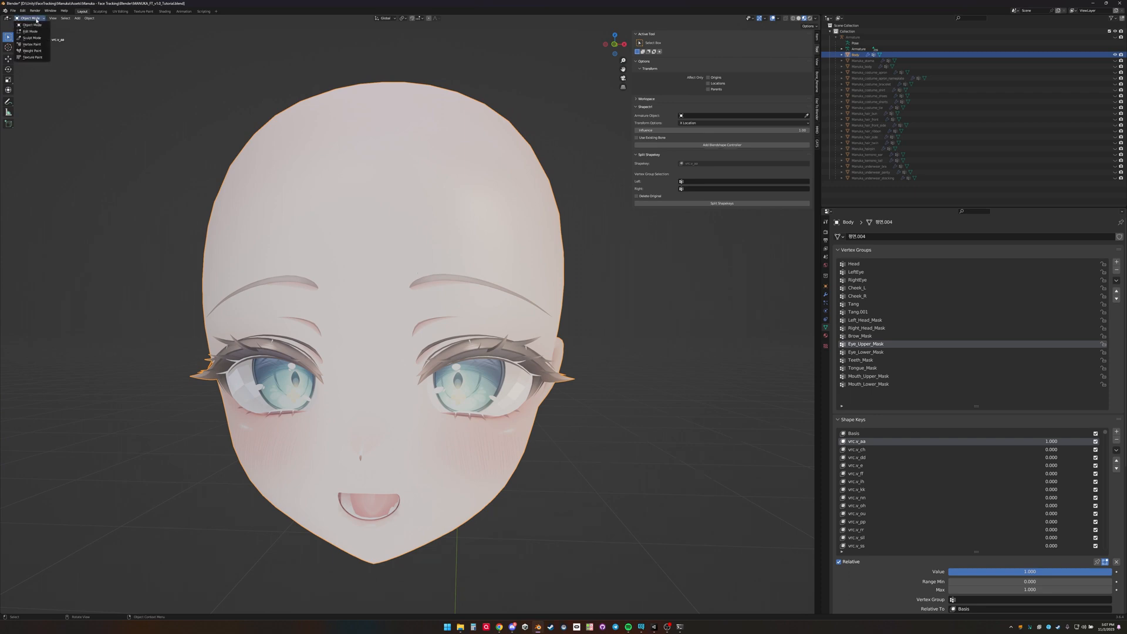
left_click(37, 52)
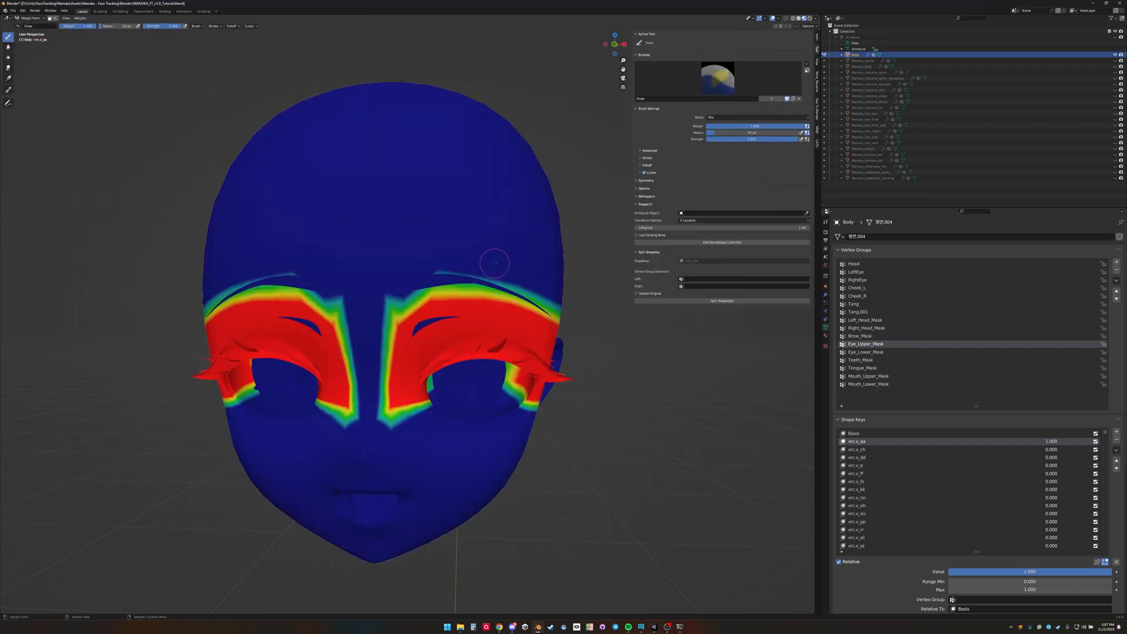
left_click(864, 352)
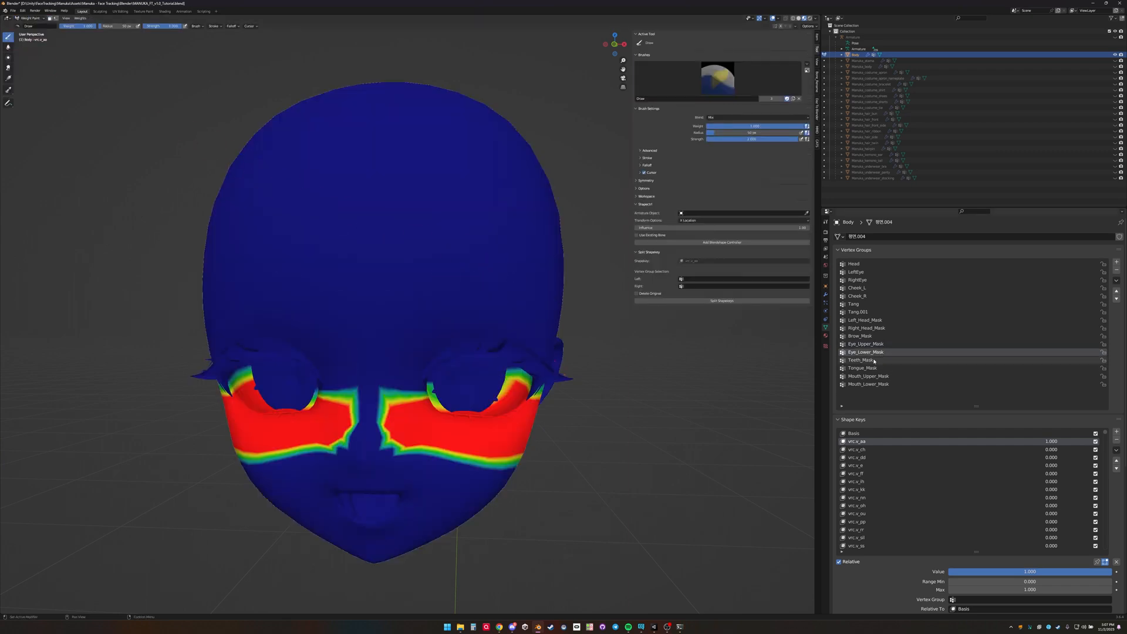
left_click(872, 360)
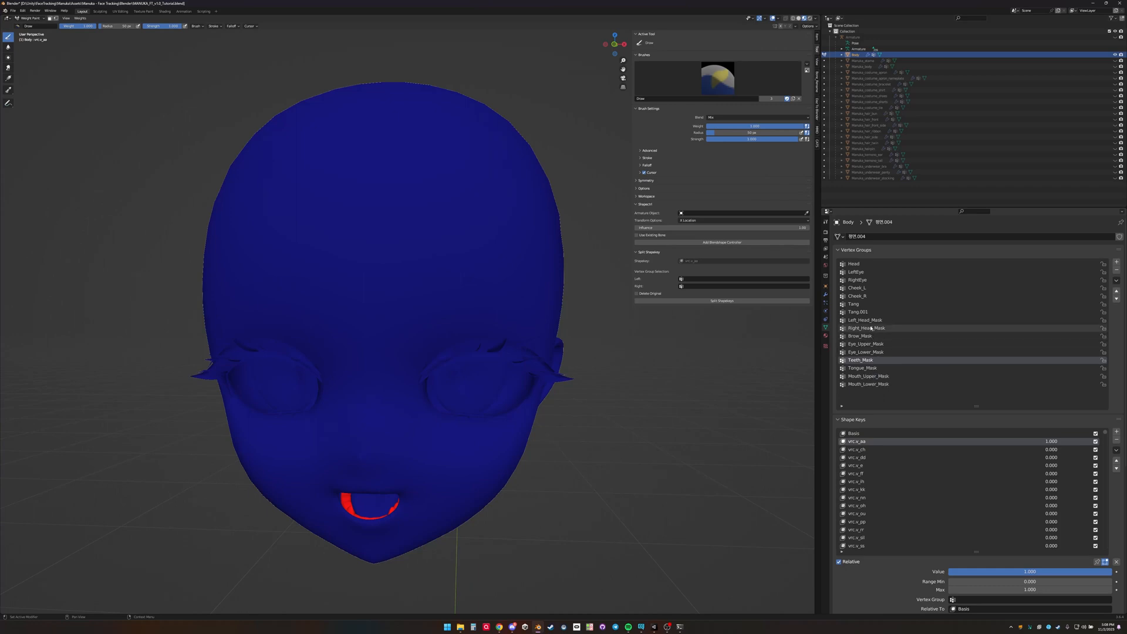
left_click(865, 320)
left_click(872, 328)
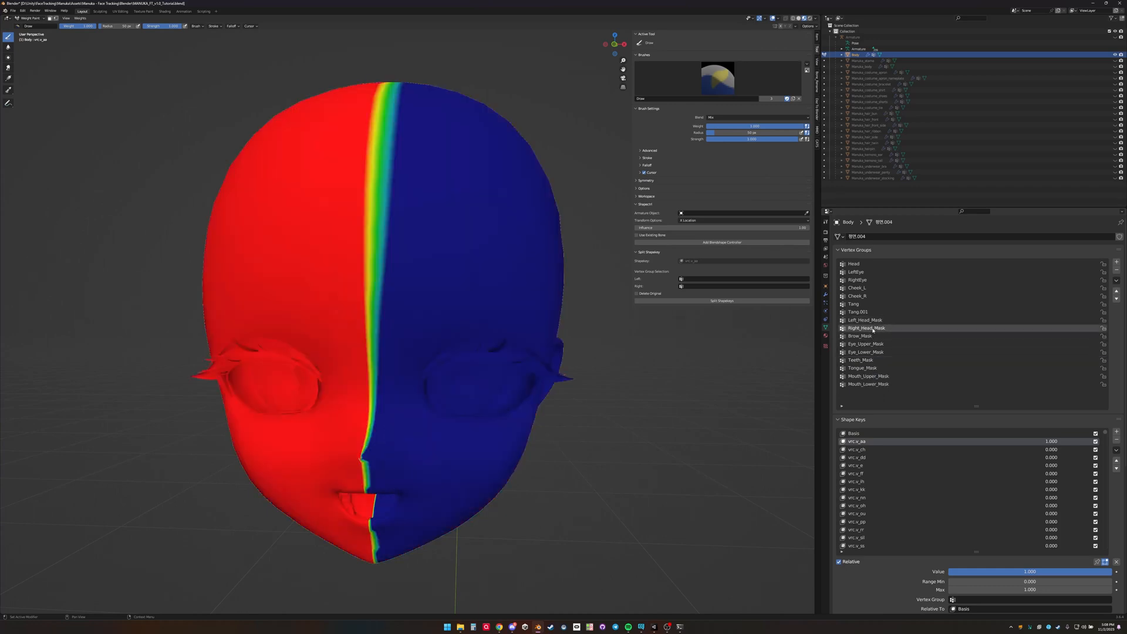
left_click(872, 335)
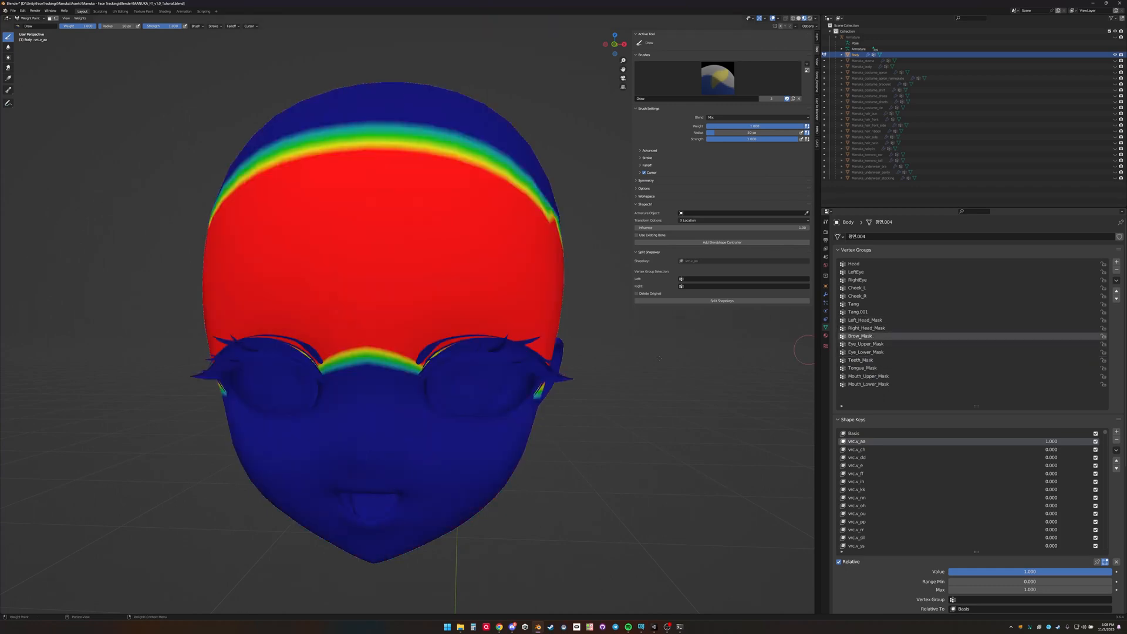
middle_click_drag(622, 329, 642, 340)
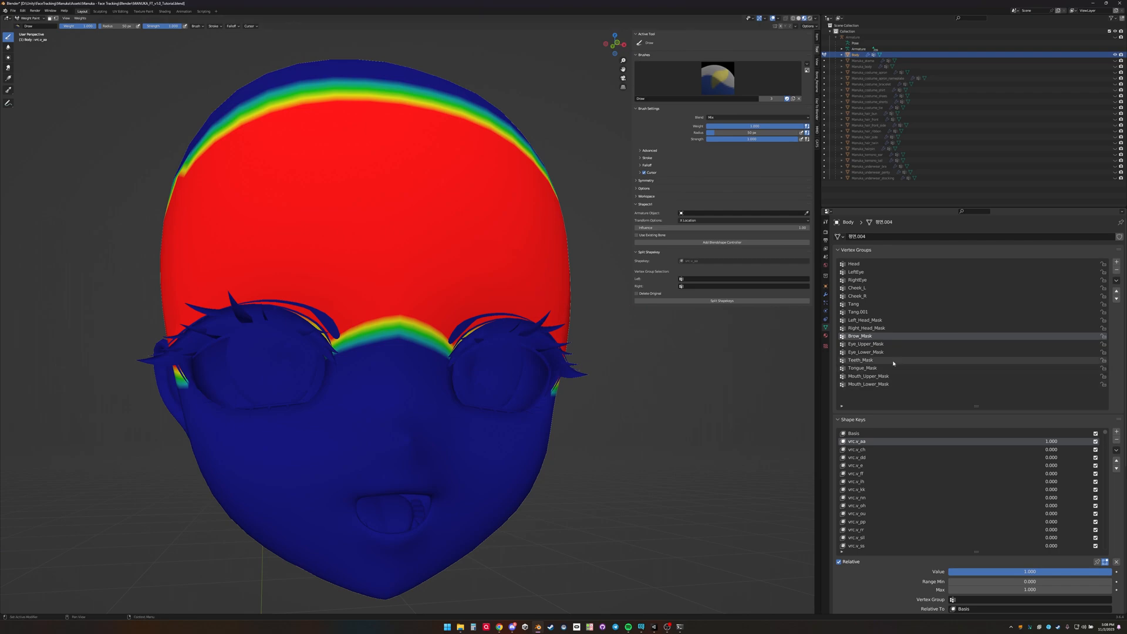
- Assign the linked eyelid crease meshes above both eyes to Eye_Upper_Mask and return to Weight Paint mode
left_click(884, 345)
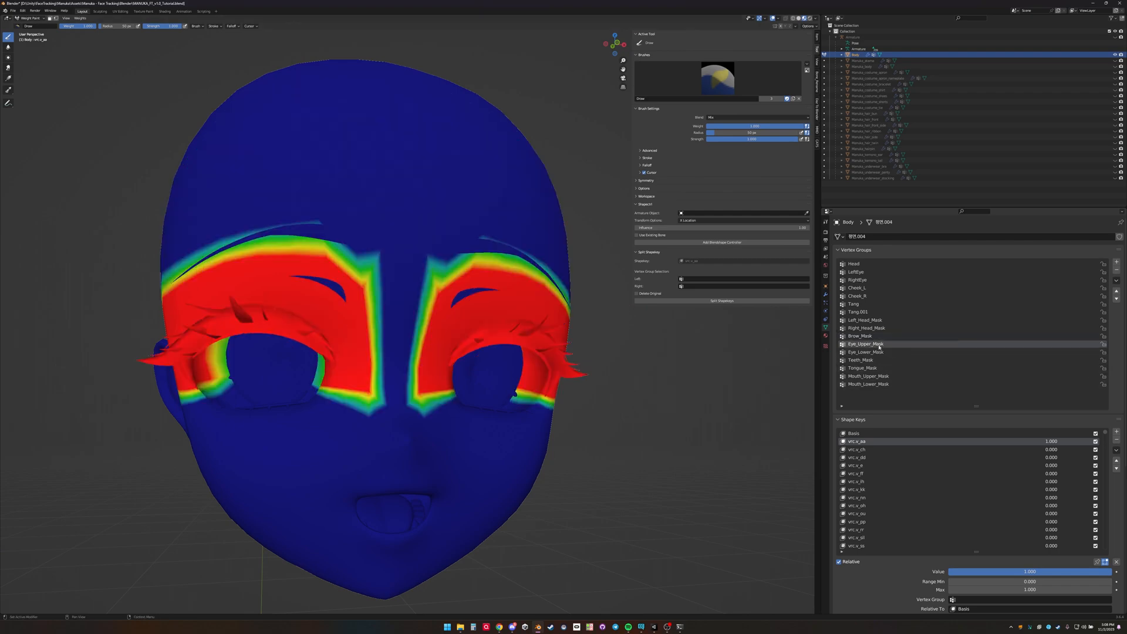
key("Tab")
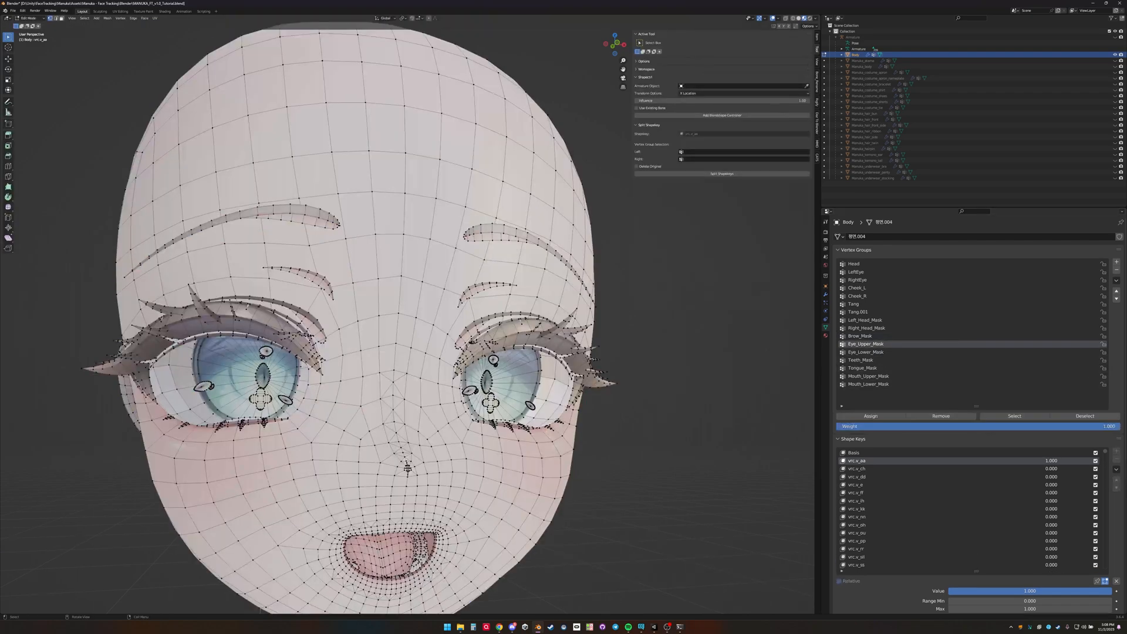
key("l")
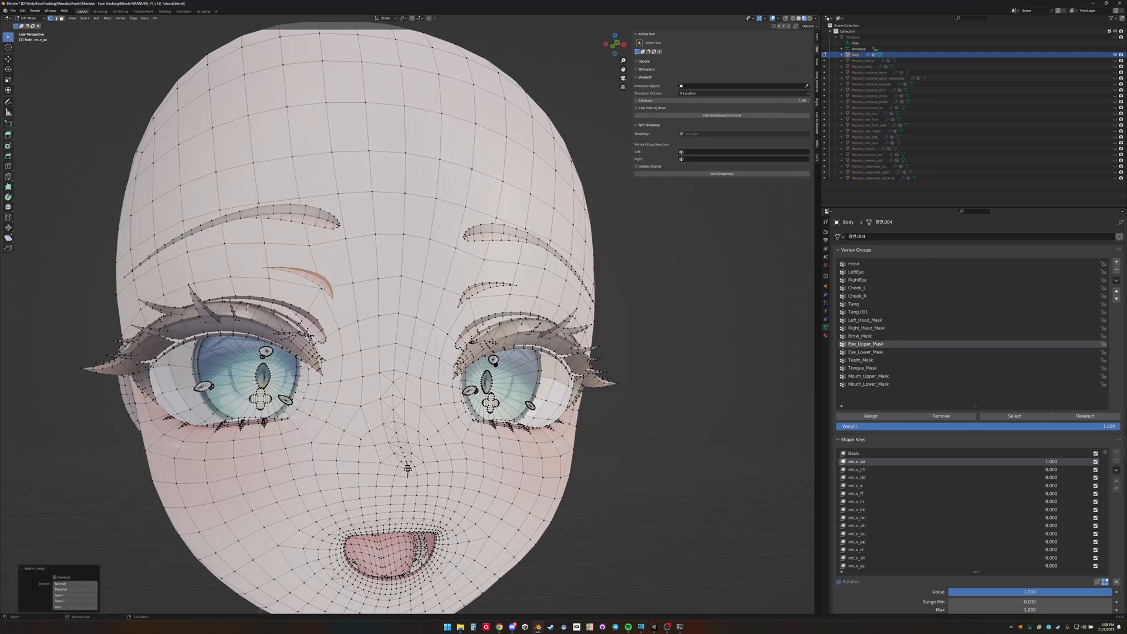
left_click(882, 419)
key("ctrl+Tab")
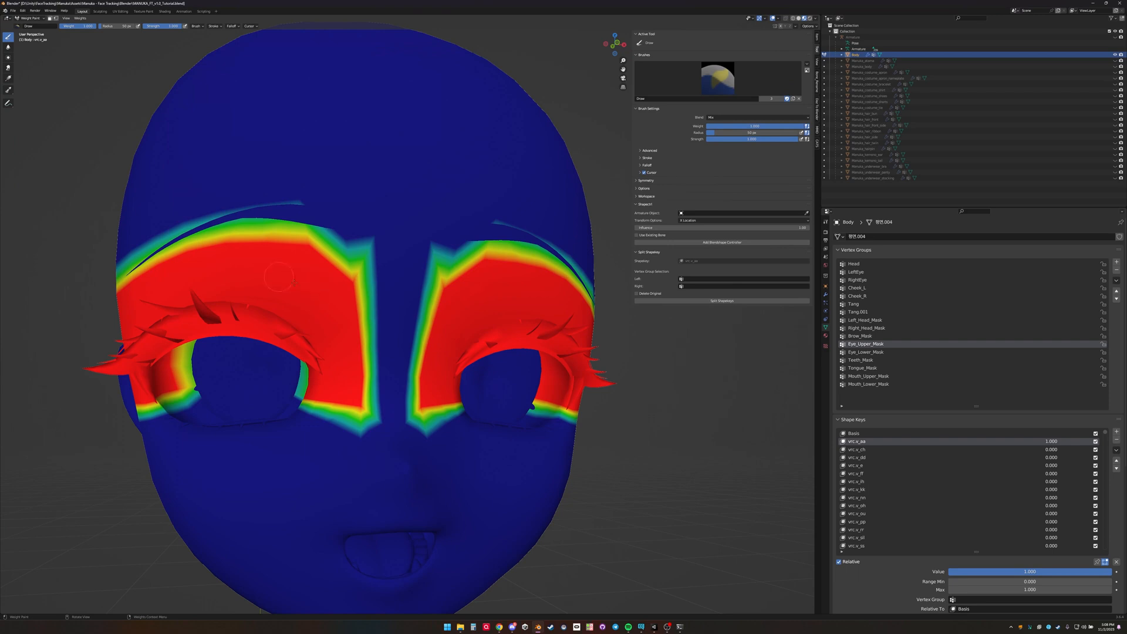
- Review the weights of Eye_Lower_Mask, Teeth_Mask, Tongue_Mask, Mouth_Upper_Mask and Mouth_Lower_Mask on the face
left_click(877, 352)
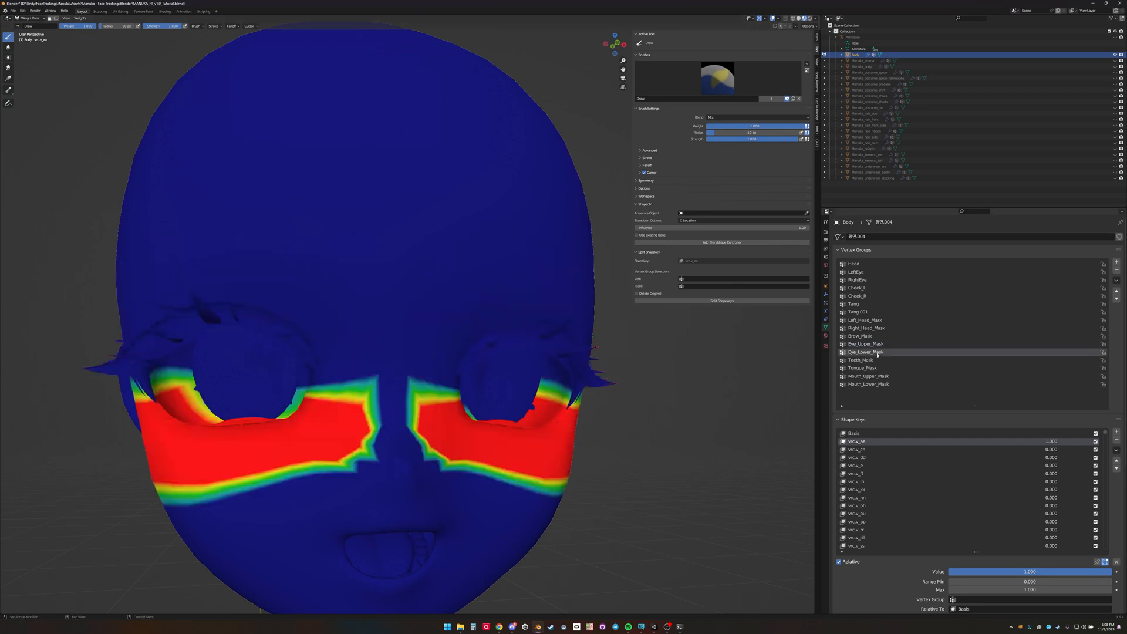
middle_click_drag(593, 420, 681, 318)
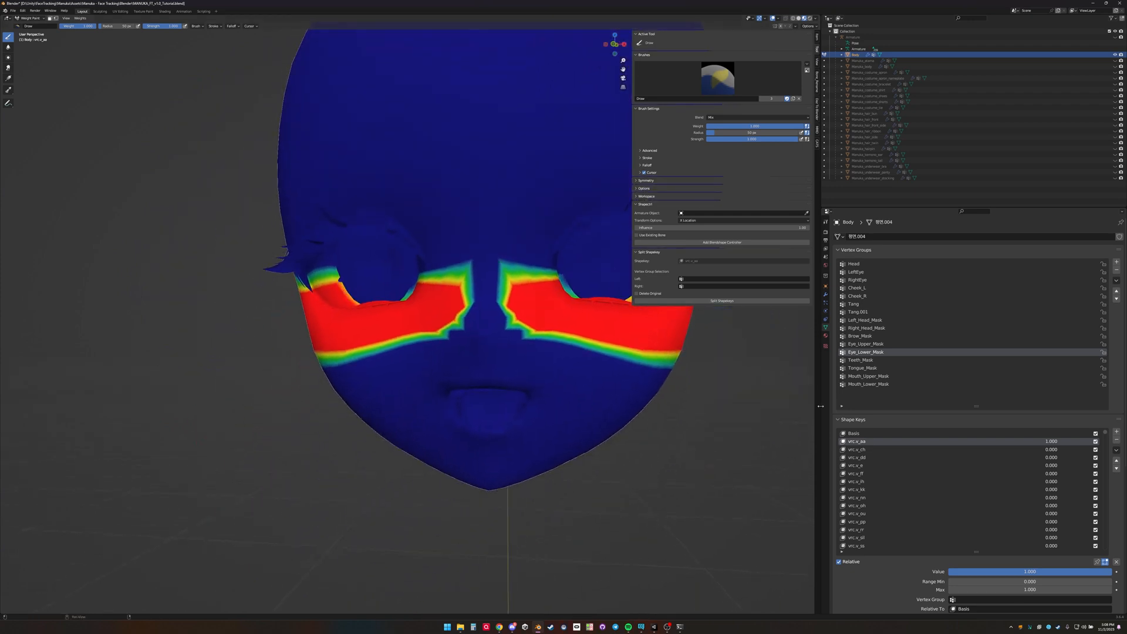
left_click(868, 360)
left_click(870, 368)
left_click(872, 376)
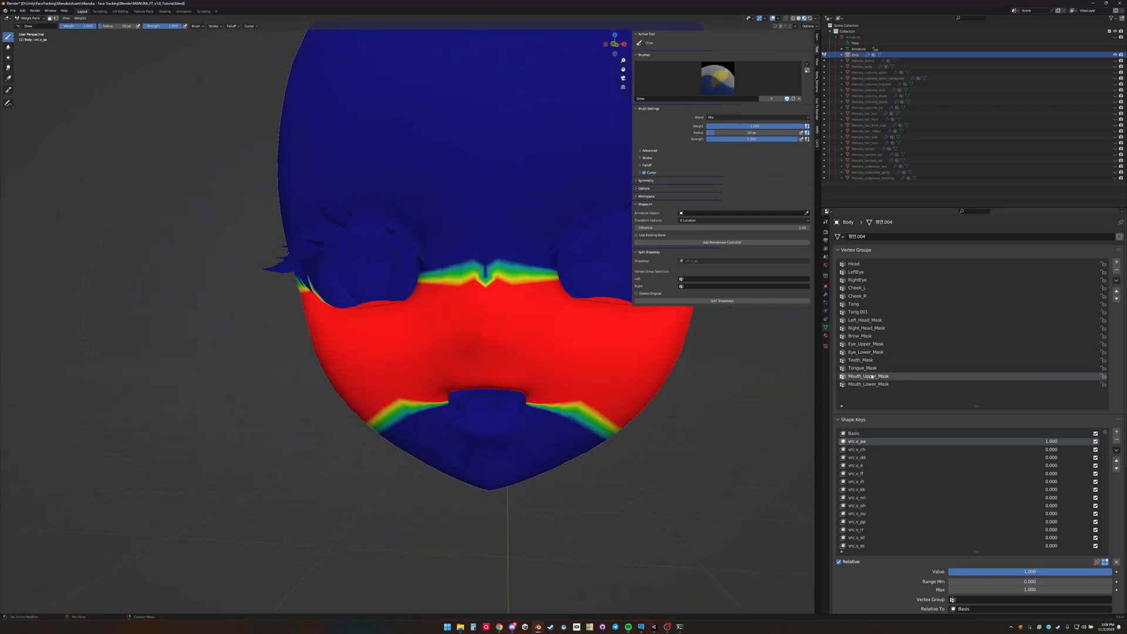
left_click(869, 385)
mouse_move(626, 473)
middle_mouse_down()
mouse_move(626, 445)
mouse_move(622, 469)
middle_mouse_up()
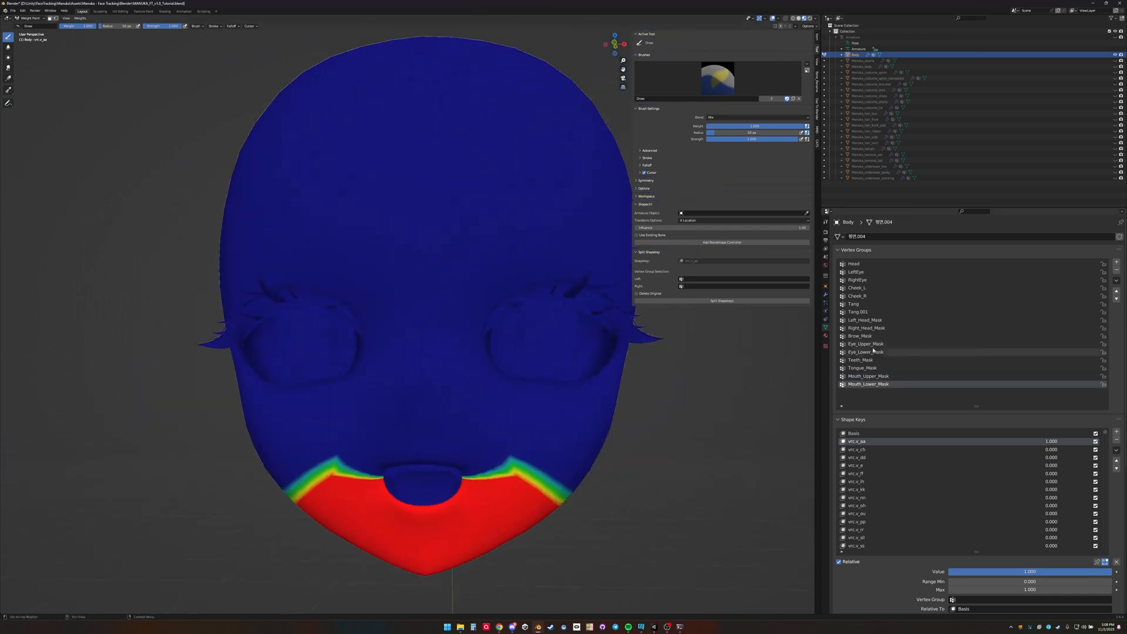
- Examine the weights of the left and right head masks, Brow_Mask, Eye_Upper_Mask and Eye_Lower_Mask
left_click(869, 320)
left_click(879, 329)
left_click(878, 336)
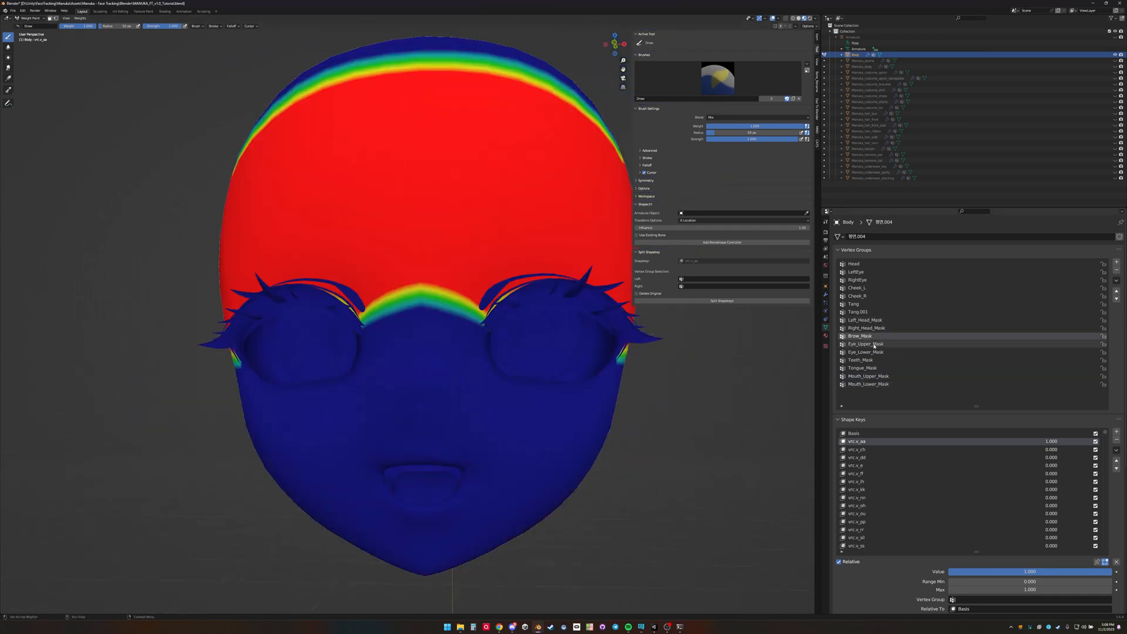
left_click(878, 345)
left_click(879, 352)
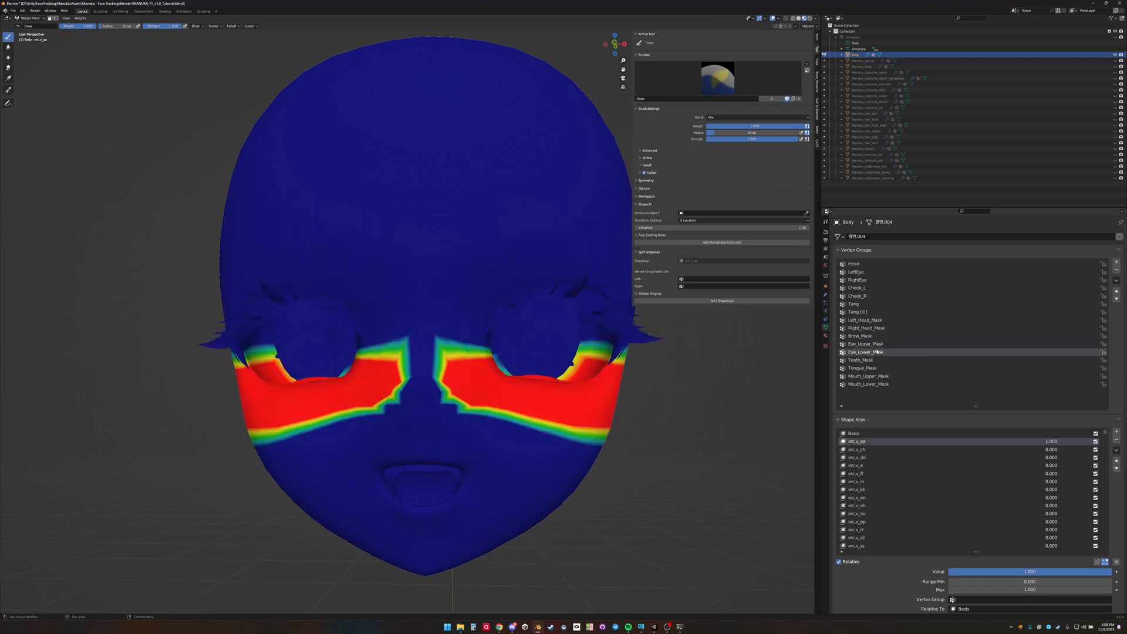
left_click(873, 345)
left_click(870, 337)
left_click(868, 328)
left_click(867, 320)
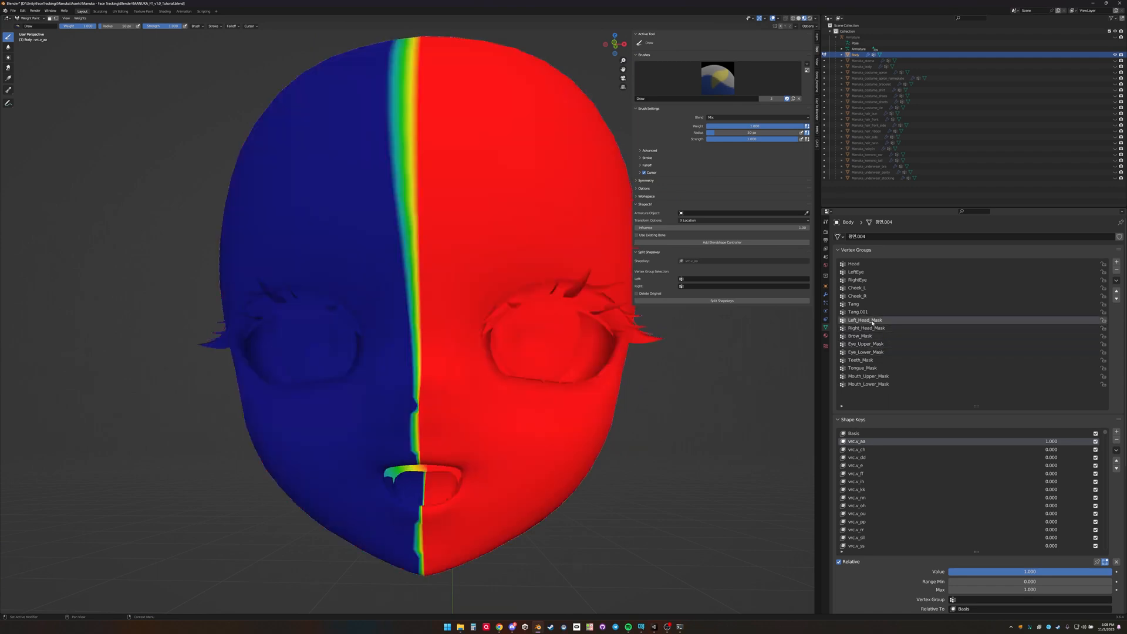
- Duplicate the Left_Head_Mask vertex group in front orthographic view and make the copy the active group
middle_click_drag(617, 420, 521, 451)
key("KP_5")
key("KP_1")
scroll(569, 438, "down", 5)
scroll(546, 432, "up", 1)
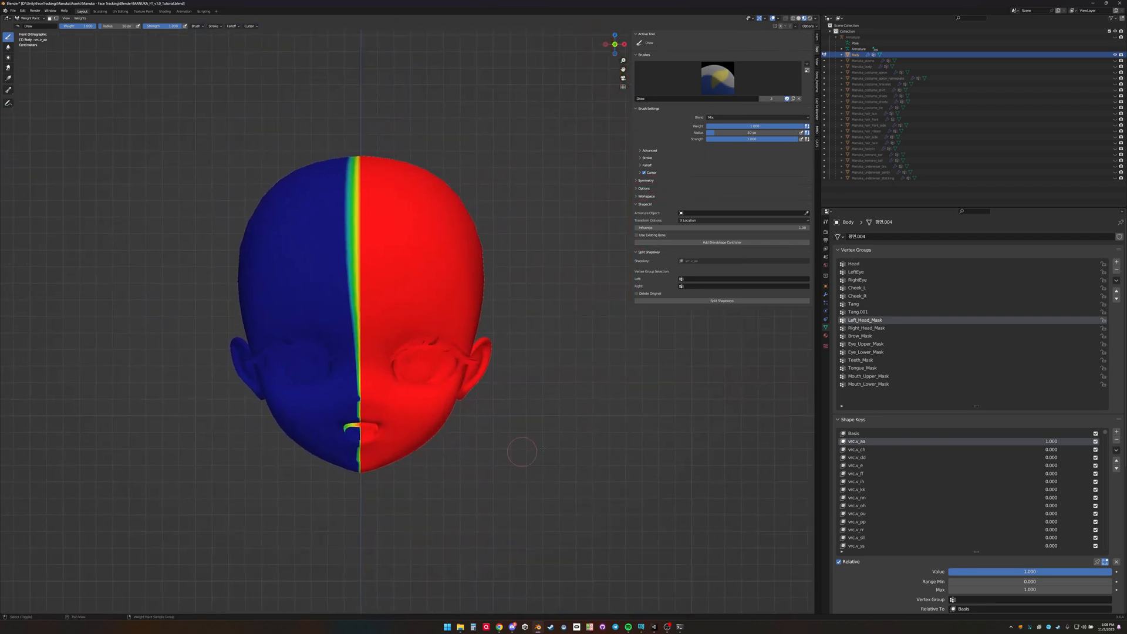
left_click(1116, 281)
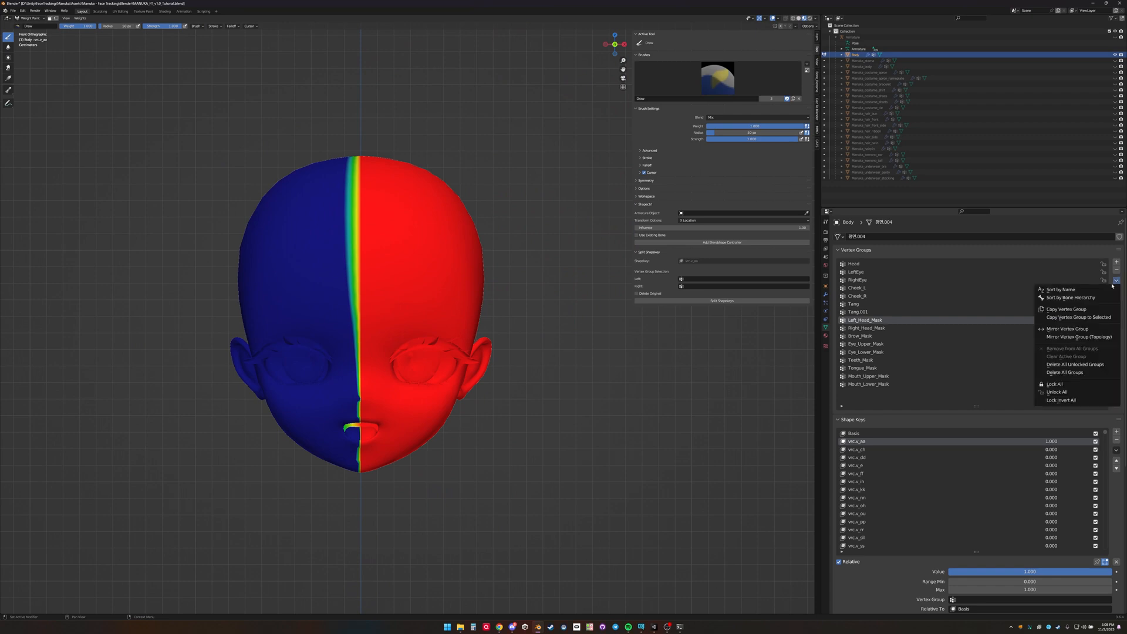
left_click(1089, 309)
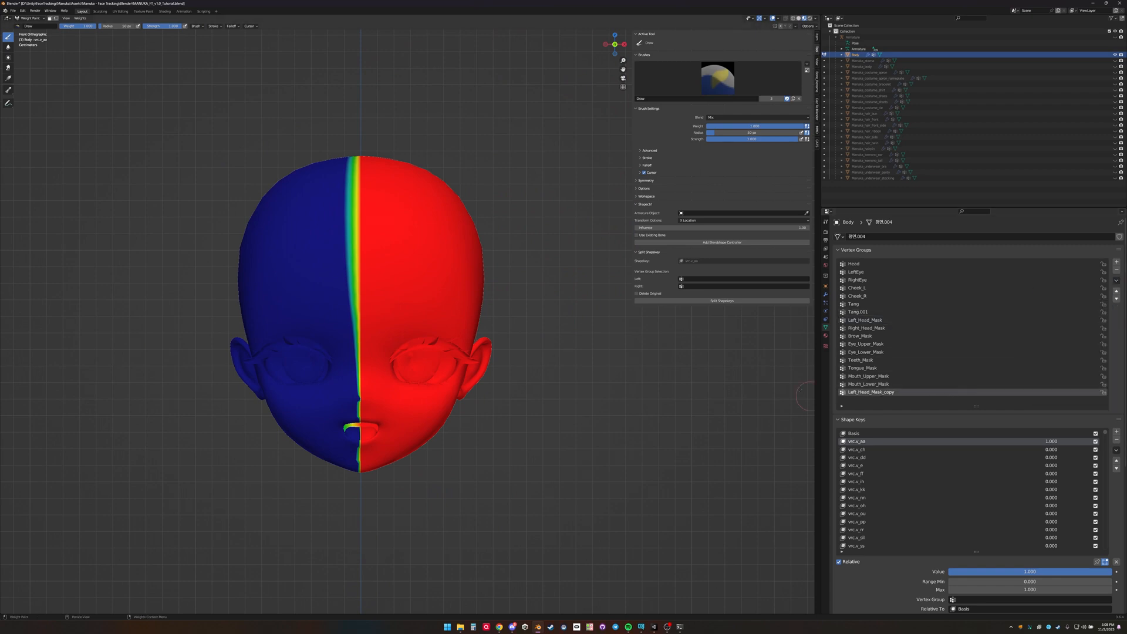
left_click(869, 384)
left_click(866, 320)
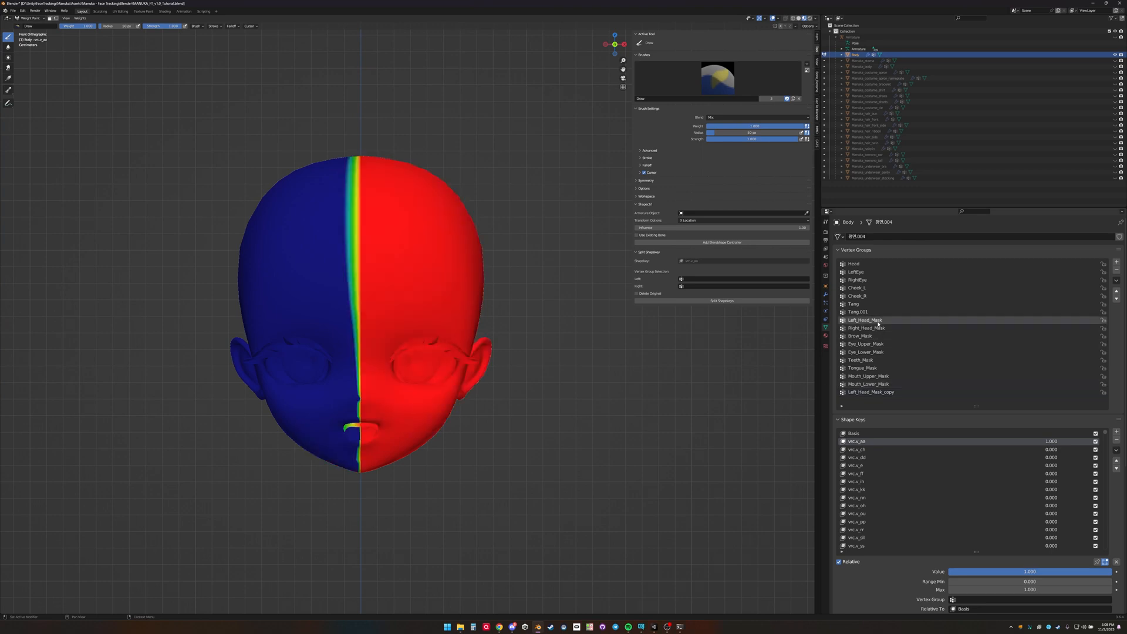
left_click(892, 392)
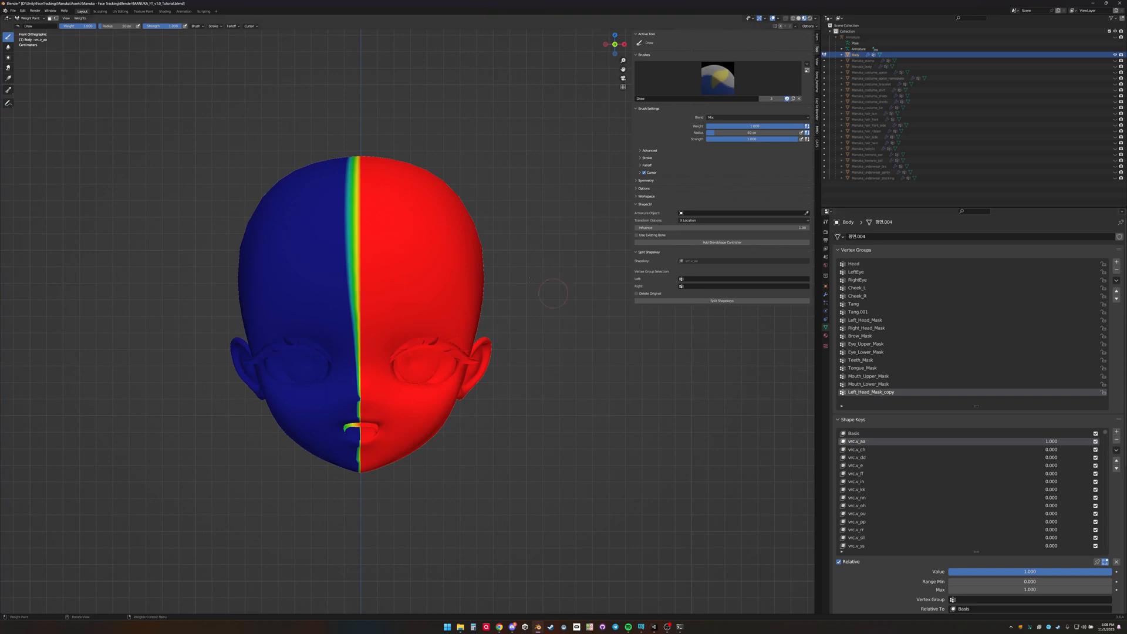
- Smooth the weights of the Left_Head_Mask copy for the active group only, with factor 1 and 4 iterations
left_click(79, 18)
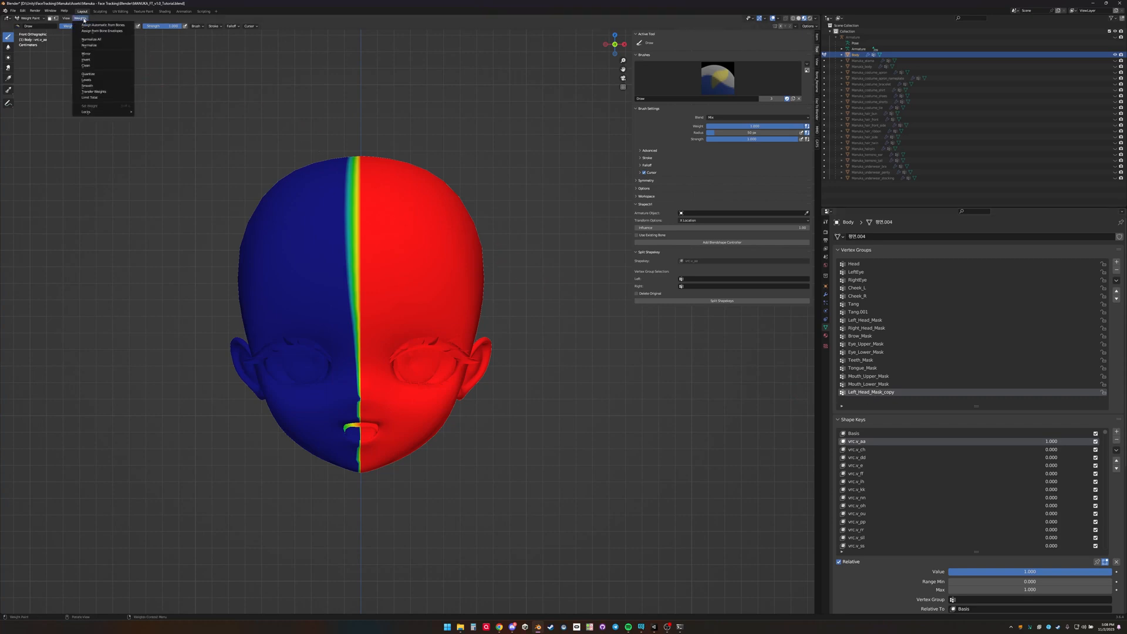
left_click(95, 86)
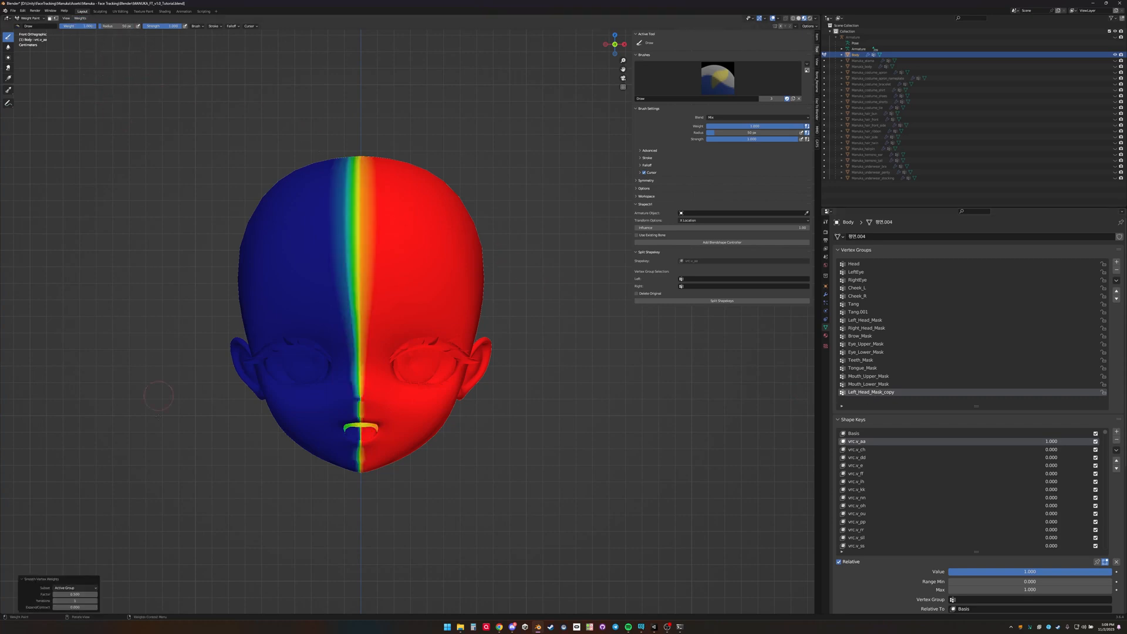
left_click(75, 587)
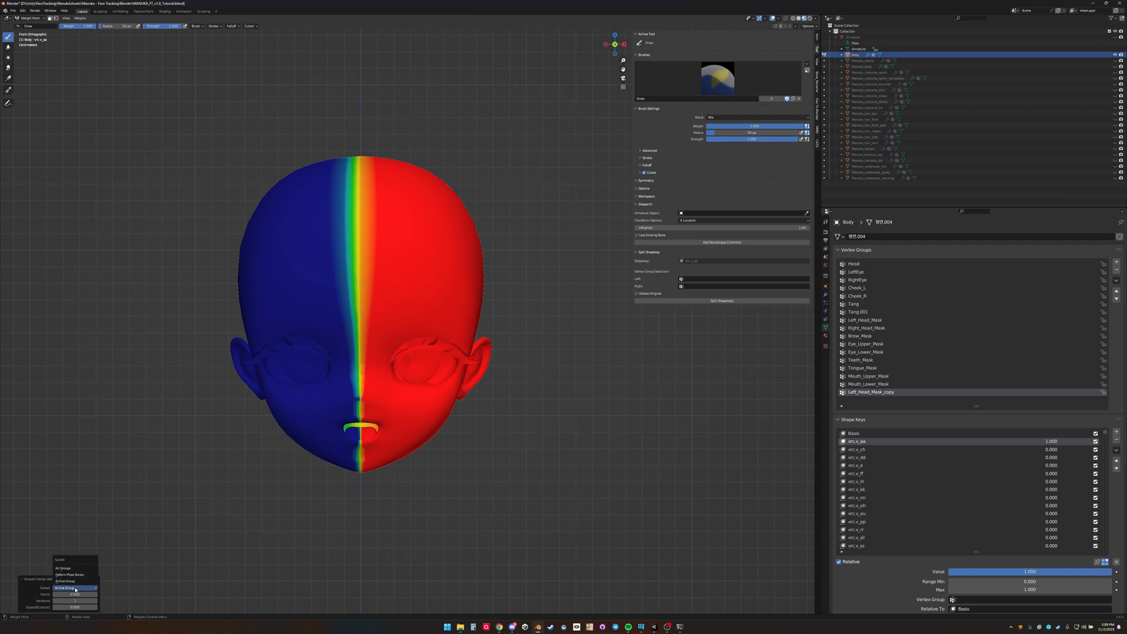
left_click(72, 581)
left_click(75, 594)
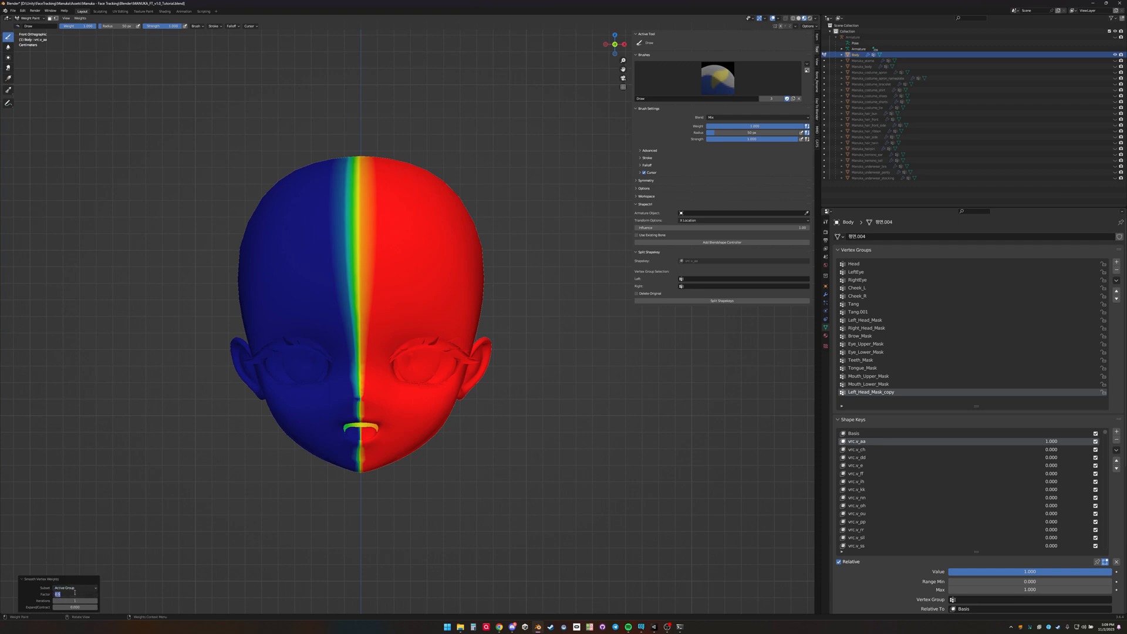
type("1")
key("Return")
left_click(76, 599)
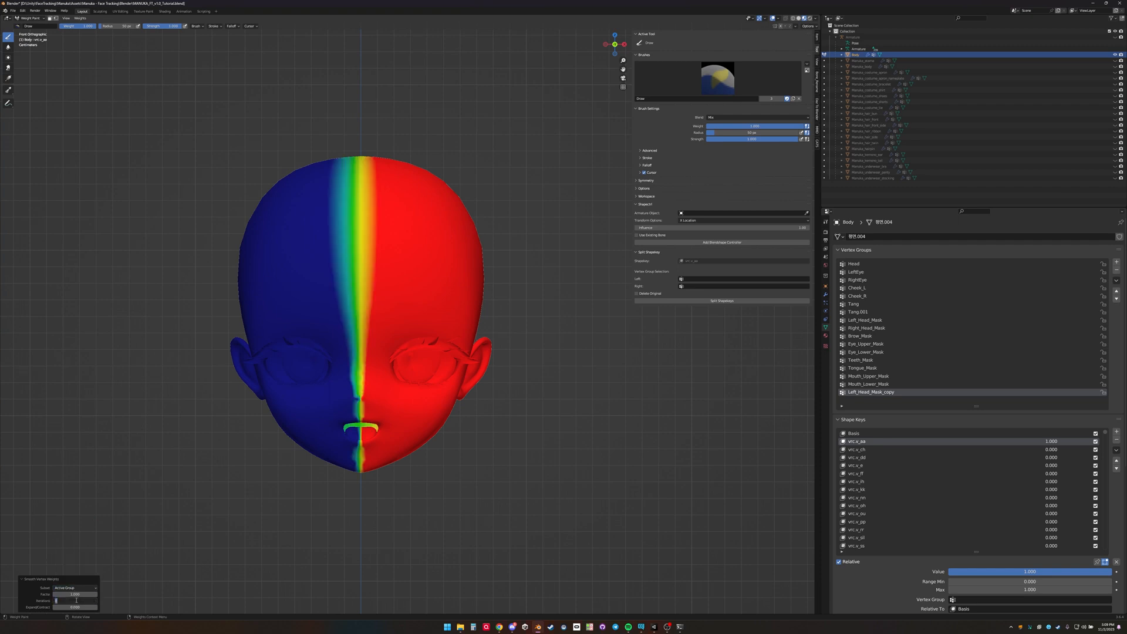
type("4")
key("Return")
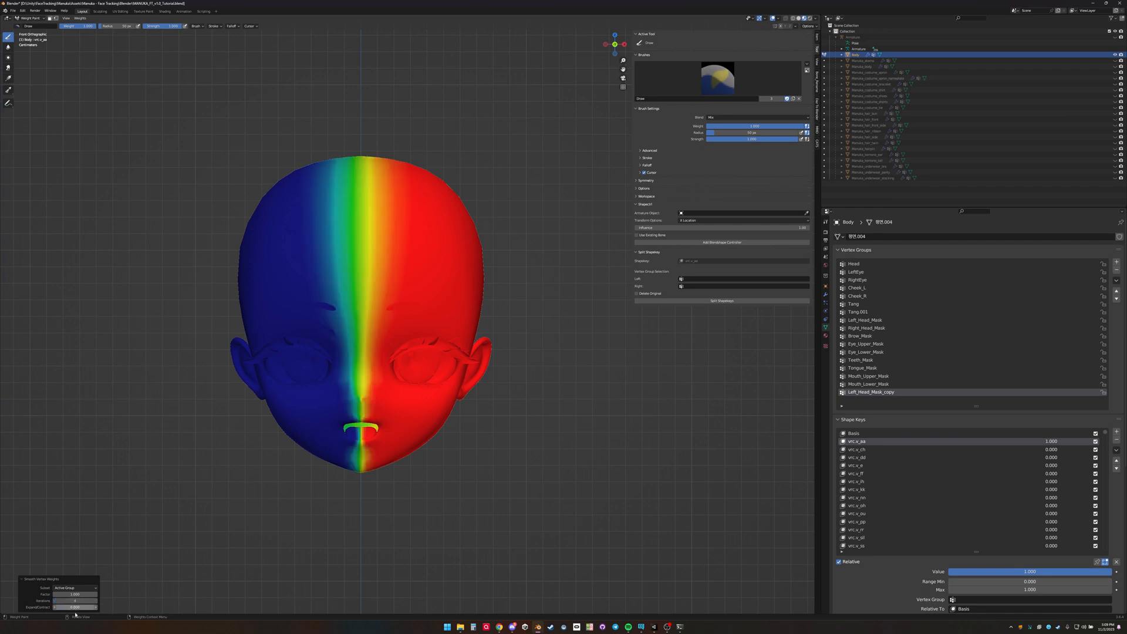
- Set the Expand/Contract value of the weight smoothing to 0.3
left_click(80, 607)
key("BackSpace")
type("0.3")
key("Return")
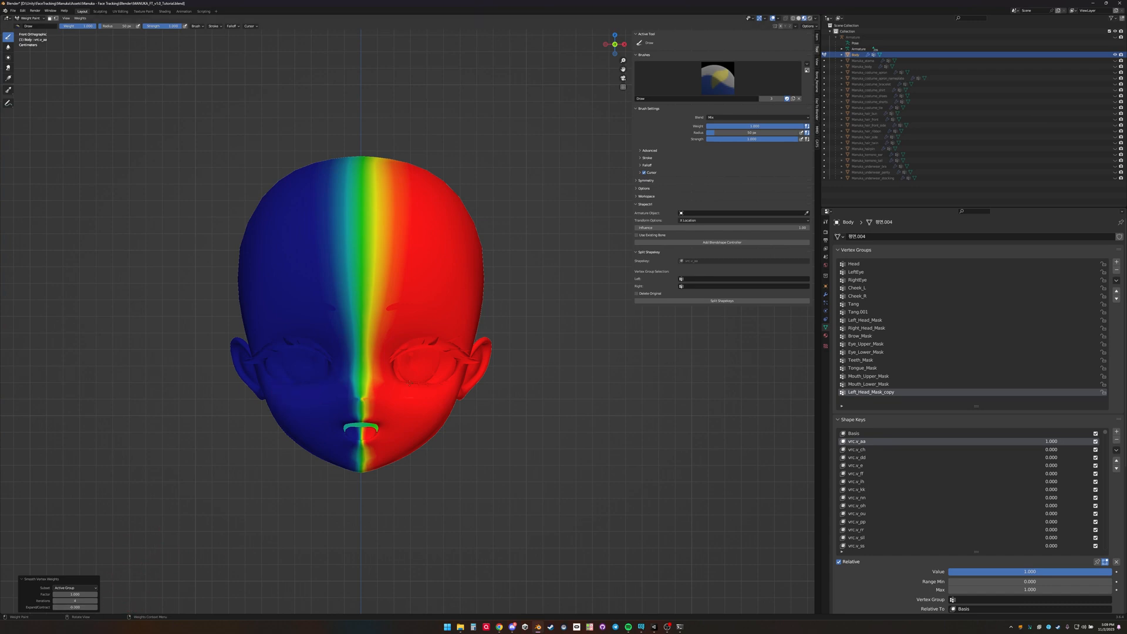
- Compare the smoothed copy with Left_Head_Mask and rename the copy as Left_Head_Mask_Smoothed
left_click(869, 320)
left_click(882, 391)
double_click(891, 392)
key("BackSpace")
key("BackSpace")
key("BackSpace")
key("BackSpace")
type("Smoothed")
key("Return")
- Duplicate Right_Head_Mask and smooth the copy's weights with the same settings
left_click(881, 328)
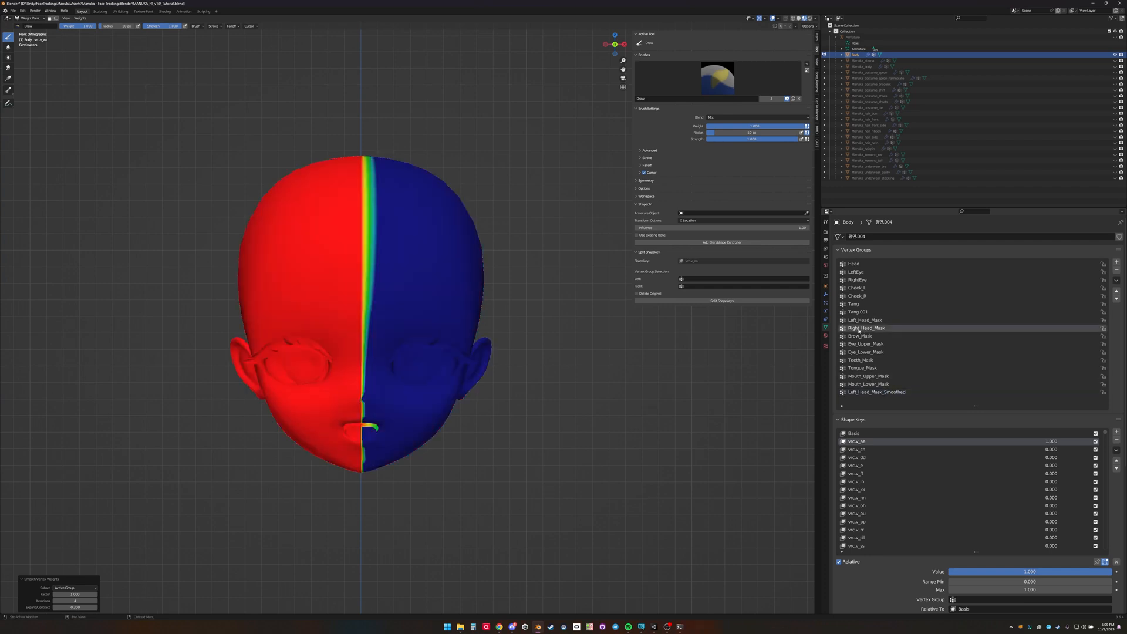
left_click(1116, 280)
left_click(1057, 307)
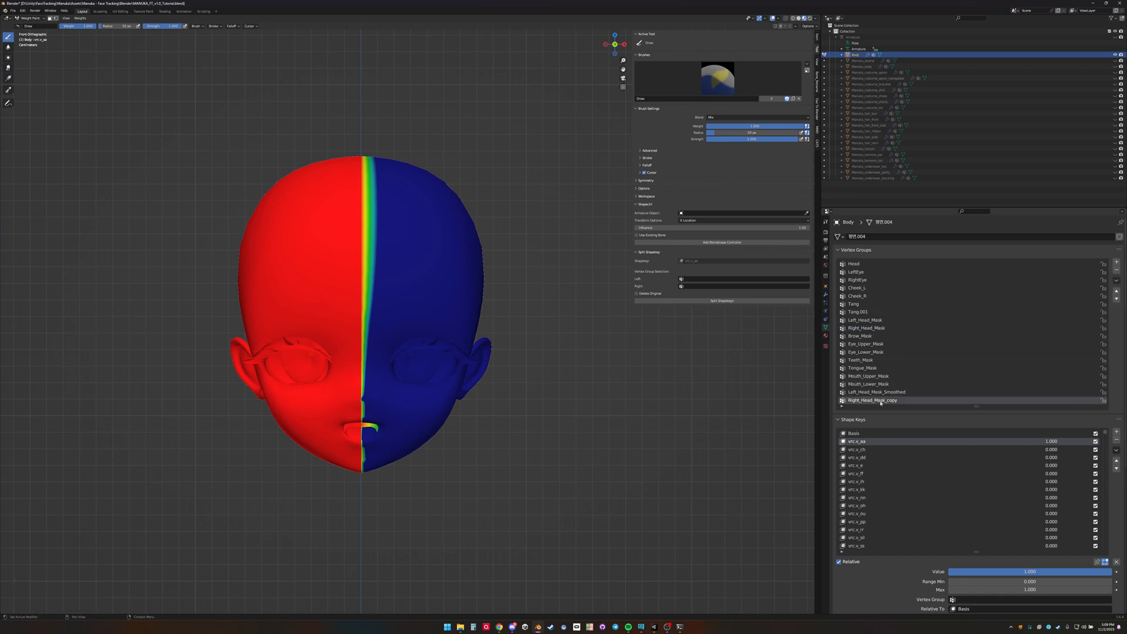
left_click(80, 18)
left_click(97, 88)
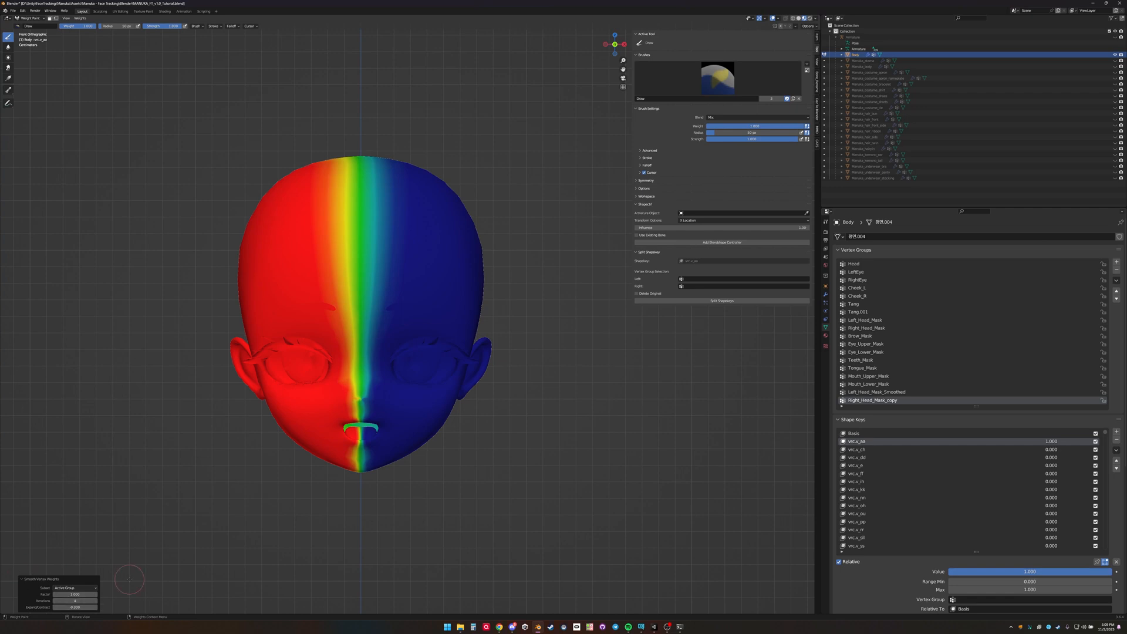
- Rename the copied right head group as Right_Head_Mask_Smoothed
double_click(907, 400)
key("BackSpace")
key("BackSpace")
type("Smoothed")
key("Return")
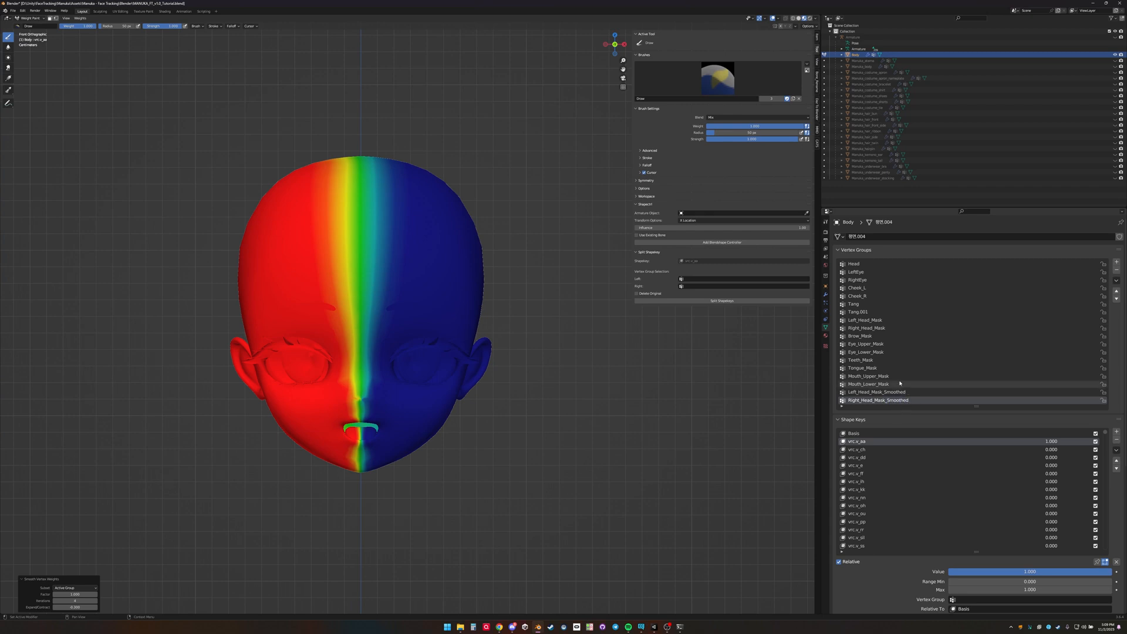
- Duplicate Mouth_Upper_Mask and smooth the copy's weights with the same settings
left_click(903, 379)
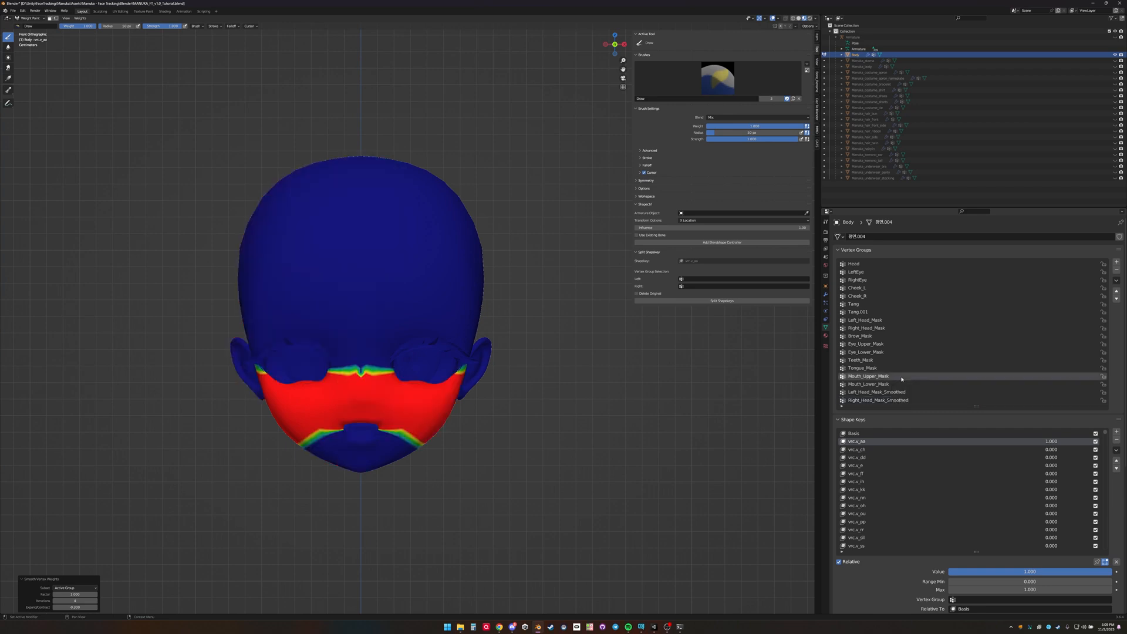
left_click(1117, 280)
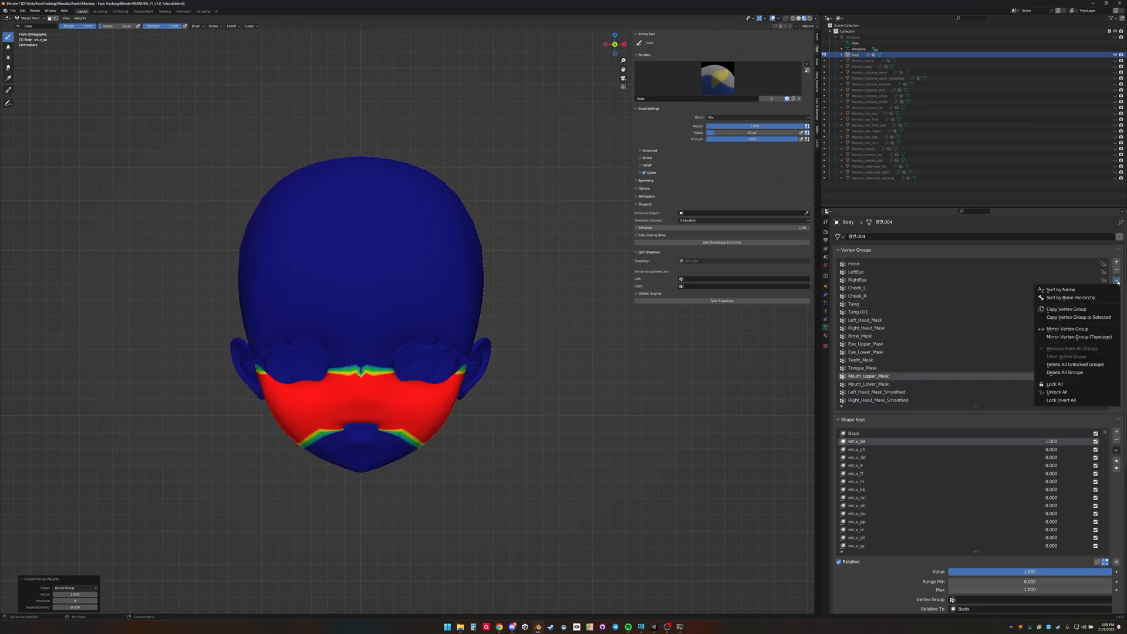
left_click(1067, 310)
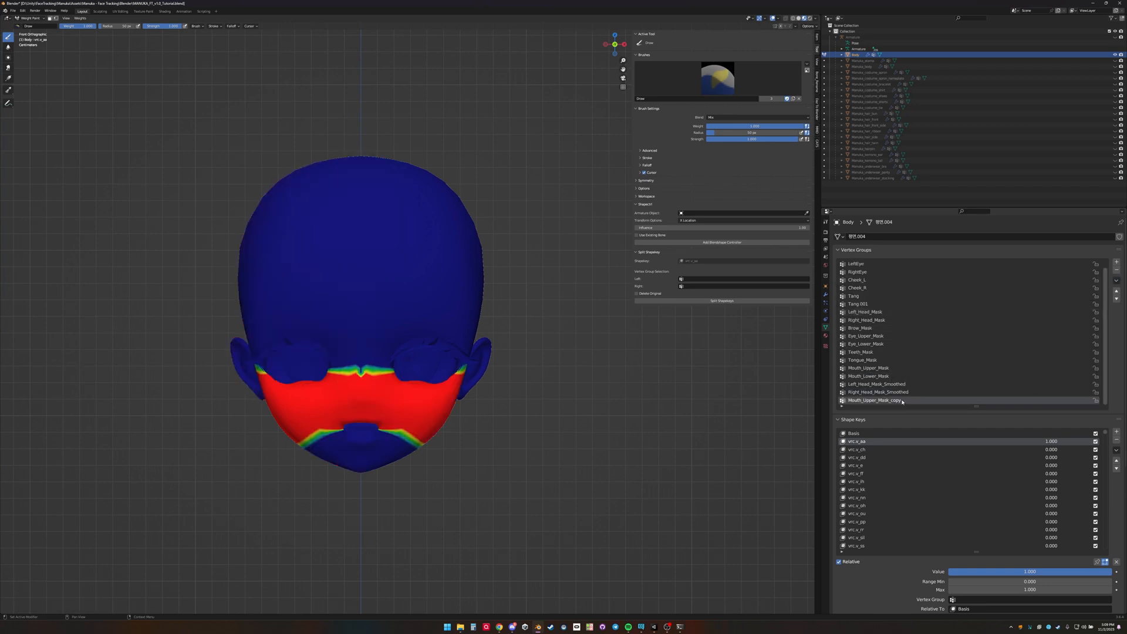
left_click(80, 18)
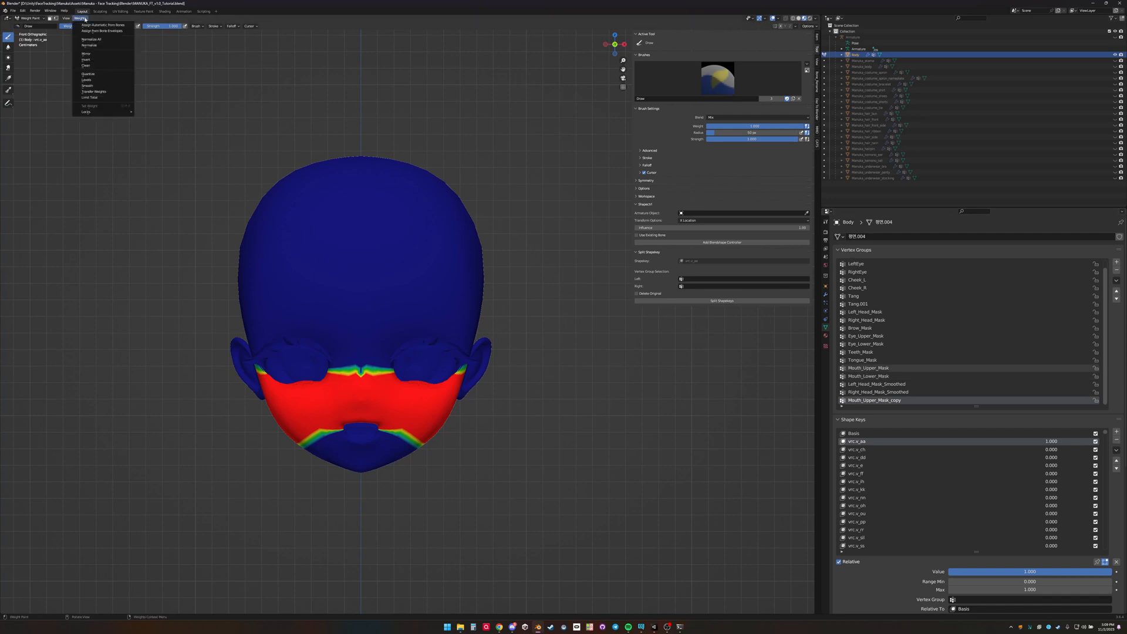
left_click(100, 86)
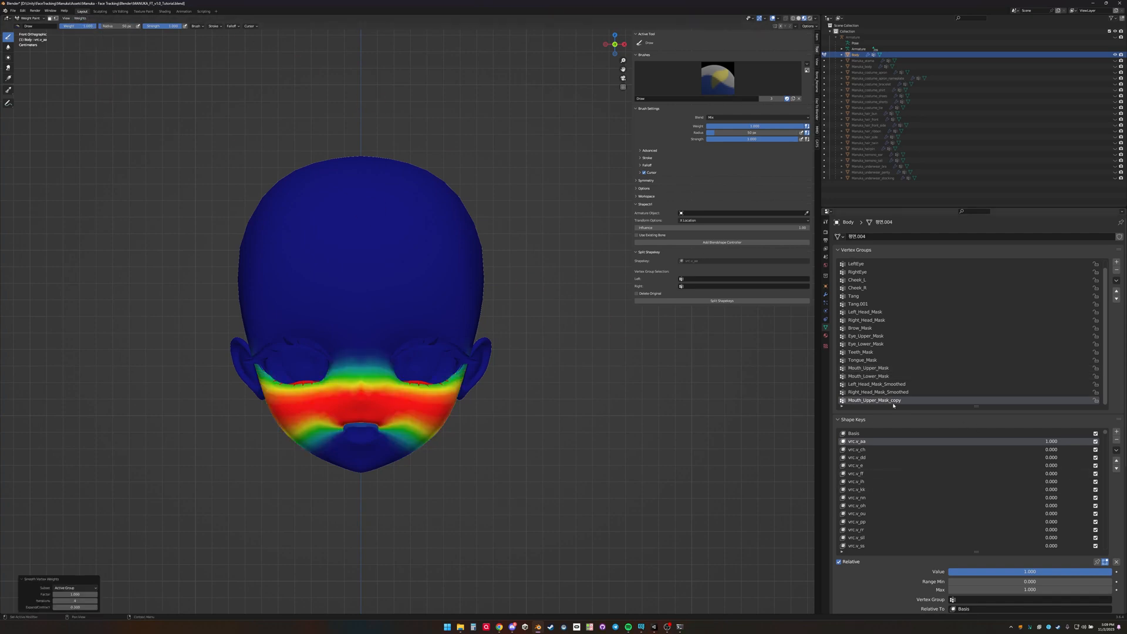
- Rename the copied upper mouth group as Mouth_Upper_Mask_Smoothed
double_click(894, 402)
key("End")
key("BackSpace")
key("BackSpace")
key("BackSpace")
key("BackSpace")
key("BackSpace")
type("_Smoothed")
key("Return")
- Duplicate Mouth_Lower_Mask and smooth the copy's weights with the same settings
left_click(939, 377)
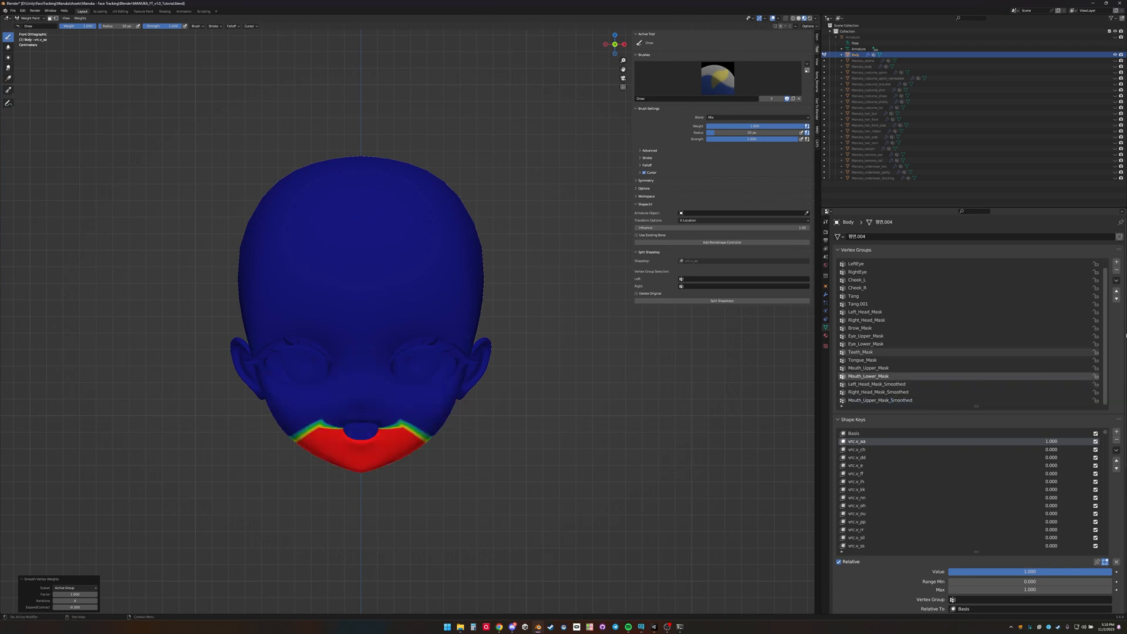
left_click(1116, 281)
left_click(1056, 306)
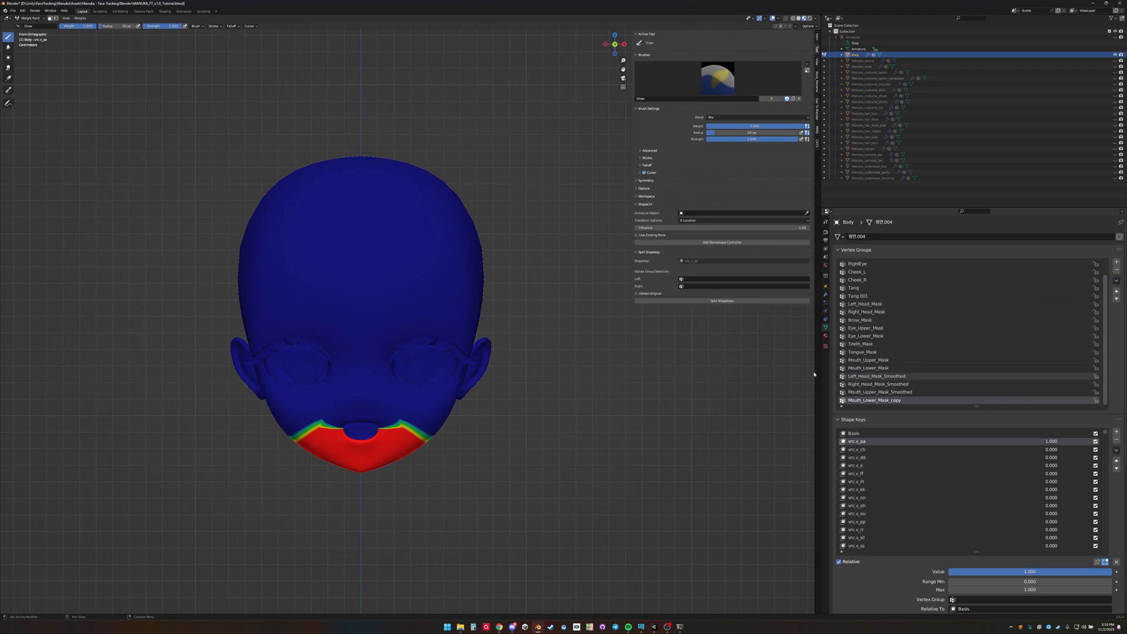
left_click(80, 18)
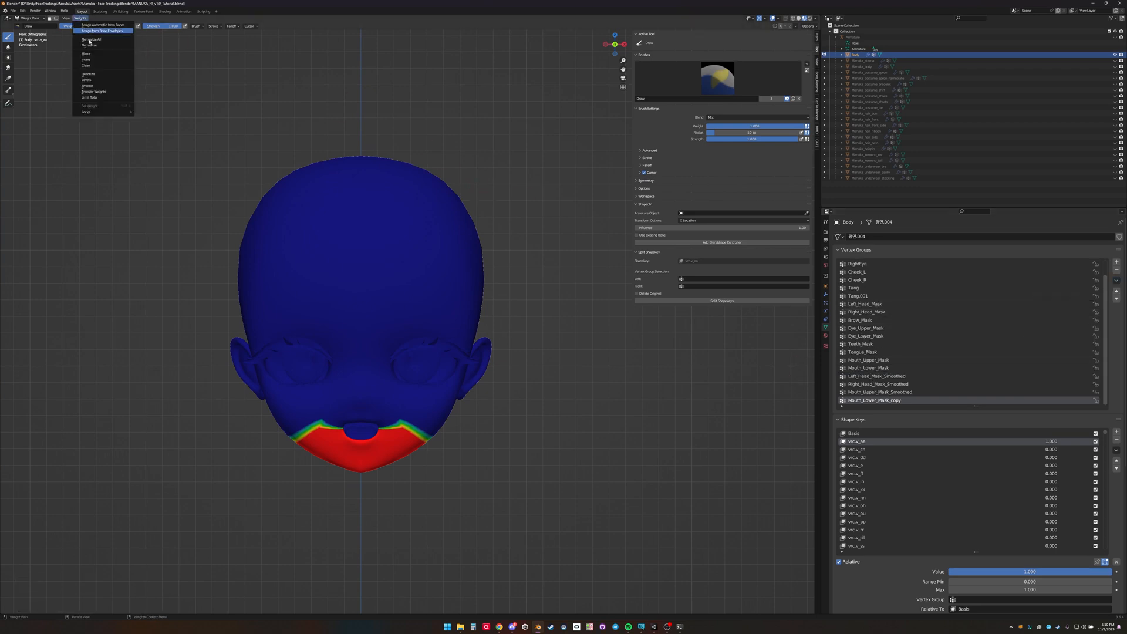
left_click(88, 86)
- Rename the copied lower mouth group as Mouth_Lower_Mask_Smoothed
double_click(904, 401)
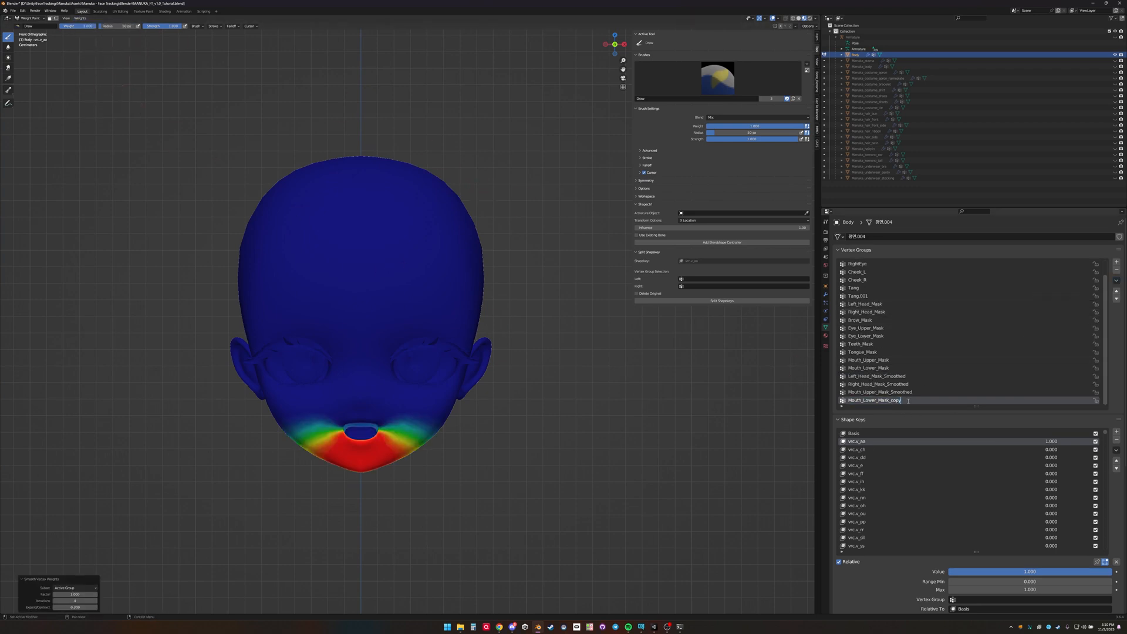
key("BackSpace")
key("BackSpace")
type("Smoothed")
key("Return")
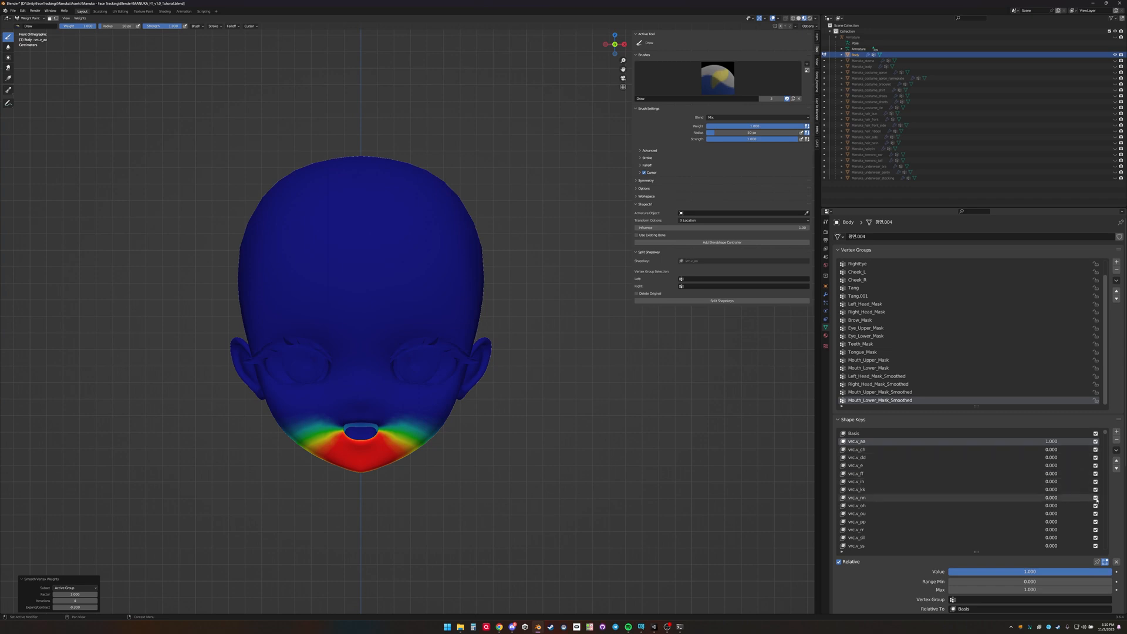